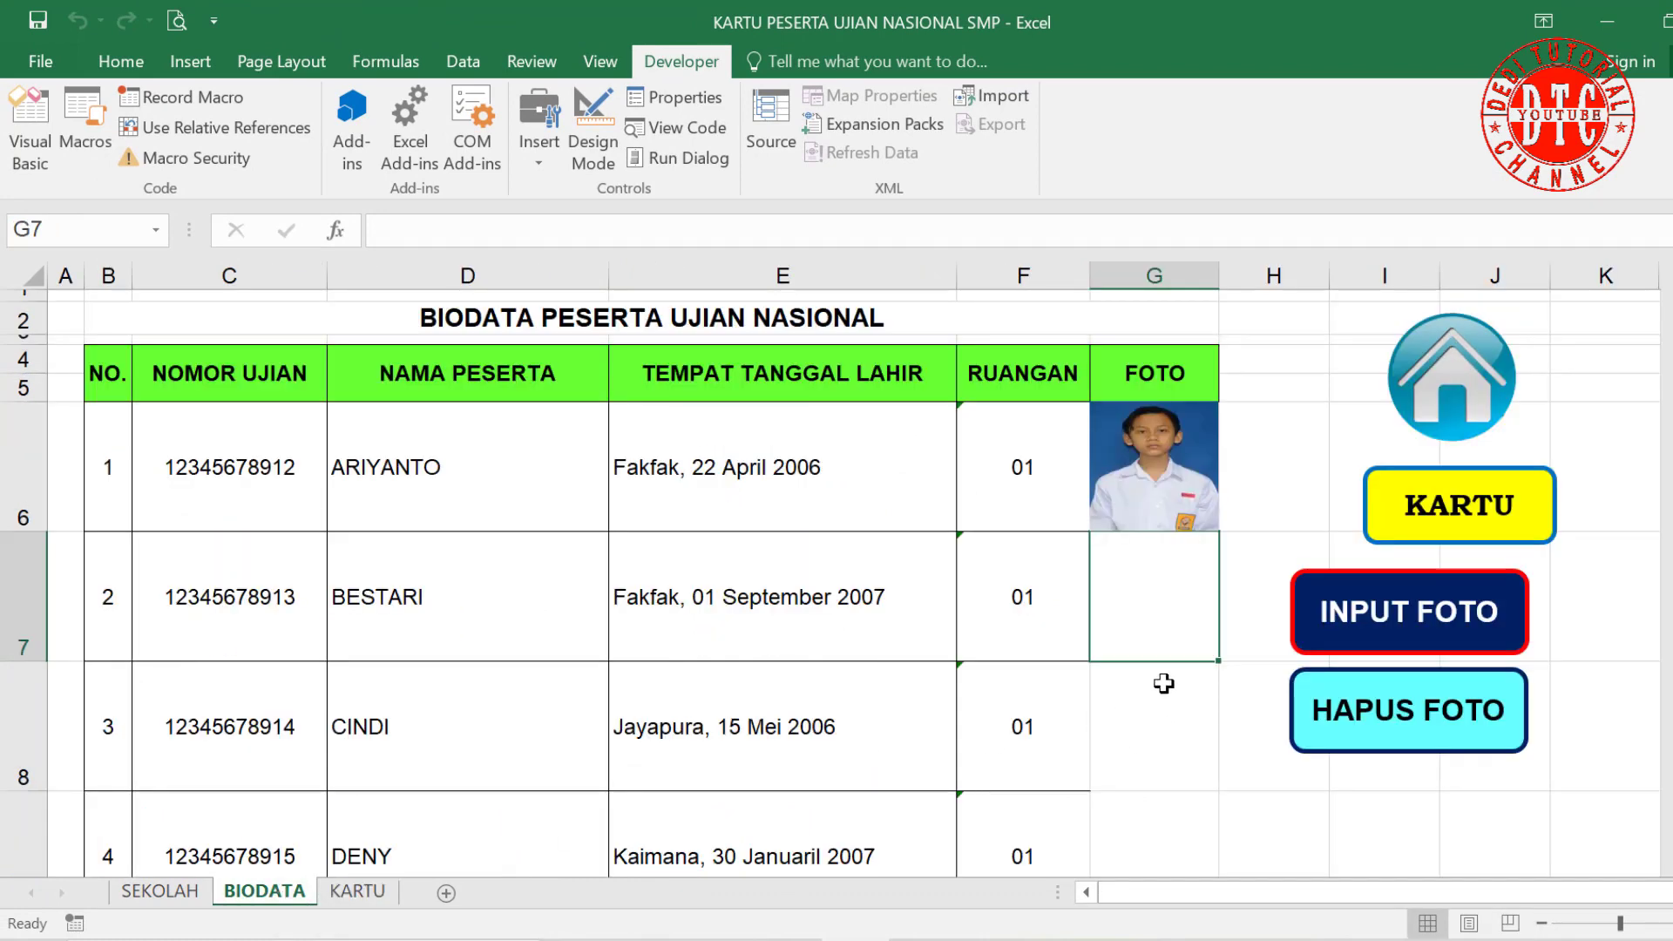
Step: Delete ARIYANTO's photo from the BIODATA FOTO column and check cells G6 and G7
{"action": "left_click", "coordinate": [1409, 710]}
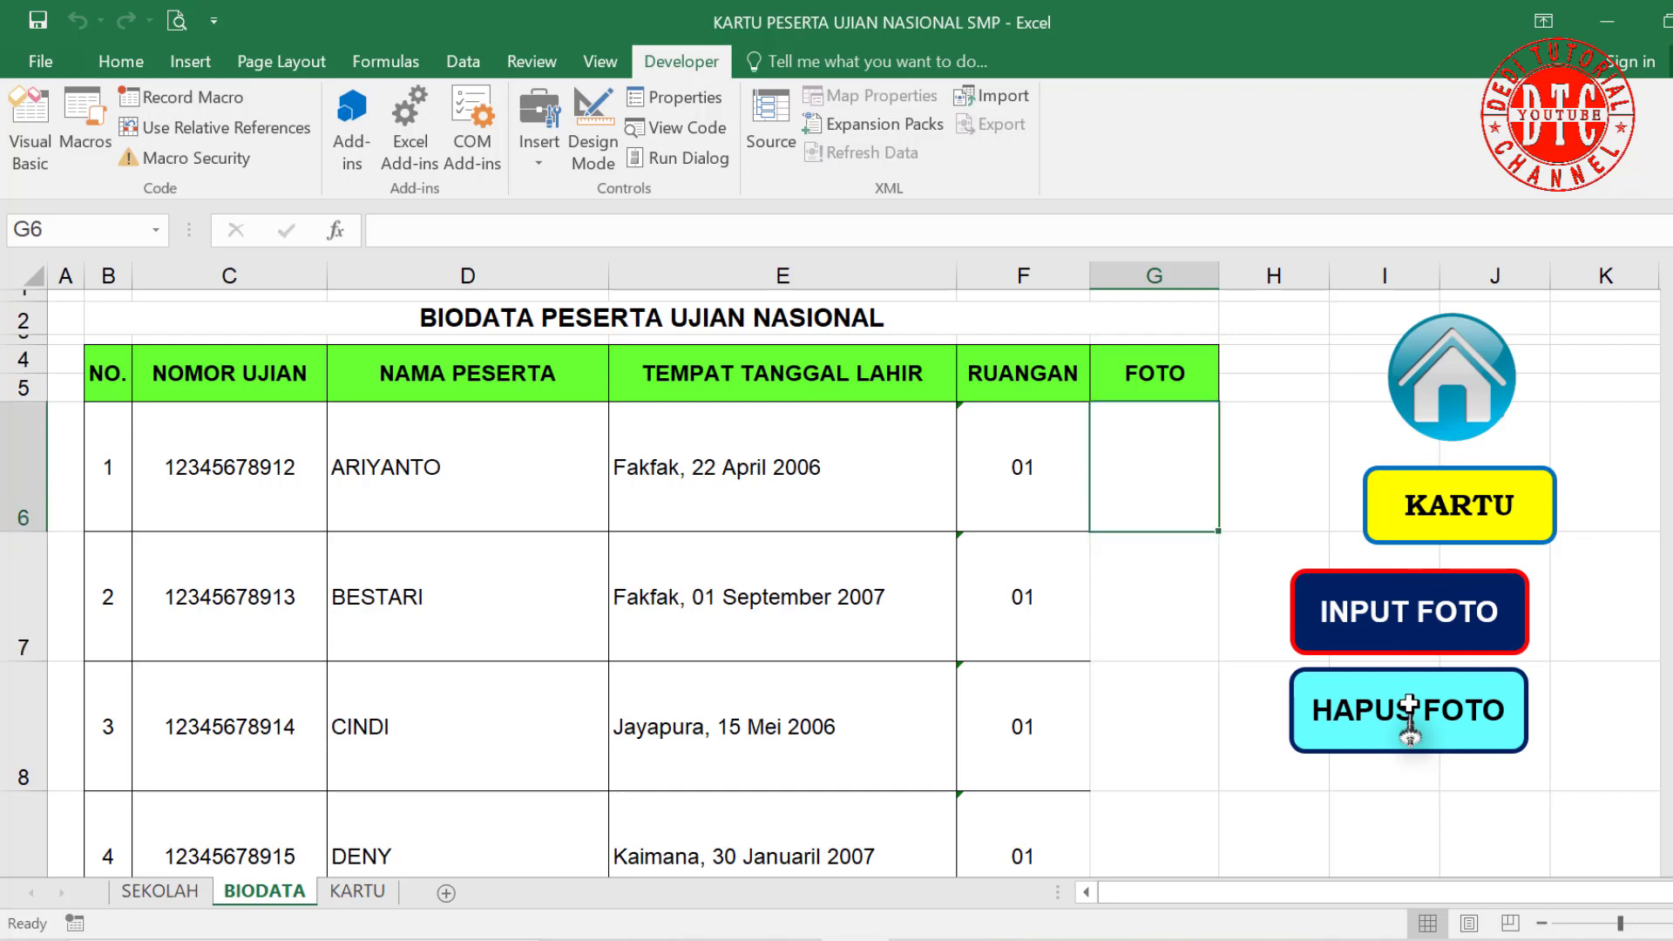
{"action": "left_click", "coordinate": [1287, 438]}
{"action": "left_click", "coordinate": [1145, 502]}
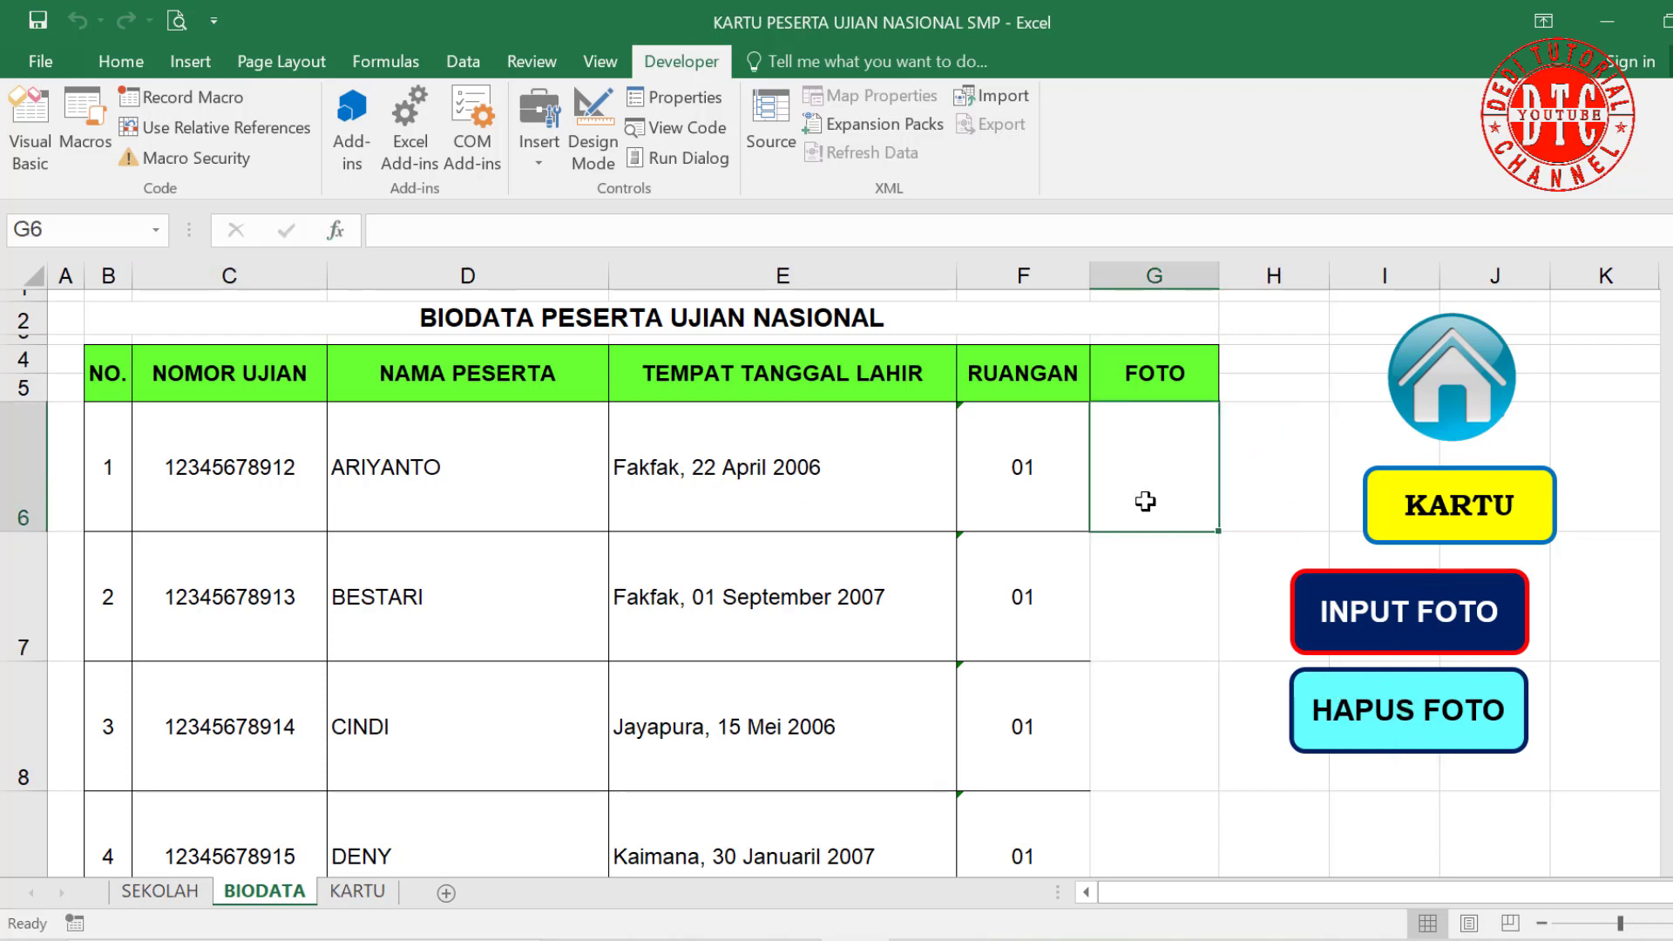
{"action": "left_click", "coordinate": [1153, 622]}
Step: Reset the KARTU card number to 1, then return to BIODATA
{"action": "left_click", "coordinate": [357, 890]}
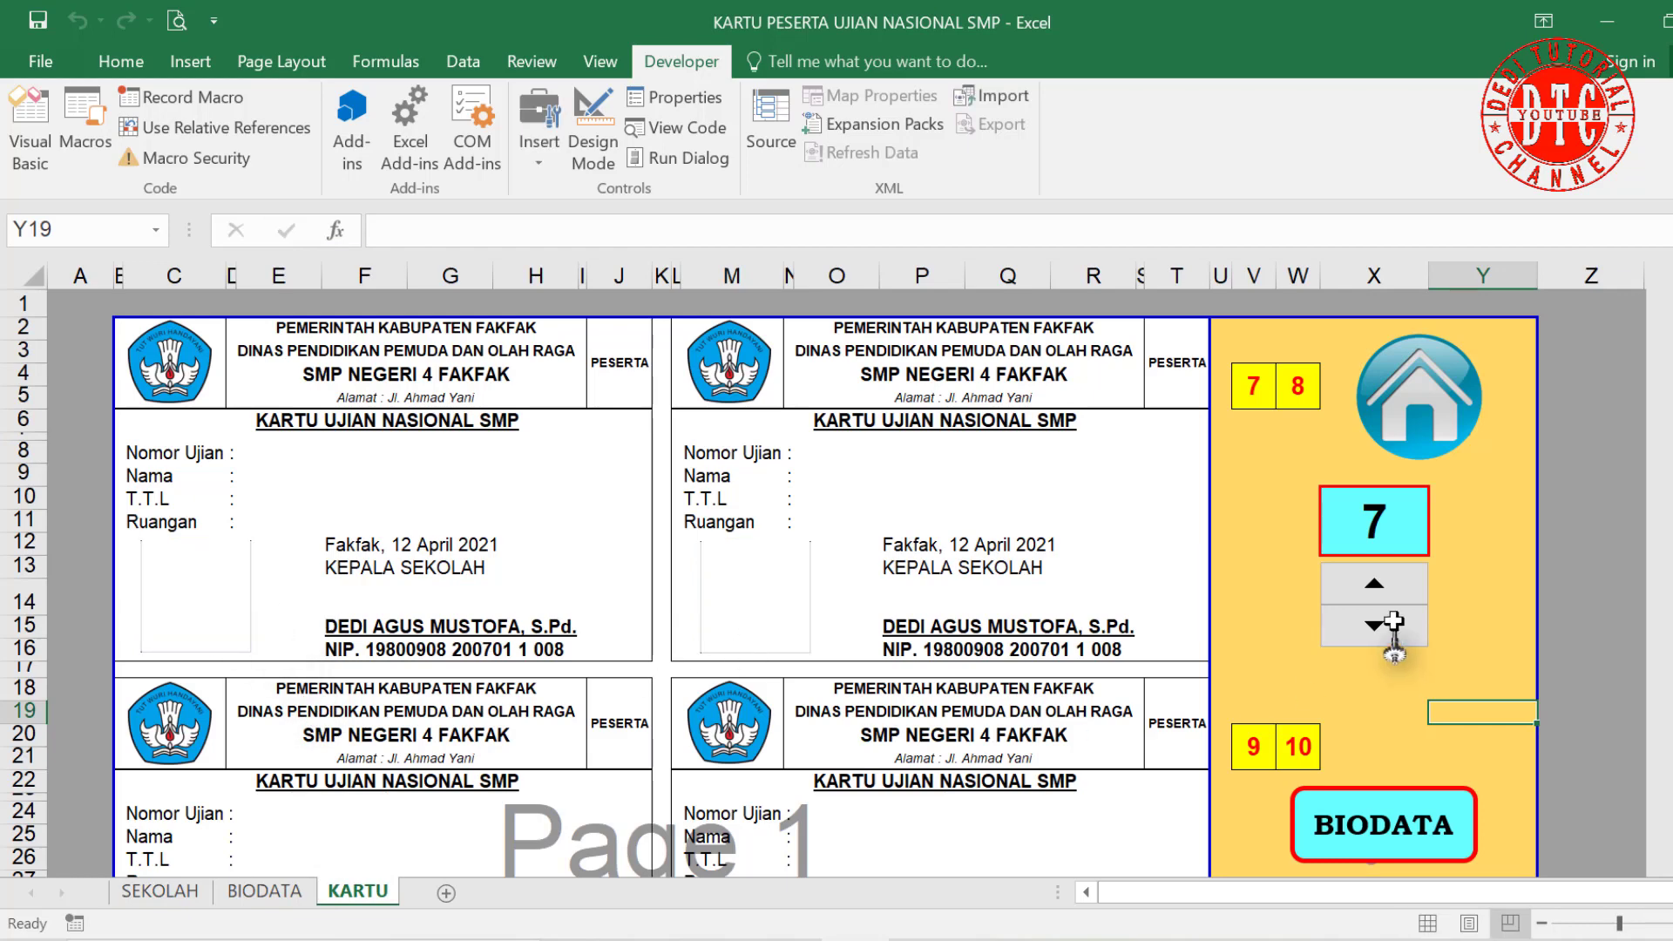
{"action": "left_click", "coordinate": [1377, 624]}
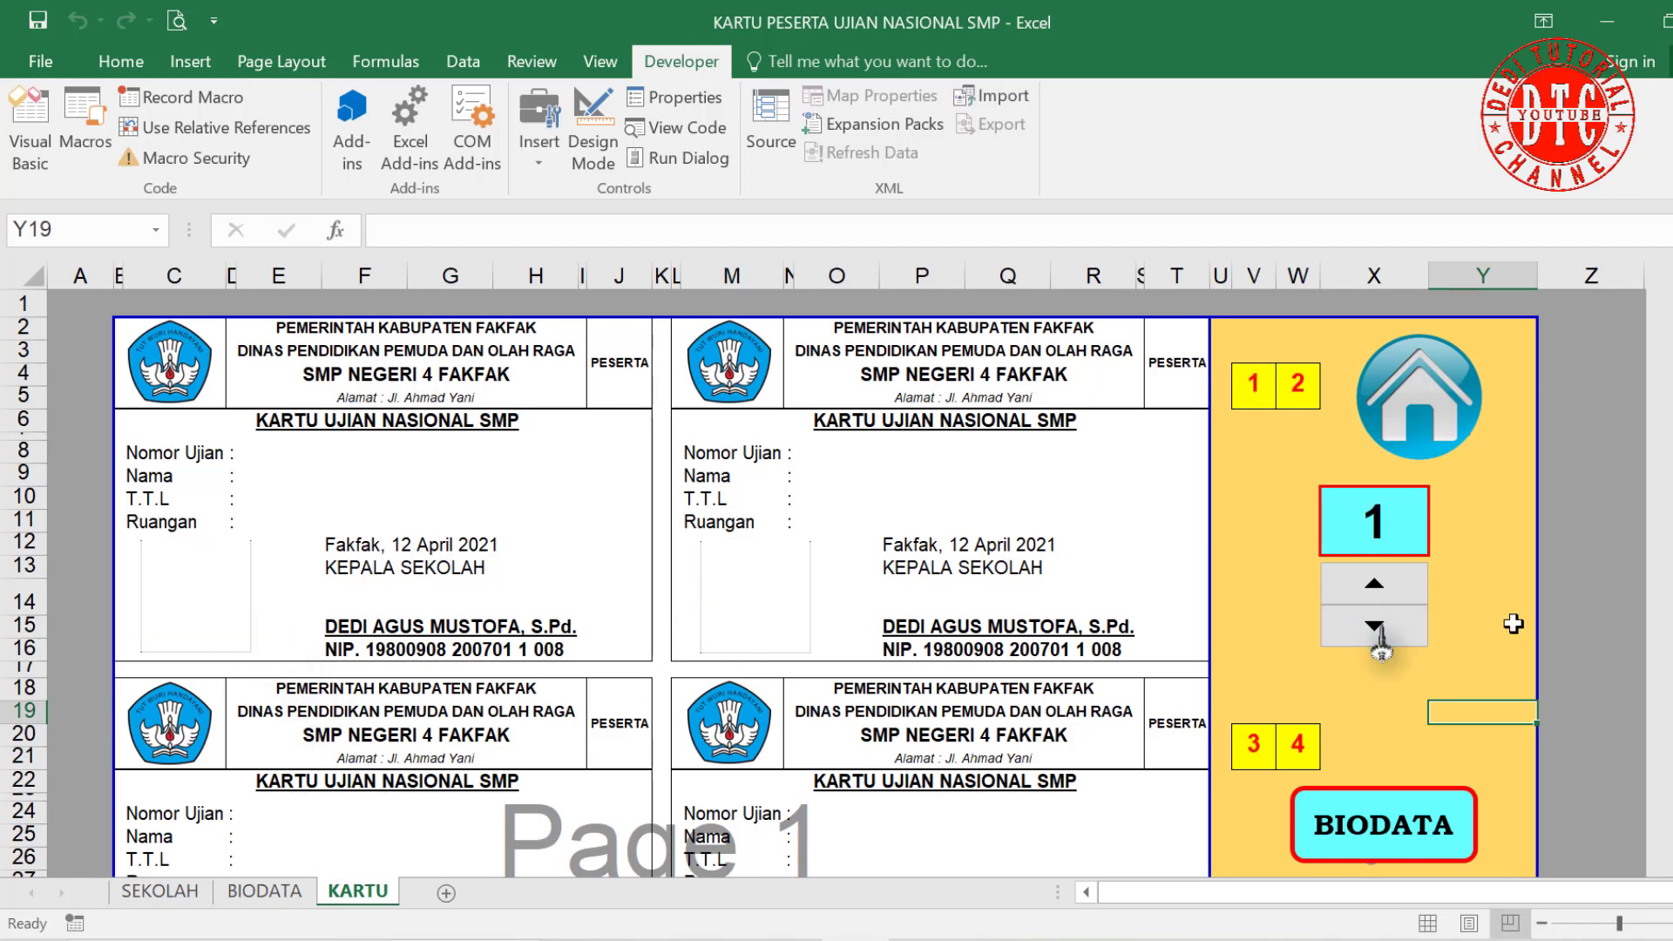
{"action": "left_click", "coordinate": [263, 890]}
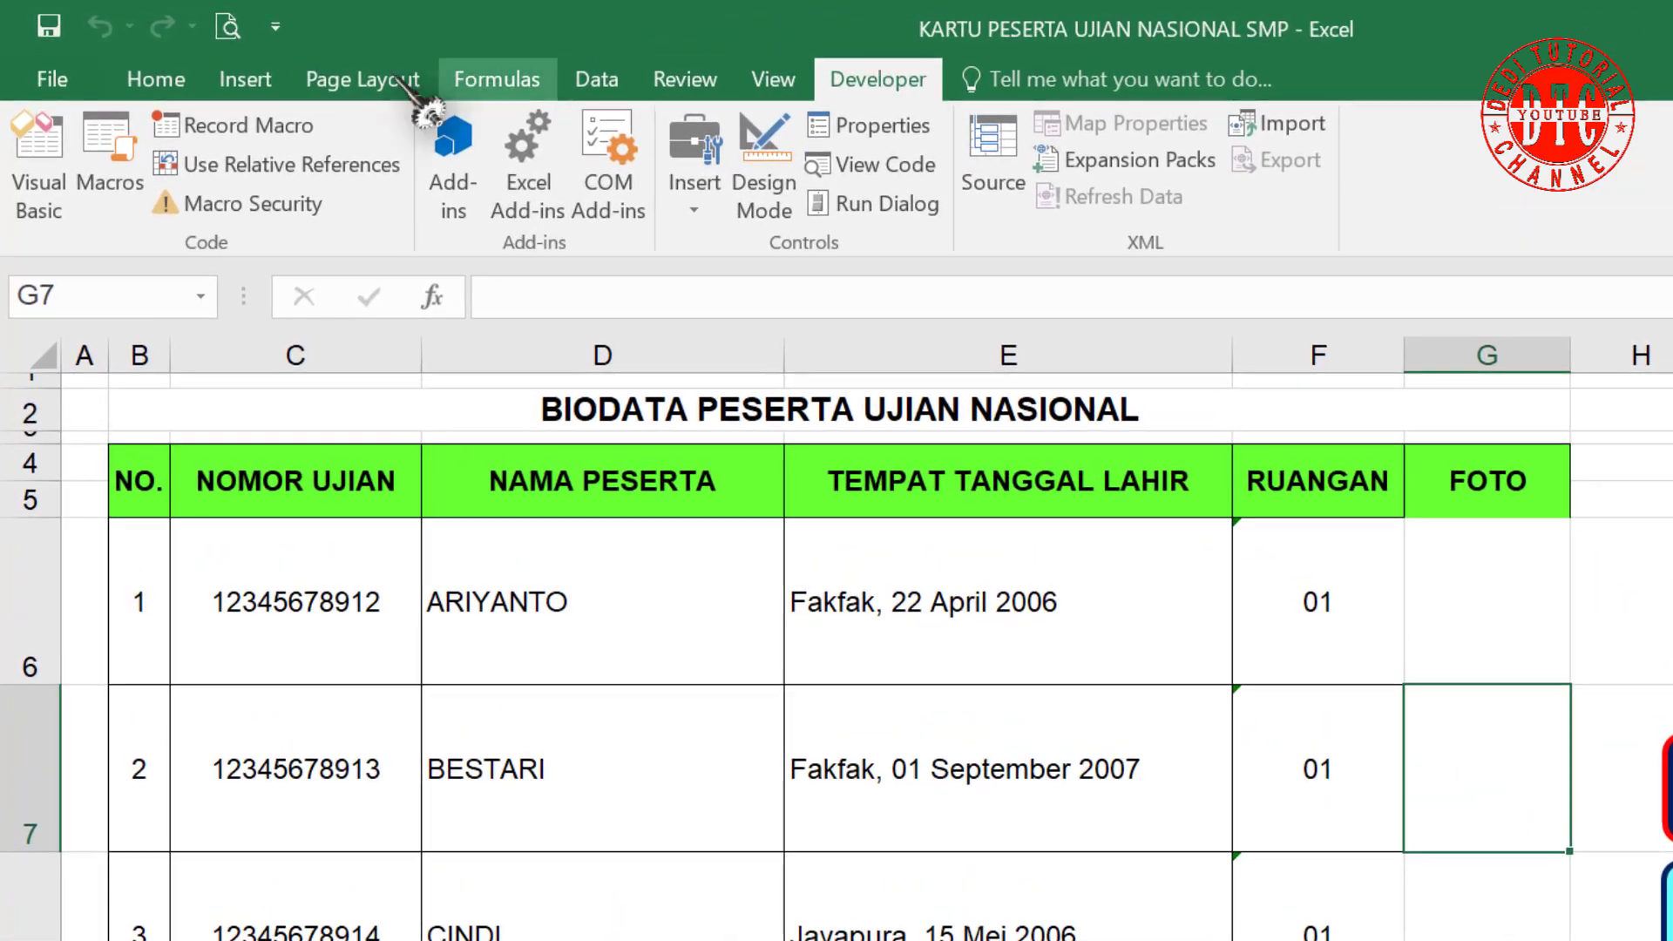
{"action": "left_click", "coordinate": [488, 77]}
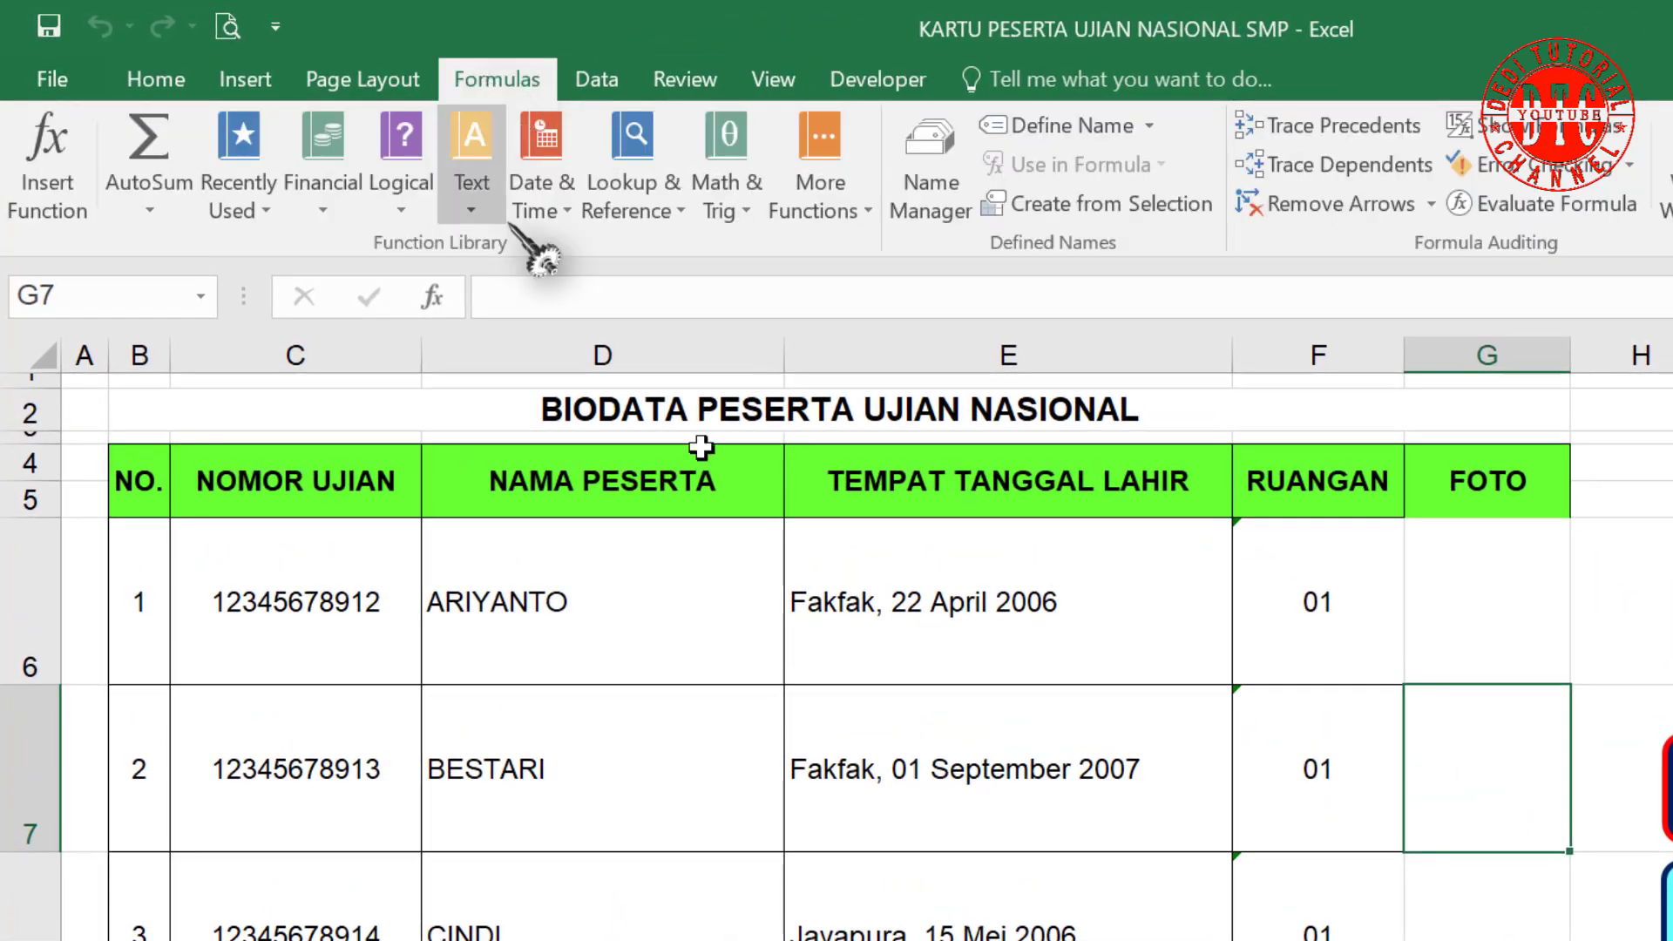
{"action": "left_click", "coordinate": [932, 169]}
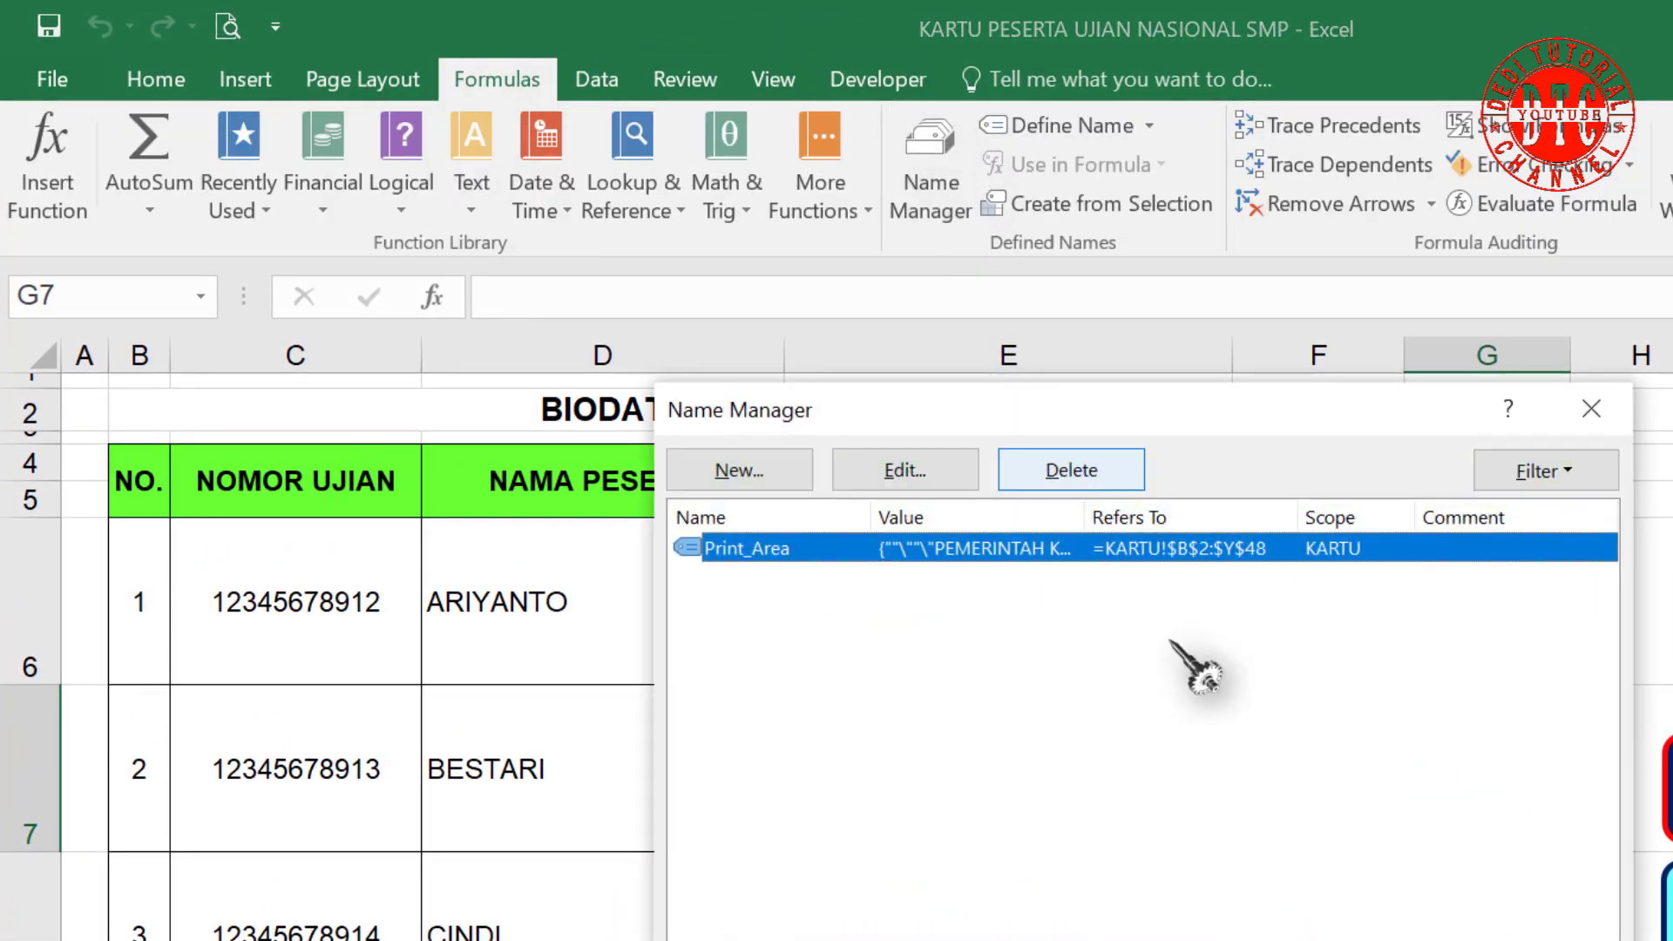
{"action": "left_click", "coordinate": [766, 476]}
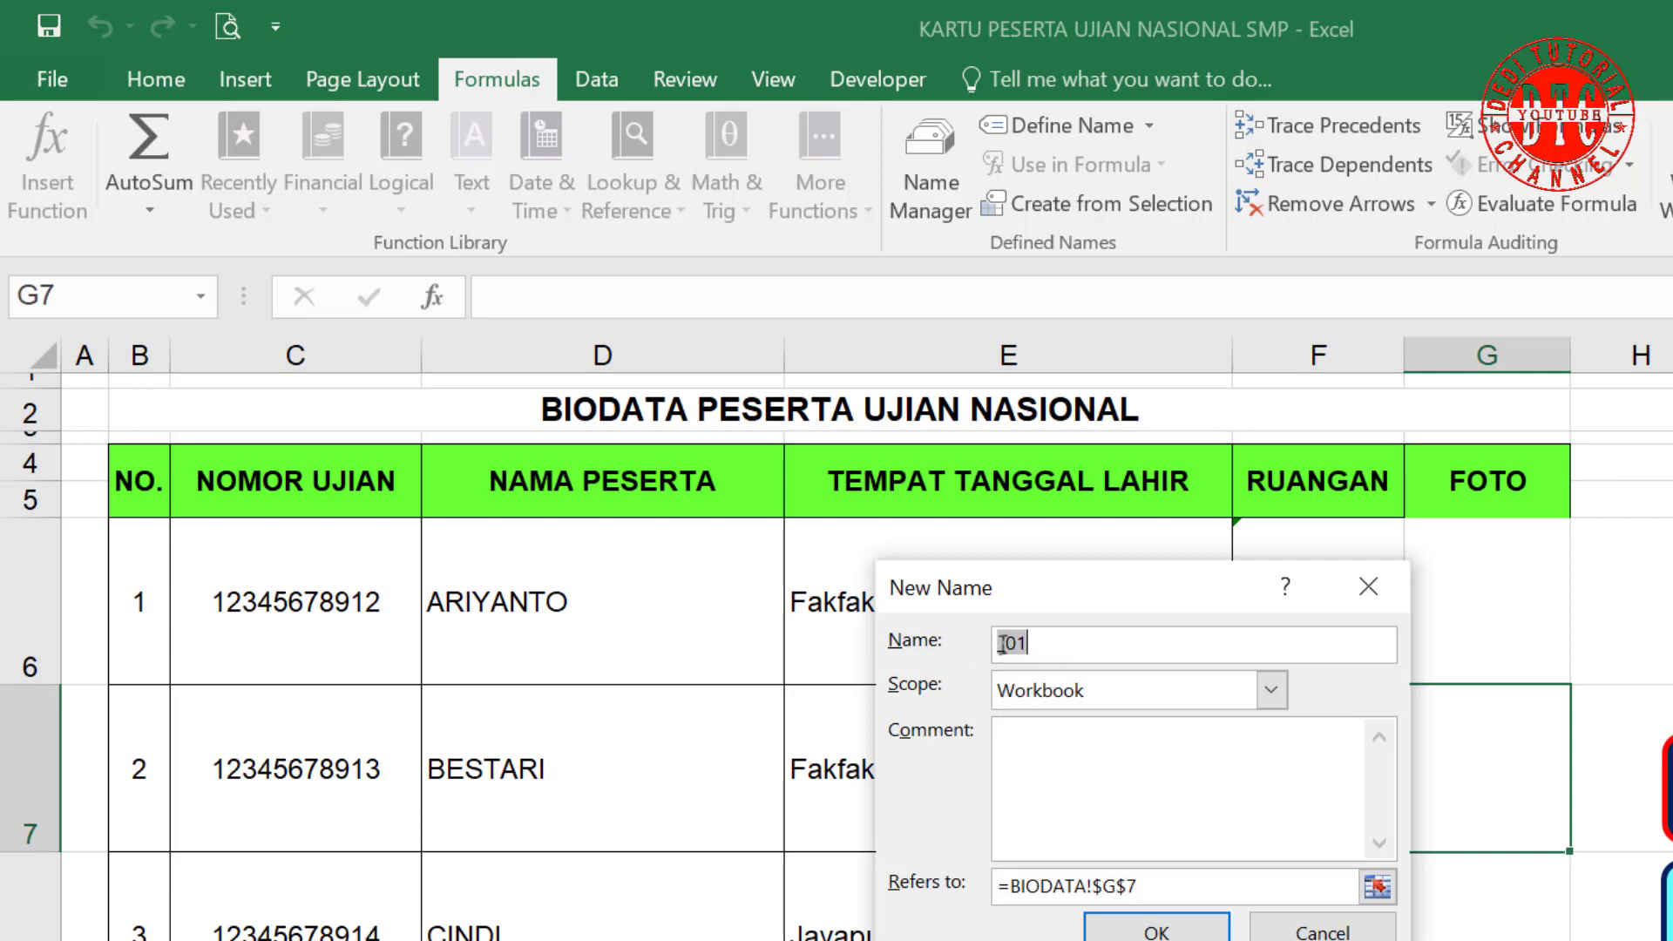
{"action": "type", "text": "FOTO"}
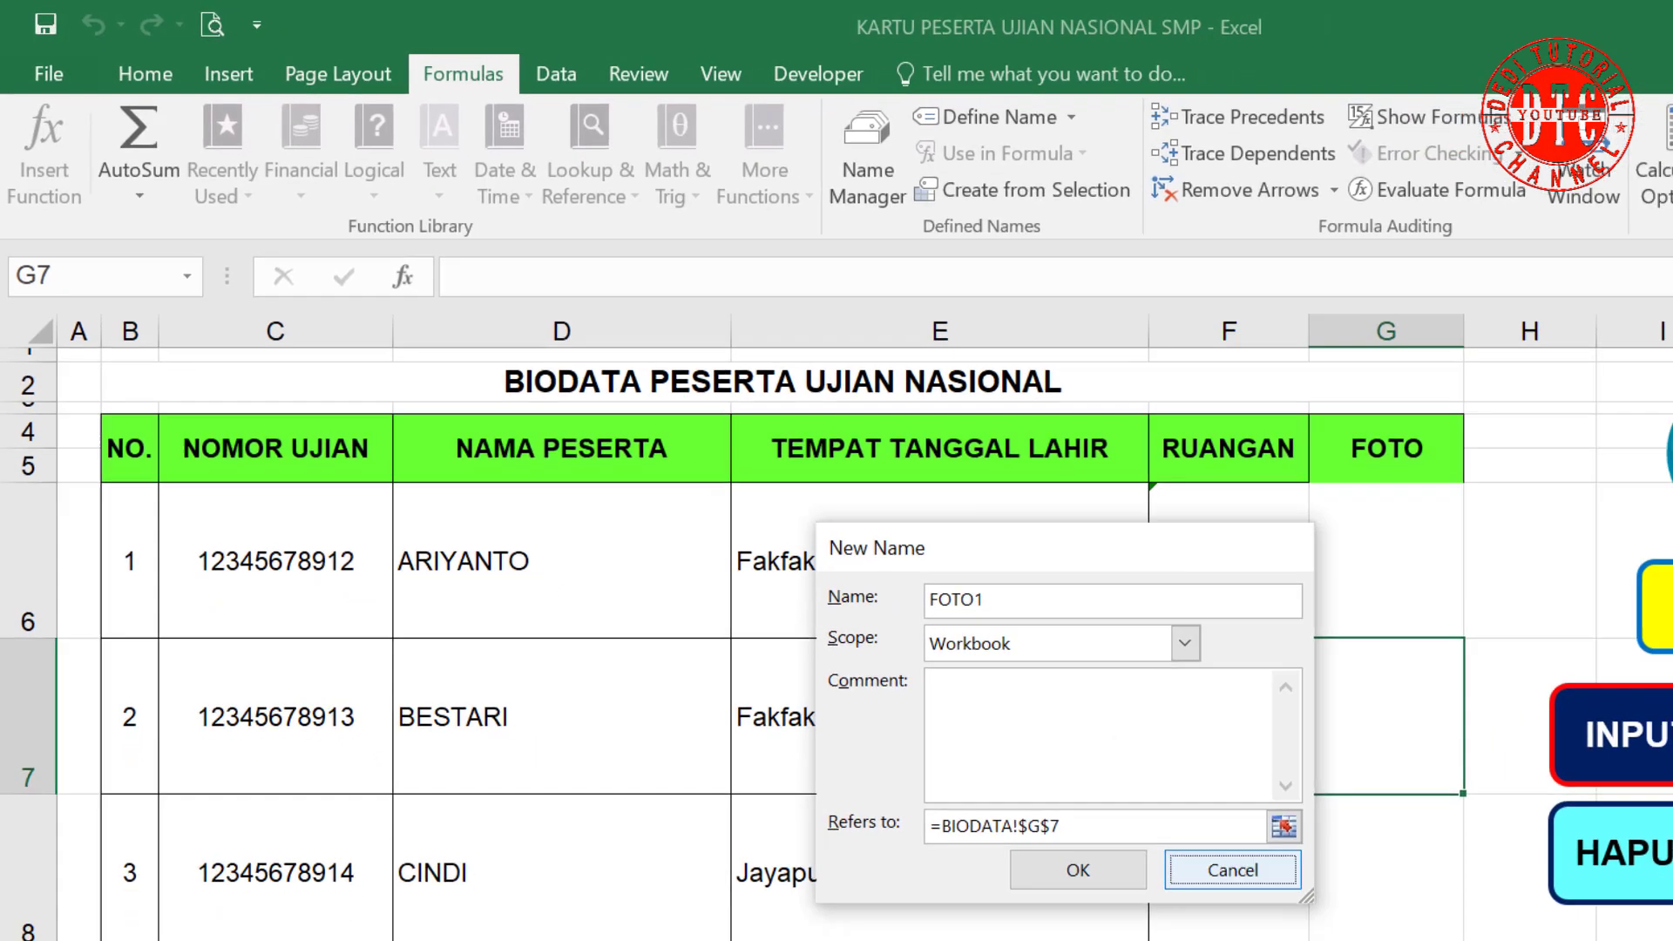
{"action": "left_click", "coordinate": [1322, 931]}
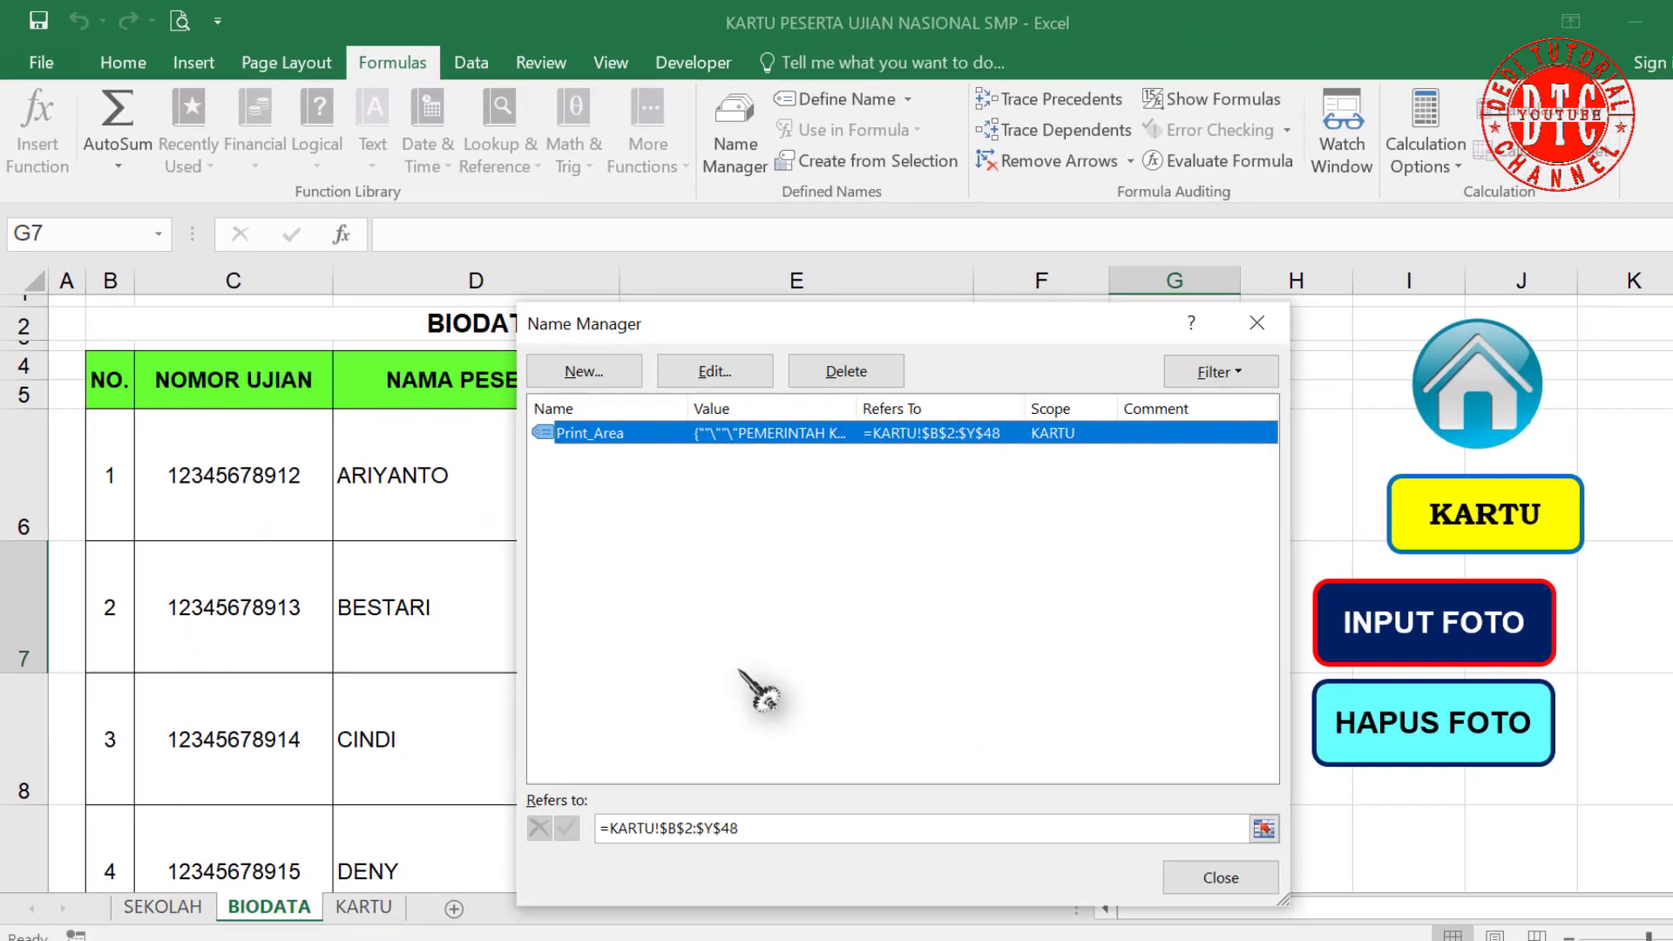
{"action": "left_click", "coordinate": [1224, 882]}
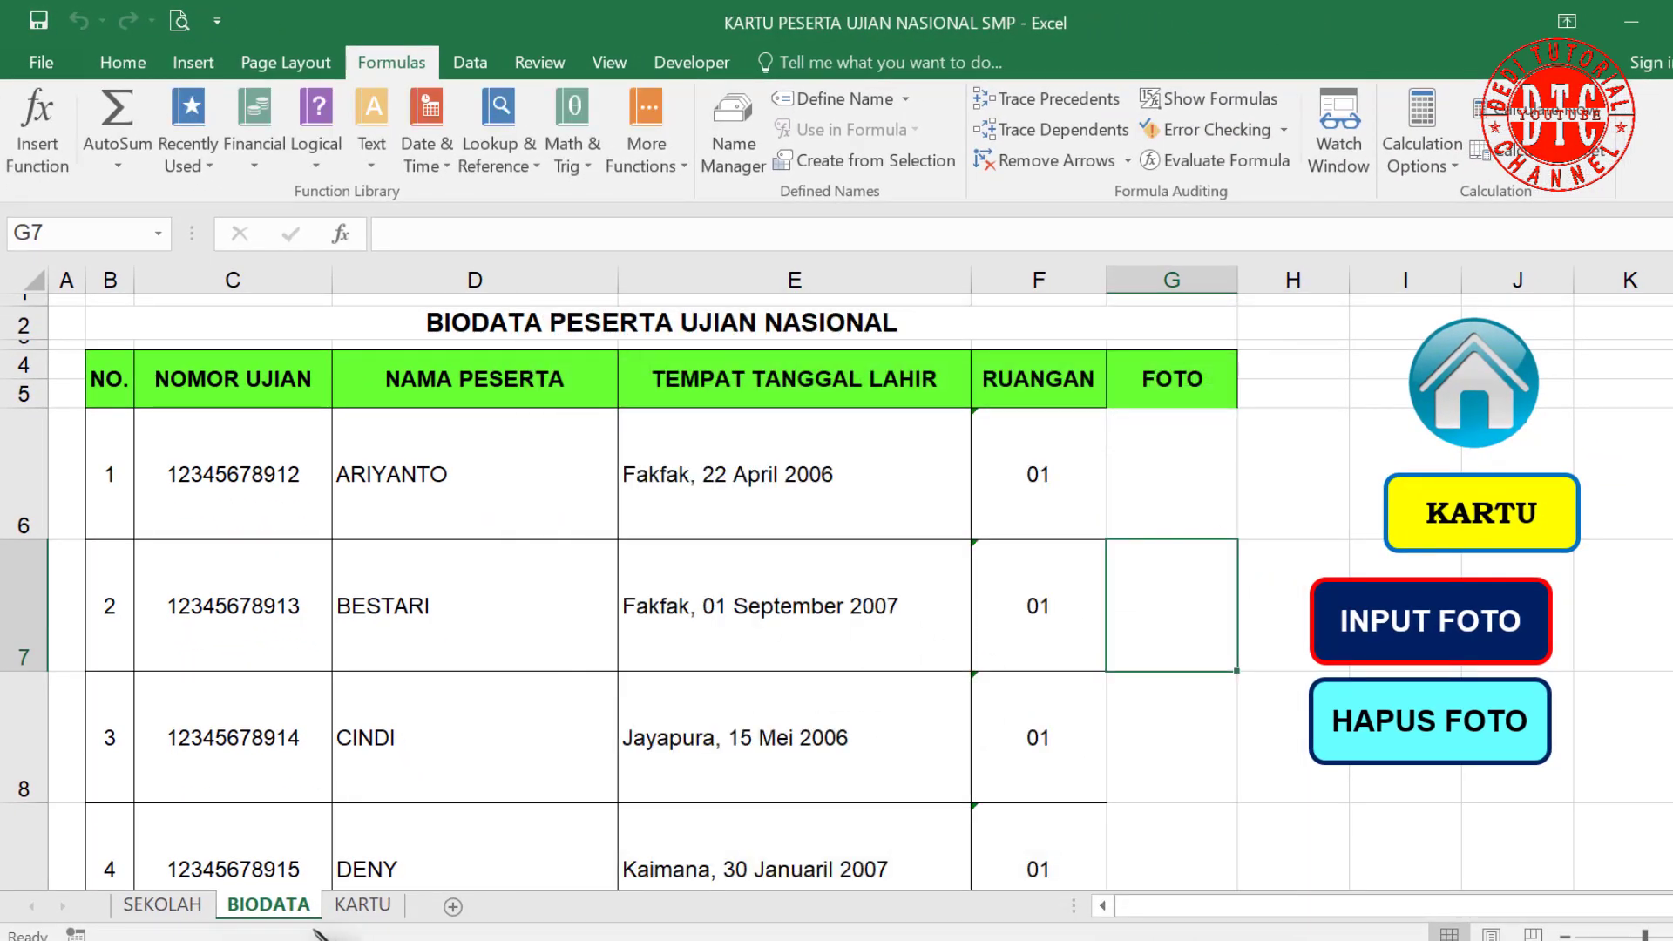
{"action": "left_click", "coordinate": [363, 904]}
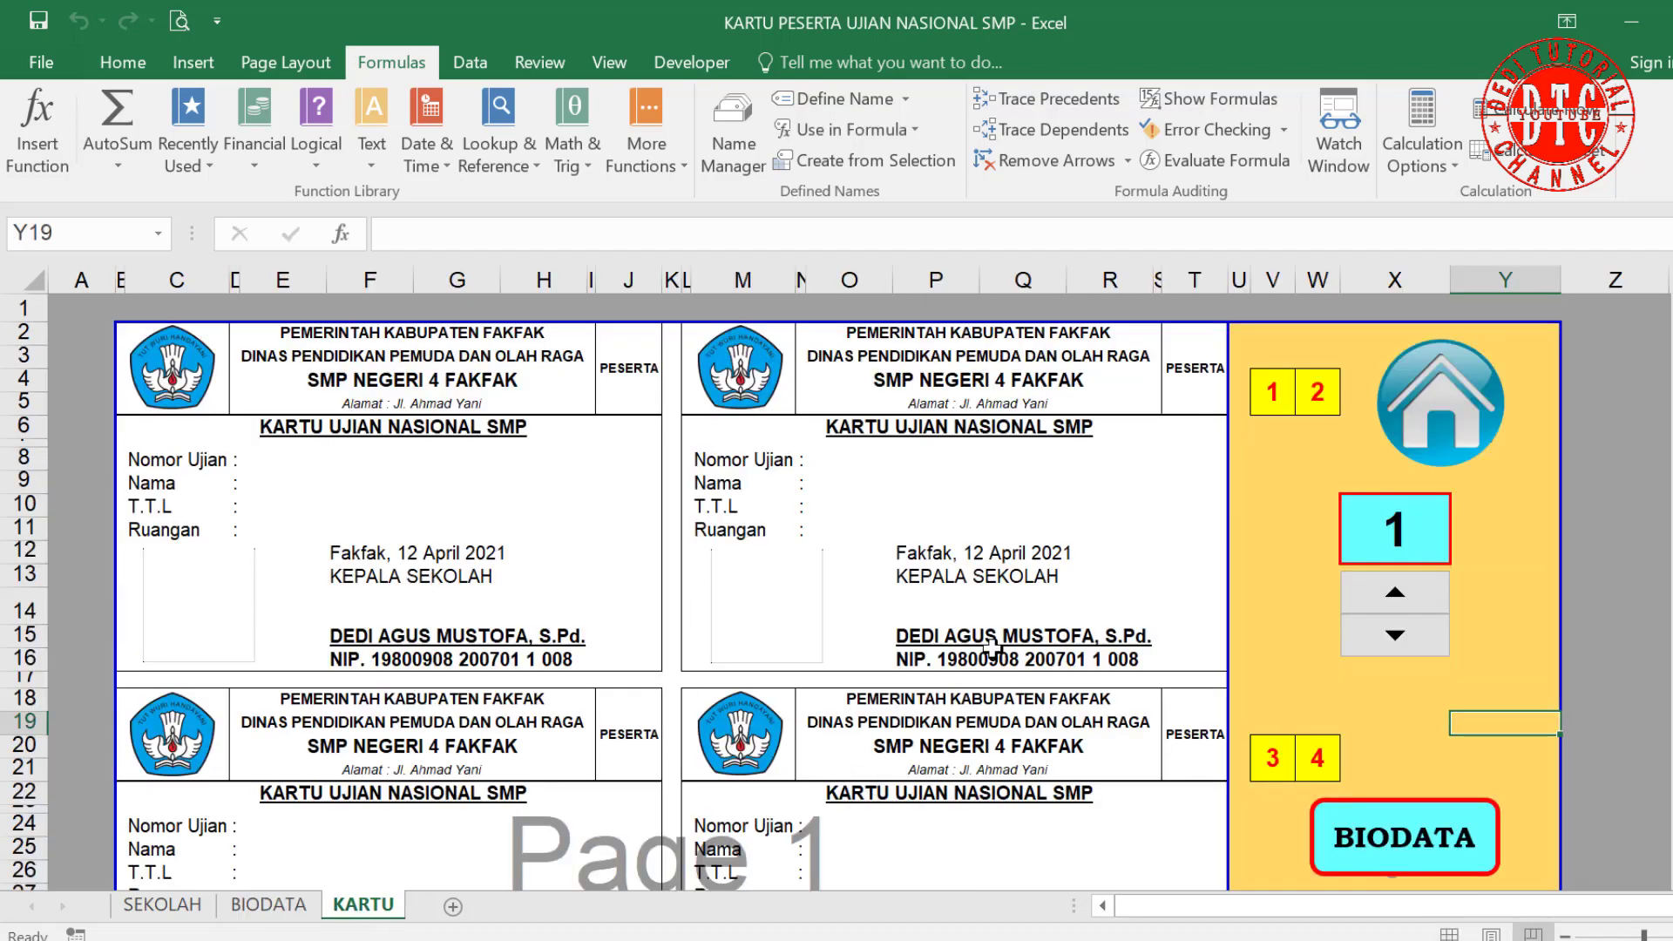
{"action": "left_click", "coordinate": [217, 615]}
{"action": "left_click", "coordinate": [784, 636]}
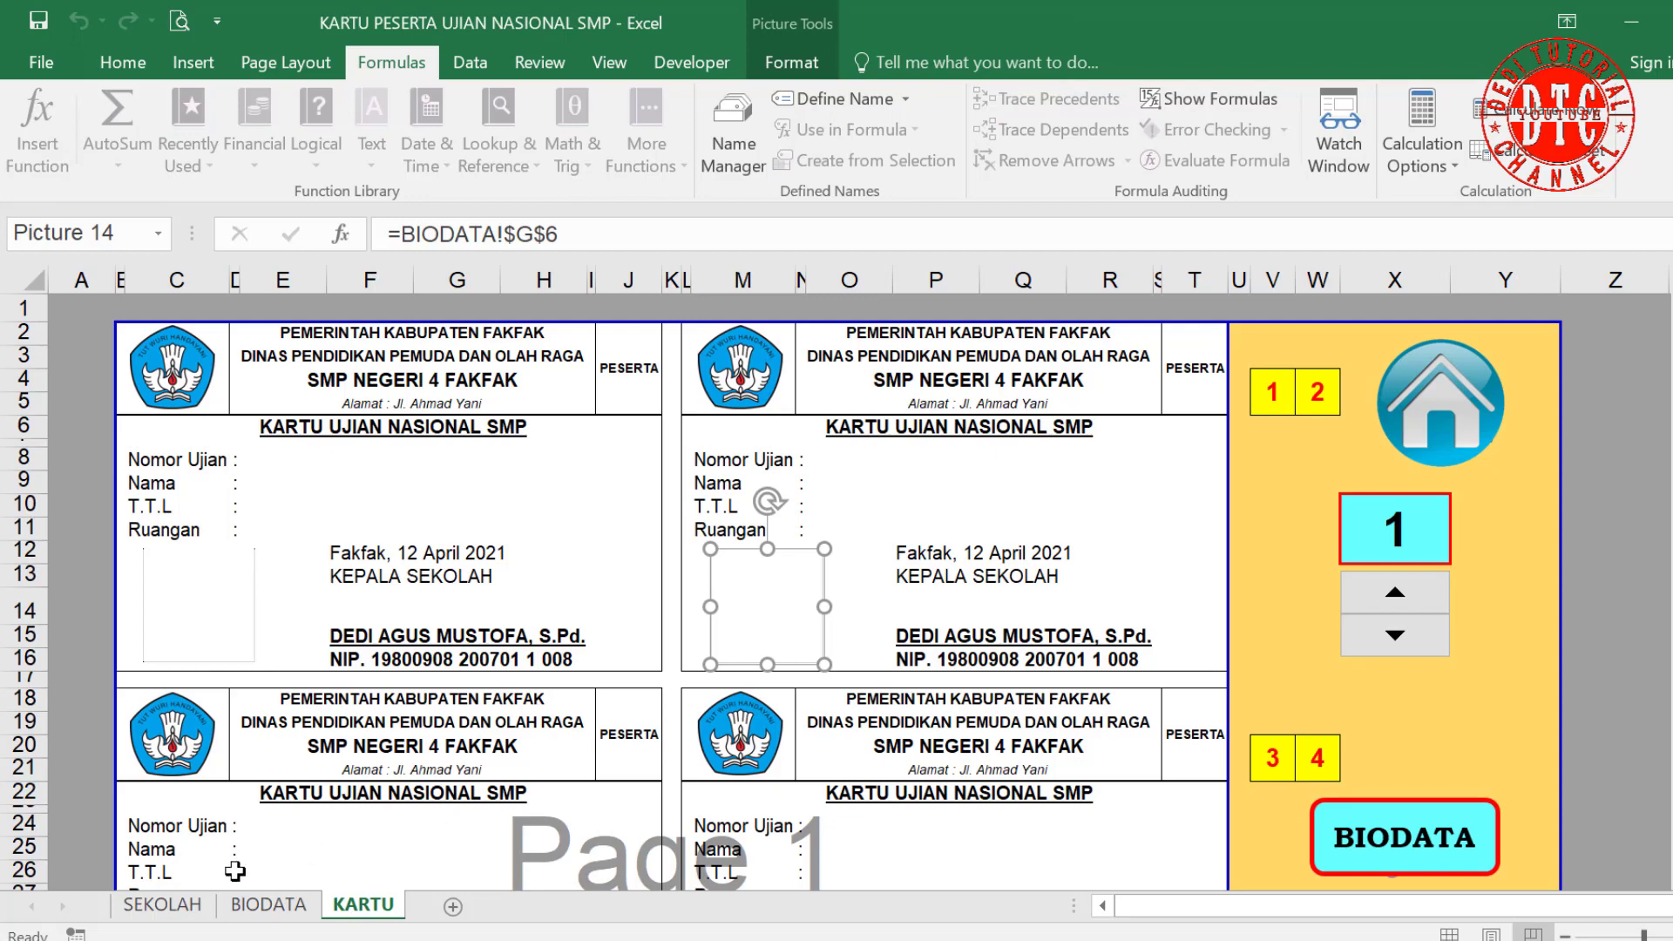
{"action": "scroll", "coordinate": [314, 838], "scroll_direction": "down", "scroll_amount": 3}
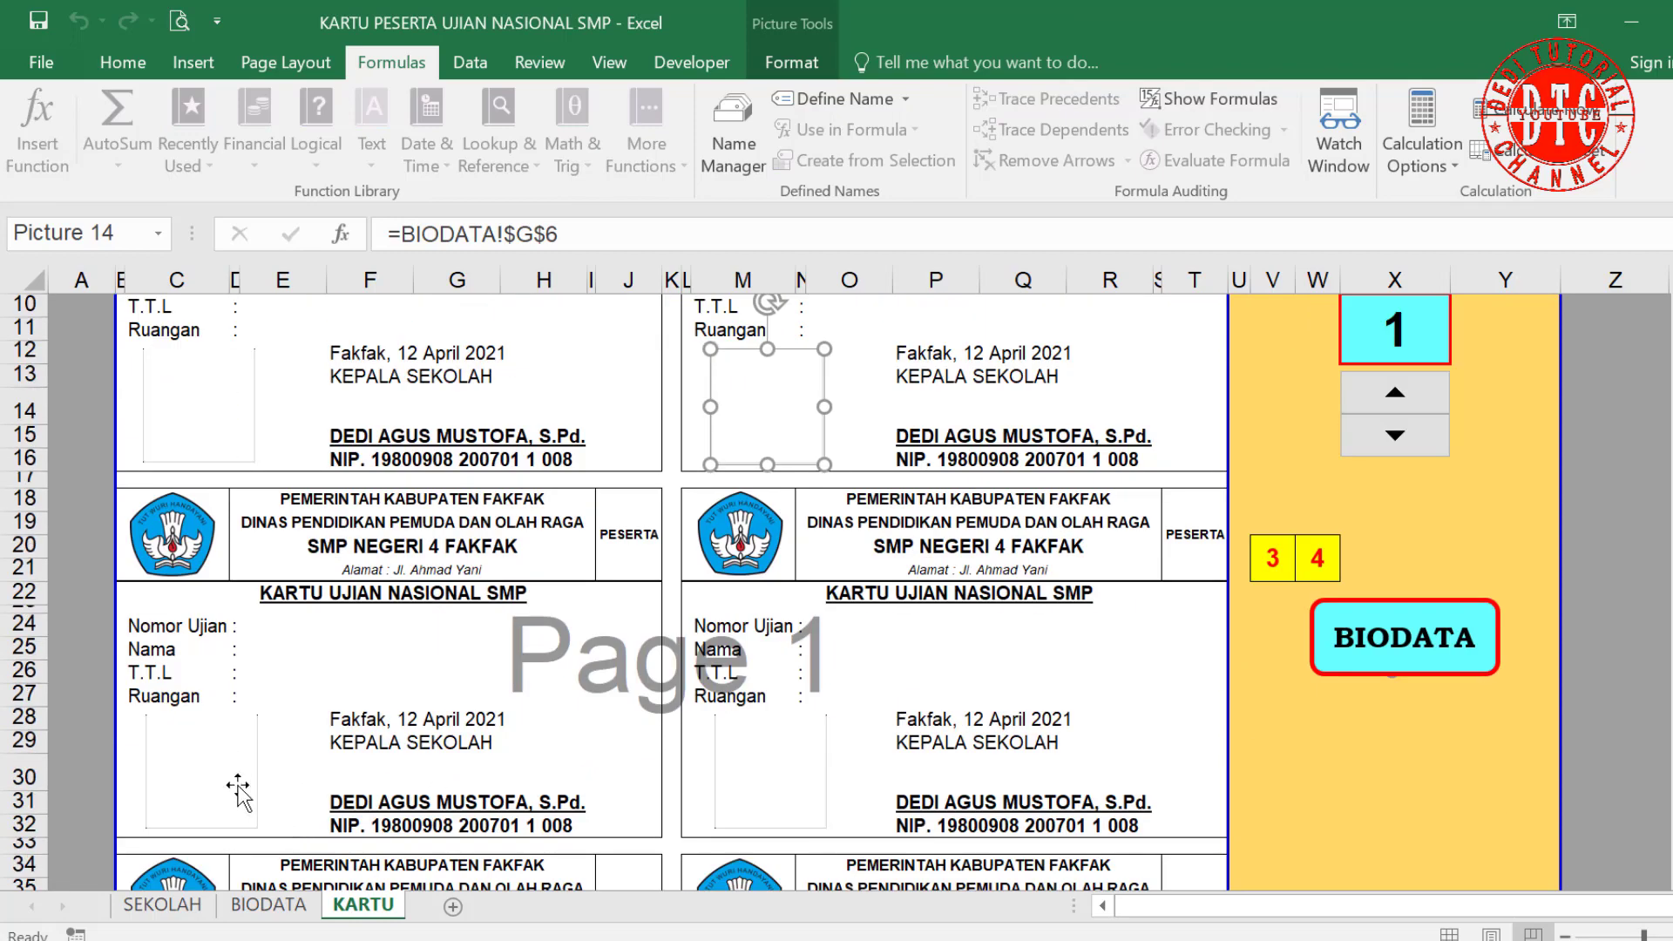
{"action": "left_click", "coordinate": [227, 788]}
{"action": "left_click", "coordinate": [775, 788]}
{"action": "scroll", "coordinate": [778, 787], "scroll_direction": "down", "scroll_amount": 4}
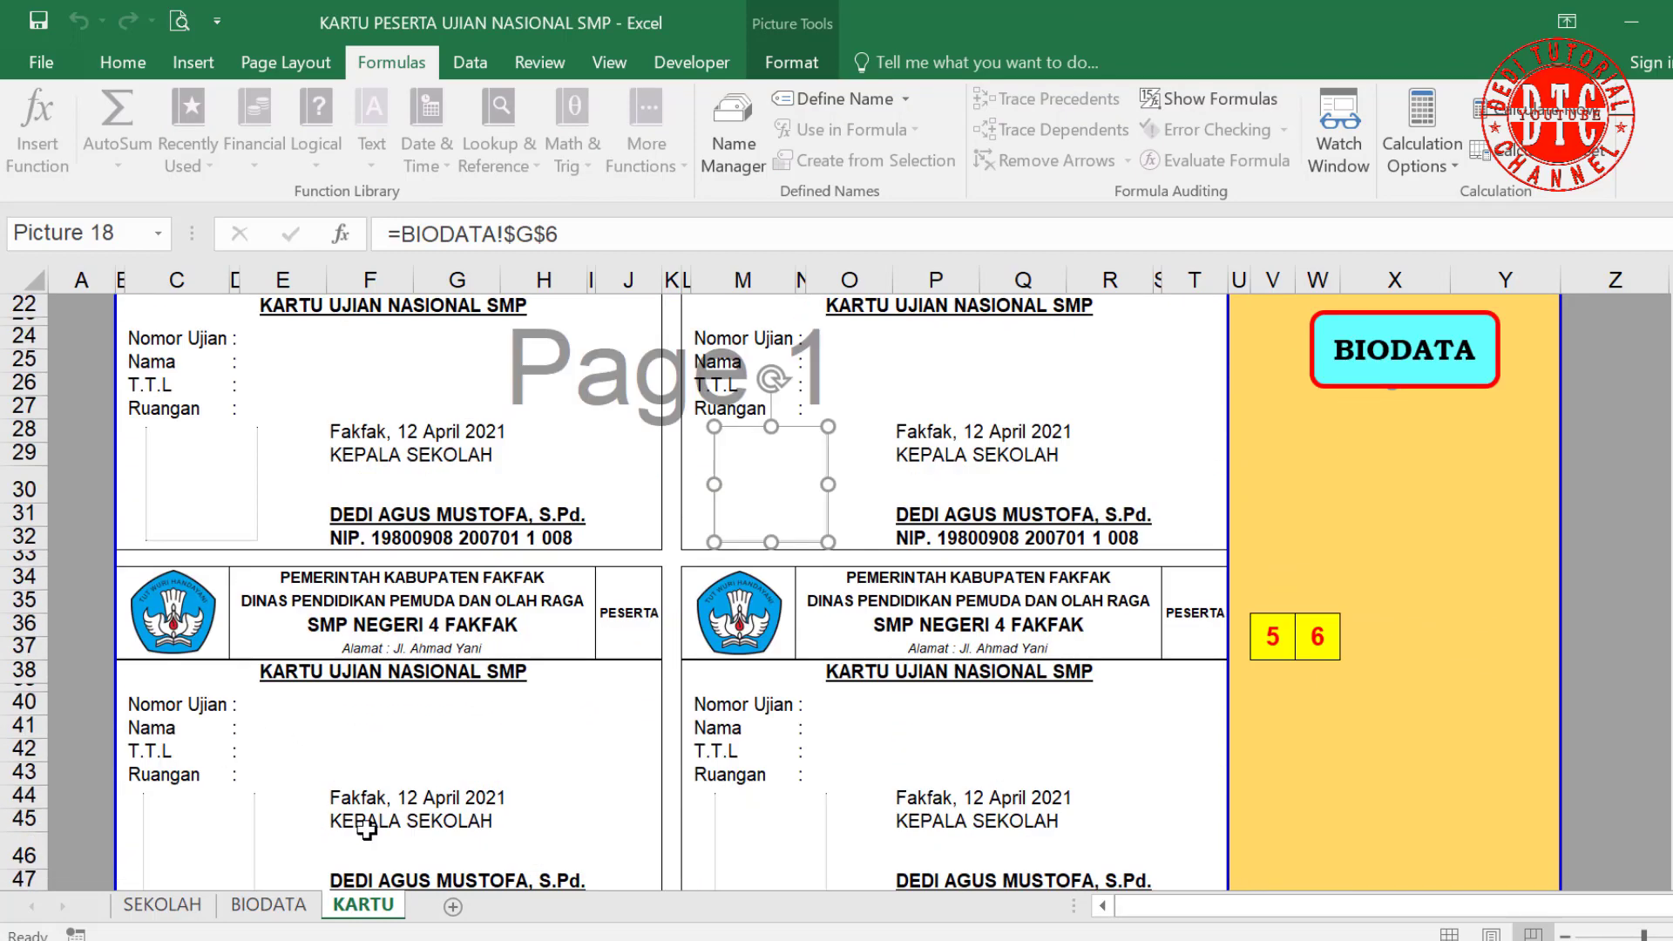
{"action": "scroll", "coordinate": [269, 837], "scroll_direction": "down", "scroll_amount": 2}
{"action": "left_click", "coordinate": [205, 728]}
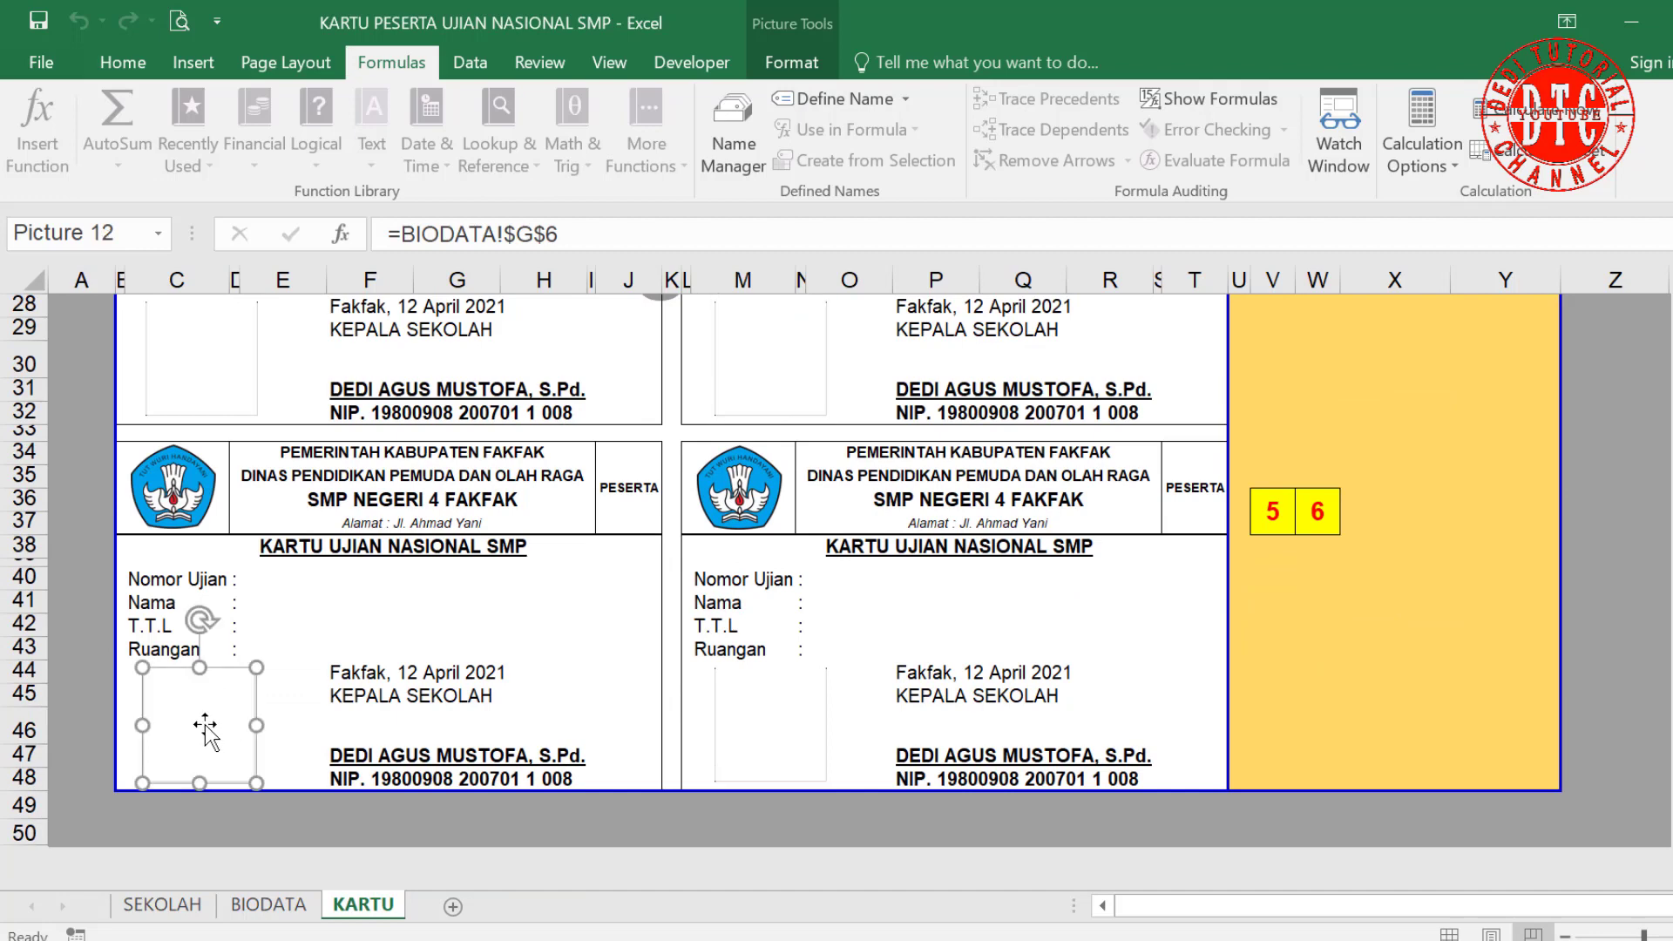
{"action": "left_click", "coordinate": [745, 745]}
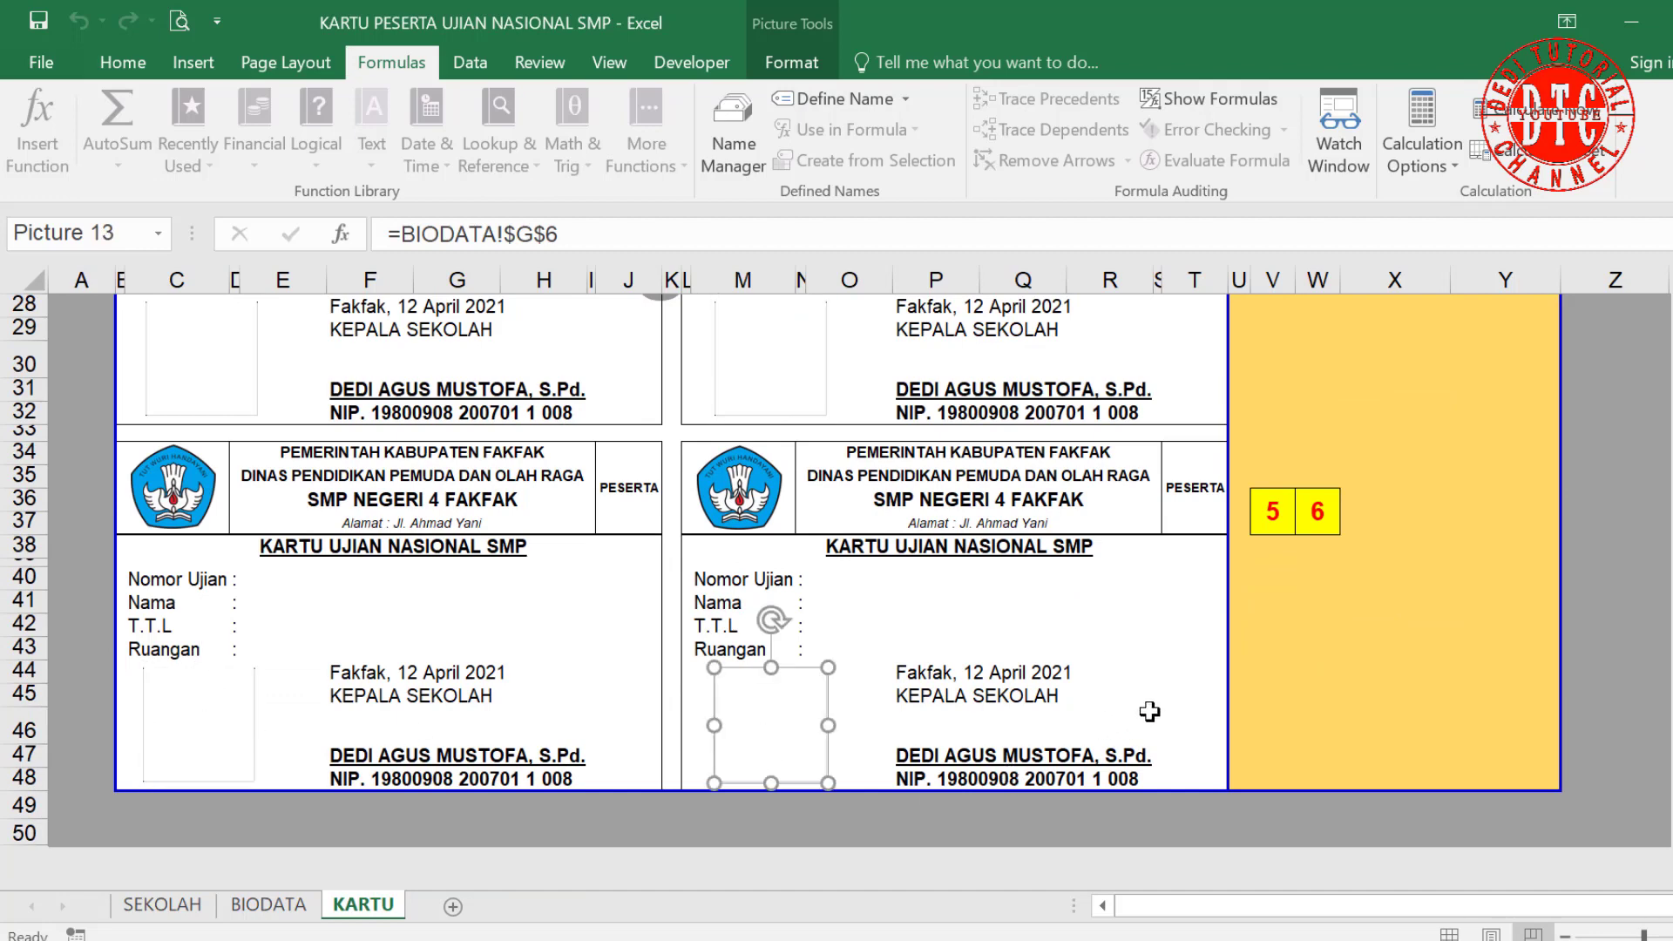
{"action": "left_click", "coordinate": [1188, 719]}
{"action": "scroll", "coordinate": [1143, 723], "scroll_direction": "up", "scroll_amount": 9}
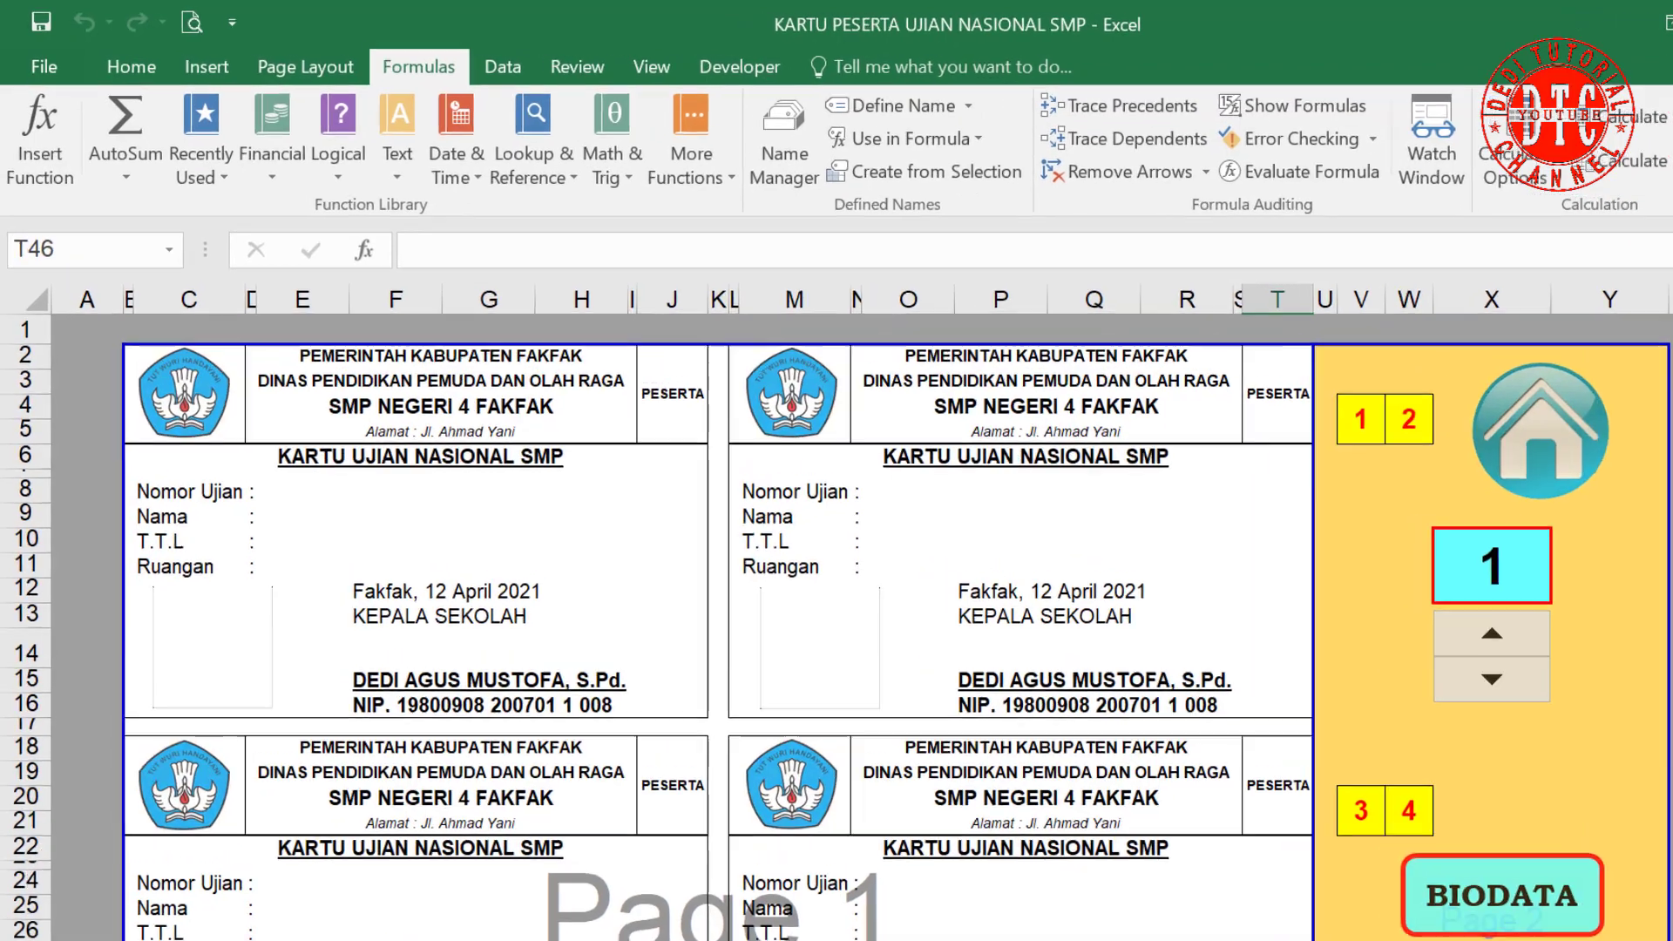
{"action": "left_click", "coordinate": [269, 905]}
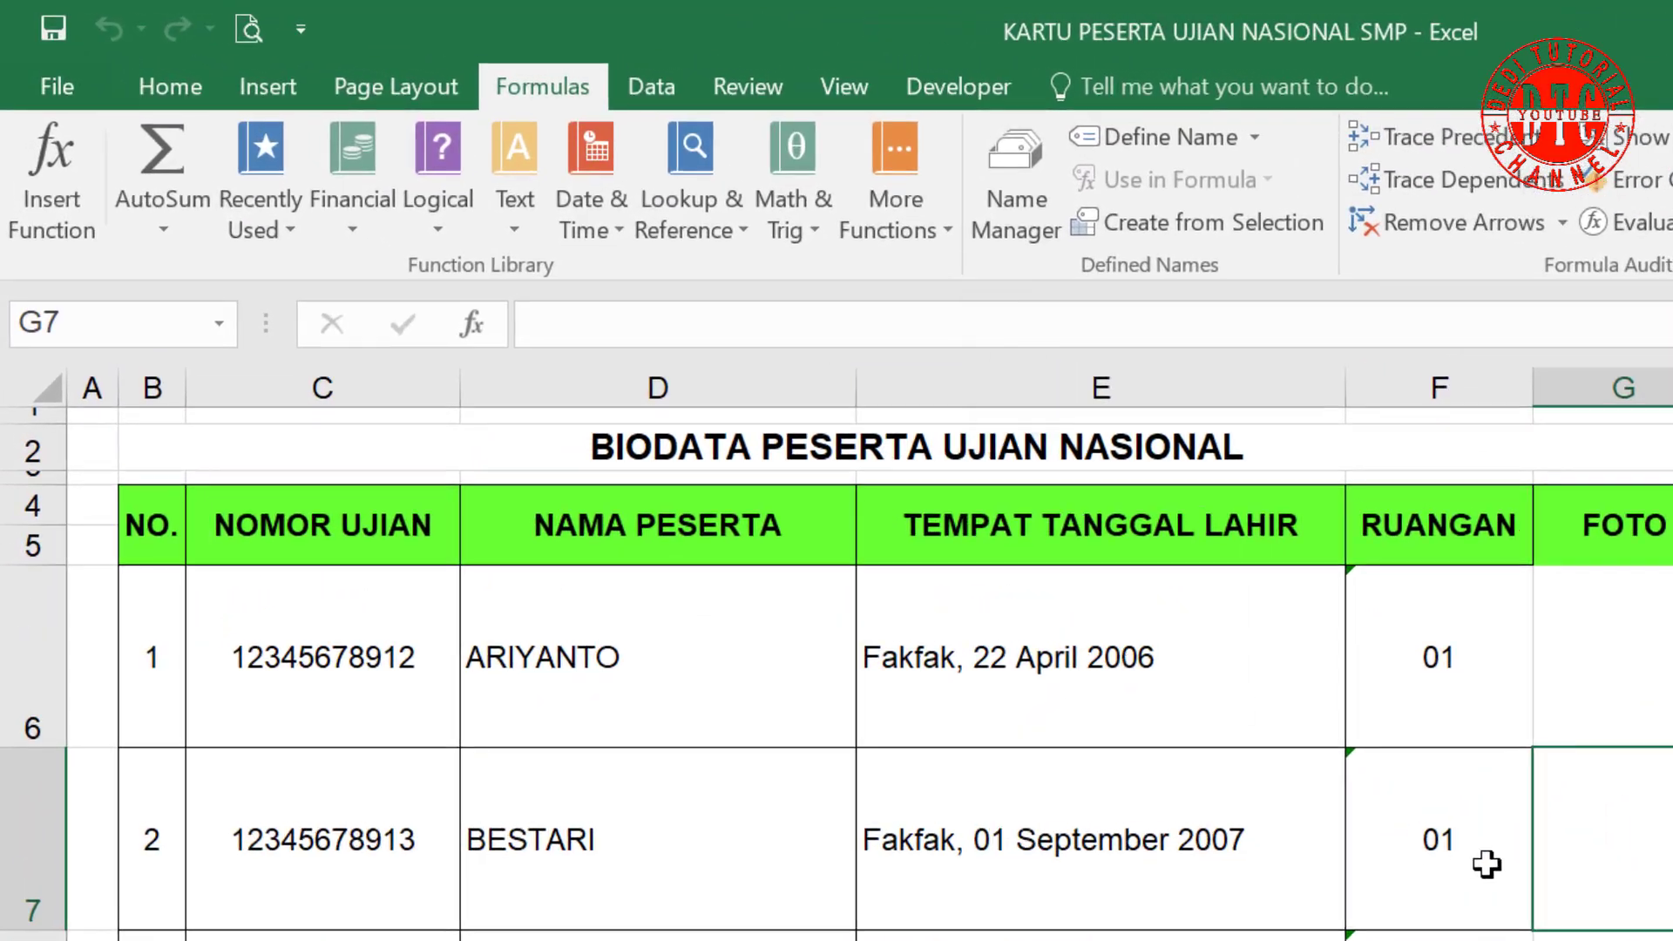
Step: Create a new name FOTO1 whose formula begins INDEX over BIODATA!$G$6:$G$25
{"action": "left_click", "coordinate": [1041, 204]}
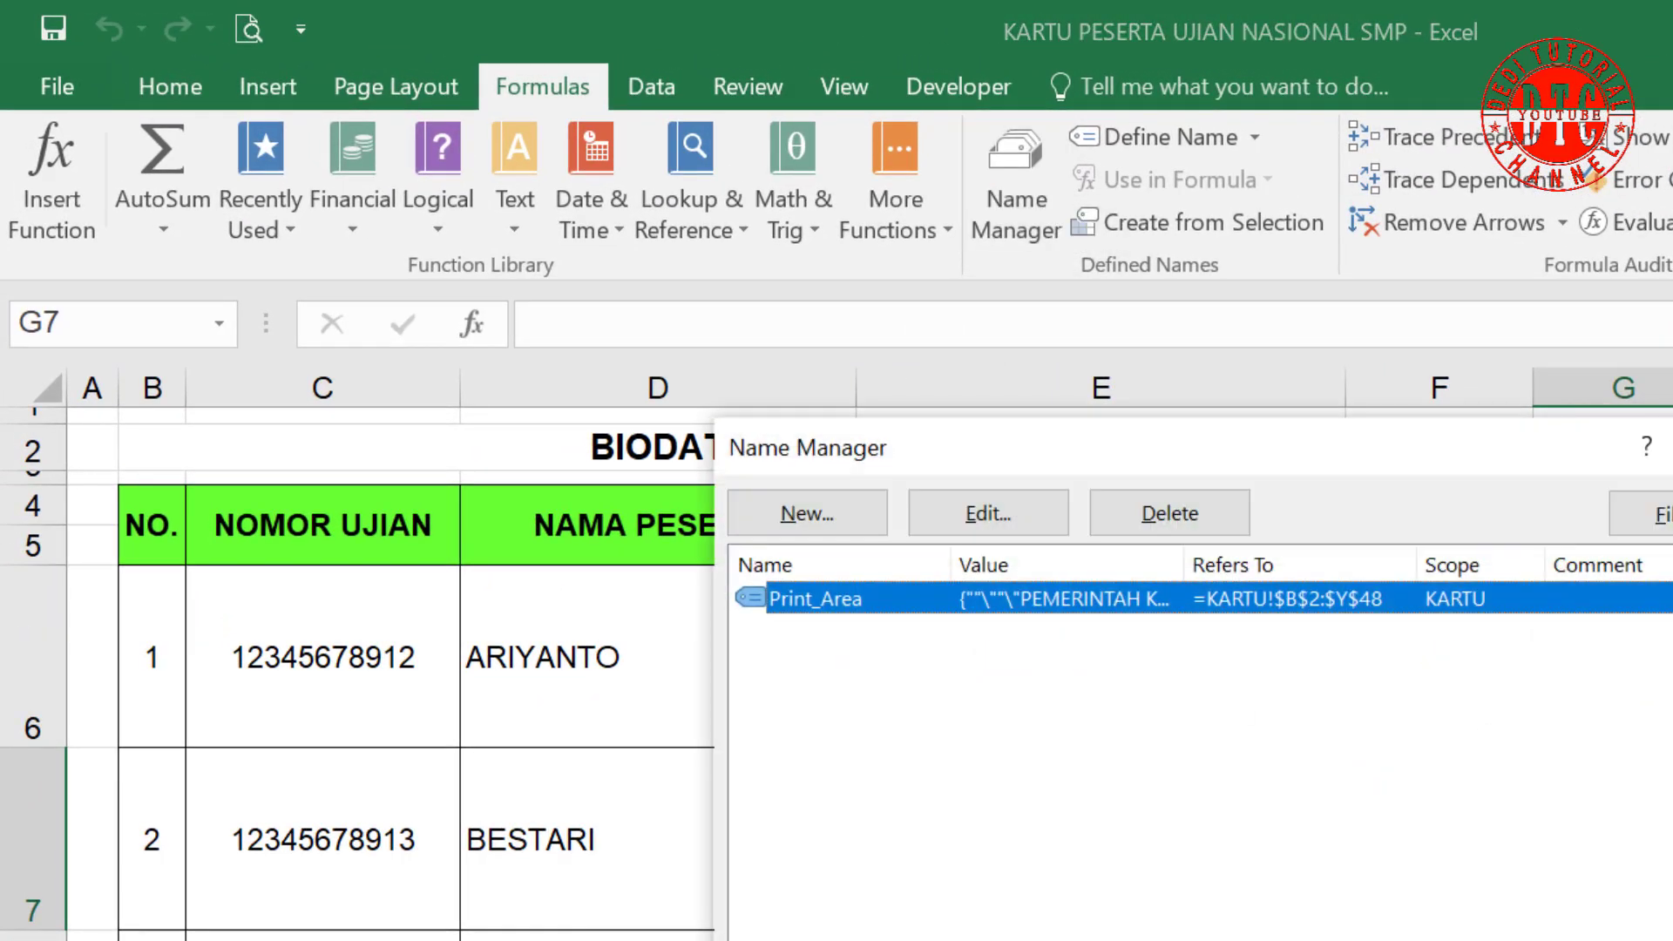
{"action": "left_click", "coordinate": [807, 513]}
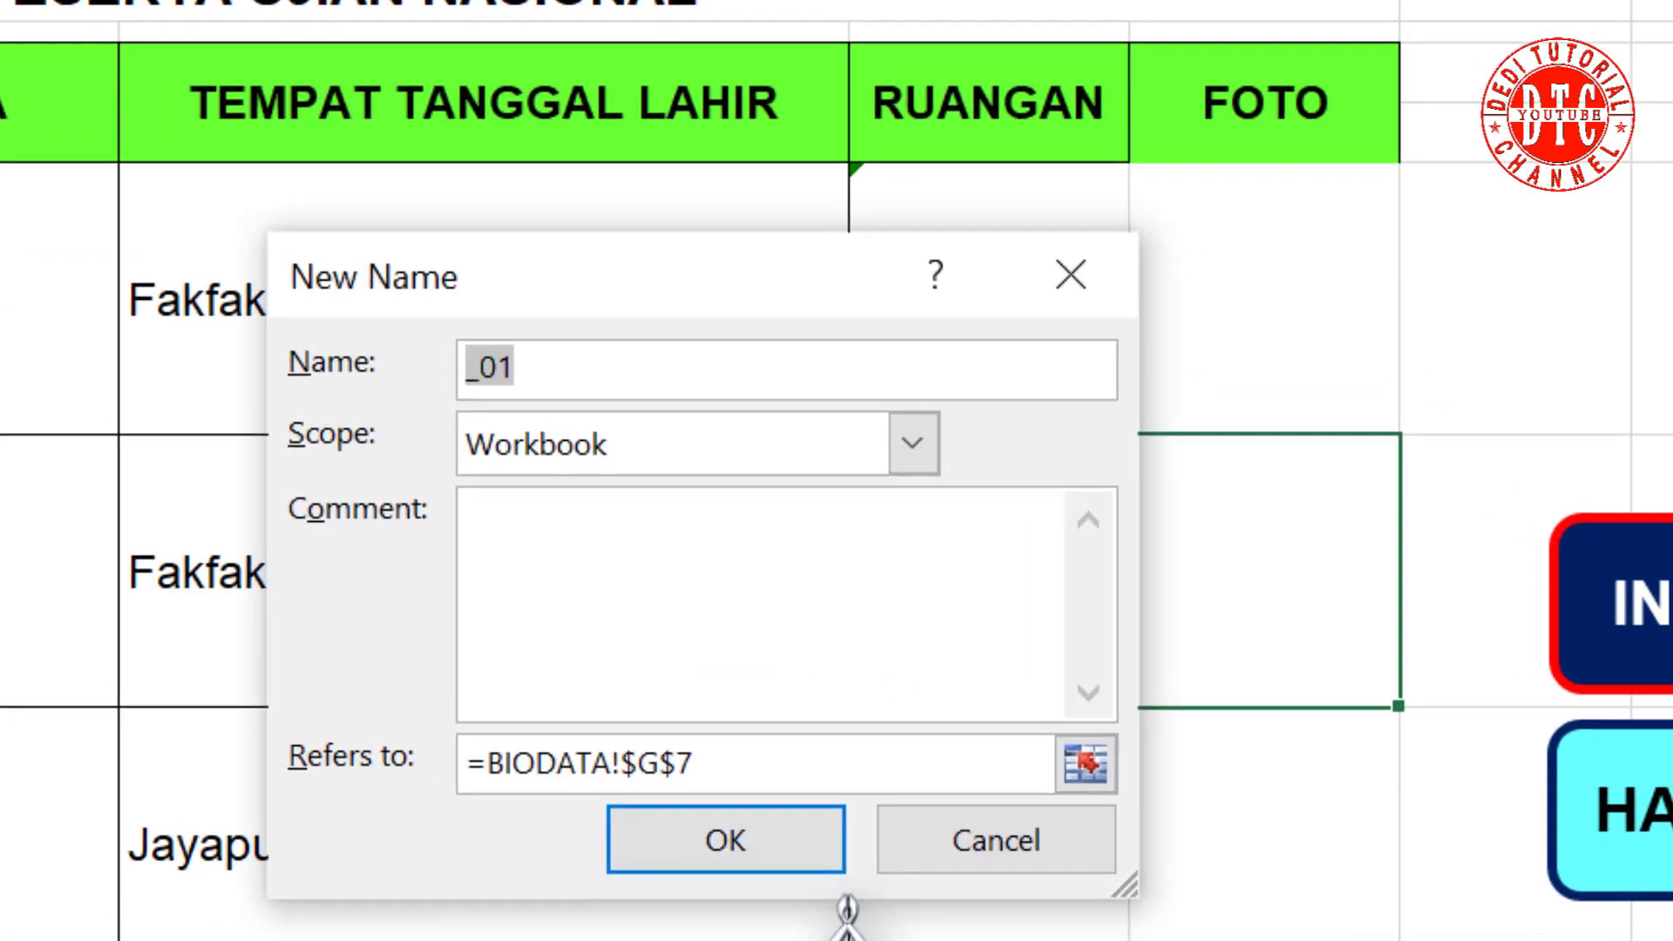
{"action": "type", "text": "F"}
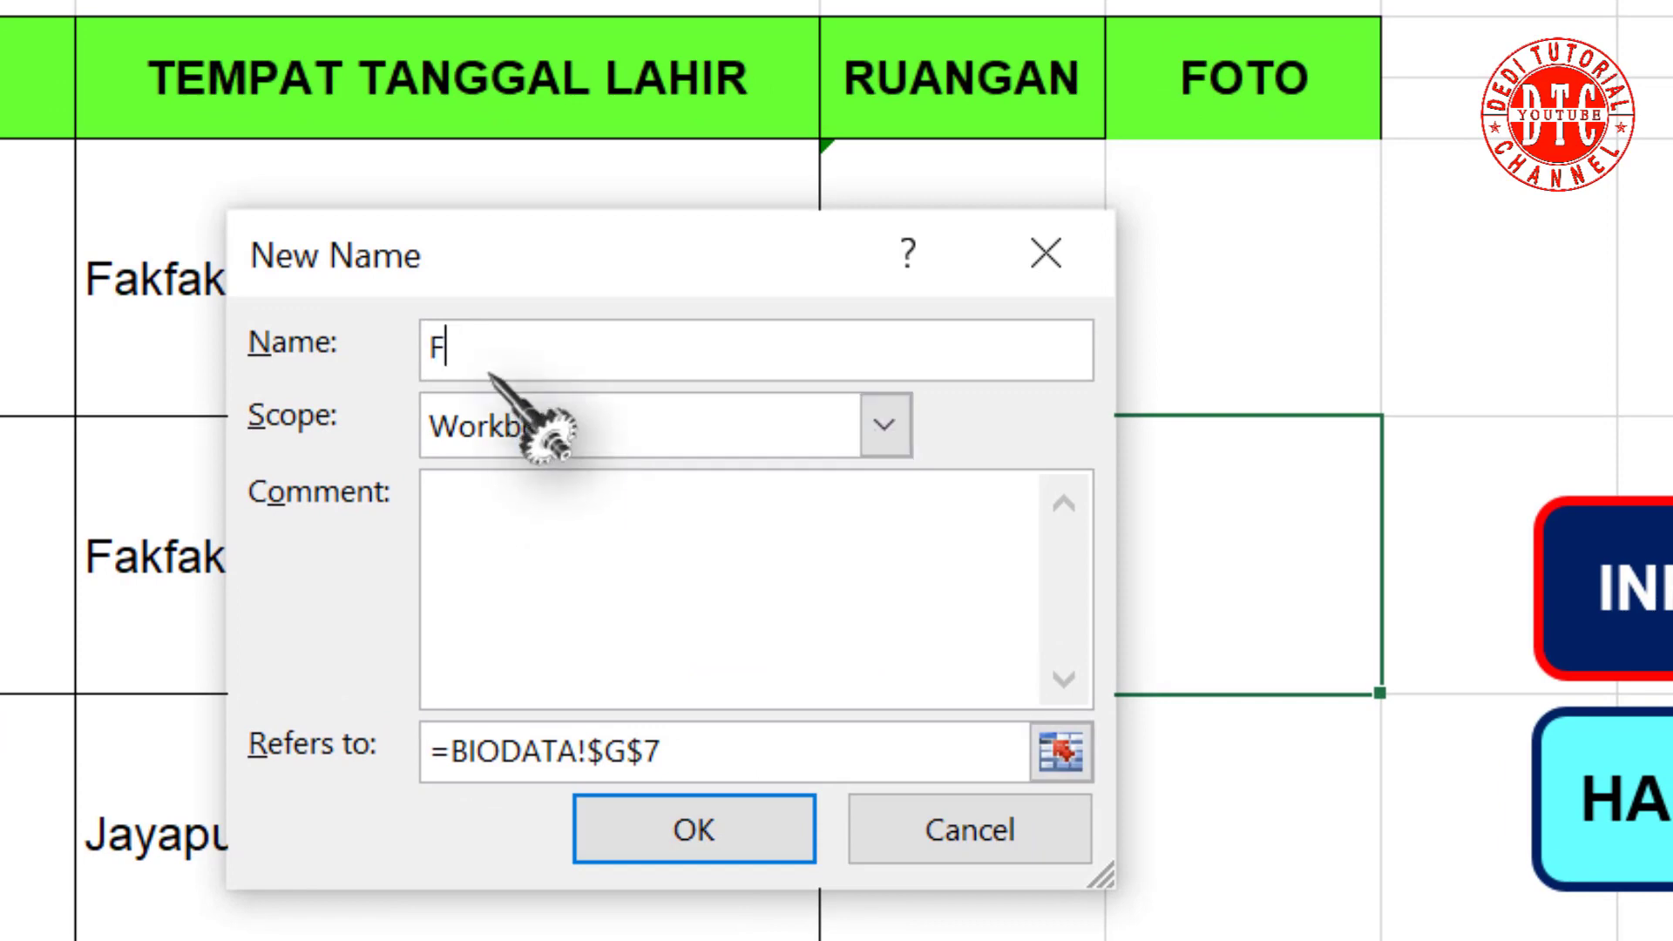
{"action": "type", "text": "OTO1"}
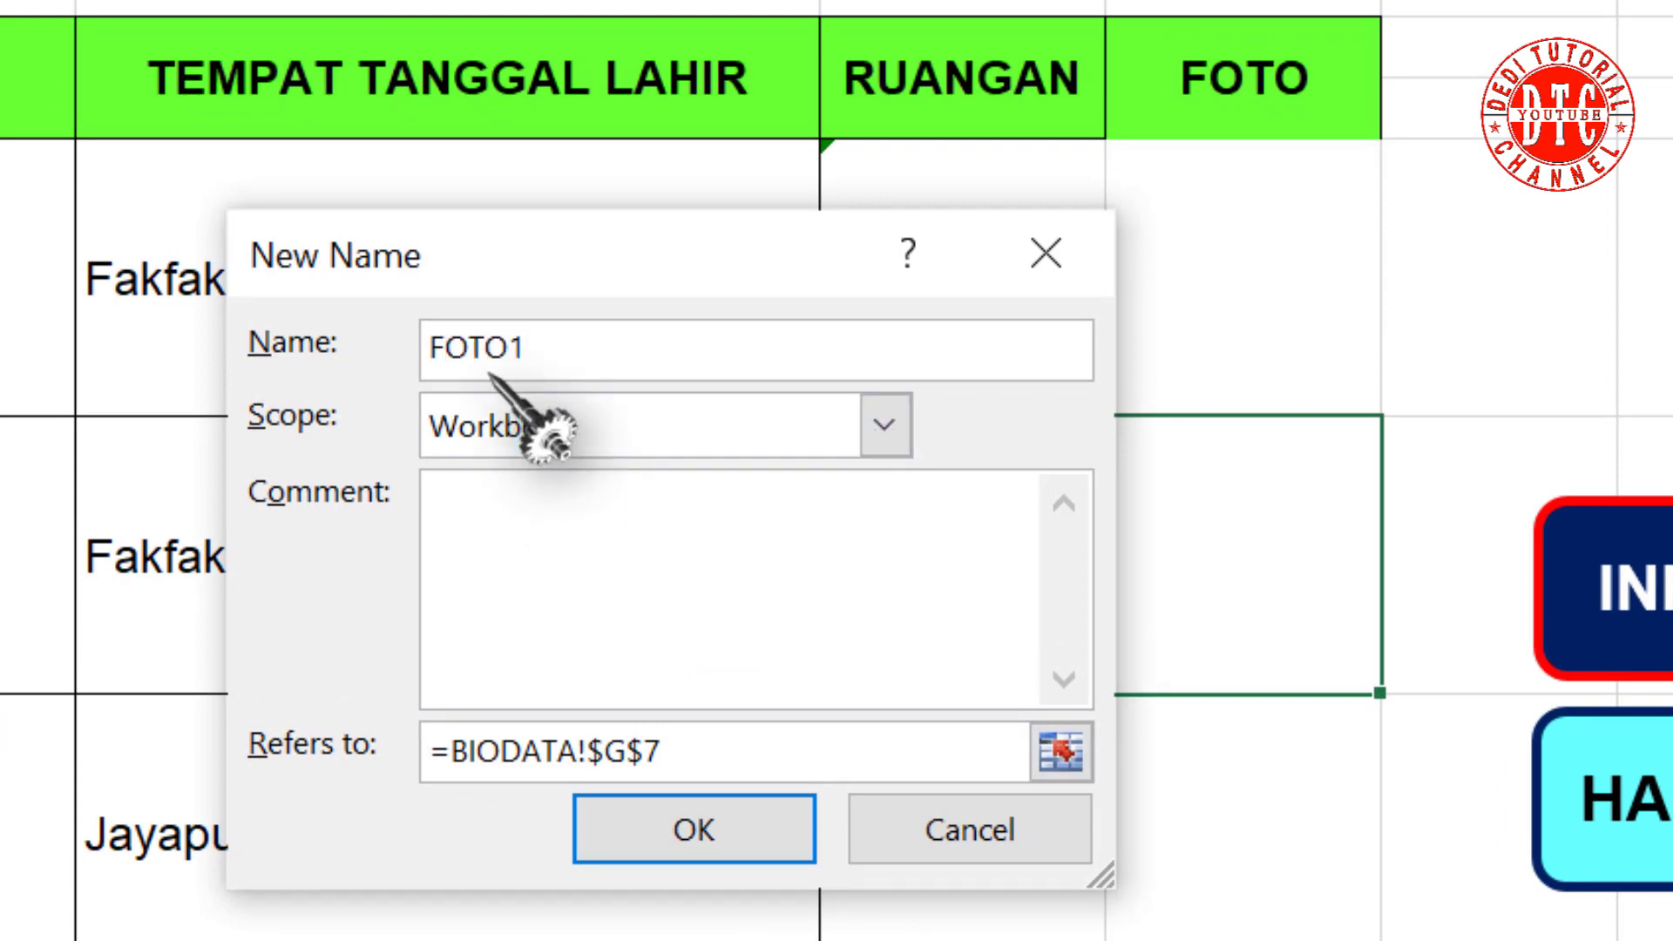
{"action": "left_click", "coordinate": [689, 762]}
{"action": "left_click_drag", "start_coordinate": [693, 737], "coordinate": [448, 748]}
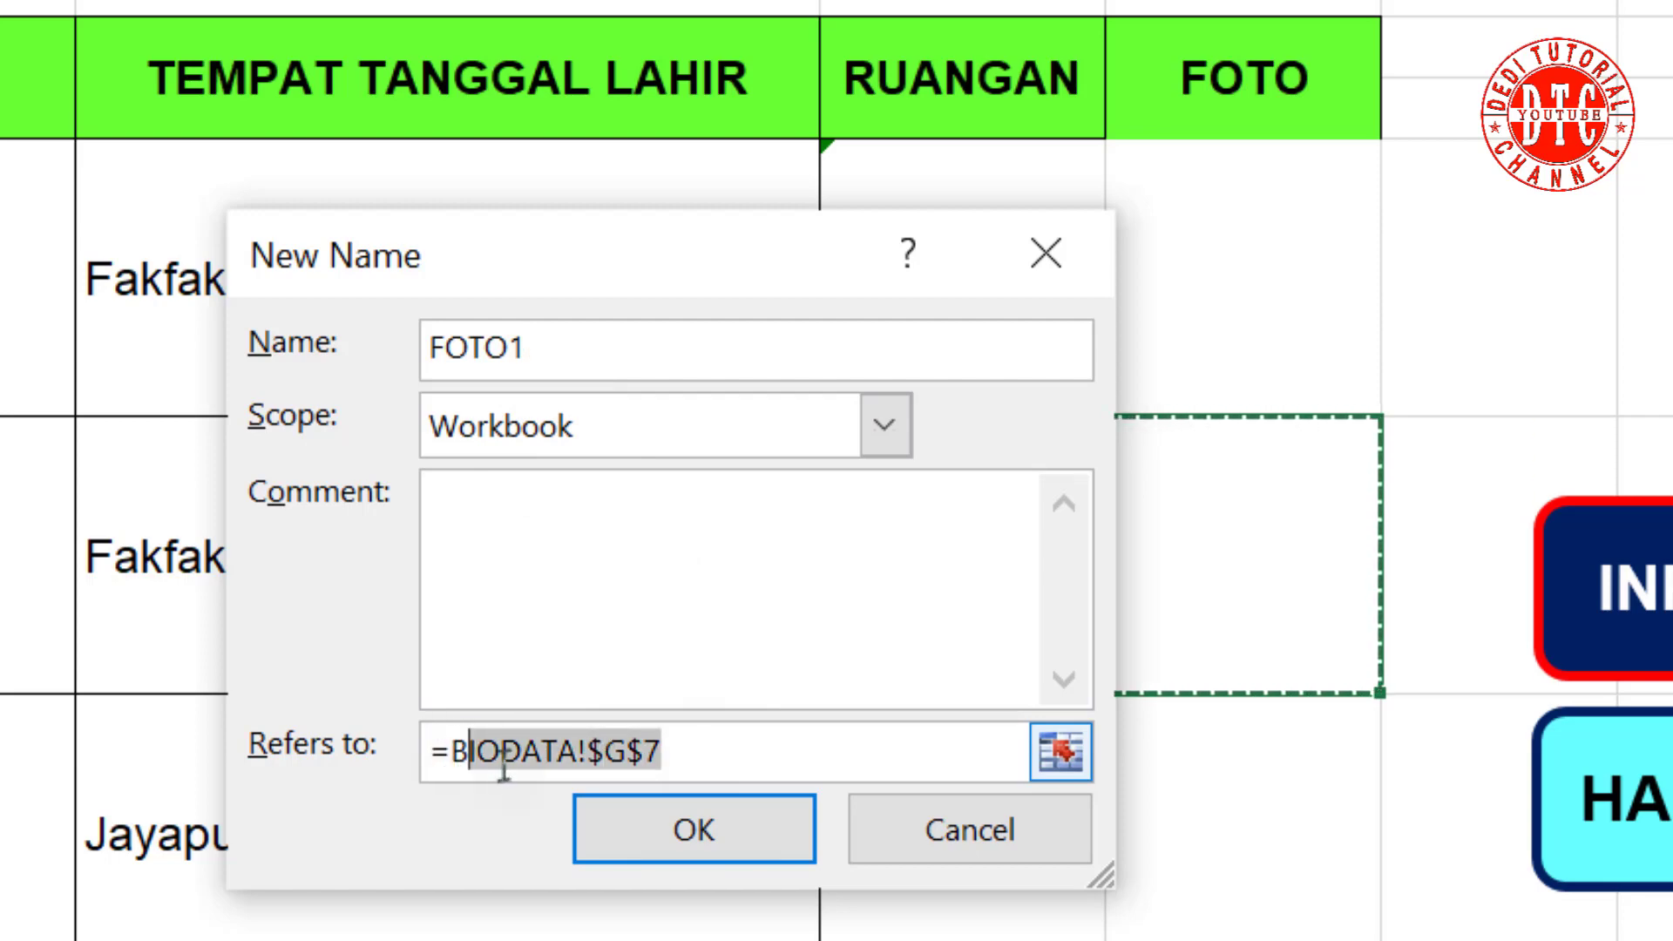
{"action": "type", "text": "INDEX("}
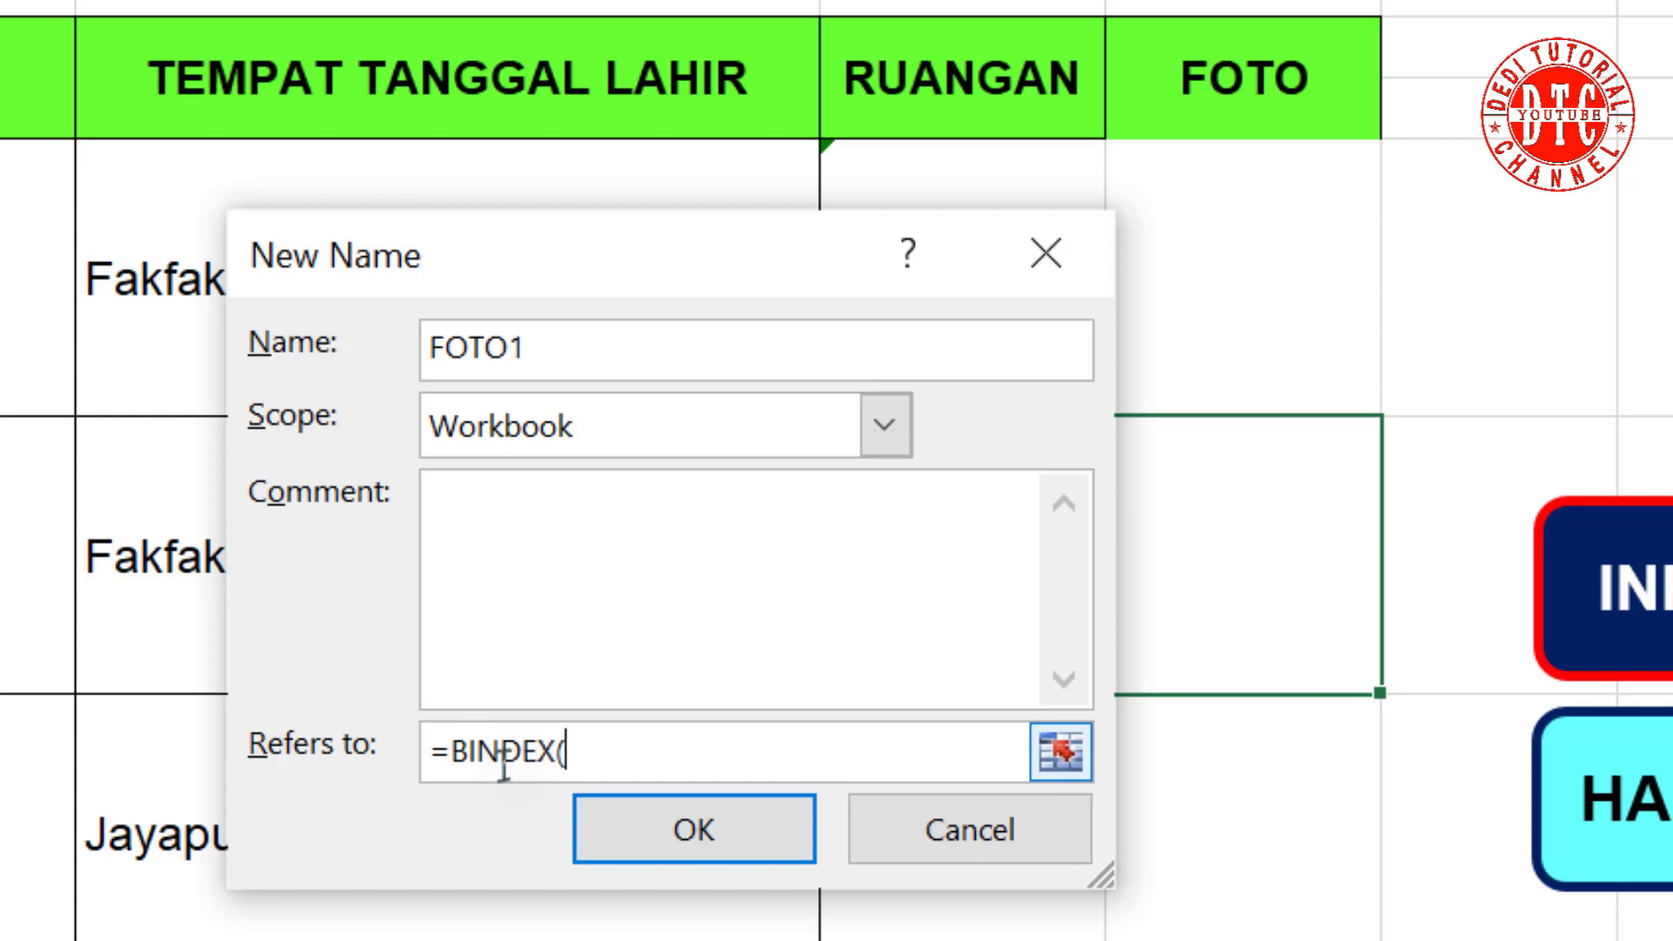
{"action": "left_click_drag", "start_coordinate": [813, 280], "coordinate": [398, 222]}
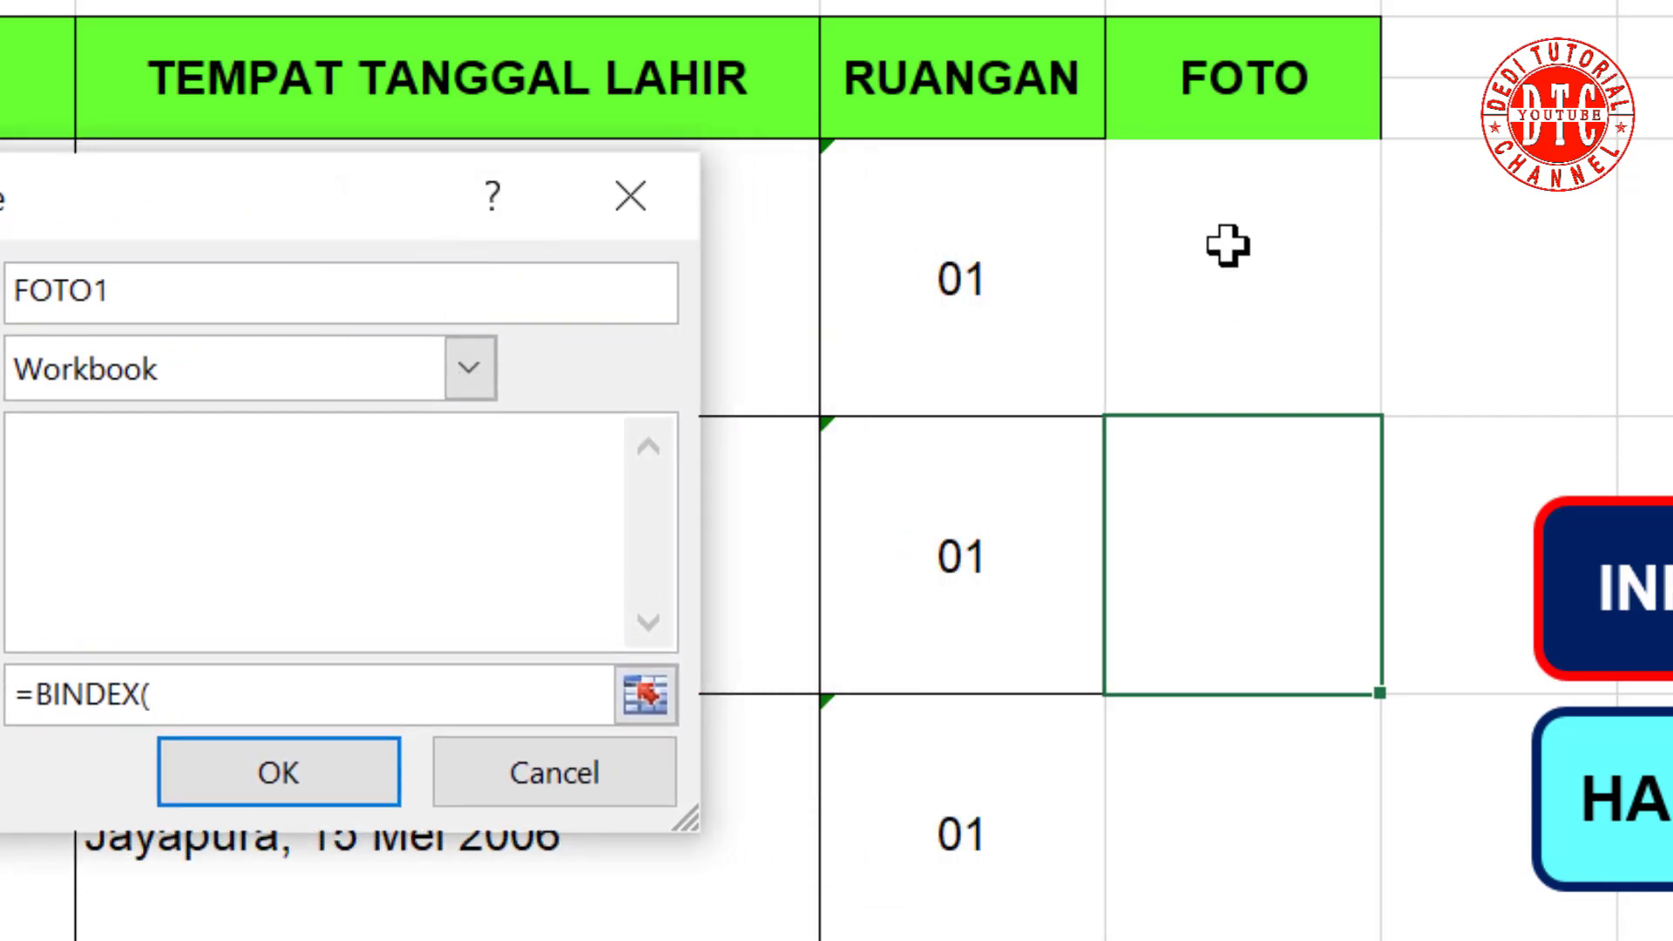
{"action": "left_click", "coordinate": [1237, 245]}
{"action": "left_click_drag", "start_coordinate": [1237, 245], "coordinate": [1242, 939]}
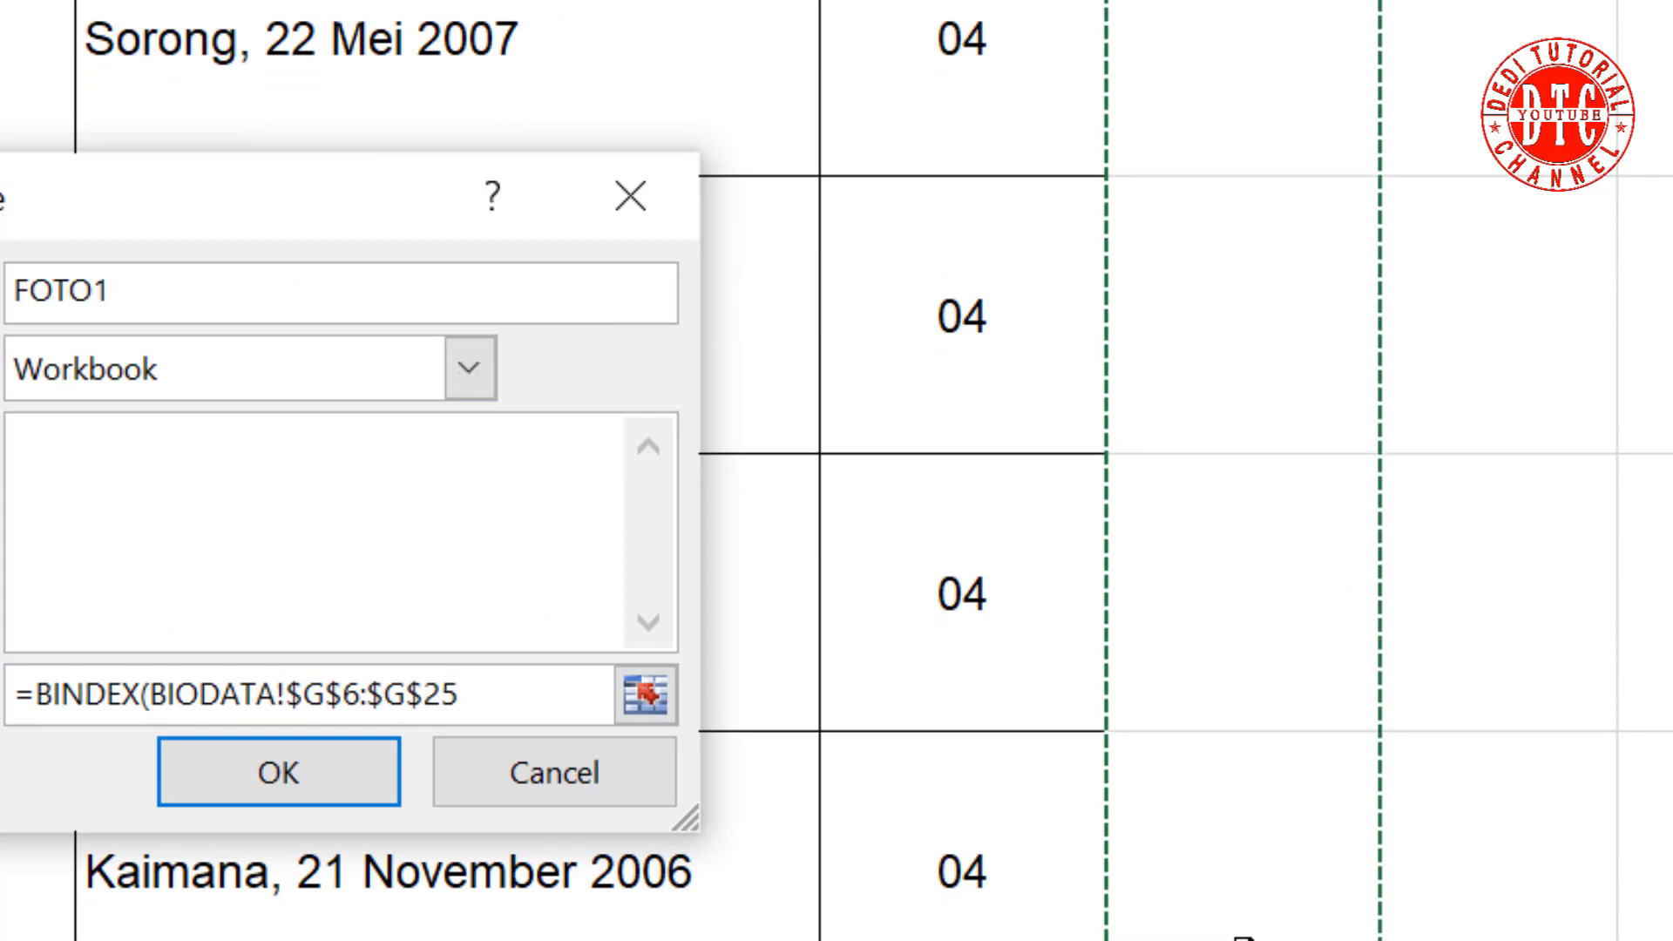
{"action": "type", "text": ";MATCH("}
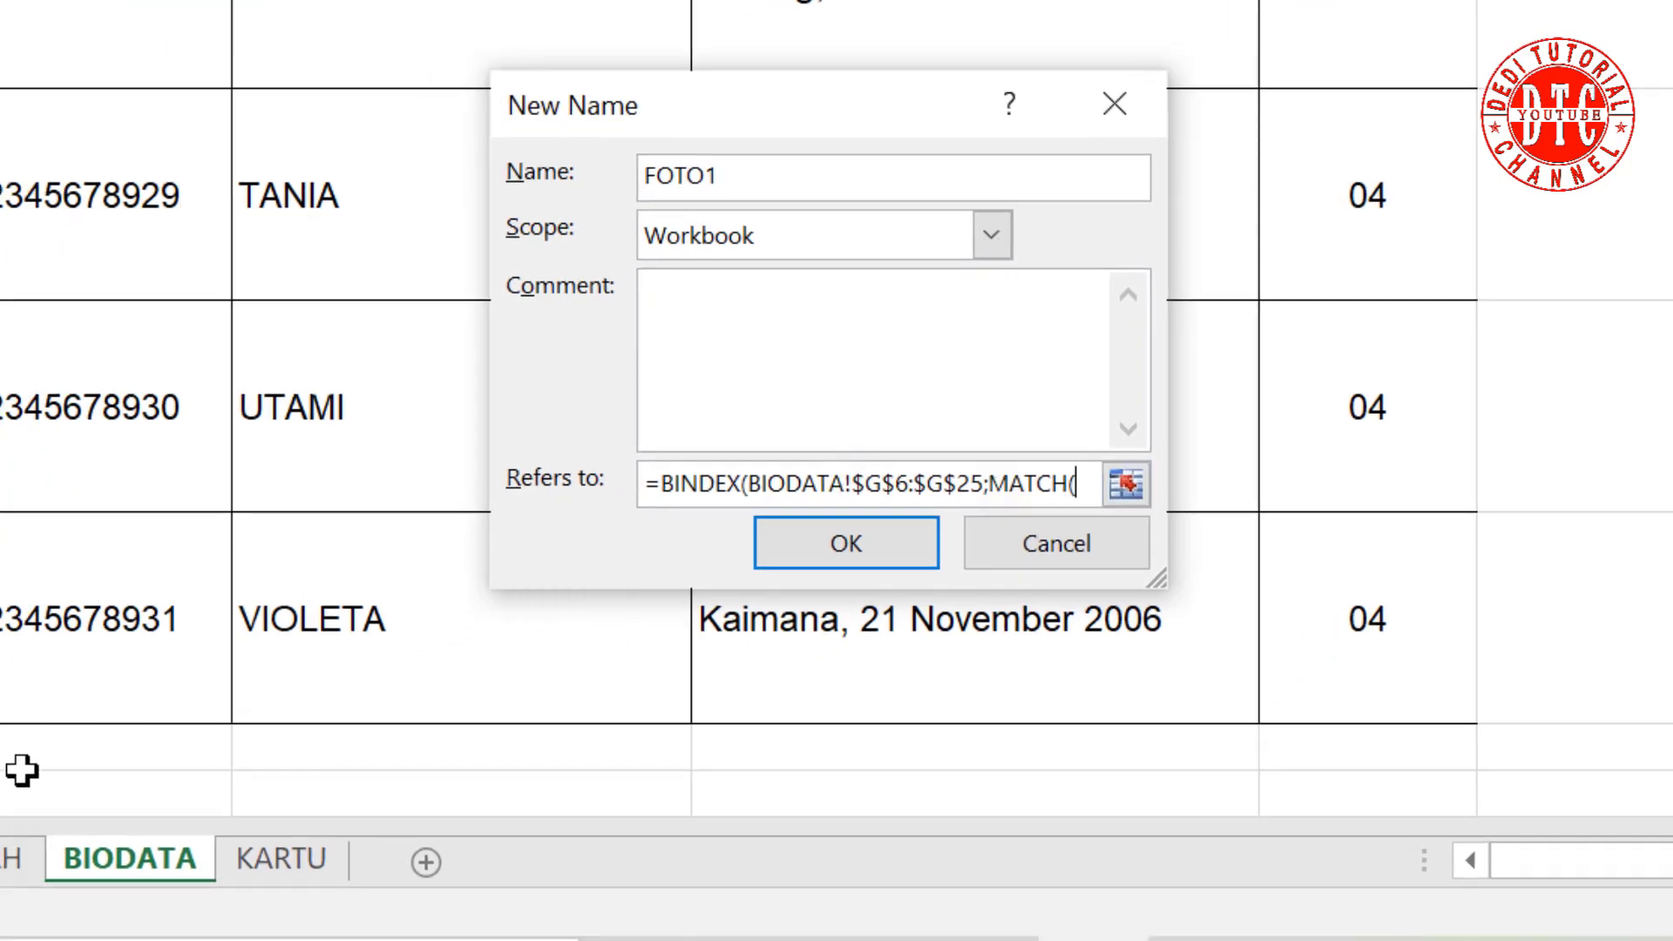
Step: Complete FOTO1 with MATCH of KARTU!$V$4 against BIODATA!$B$6:$B$25 and save it
{"action": "left_click", "coordinate": [277, 863]}
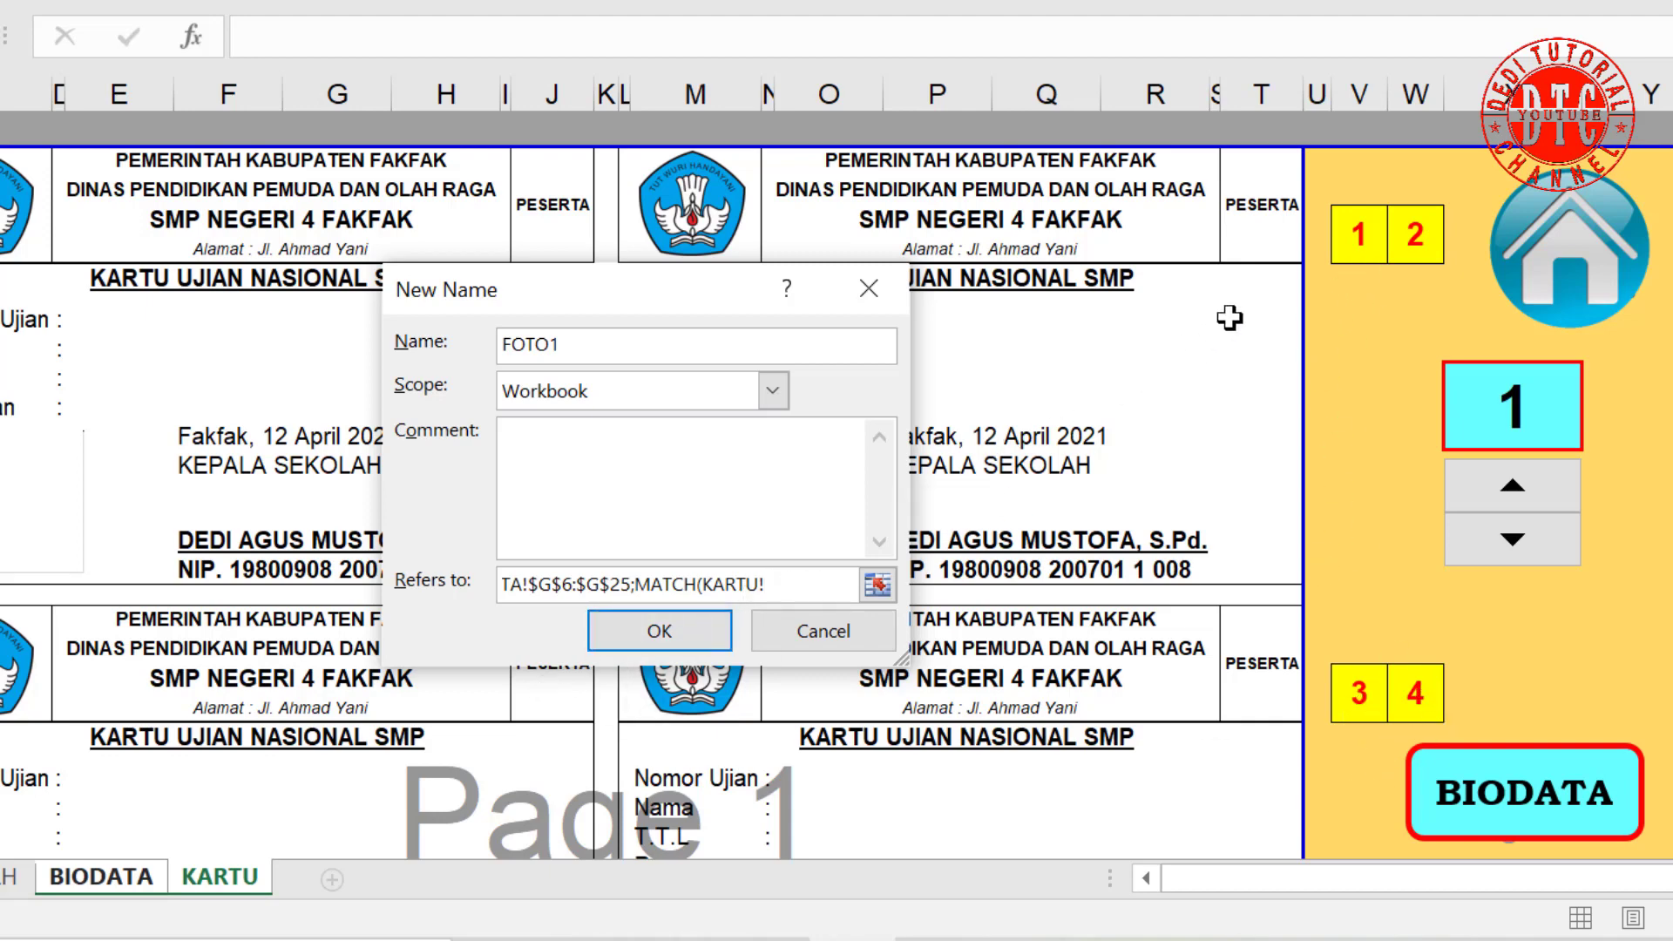
{"action": "left_click", "coordinate": [1355, 240]}
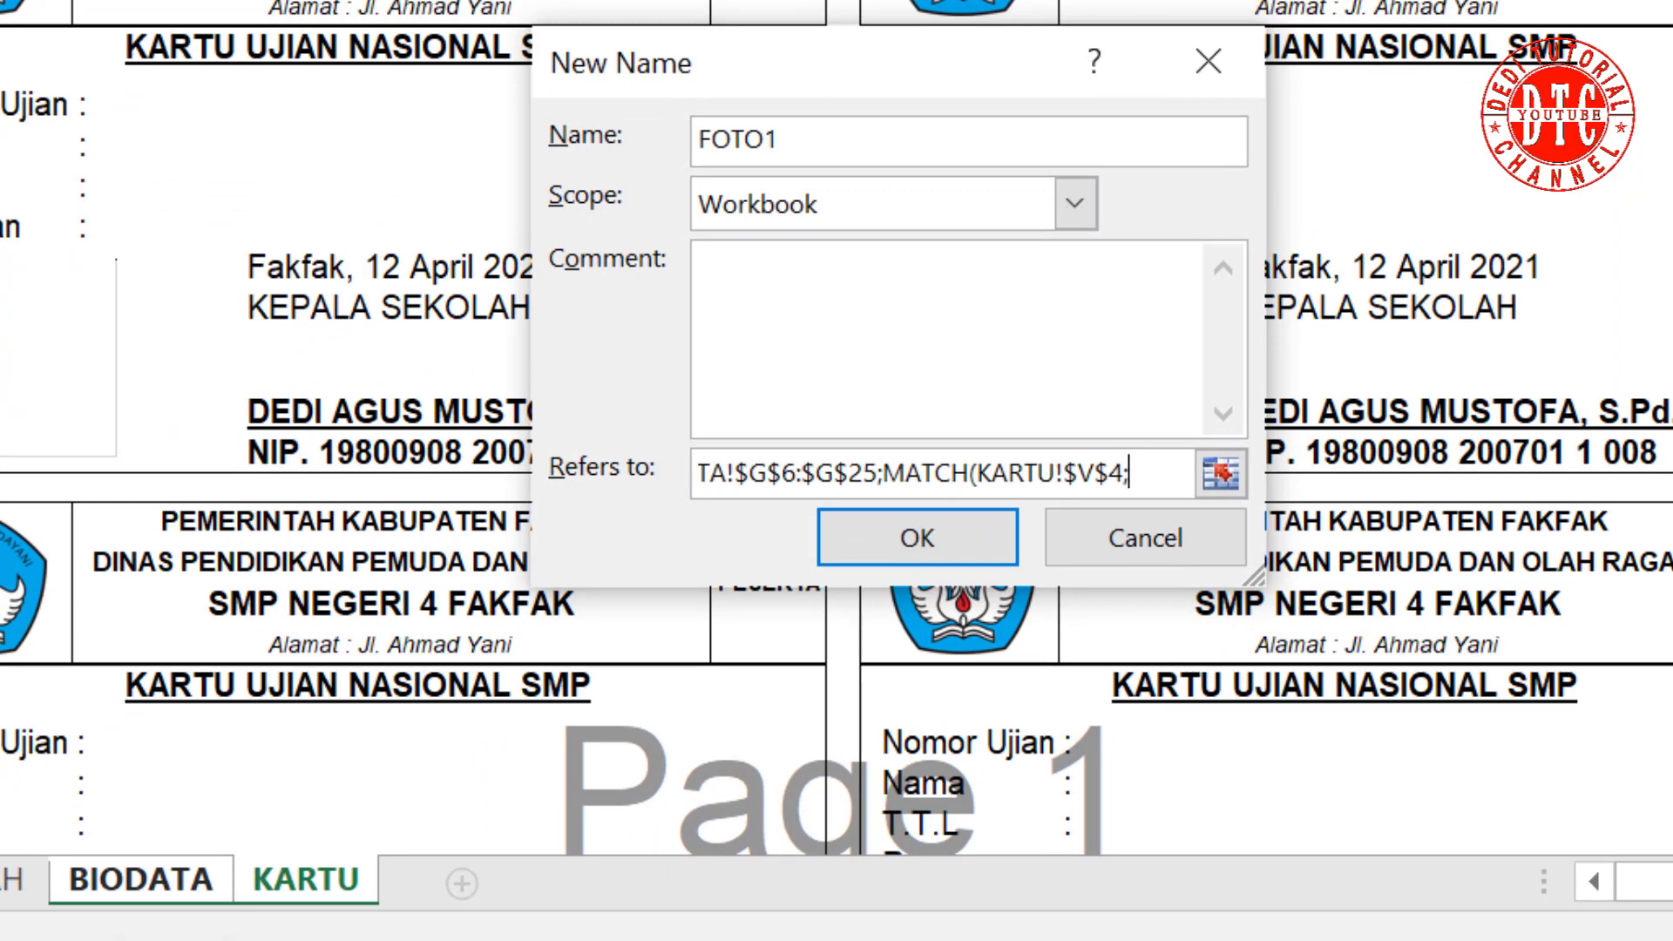
{"action": "left_click", "coordinate": [144, 891]}
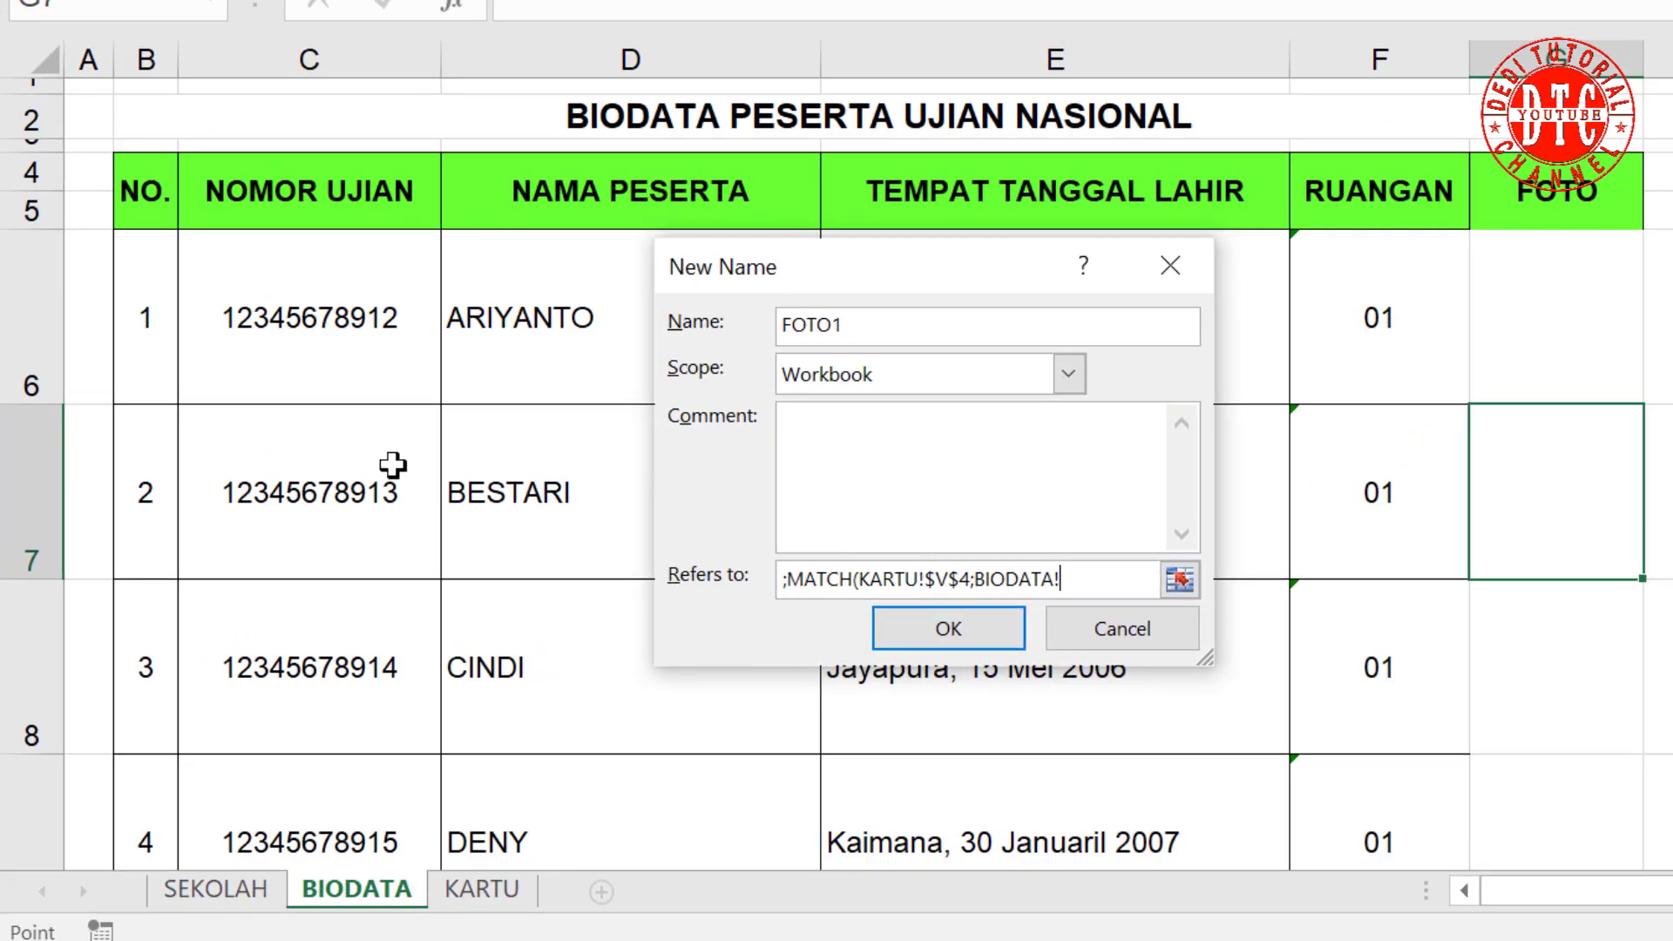
{"action": "left_click_drag", "start_coordinate": [149, 325], "coordinate": [160, 761]}
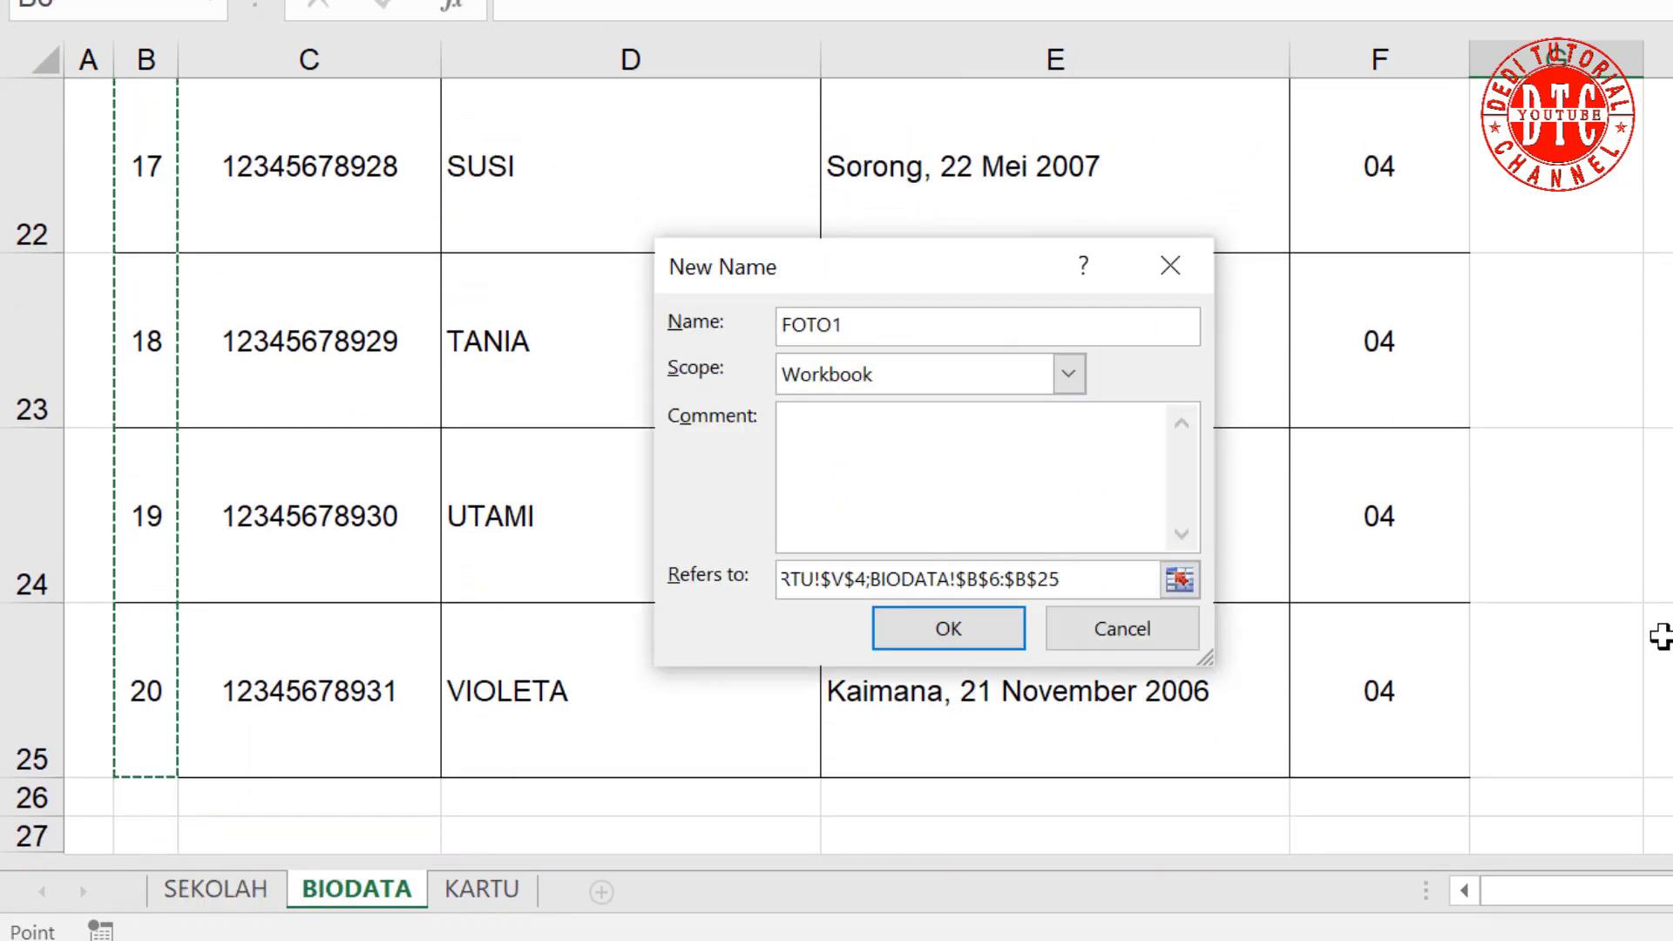
{"action": "type", "text": "))"}
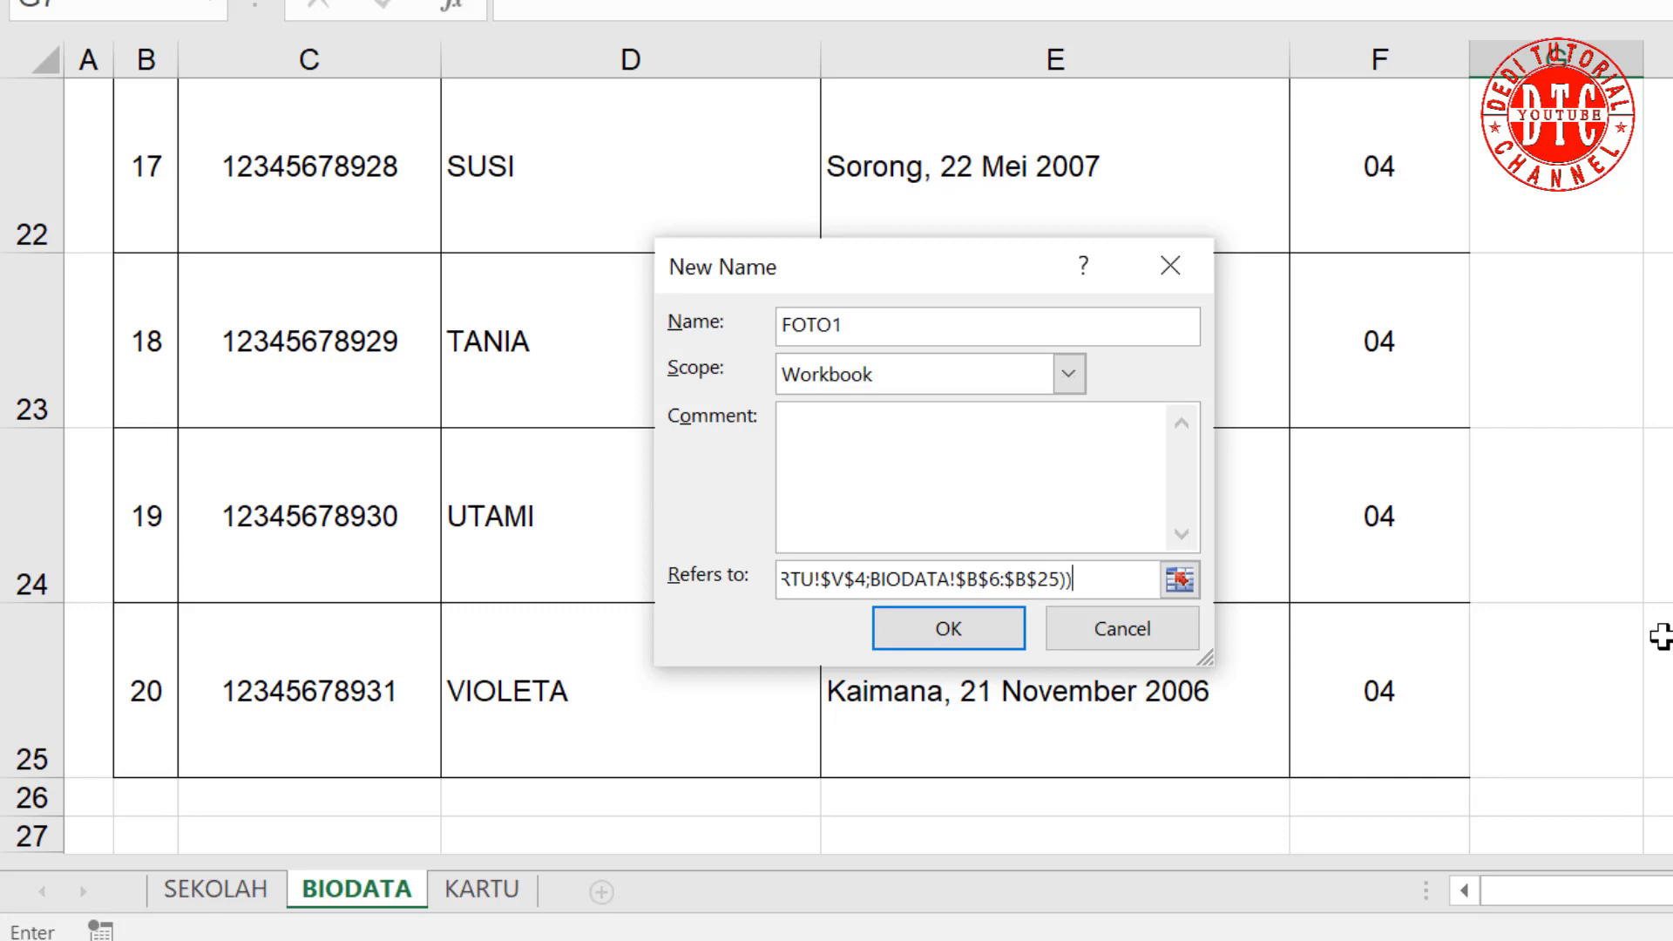
{"action": "left_click", "coordinate": [967, 625]}
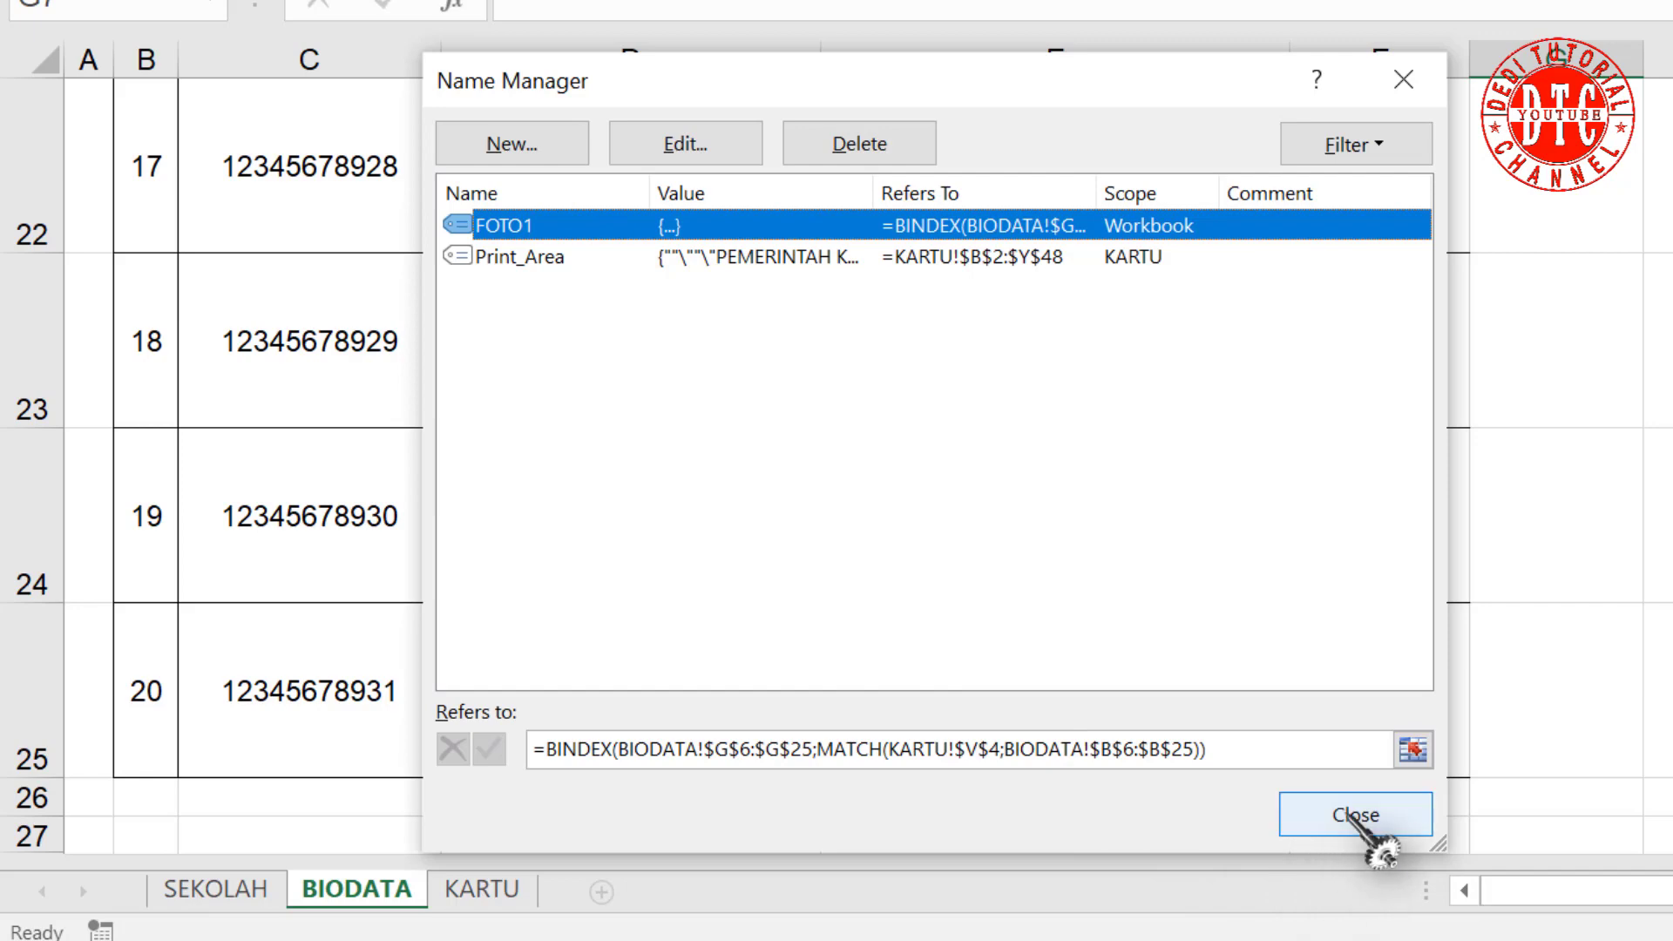
{"action": "left_click", "coordinate": [1355, 816]}
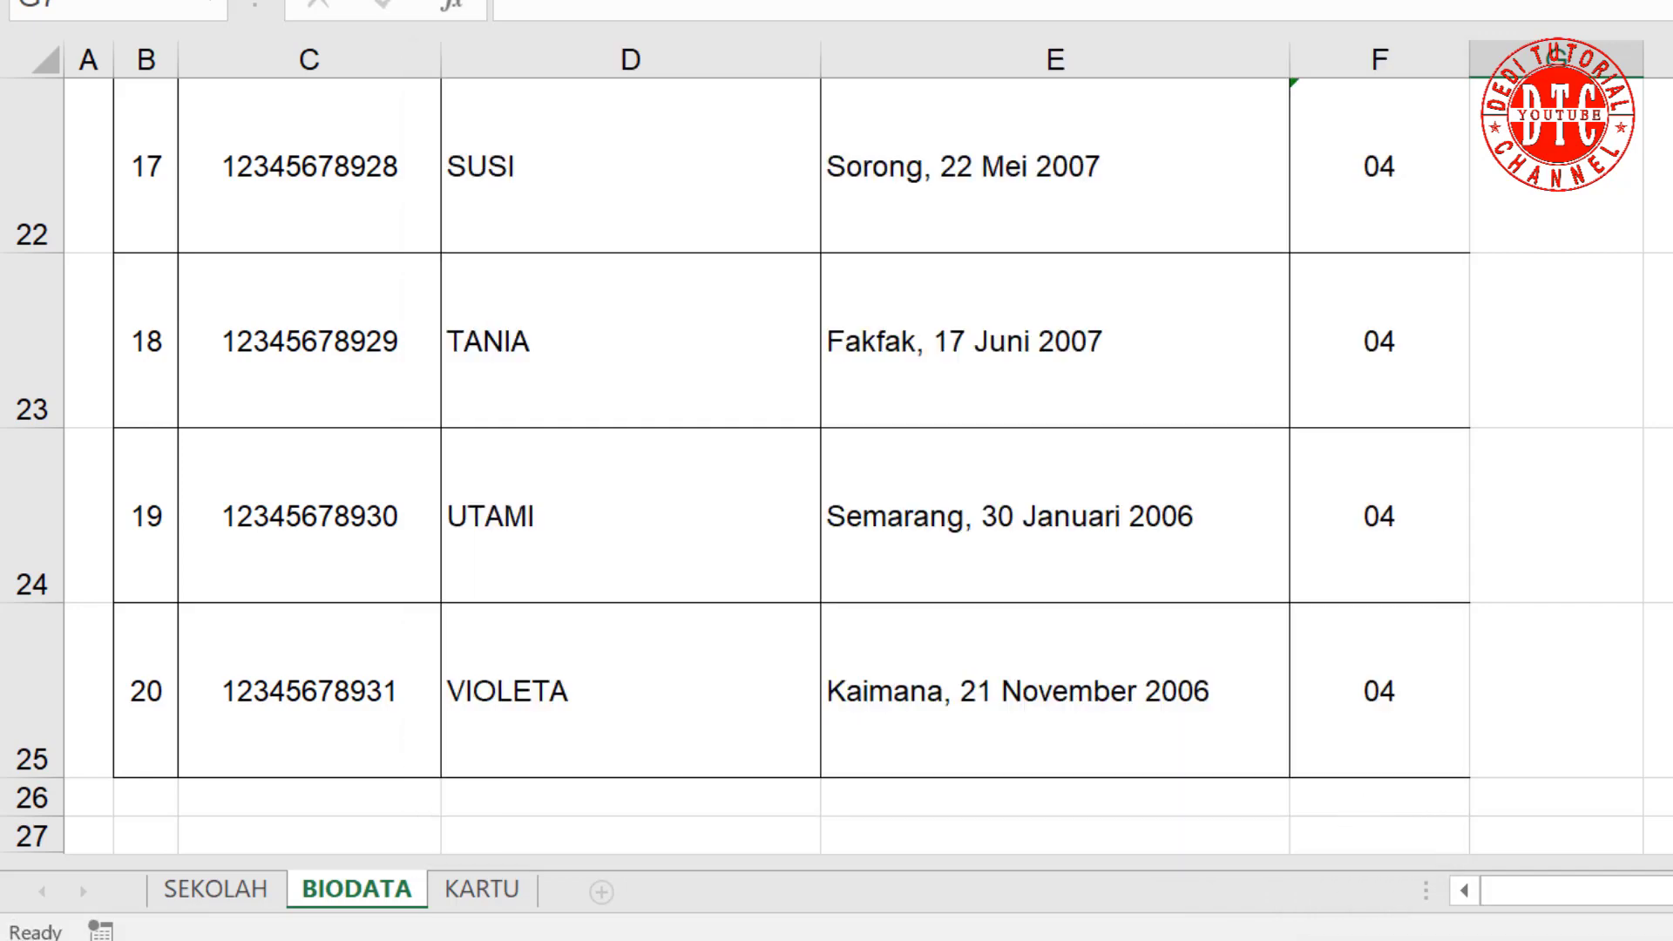
{"action": "scroll", "coordinate": [837, 471], "scroll_direction": "up", "scroll_amount": 6}
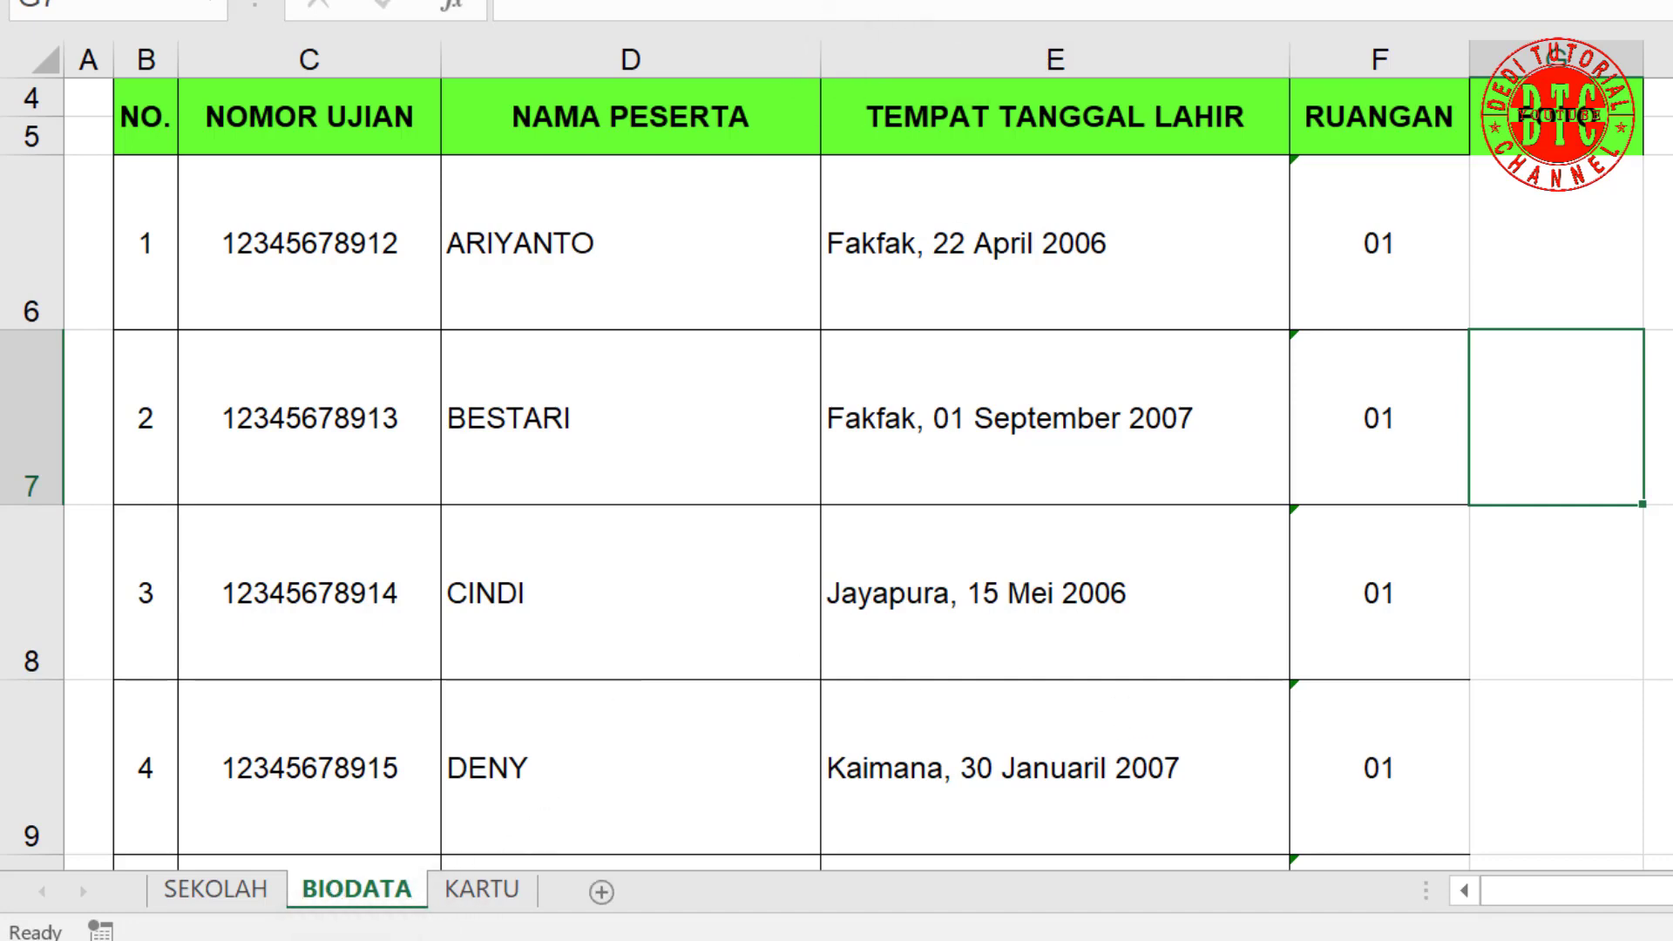
{"action": "left_click", "coordinate": [484, 889]}
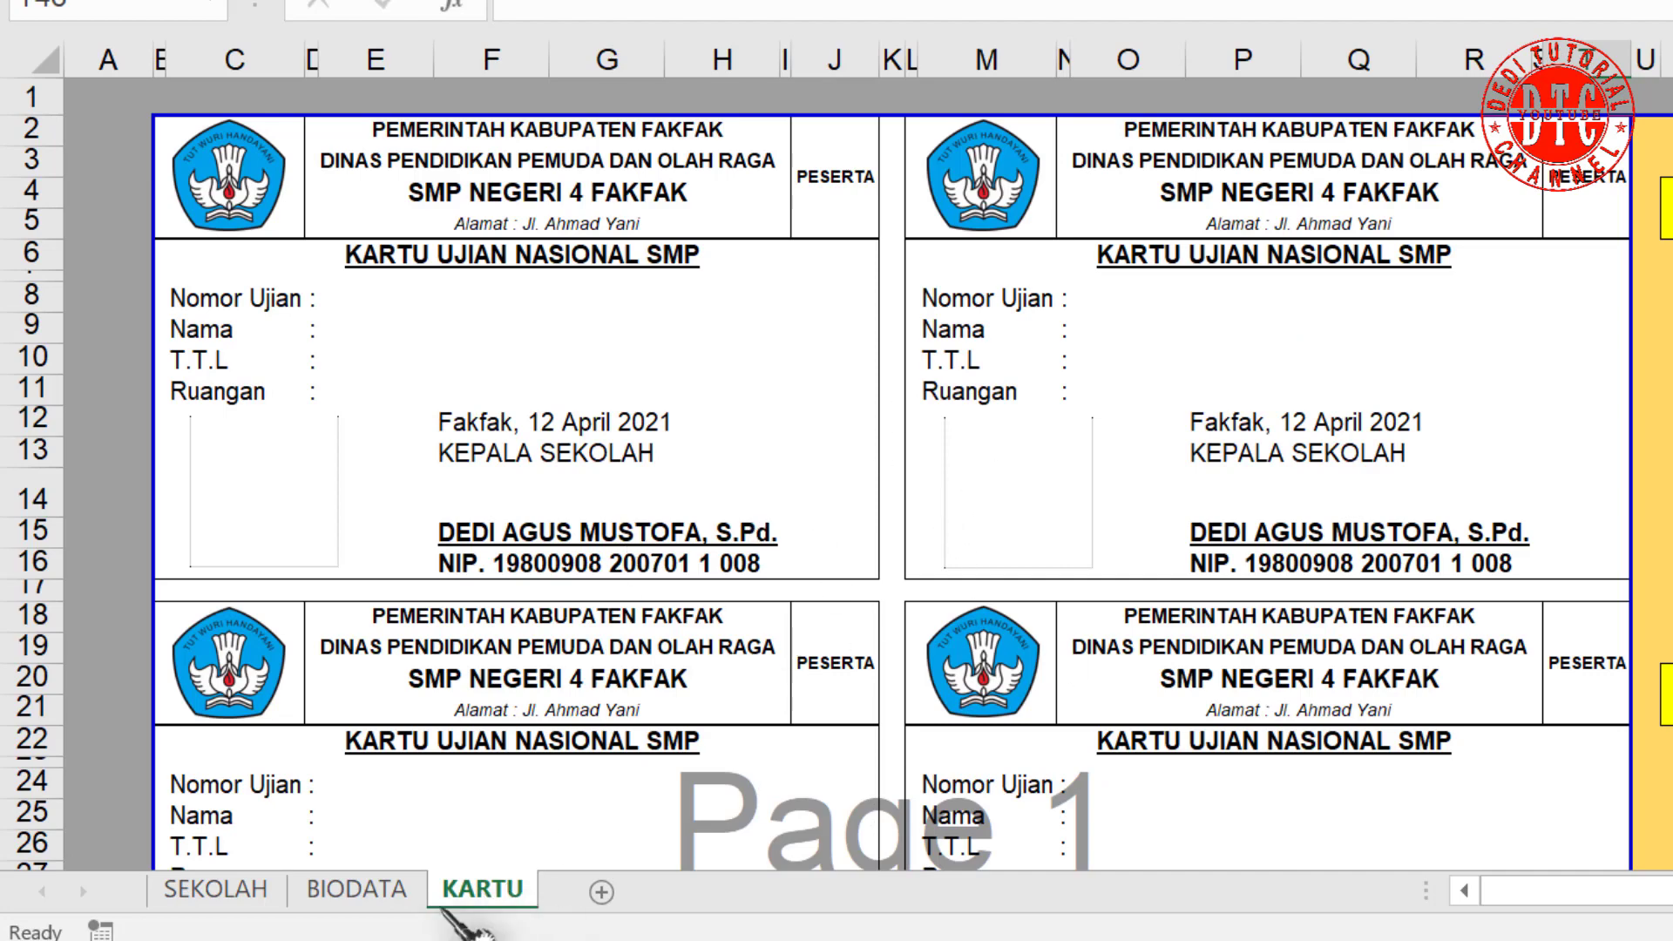
{"action": "left_click", "coordinate": [357, 889]}
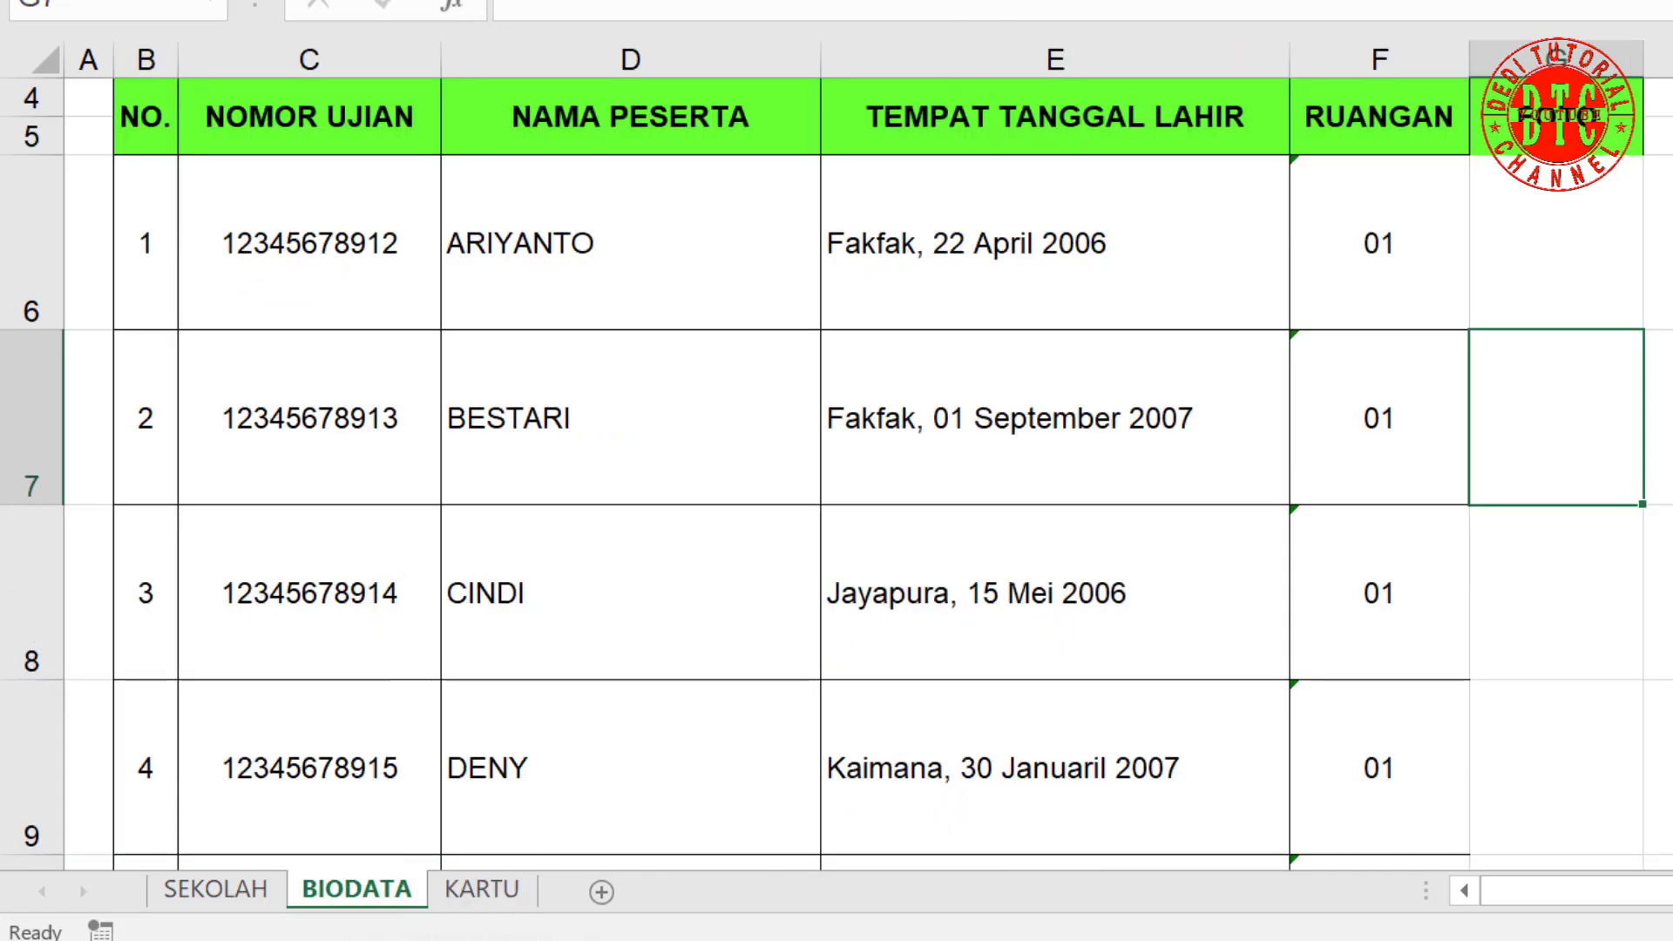
{"action": "key", "text": "ctrl+F3"}
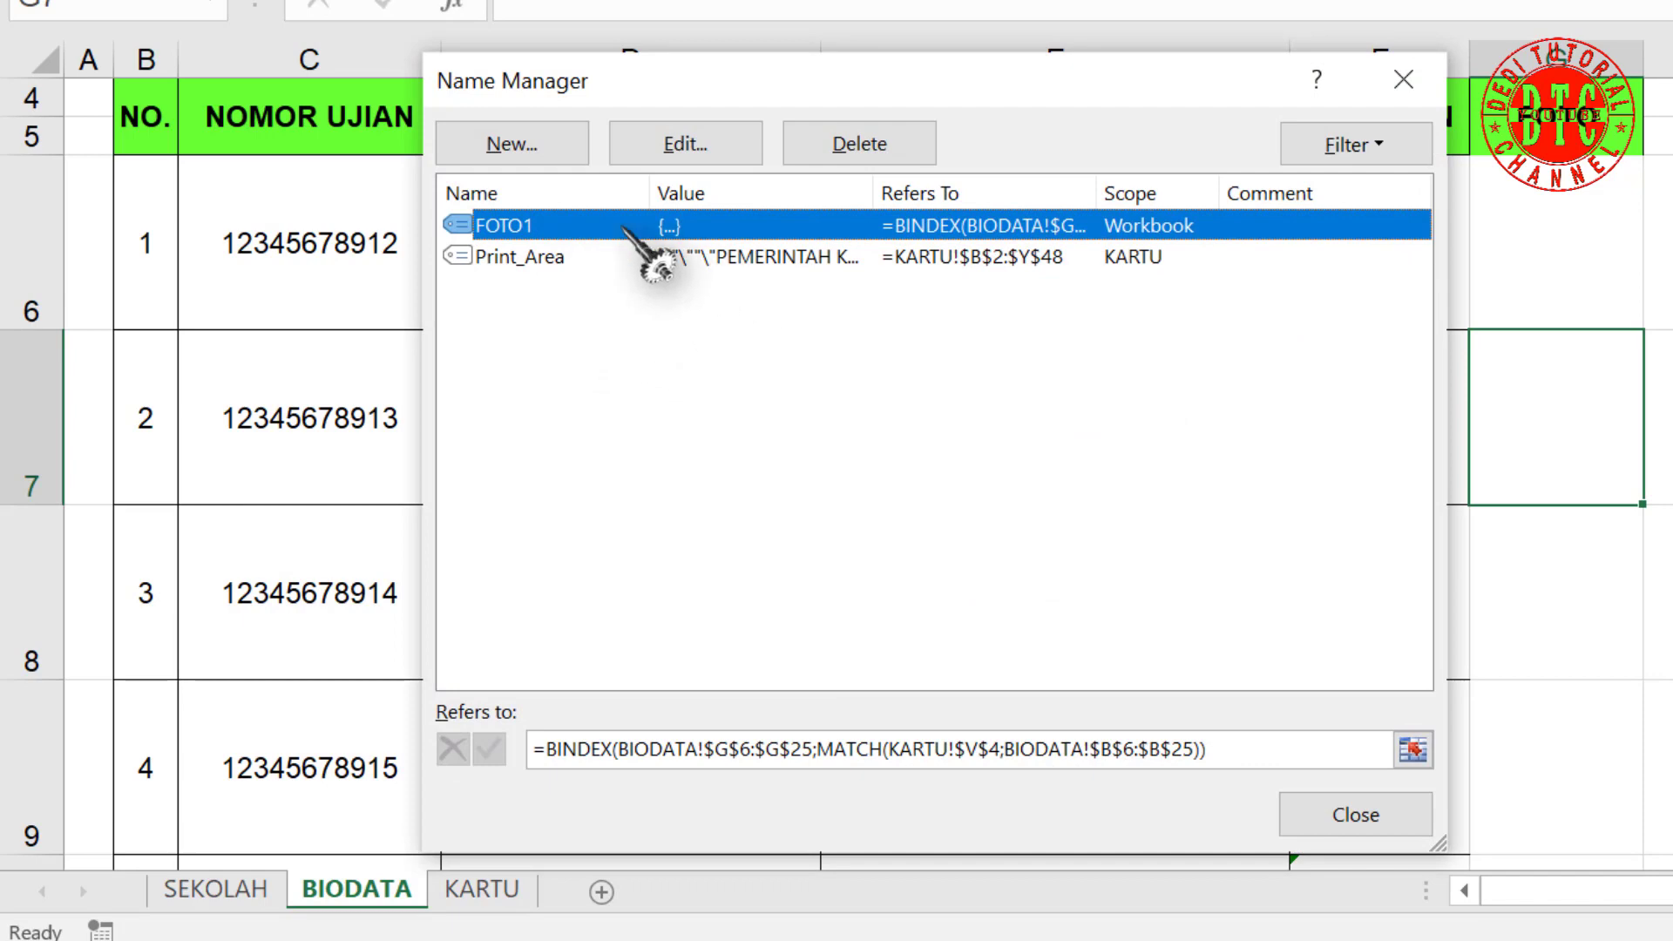
Step: Create a new name FOTO2 whose formula begins INDEX over BIODATA!$G$6:$G$25
{"action": "left_click", "coordinate": [540, 144]}
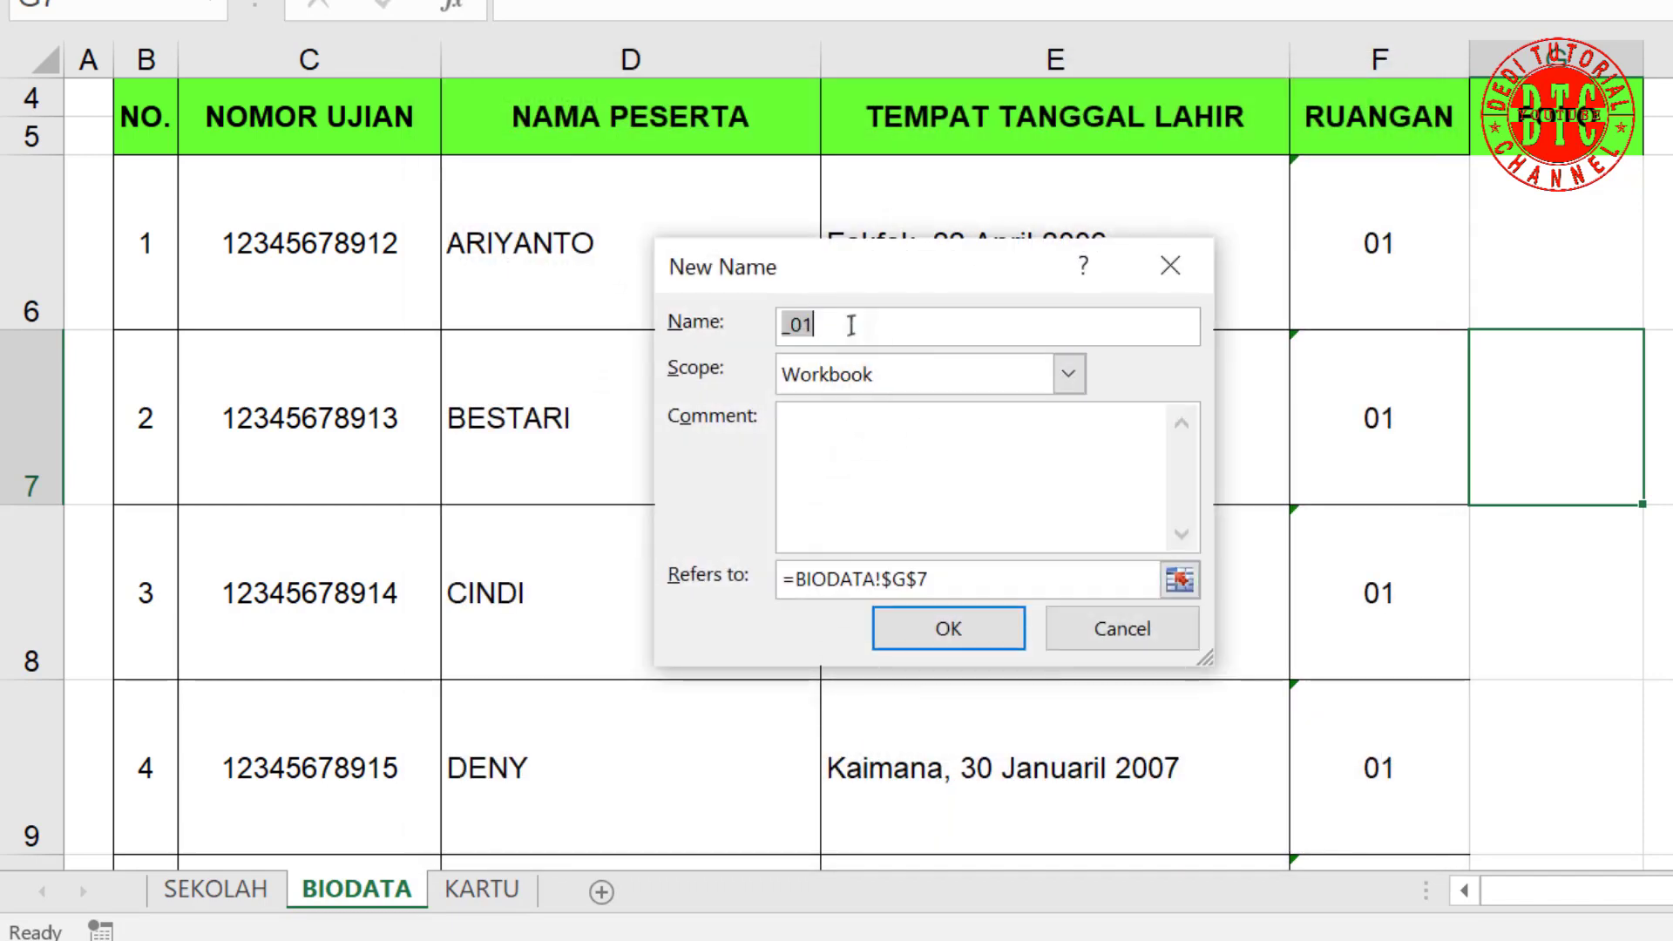
{"action": "type", "text": "FOTO2"}
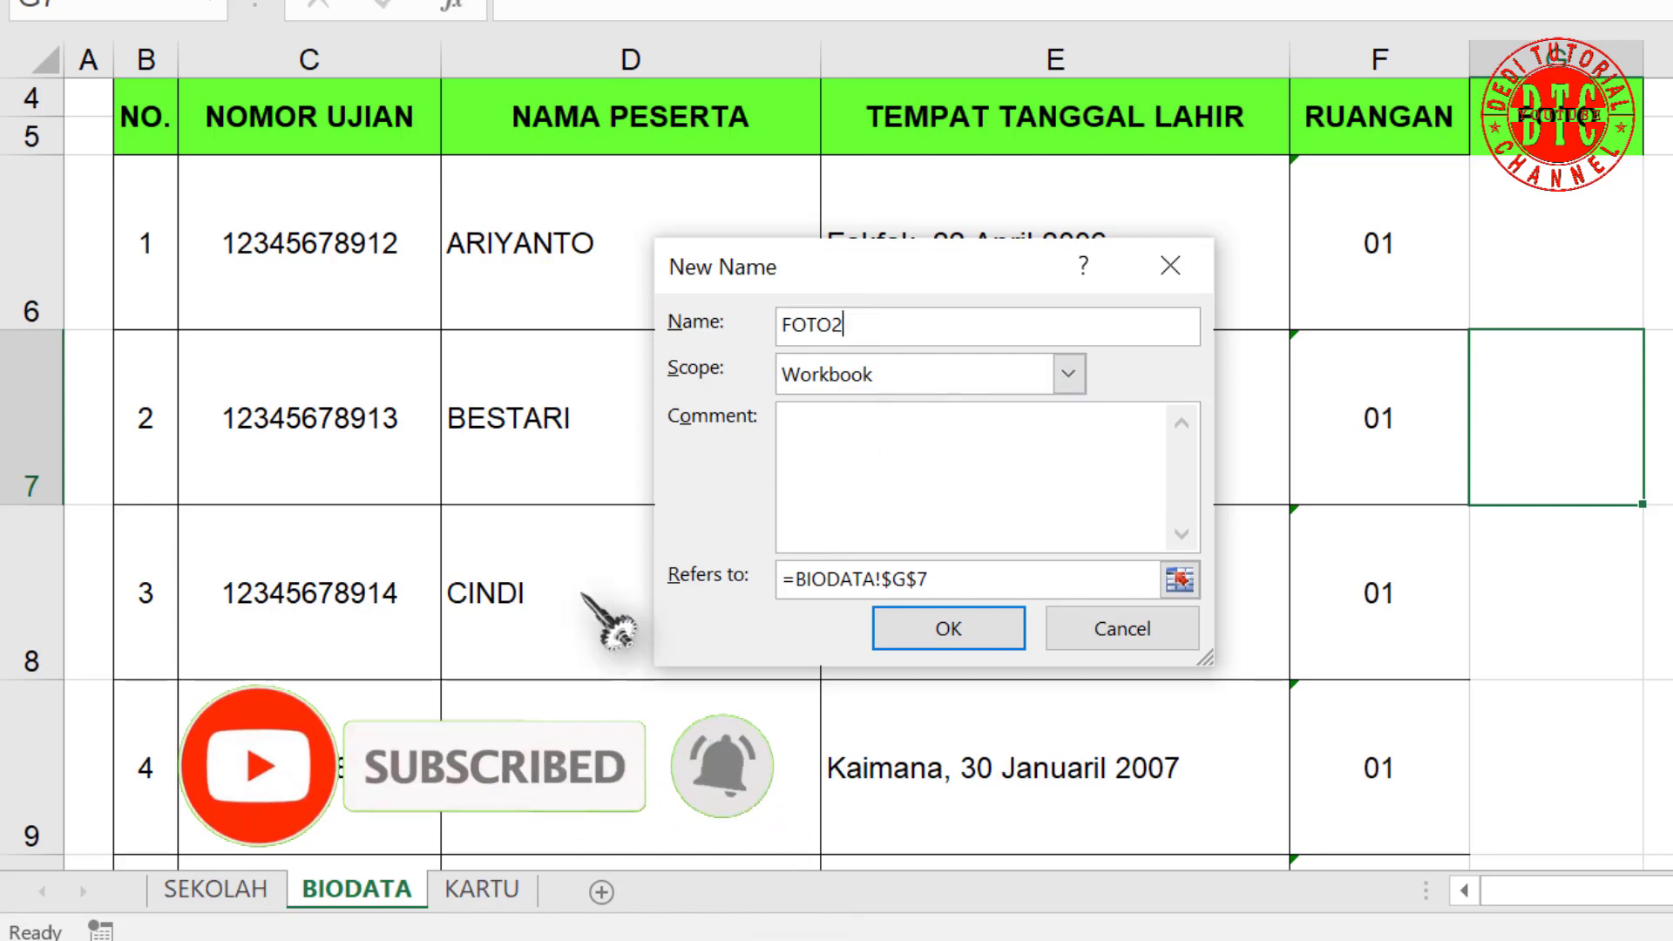
{"action": "left_click_drag", "start_coordinate": [799, 579], "coordinate": [945, 579]}
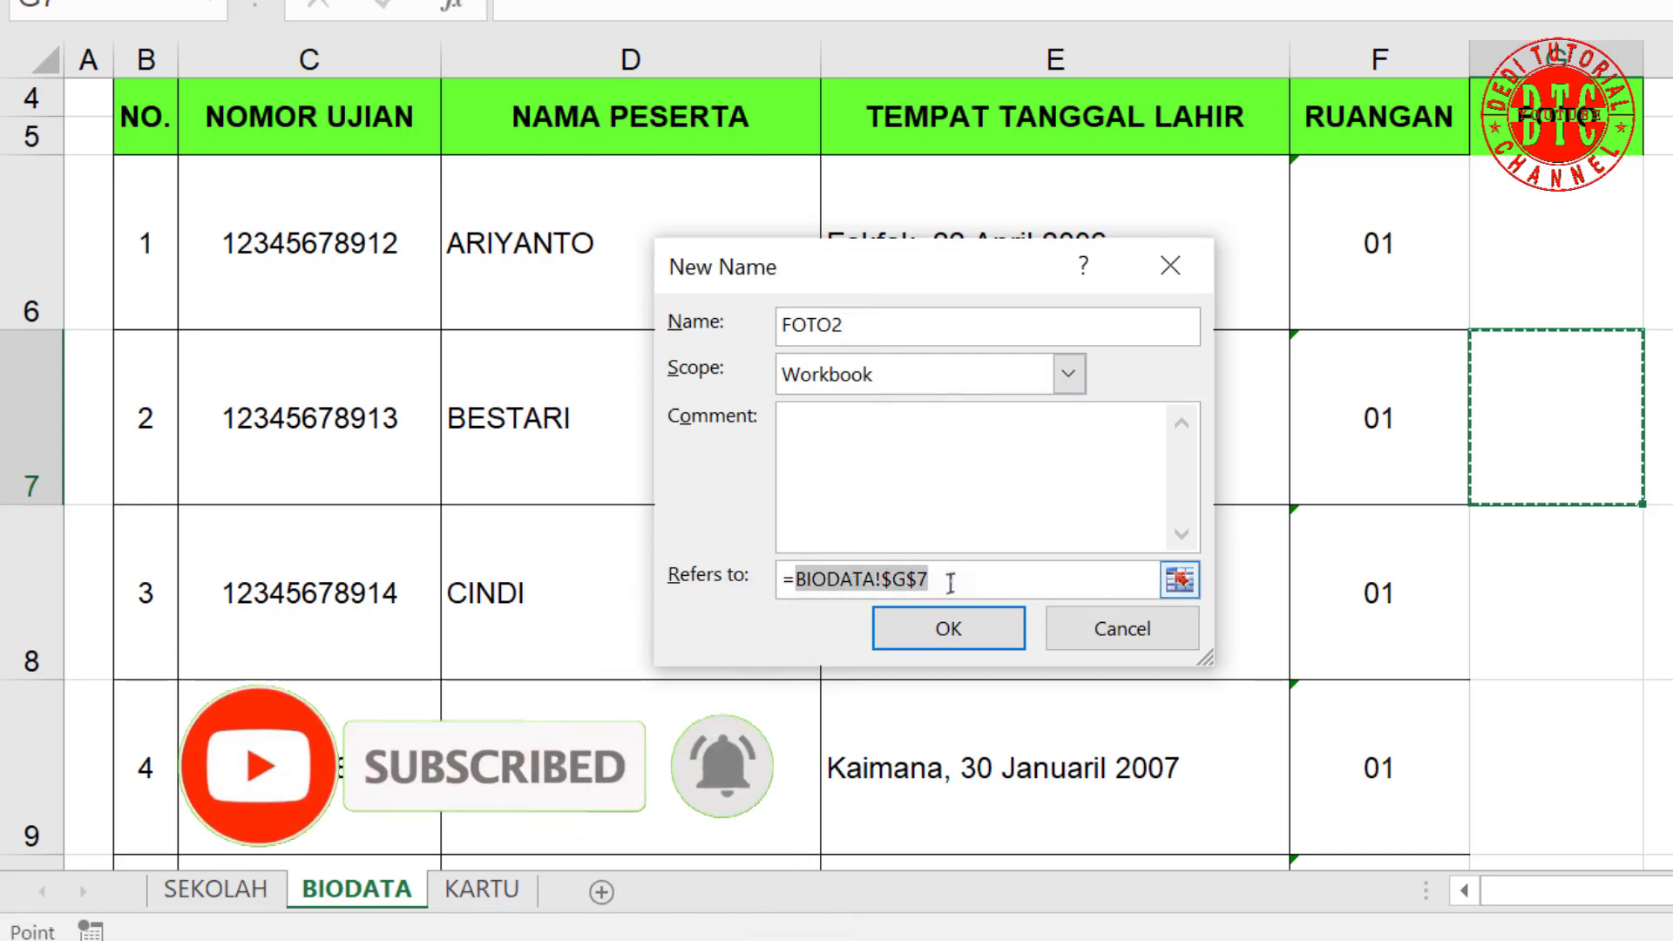
{"action": "type", "text": "INDEX("}
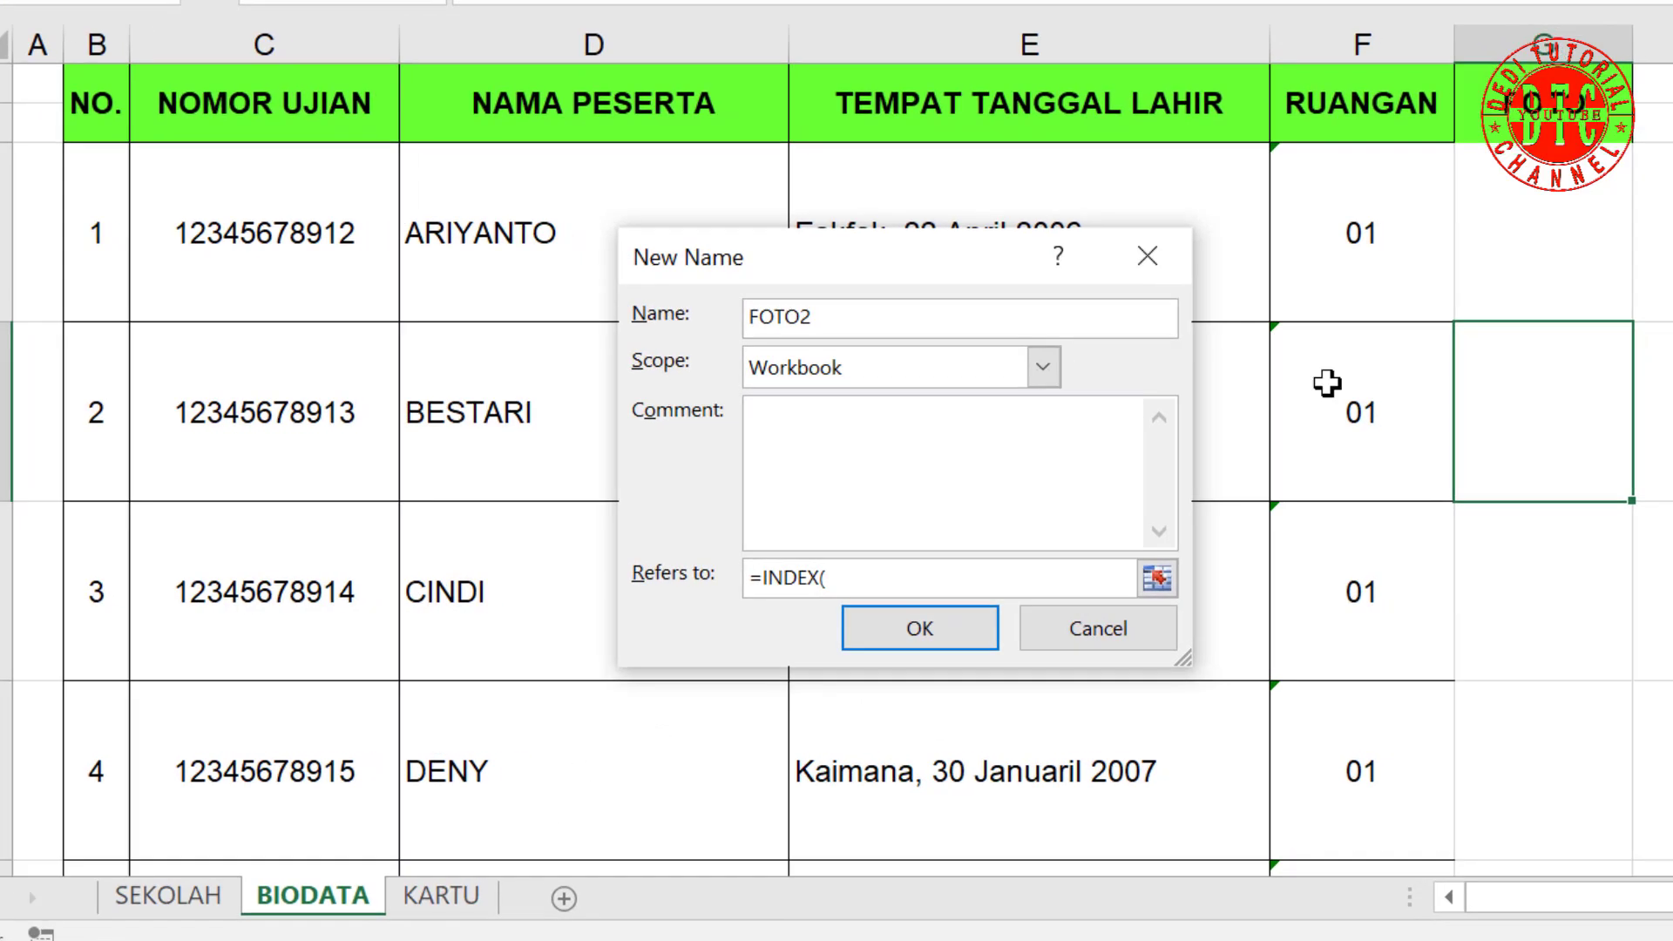
{"action": "left_click_drag", "start_coordinate": [1546, 212], "coordinate": [1546, 757]}
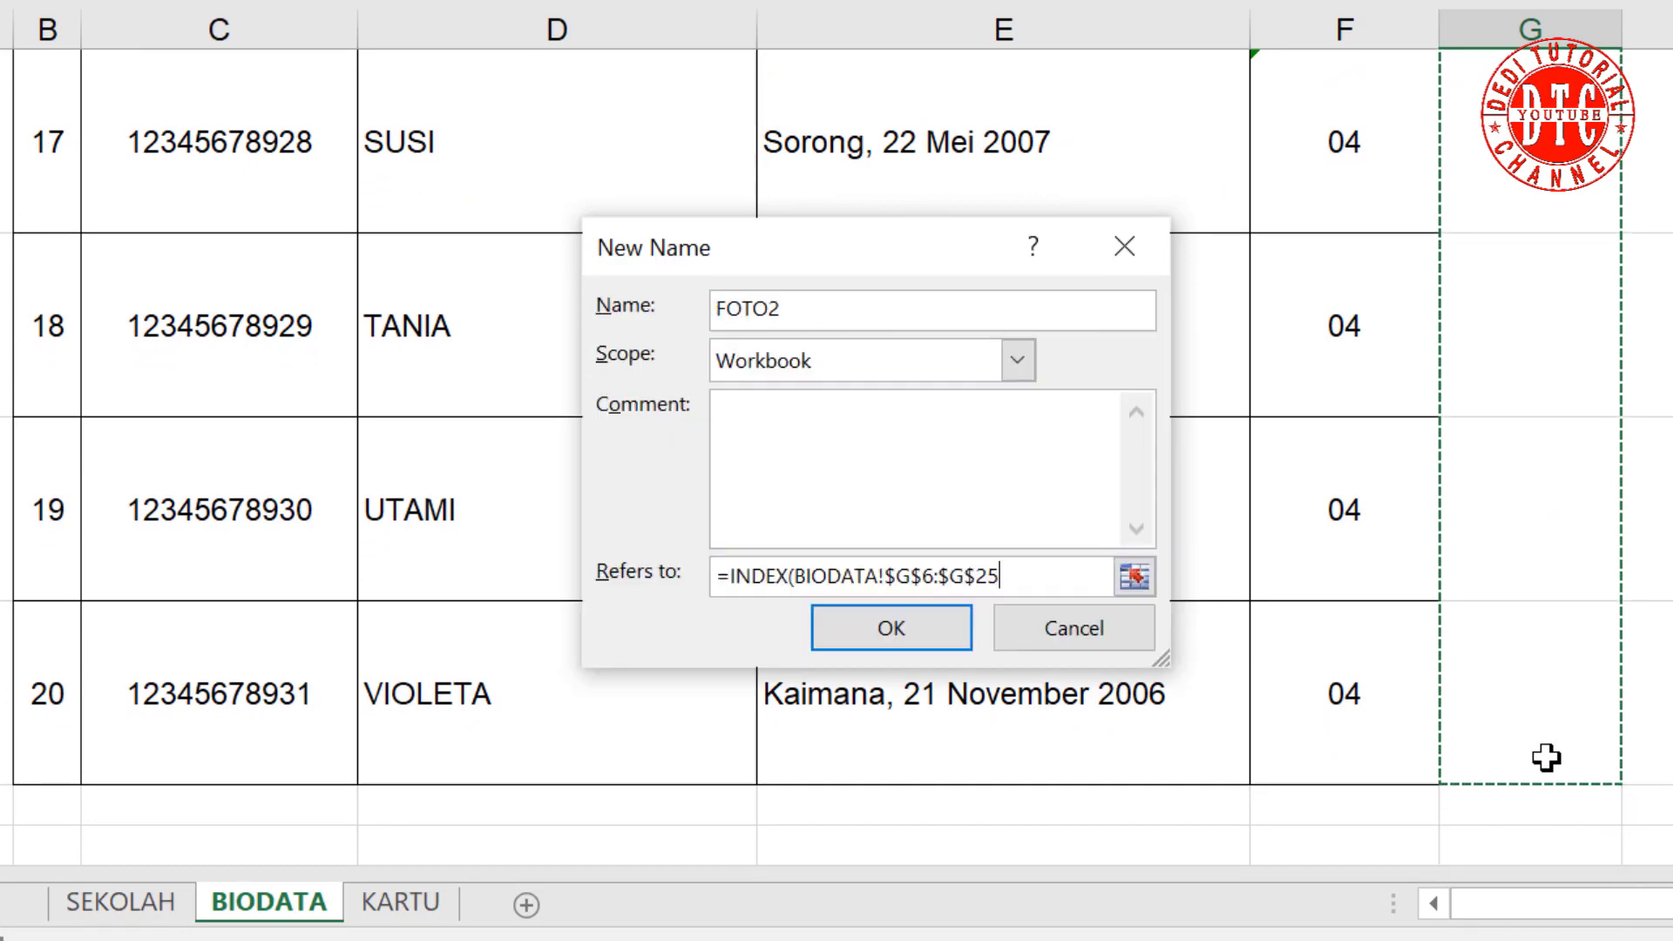
{"action": "type", "text": ";MATCH("}
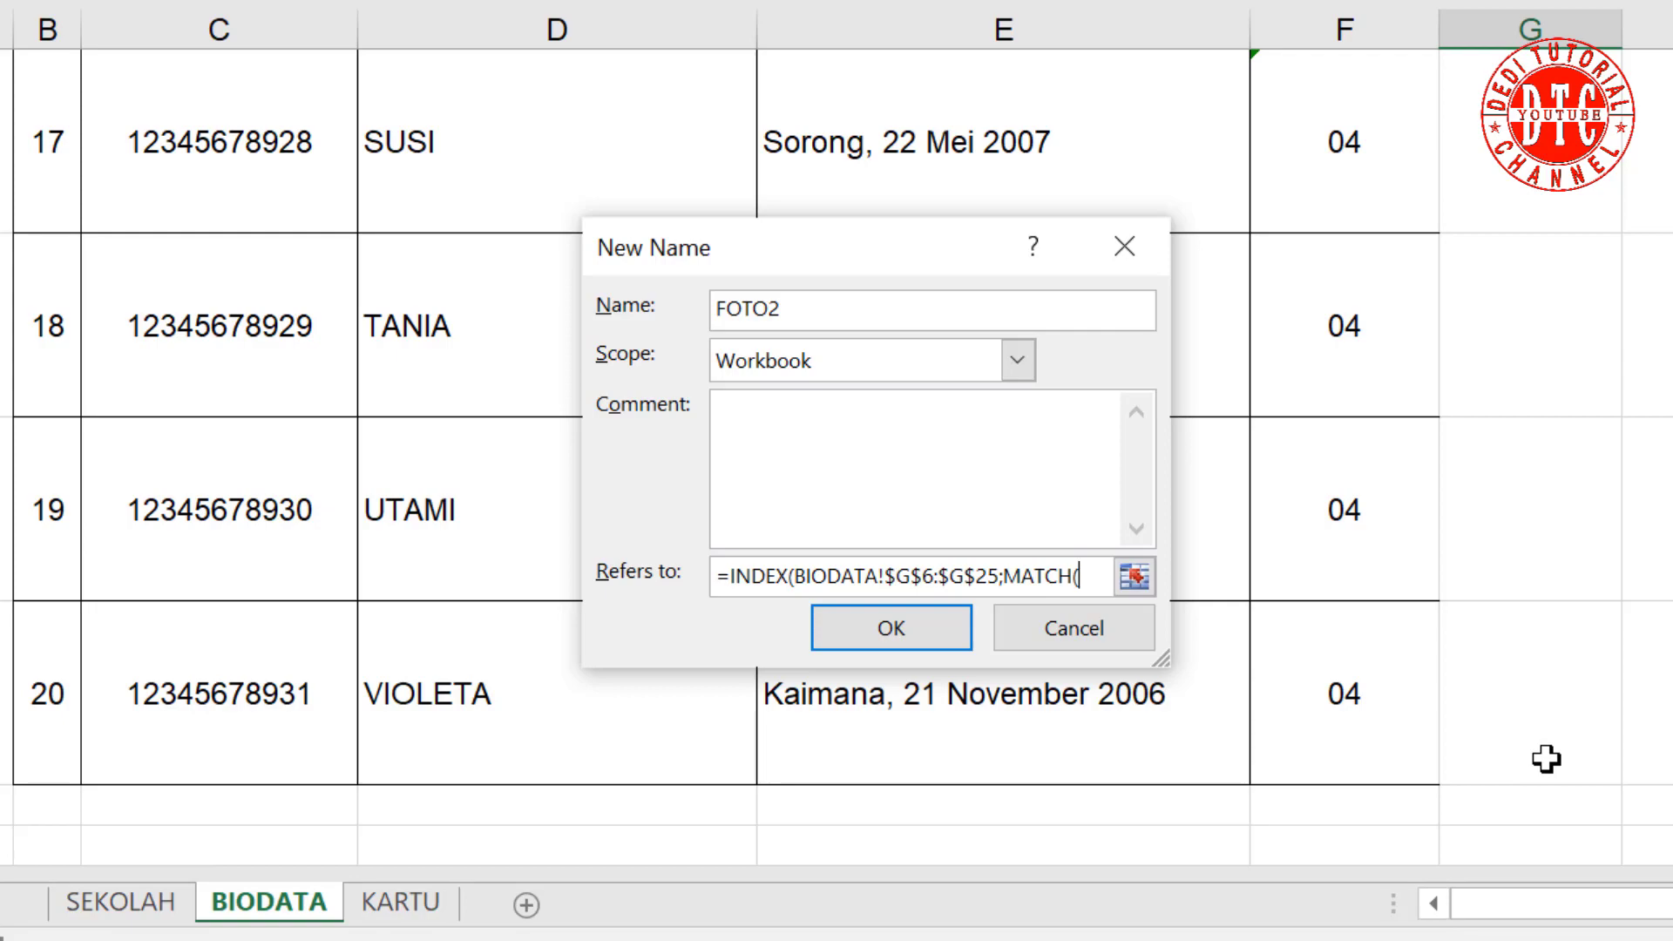
Step: Complete FOTO2 with MATCH of KARTU!$W$4 against BIODATA!$B$6:$B$25 and confirm
{"action": "left_click", "coordinate": [410, 901]}
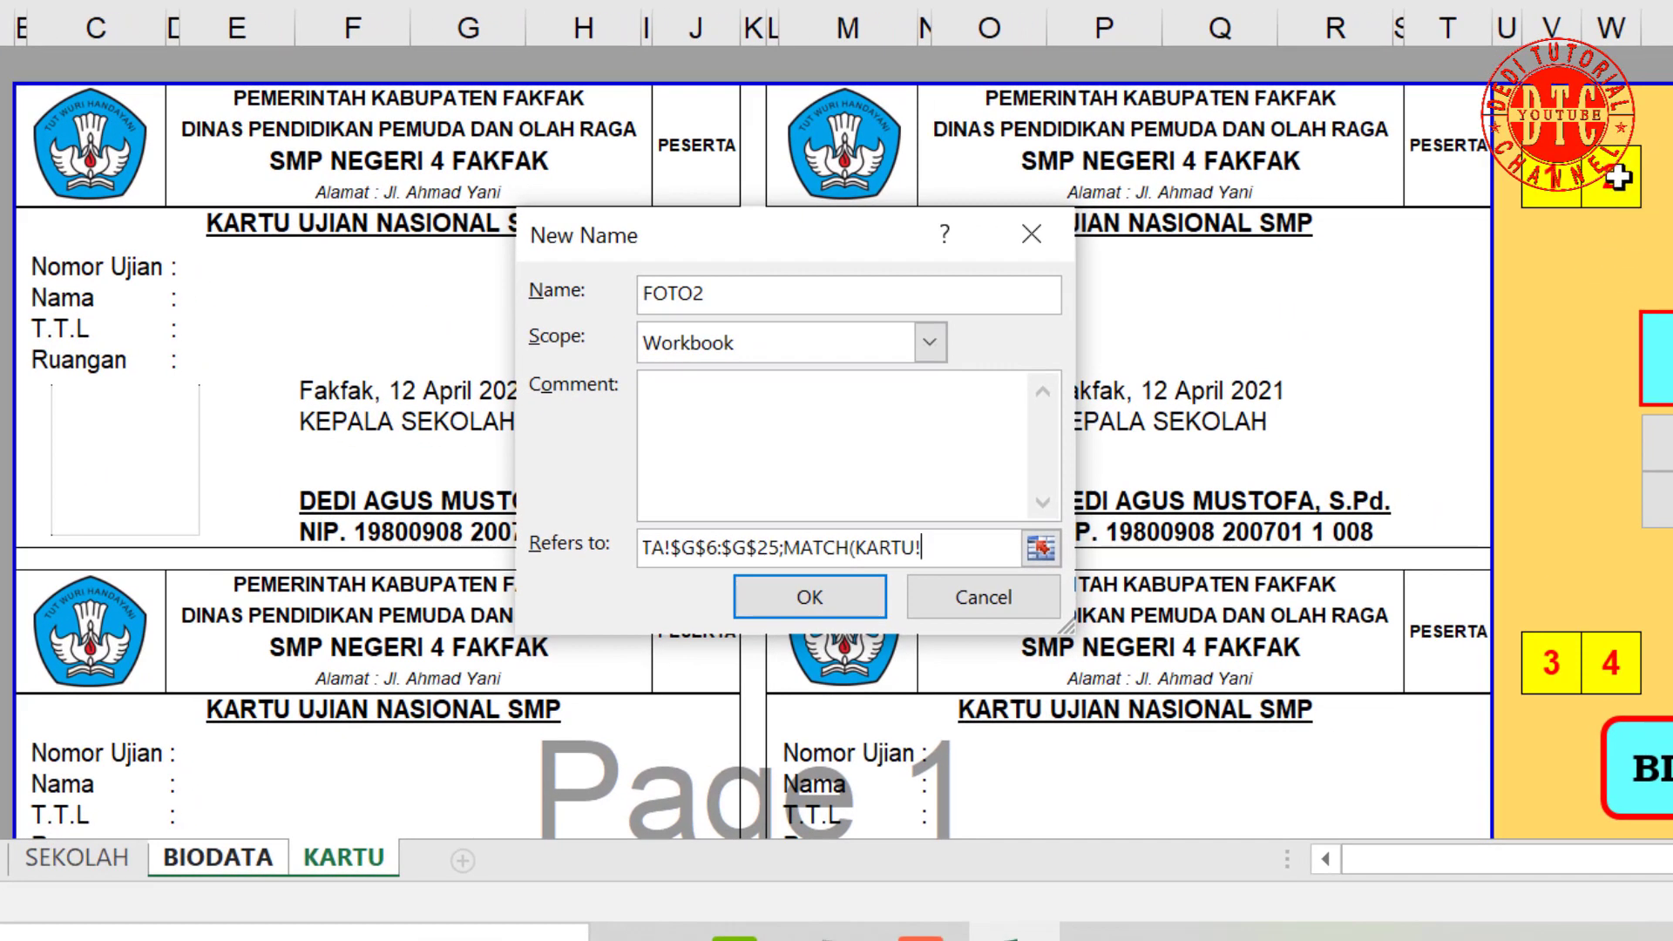
{"action": "left_click", "coordinate": [1617, 175]}
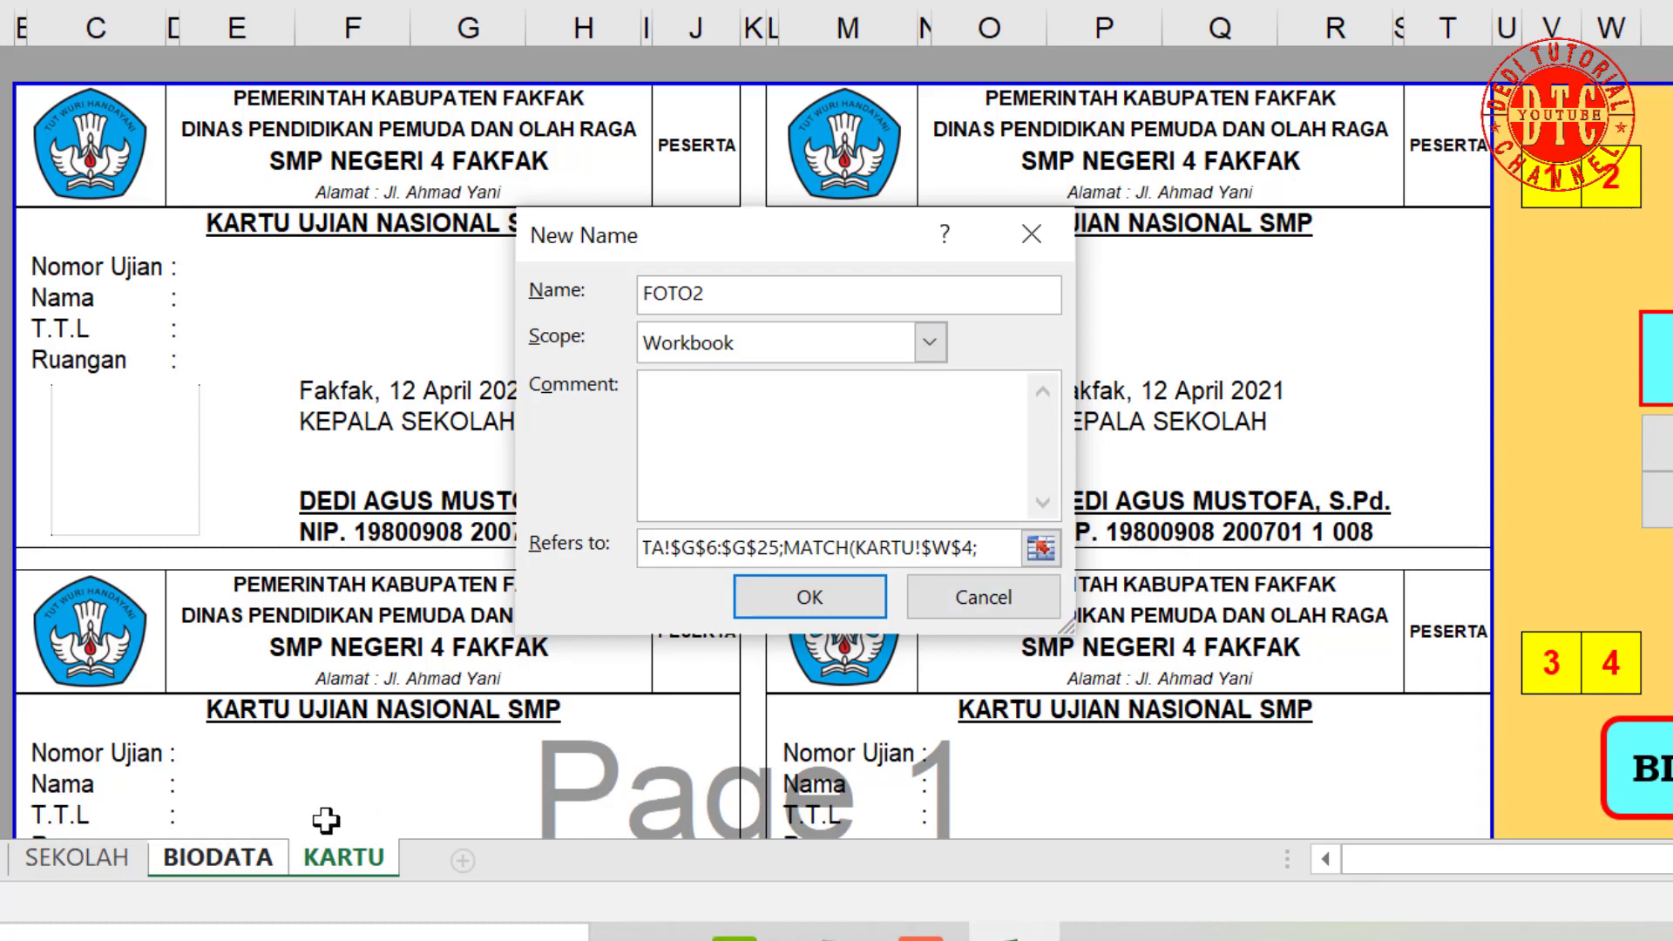
{"action": "left_click", "coordinate": [246, 856]}
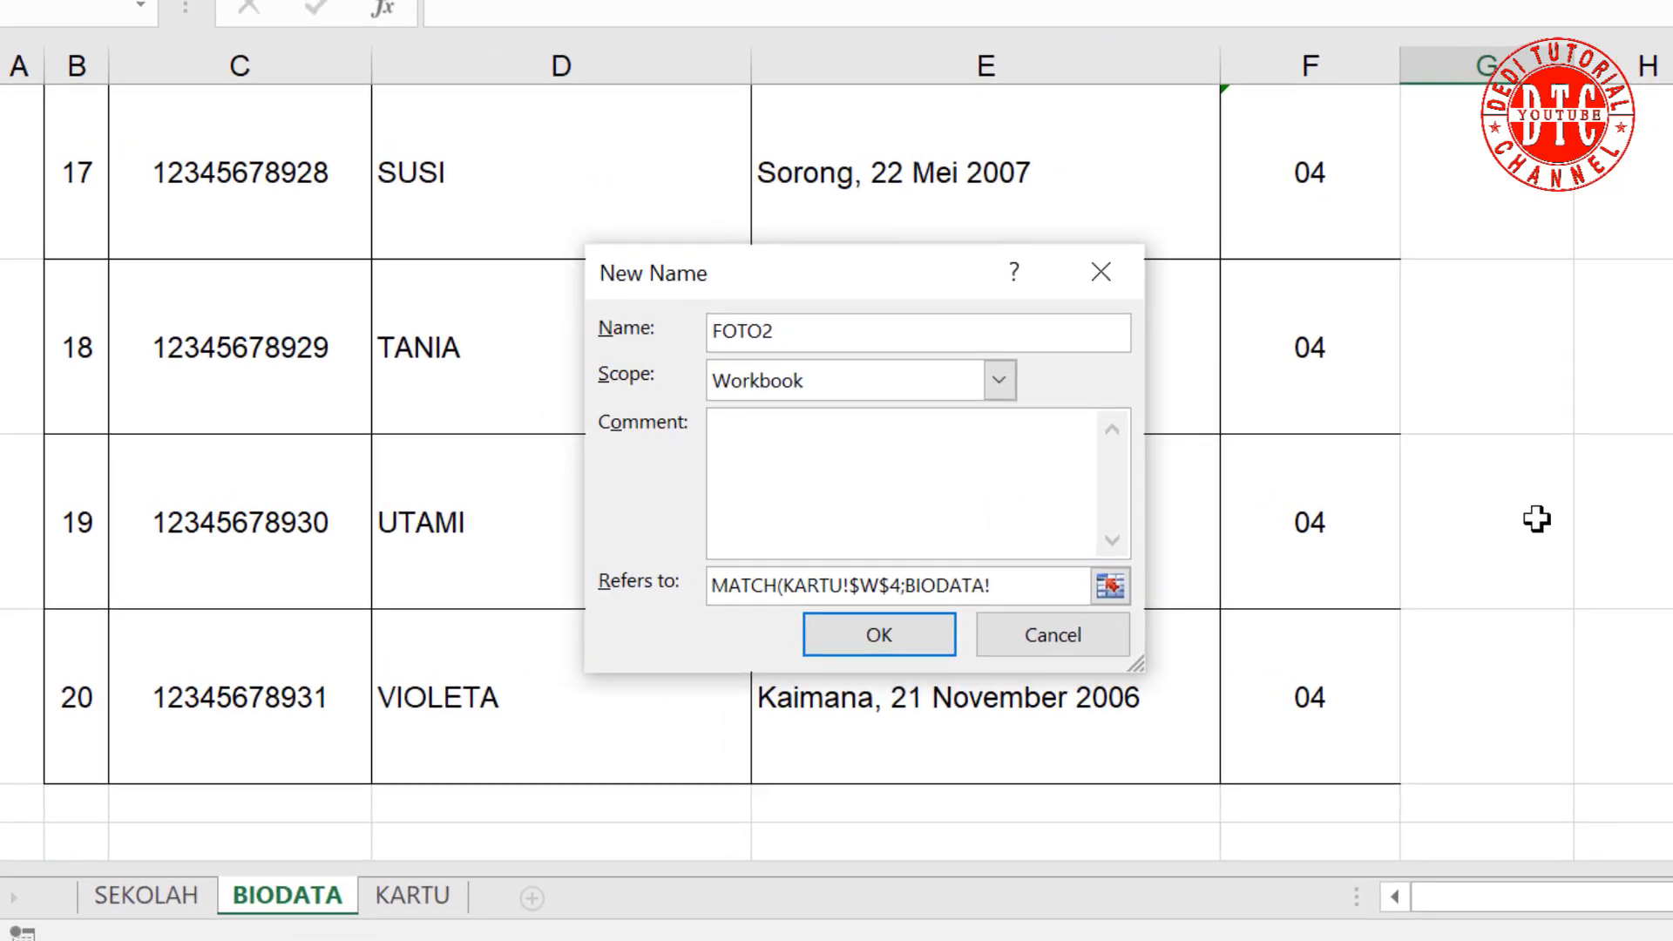
{"action": "scroll", "coordinate": [836, 479], "scroll_direction": "up", "scroll_amount": 7}
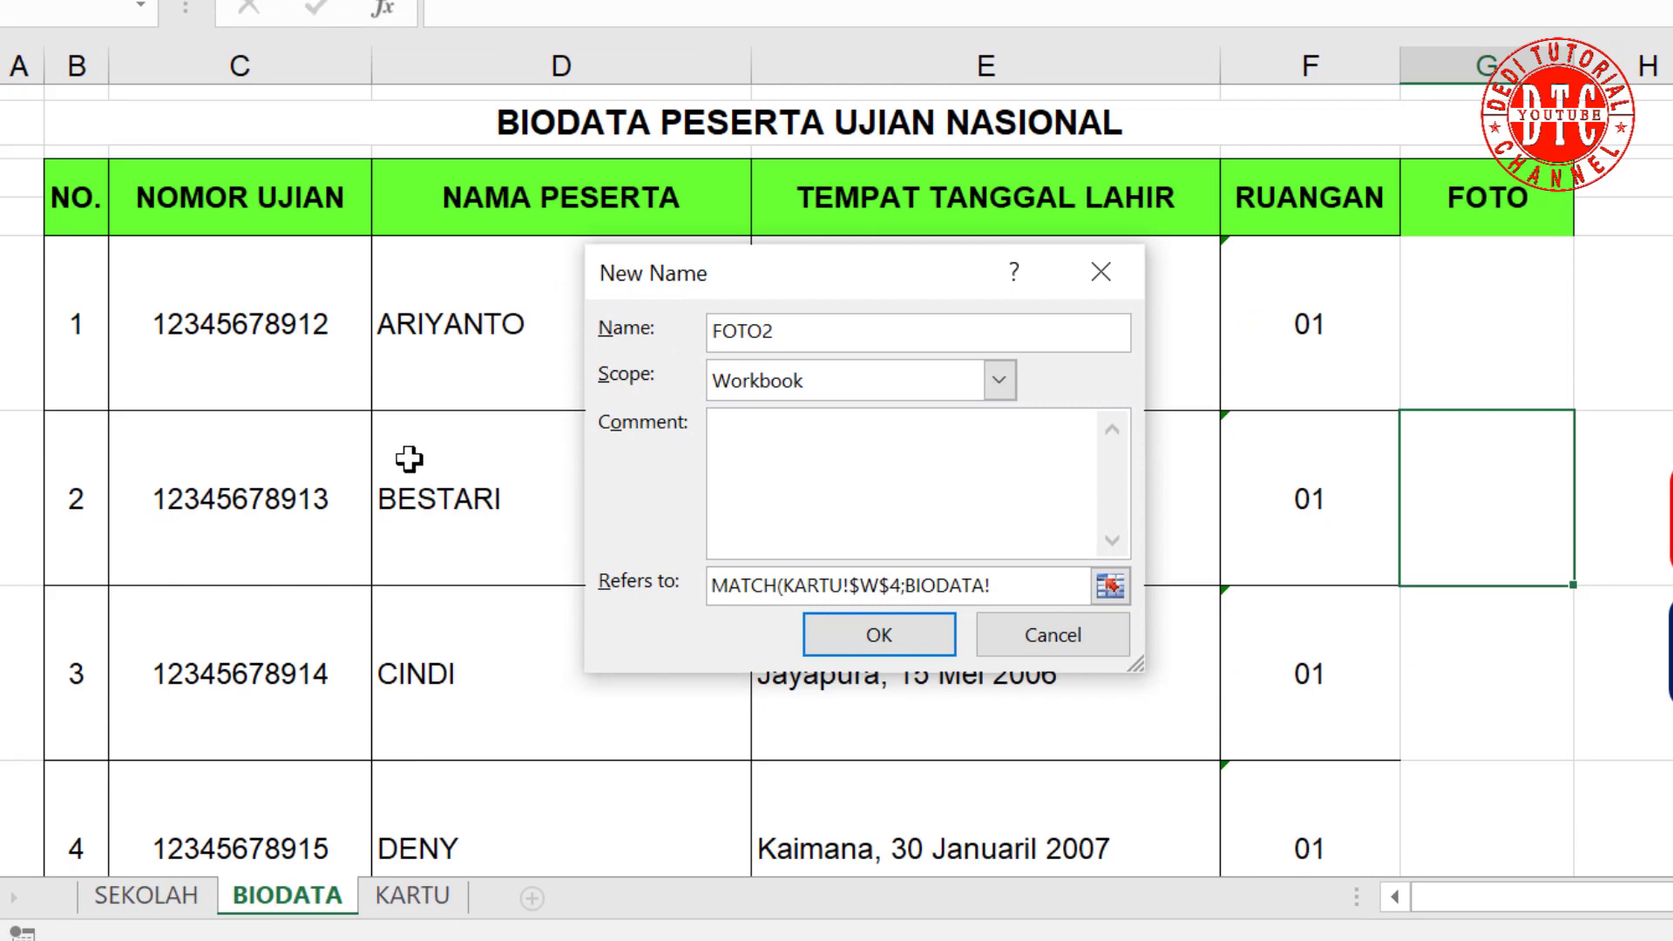
{"action": "left_click_drag", "start_coordinate": [94, 366], "coordinate": [98, 776]}
{"action": "type", "text": "))"}
{"action": "key", "text": "Return"}
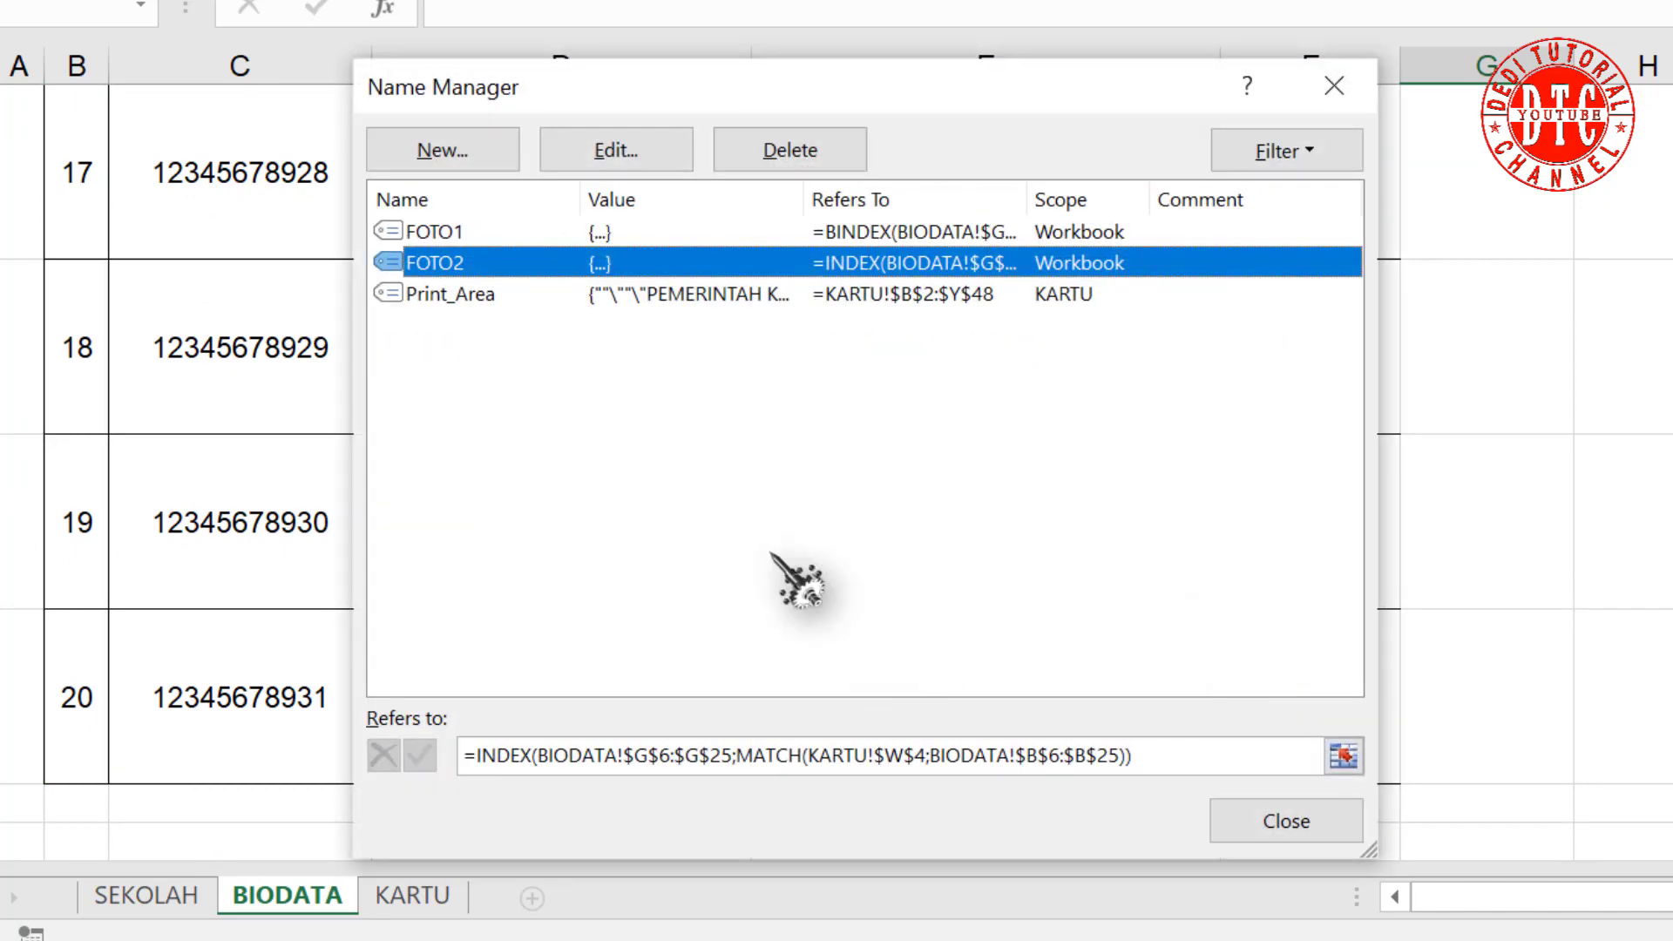
Step: Create a new name FOTO3 whose formula begins INDEX over the BIODATA photo range G6:G25
{"action": "left_click", "coordinate": [477, 149]}
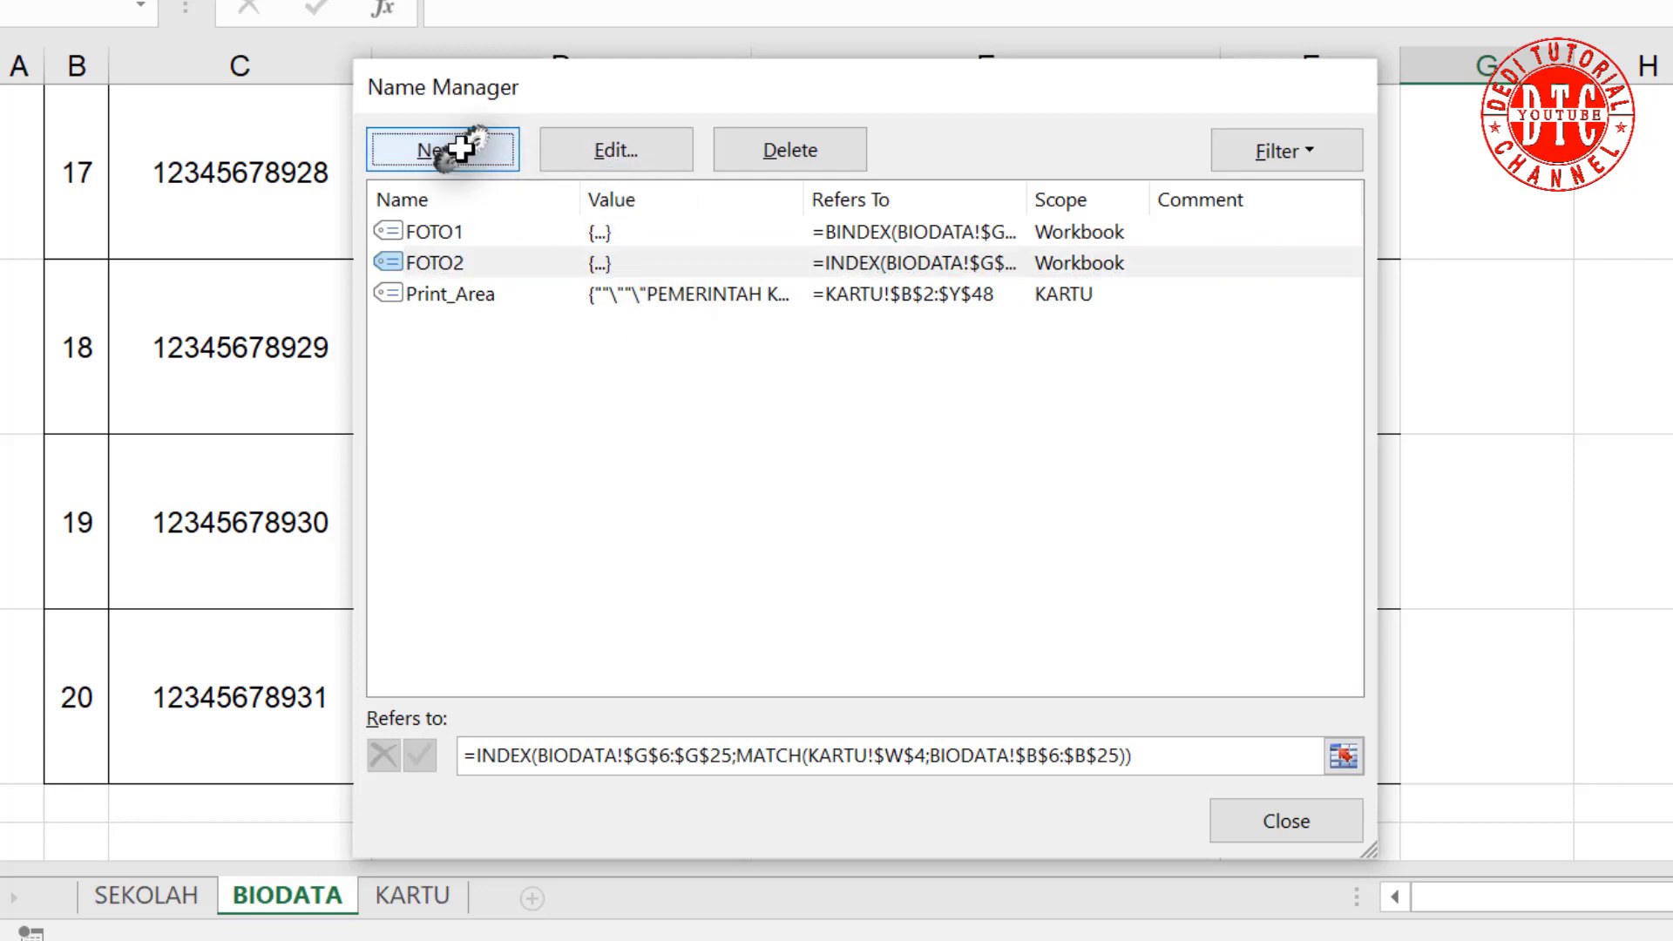
{"action": "type", "text": "FOTO3"}
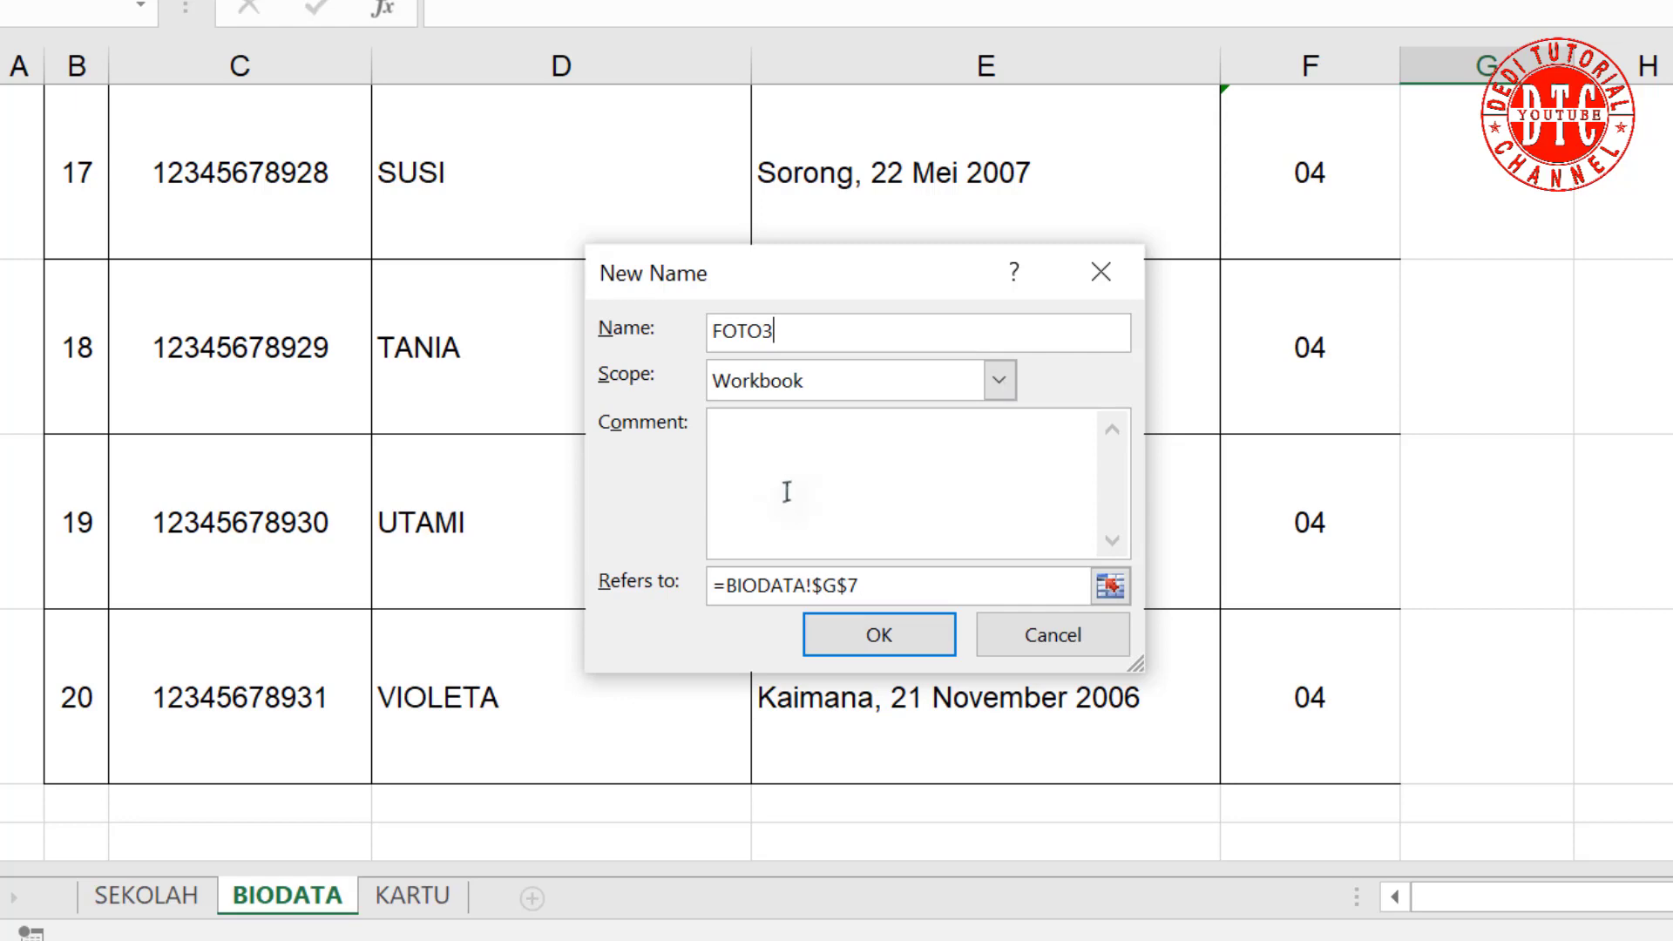
{"action": "left_click_drag", "start_coordinate": [754, 577], "coordinate": [933, 586]}
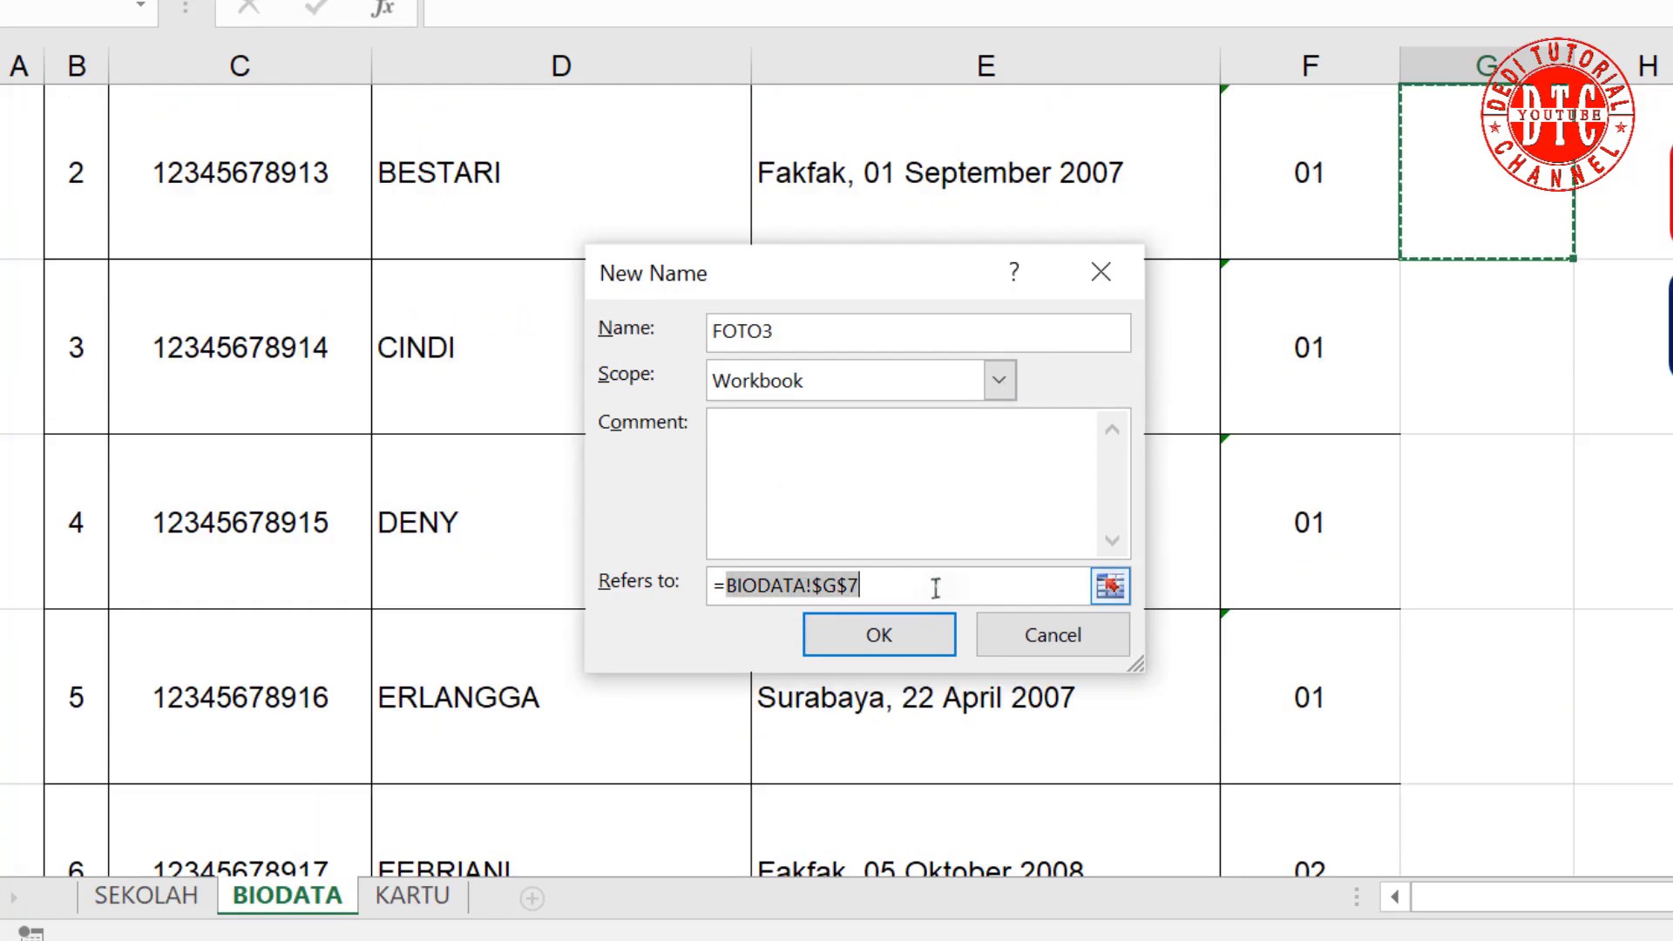
{"action": "type", "text": "IN"}
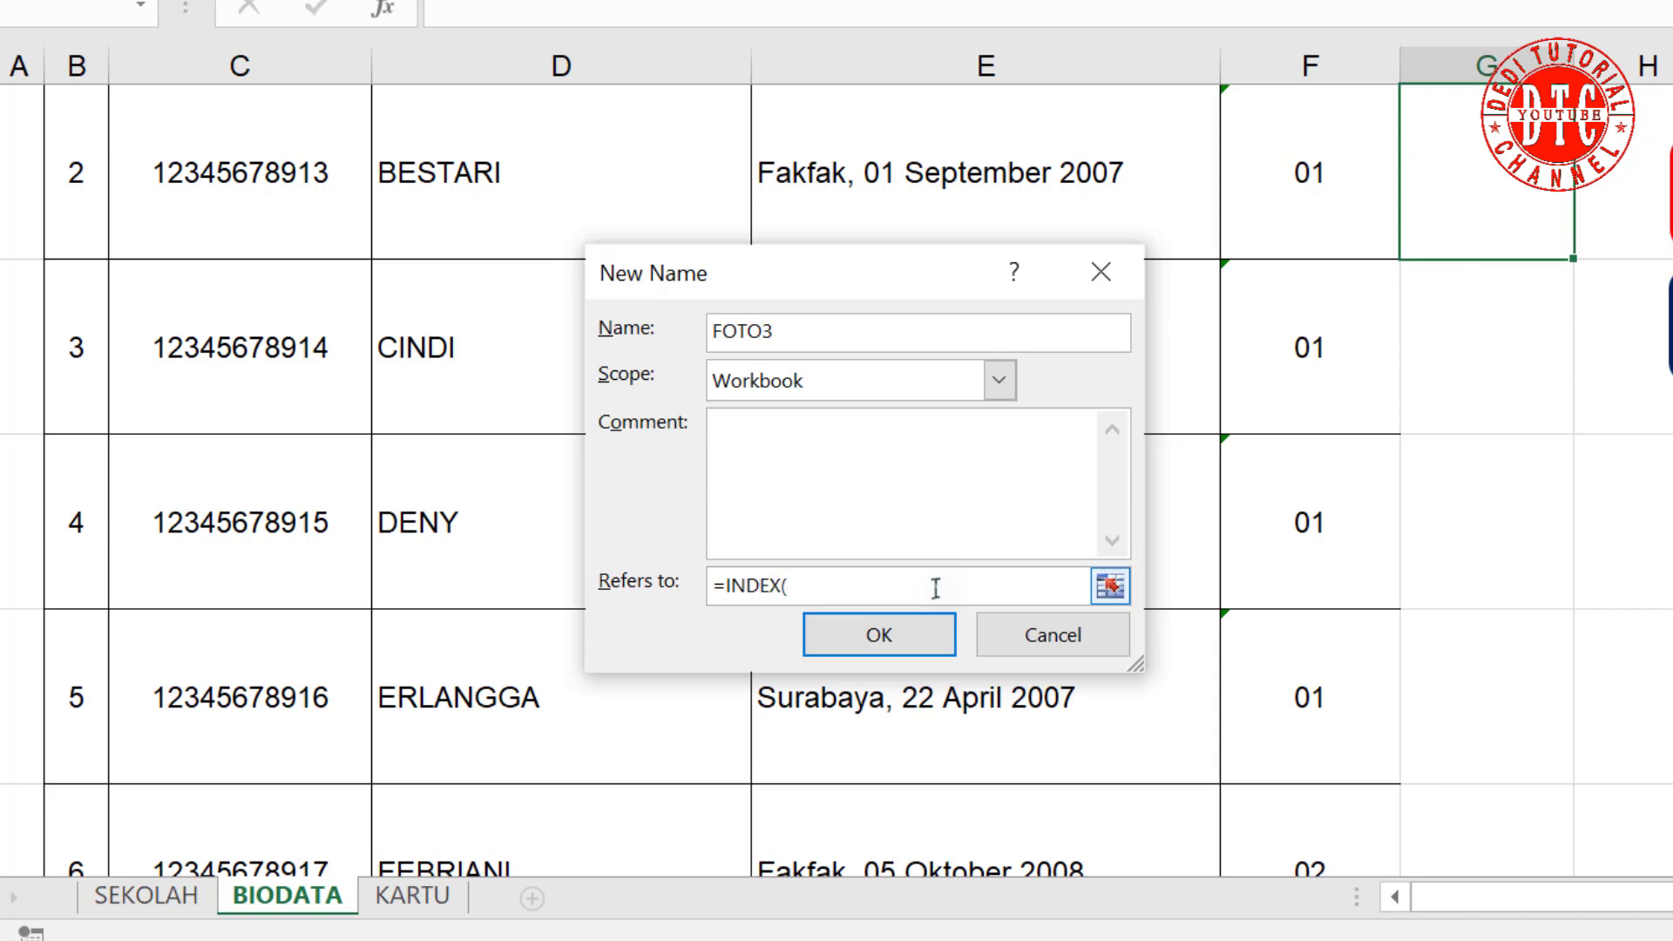
{"action": "type", "text": "DEX("}
{"action": "scroll", "coordinate": [1538, 363], "scroll_direction": "up", "scroll_amount": 2}
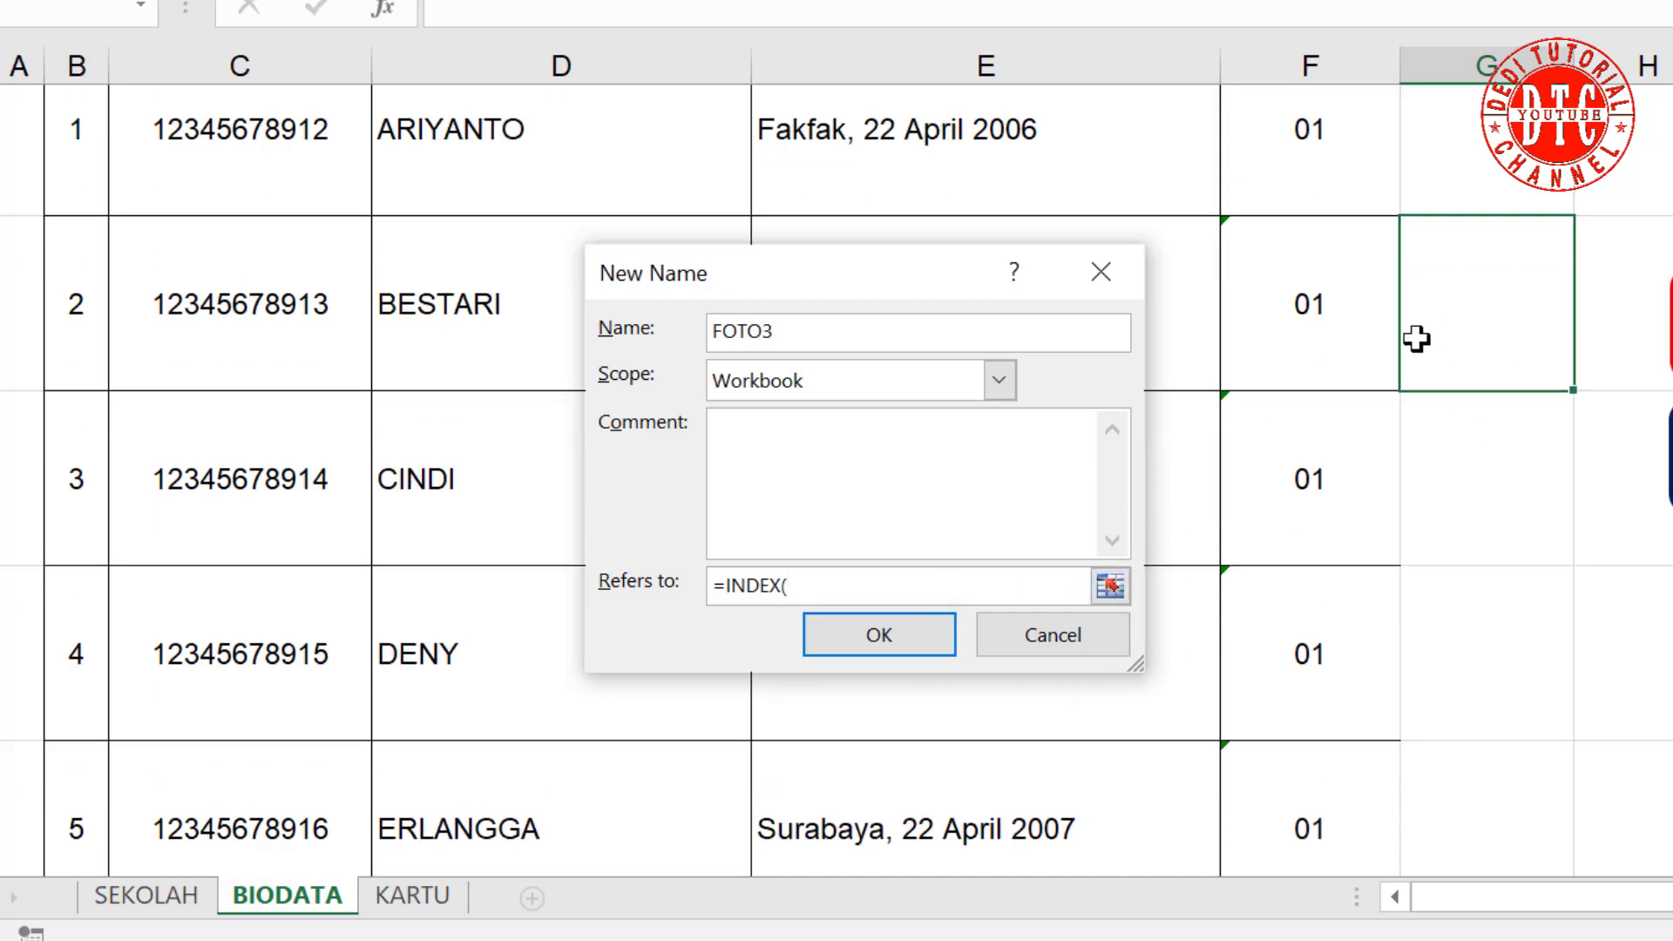
{"action": "left_click_drag", "start_coordinate": [1475, 325], "coordinate": [1477, 780]}
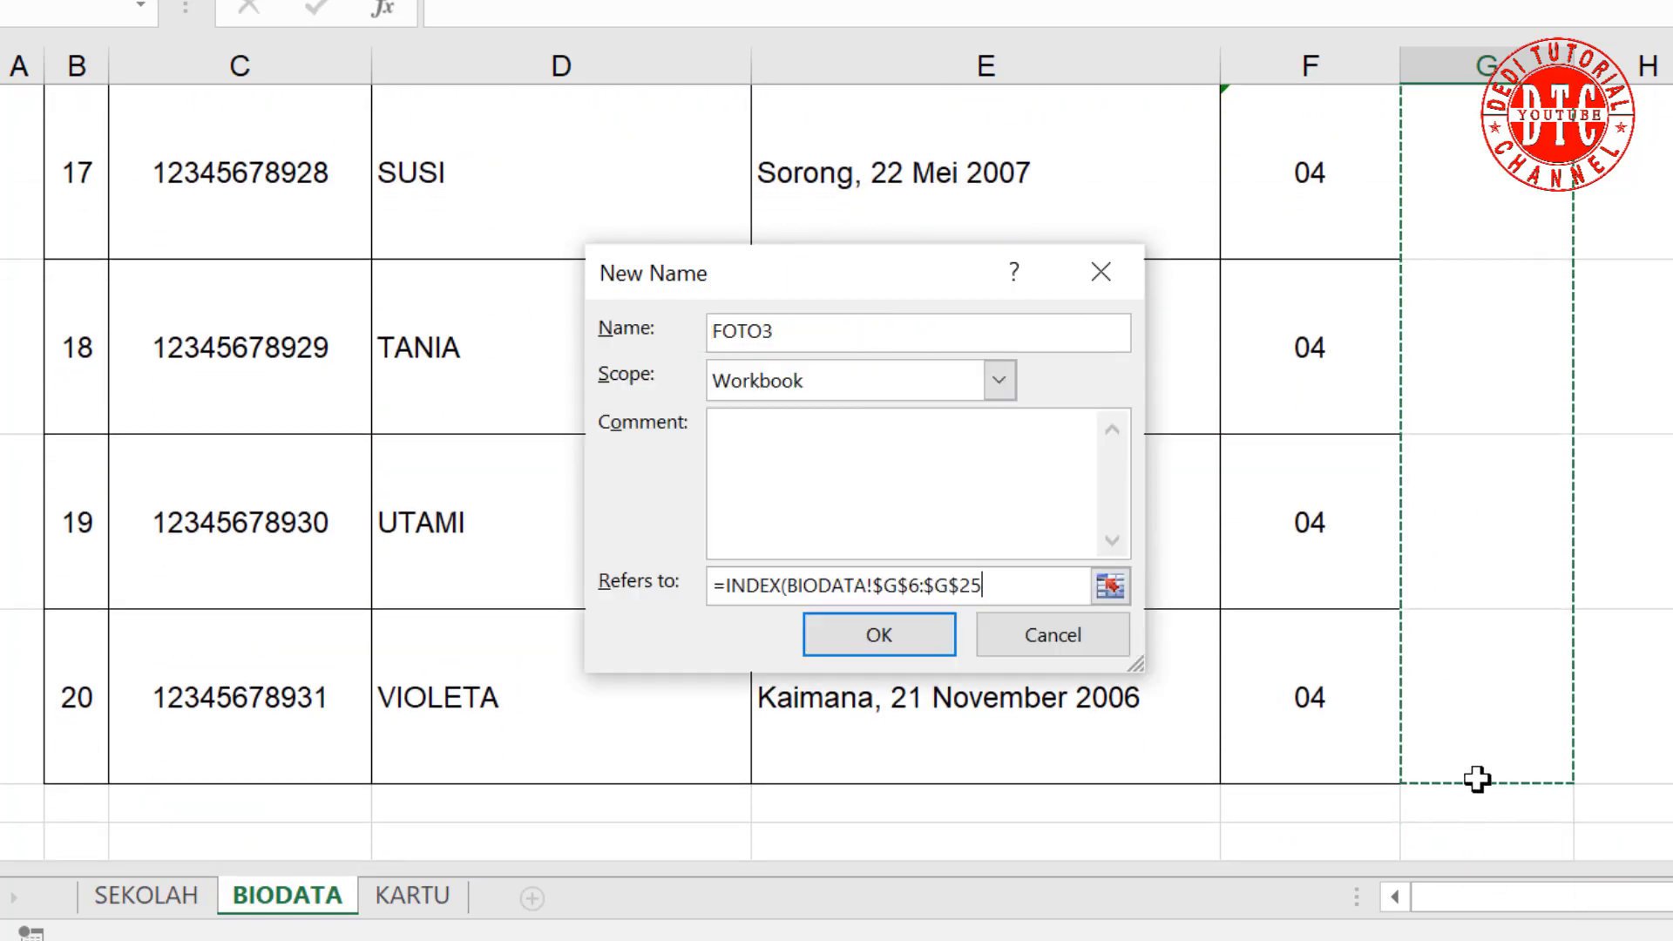
{"action": "type", "text": ";MATCH("}
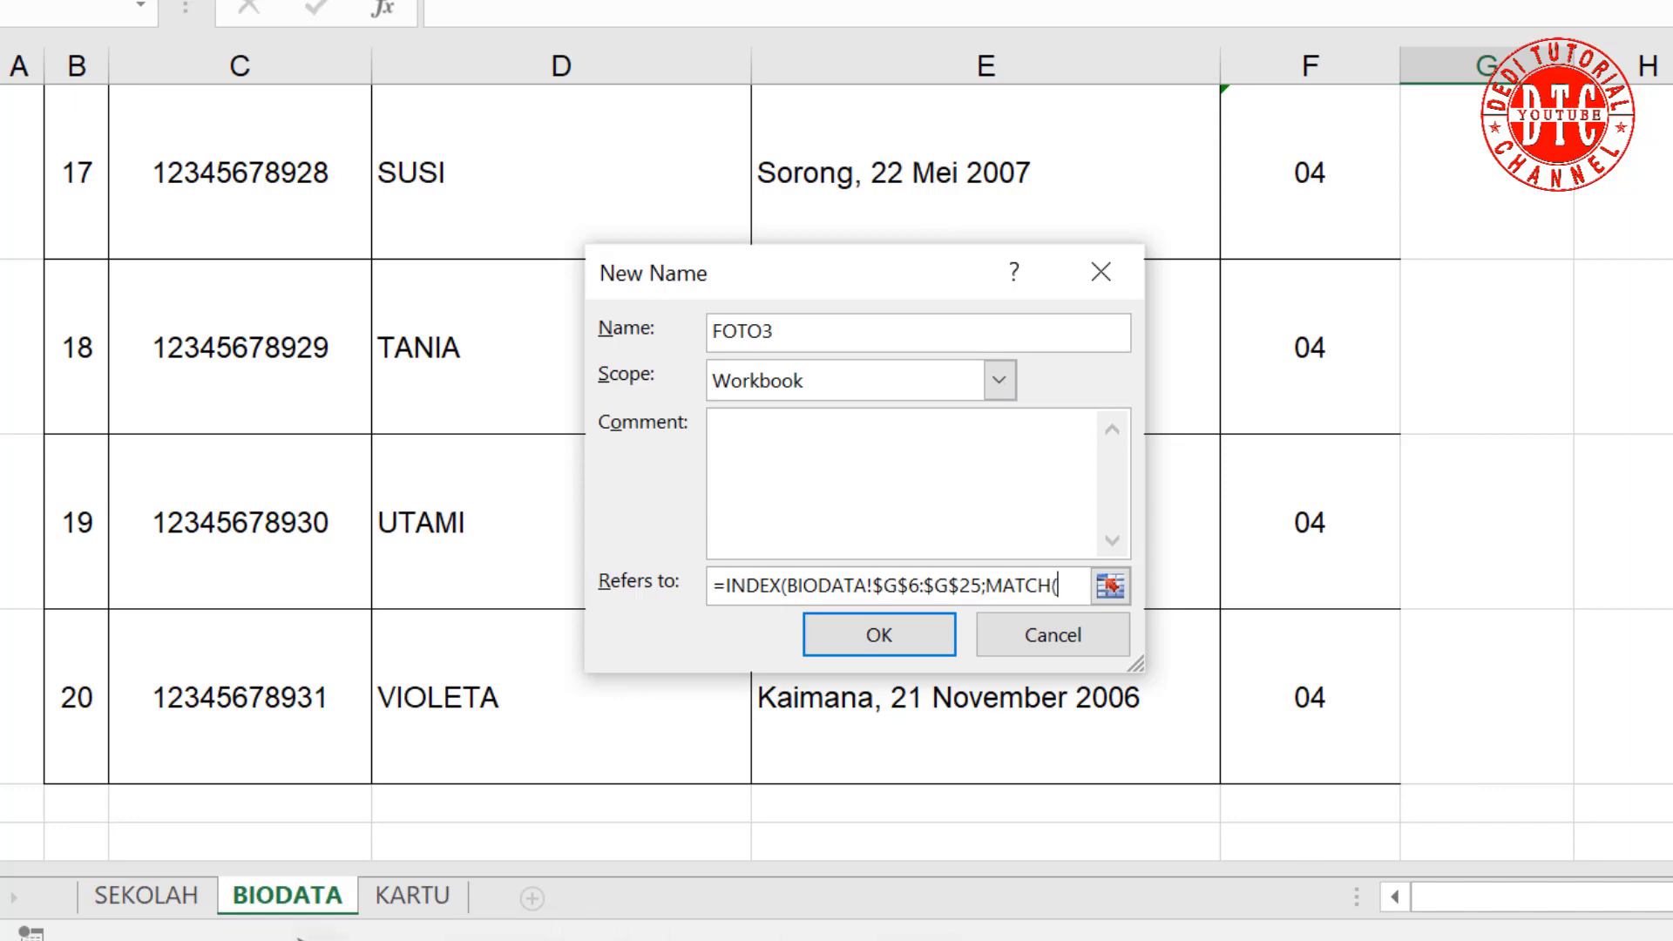
Step: Complete FOTO3 with MATCH of KARTU!$V$20 against BIODATA!$B$6:$B$25 and confirm
{"action": "left_click", "coordinate": [450, 915]}
{"action": "left_click_drag", "start_coordinate": [906, 586], "coordinate": [1042, 579]}
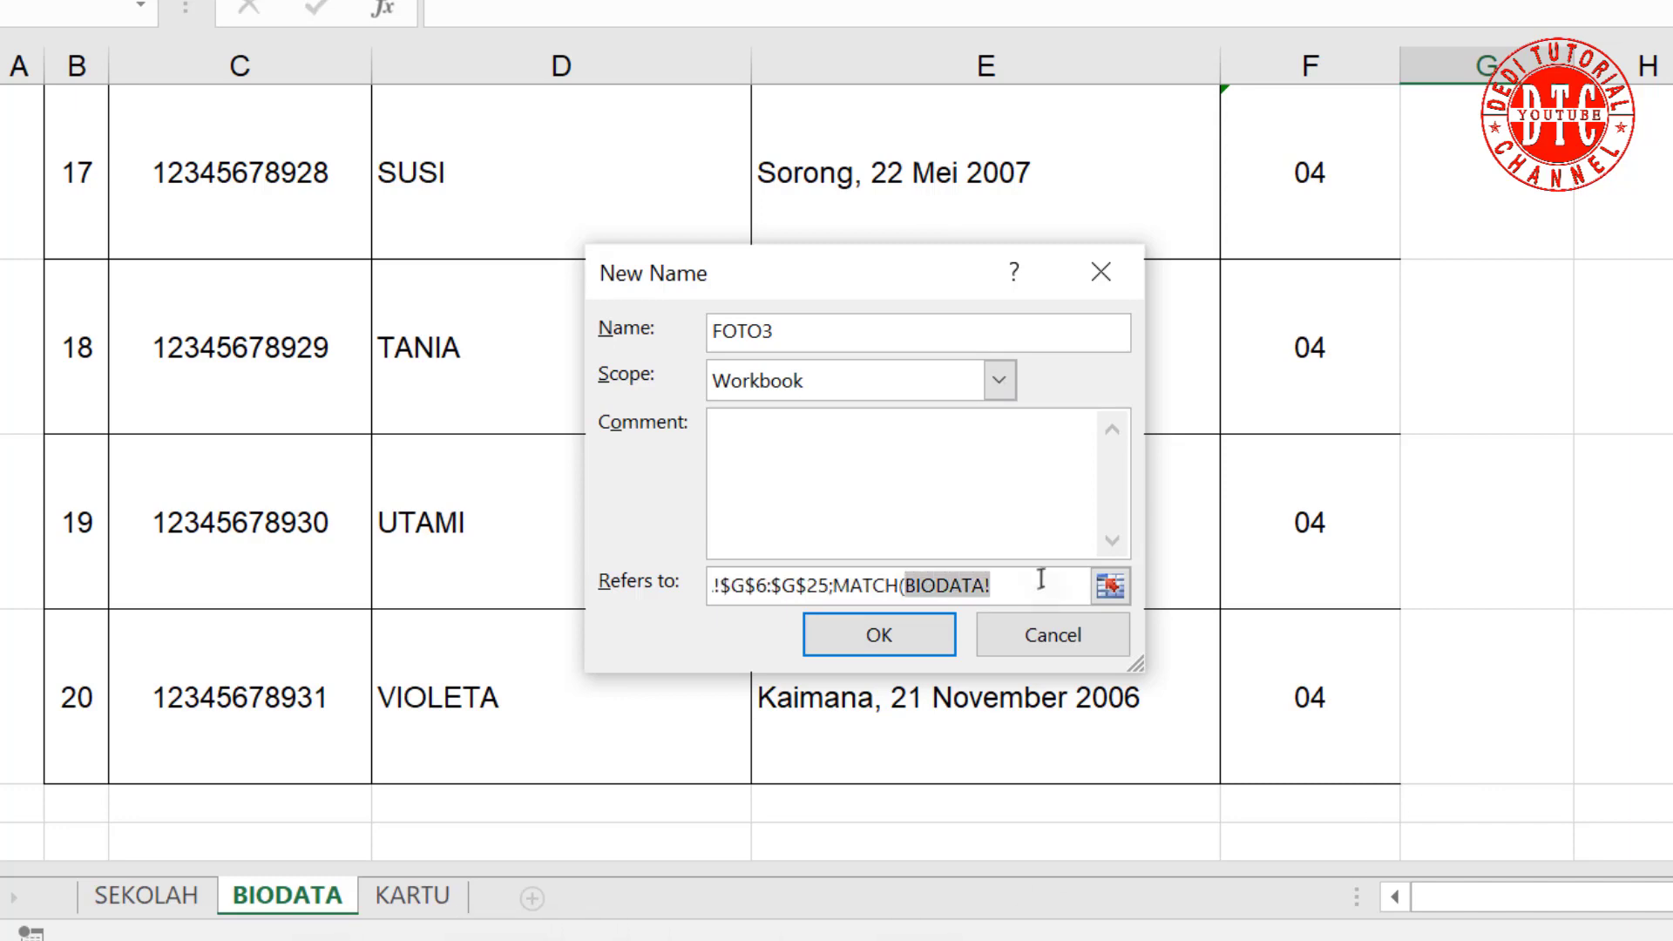
{"action": "left_click", "coordinate": [410, 892]}
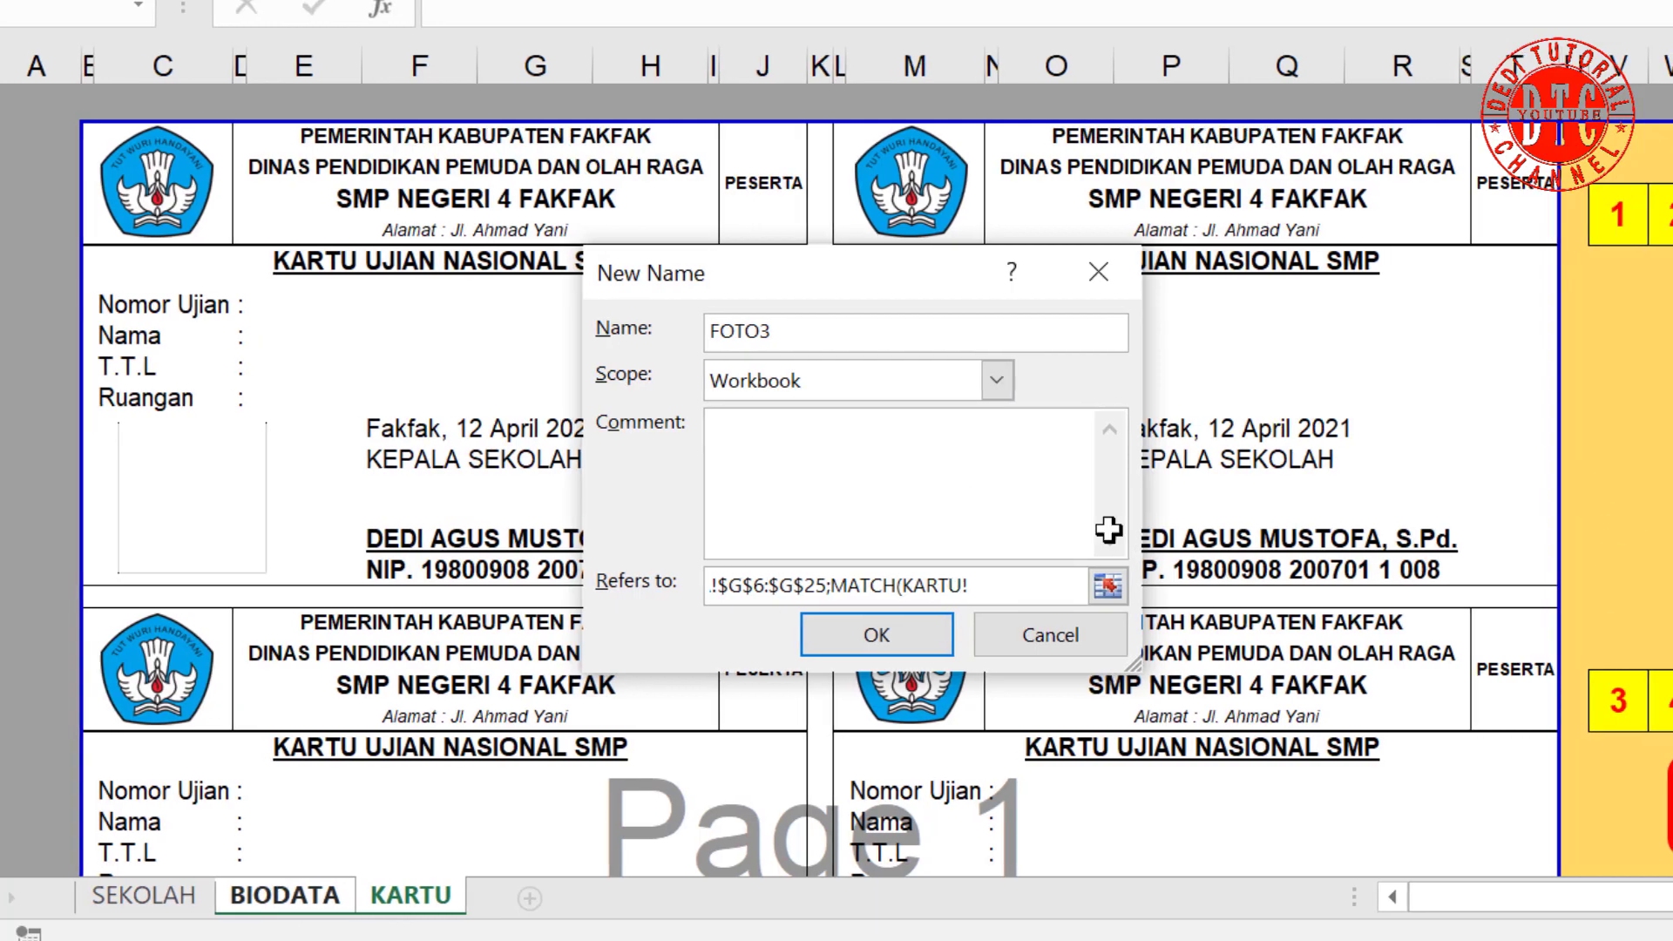
{"action": "left_click", "coordinate": [1552, 709]}
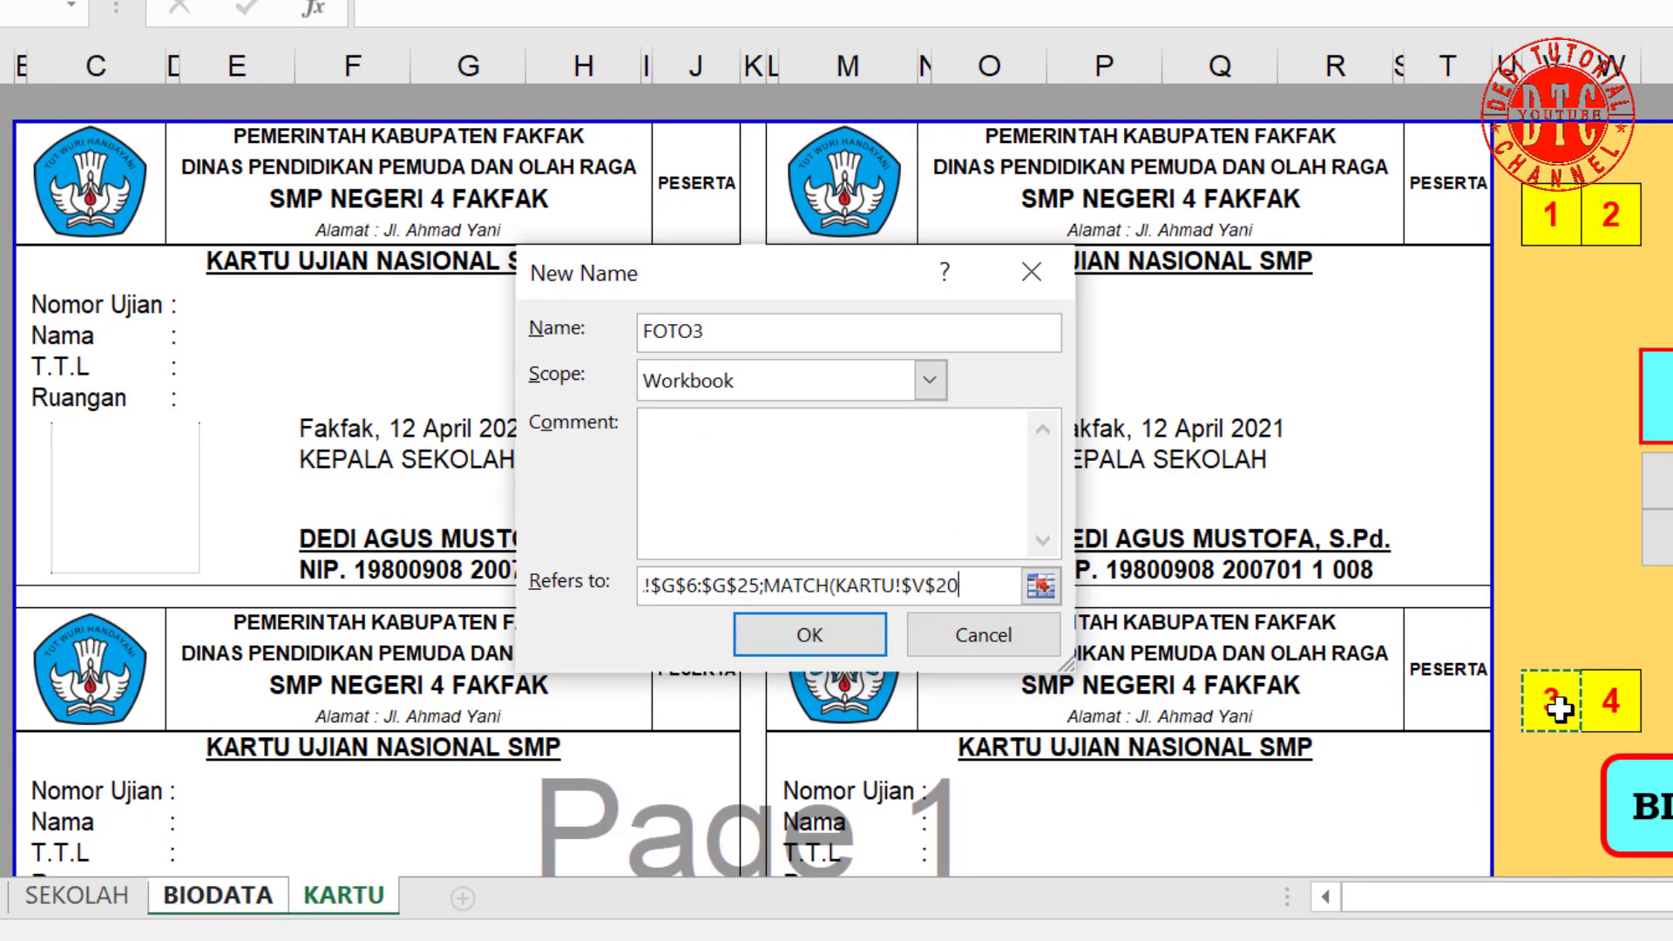
{"action": "type", "text": ";"}
{"action": "left_click", "coordinate": [217, 896]}
{"action": "scroll", "coordinate": [448, 553], "scroll_direction": "up", "scroll_amount": 6}
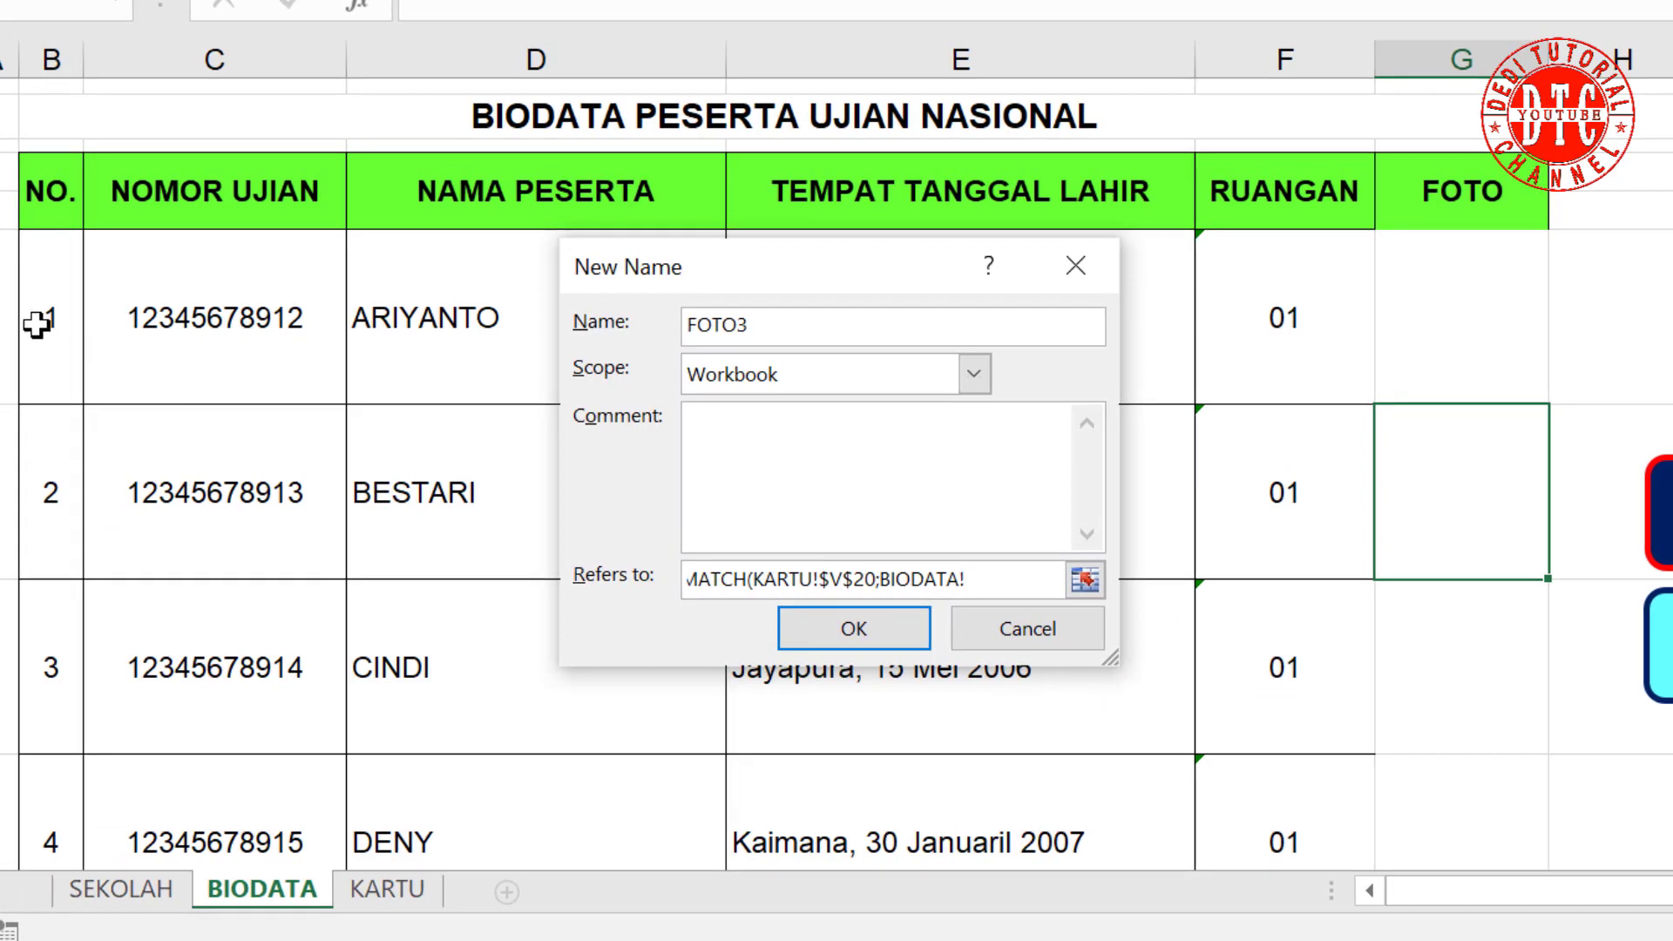
{"action": "left_click_drag", "start_coordinate": [51, 334], "coordinate": [67, 766]}
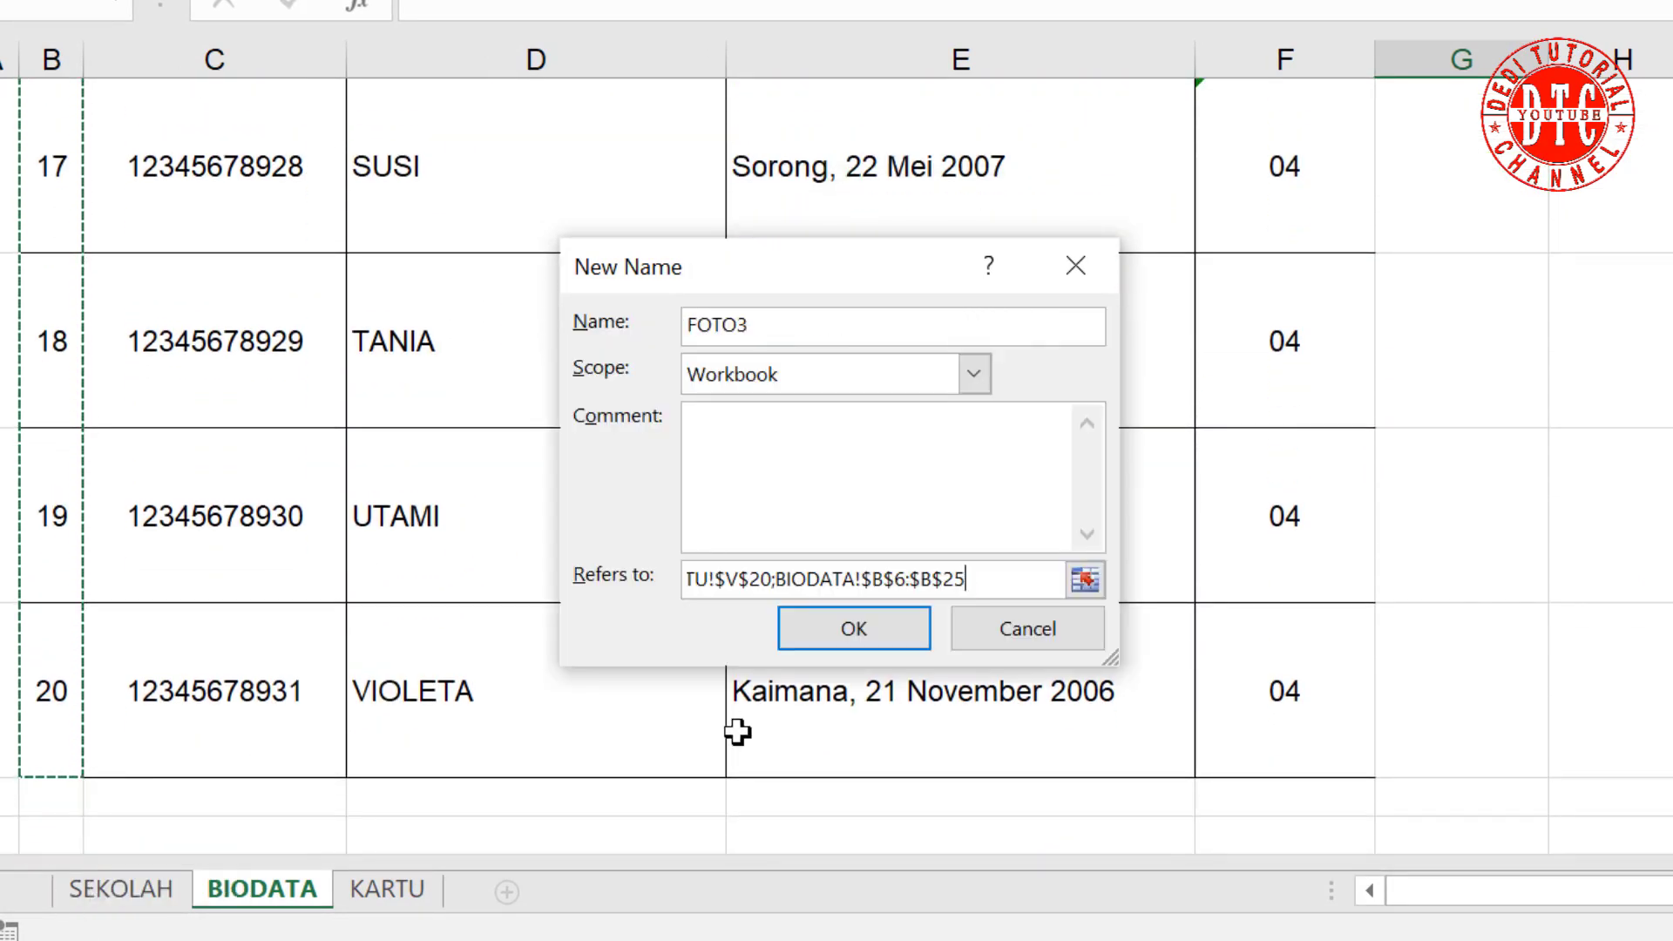
{"action": "type", "text": ")"}
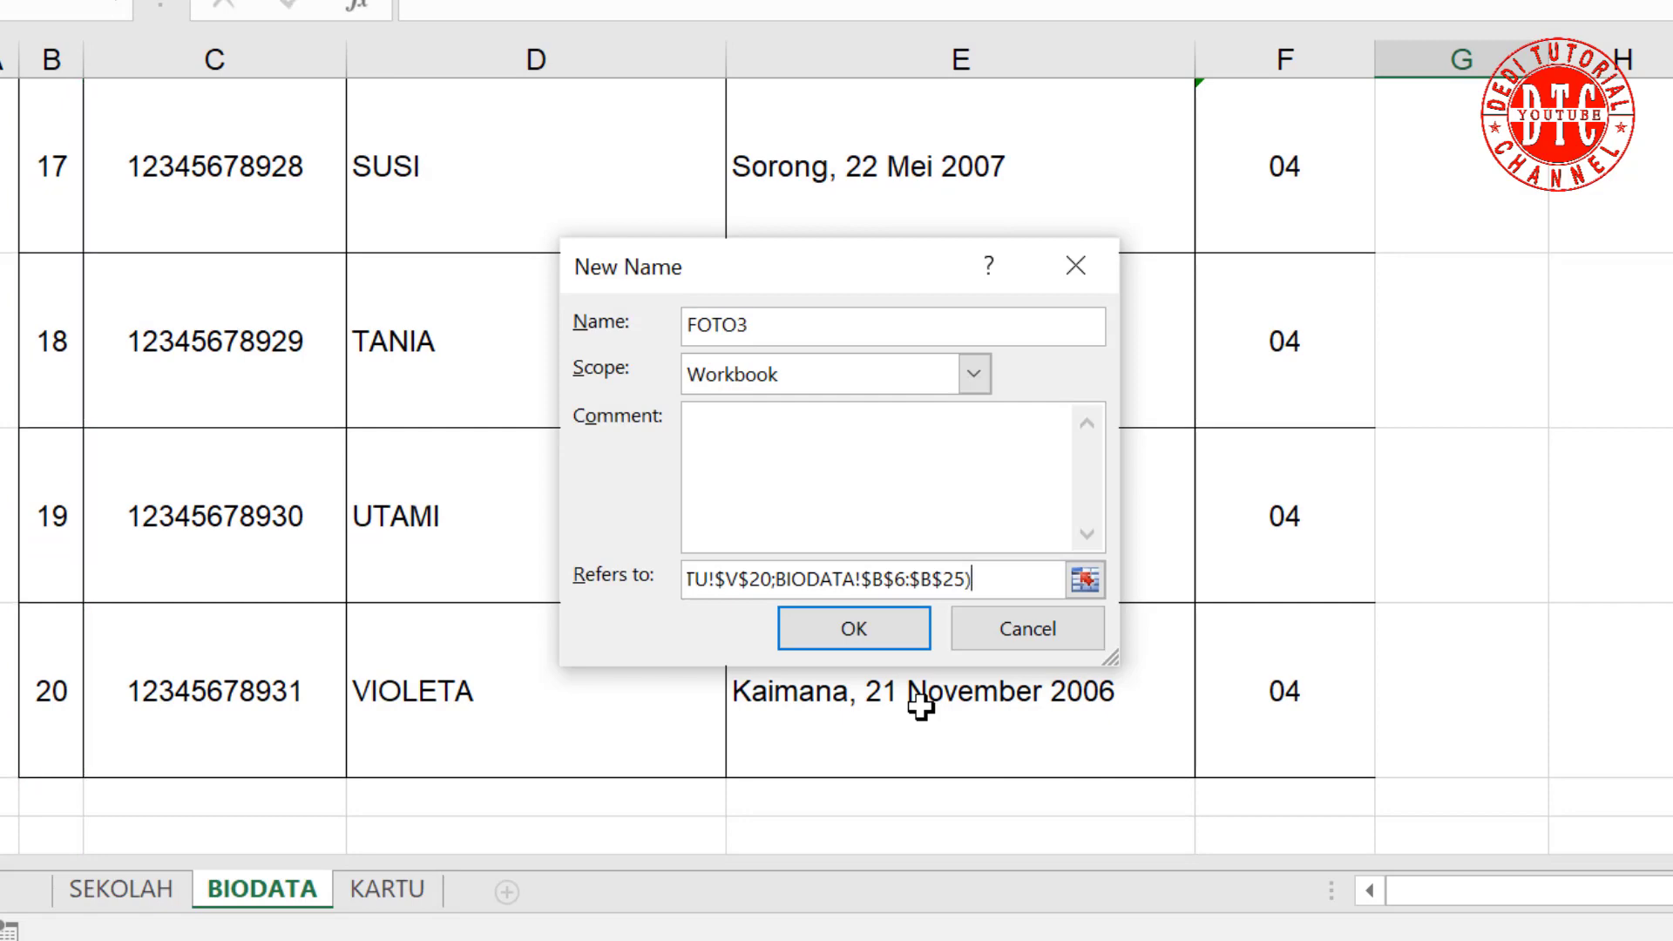
{"action": "key", "text": "Return"}
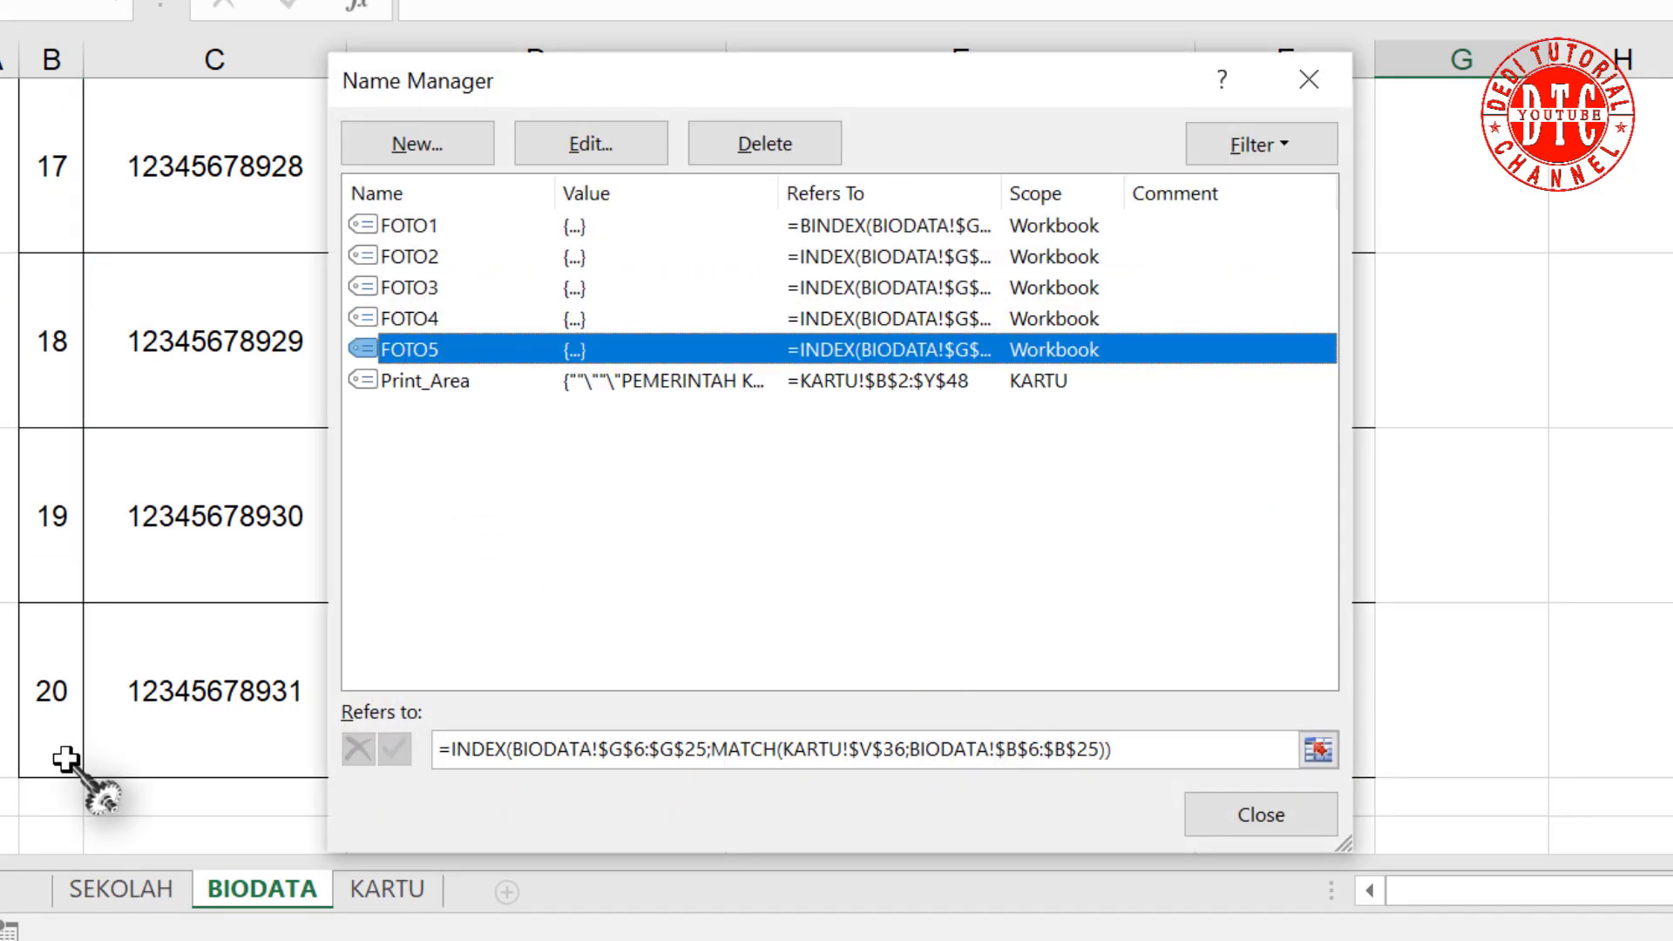
Step: Create a new name FOTO6 whose formula begins INDEX over BIODATA!$G$6:$G$25
{"action": "left_click", "coordinate": [458, 149]}
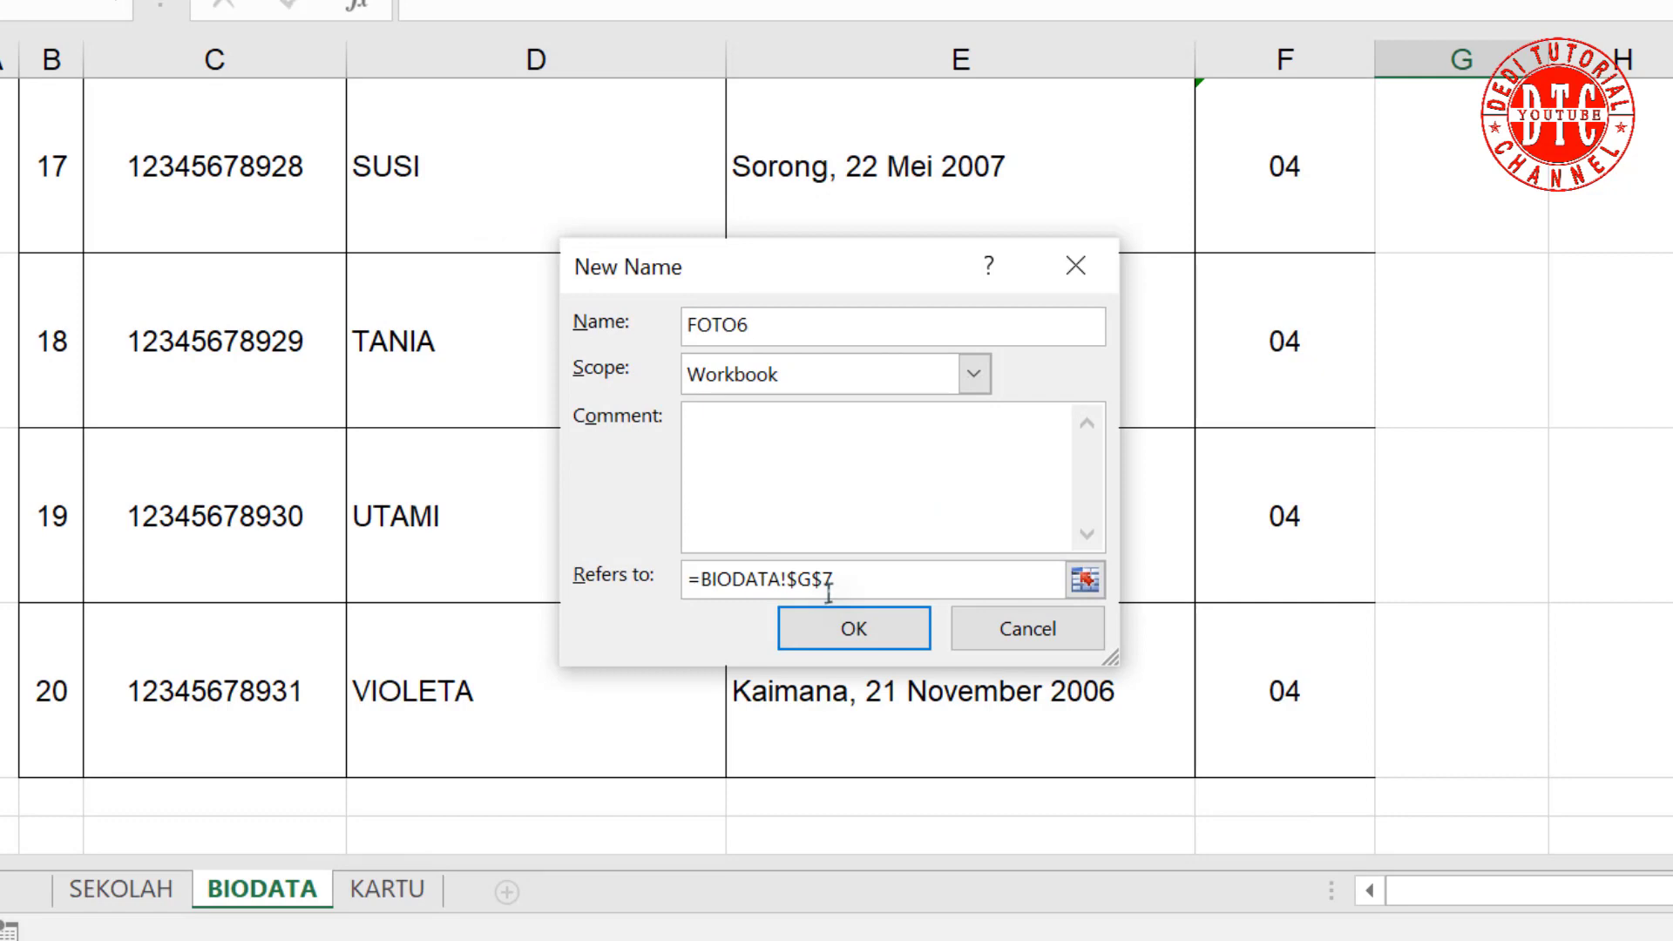
{"action": "left_click", "coordinate": [702, 579]}
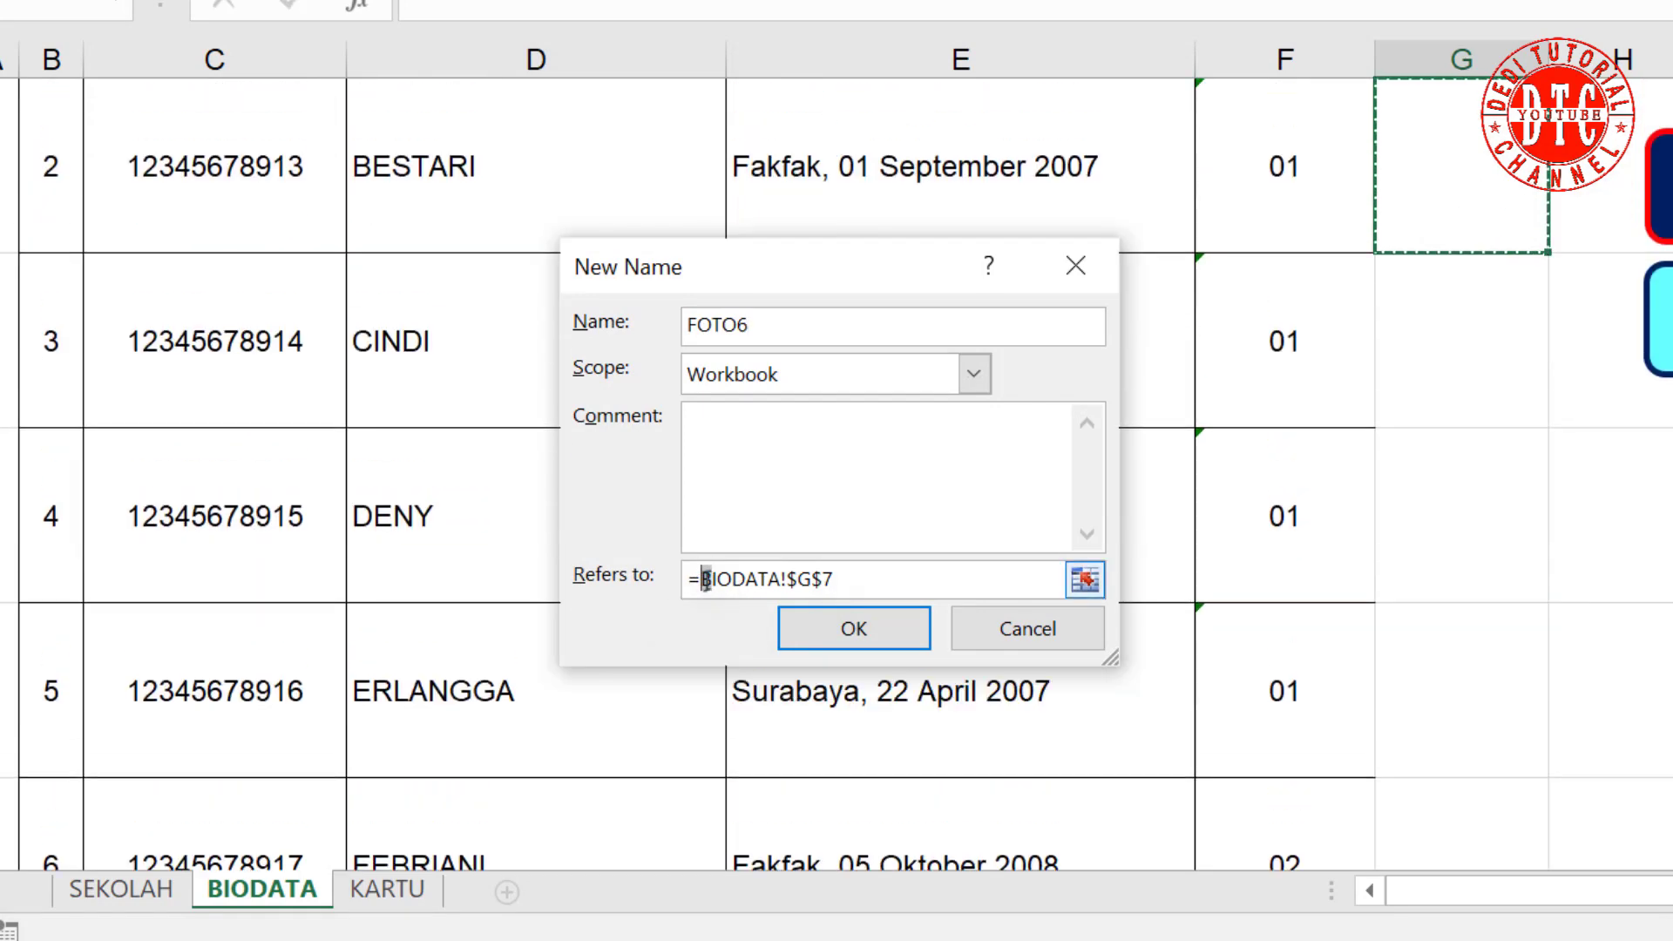
{"action": "left_click_drag", "start_coordinate": [705, 580], "coordinate": [898, 579]}
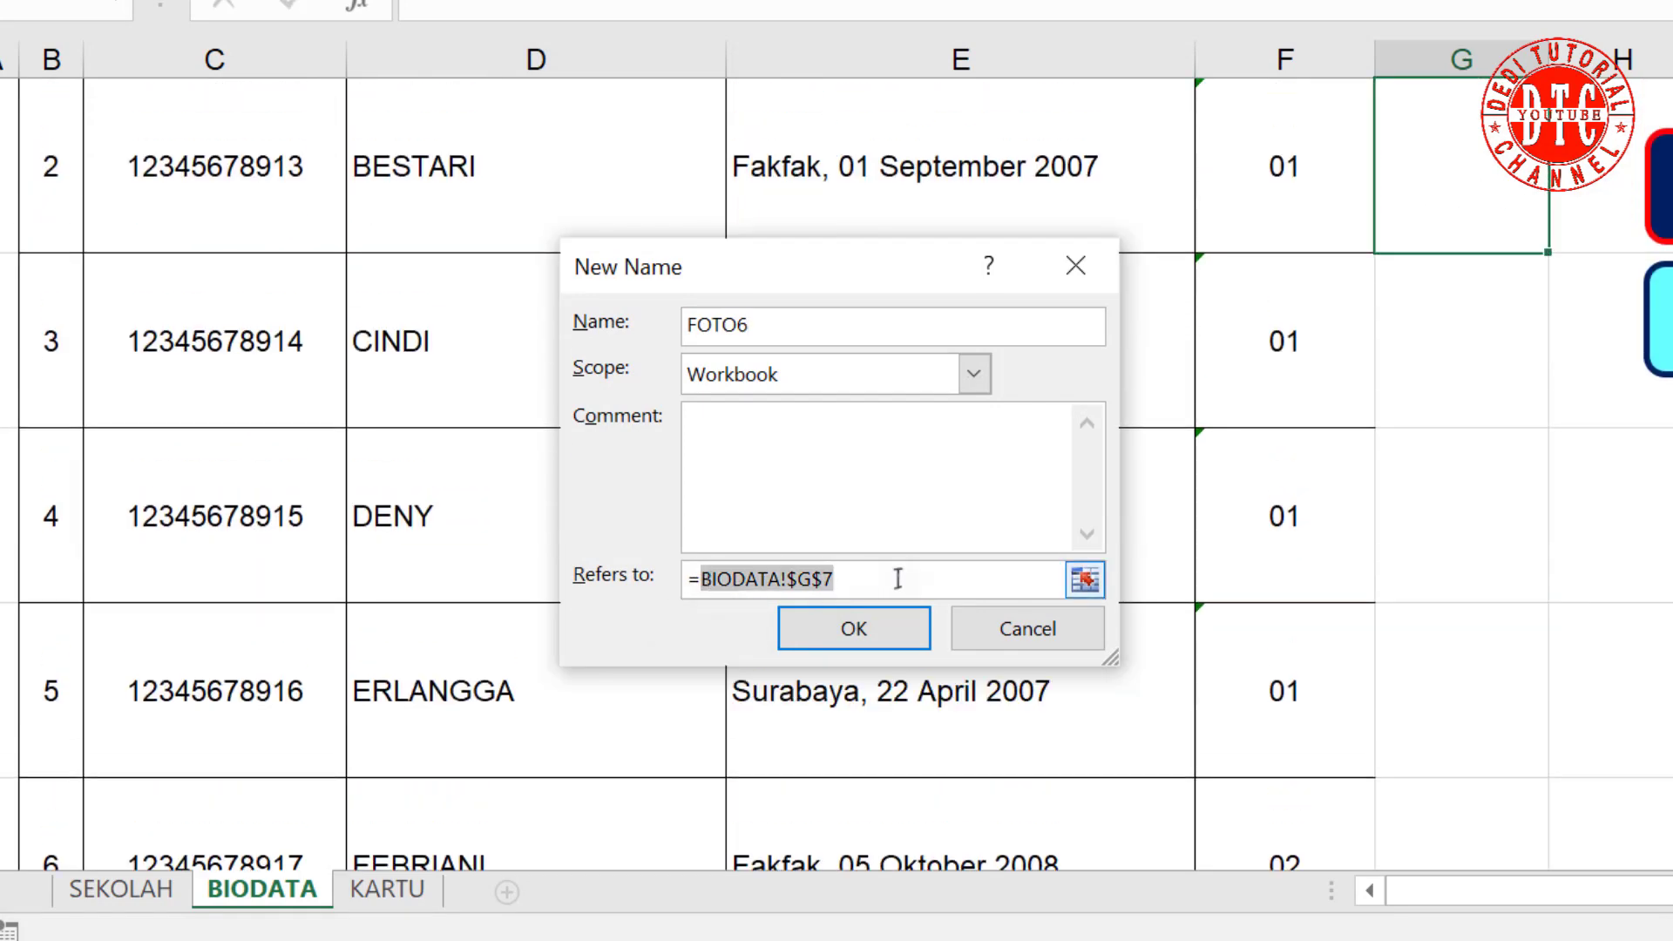
{"action": "type", "text": "IN"}
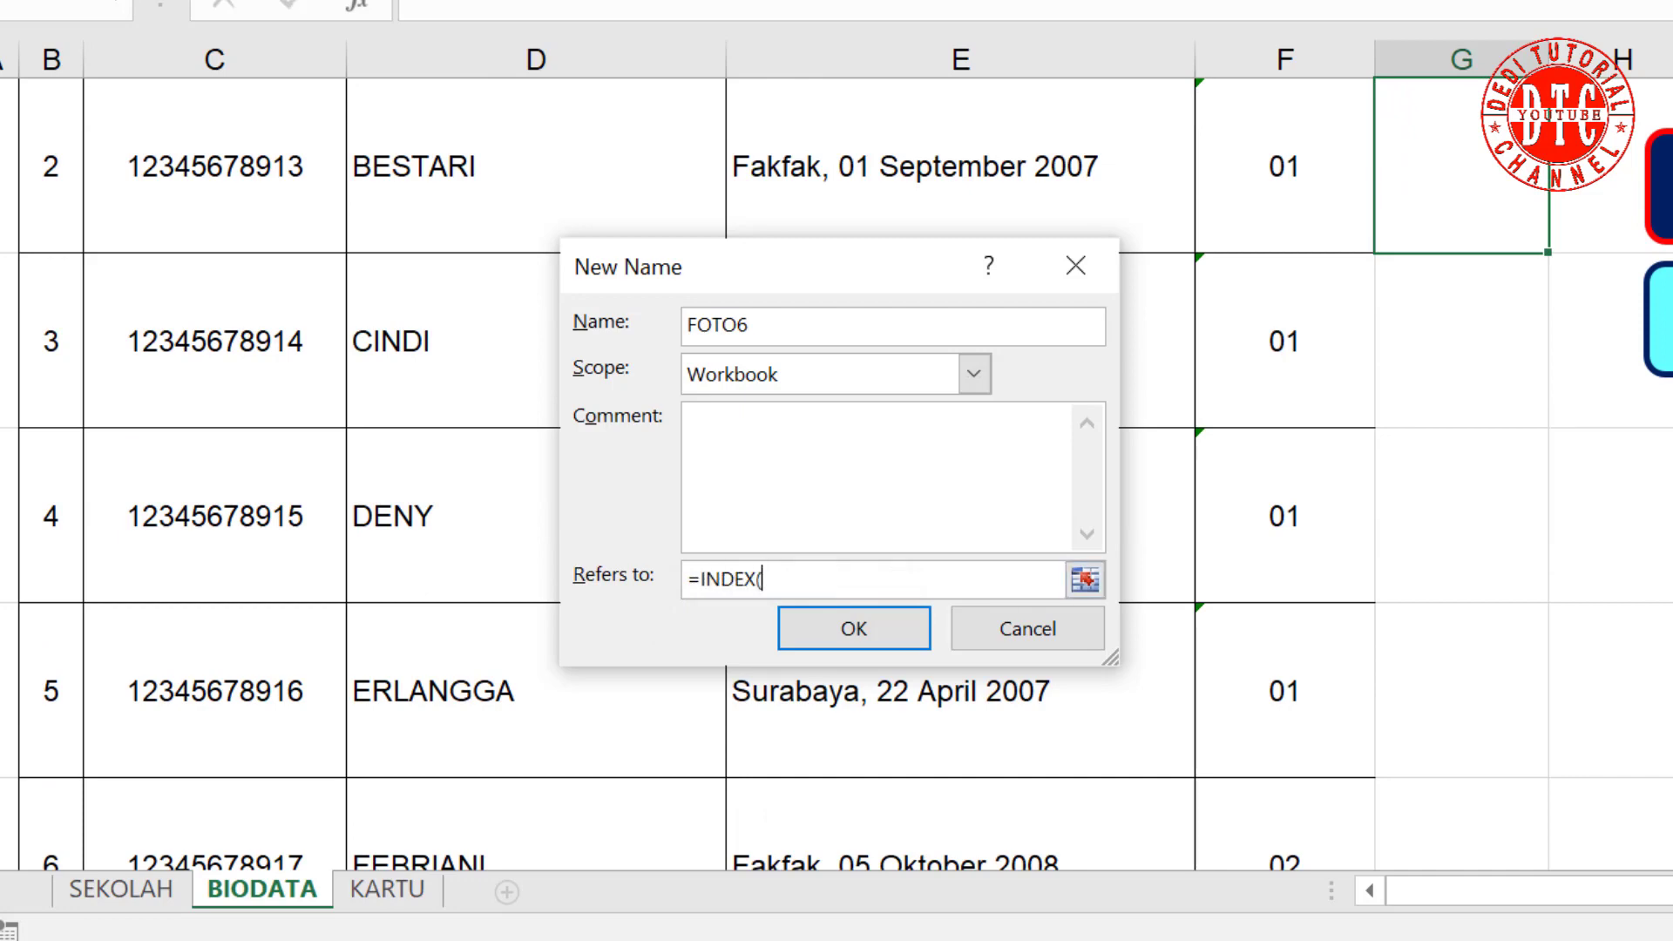
{"action": "type", "text": "DEX("}
{"action": "scroll", "coordinate": [1580, 429], "scroll_direction": "up", "scroll_amount": 2}
{"action": "left_click_drag", "start_coordinate": [1469, 318], "coordinate": [1467, 767]}
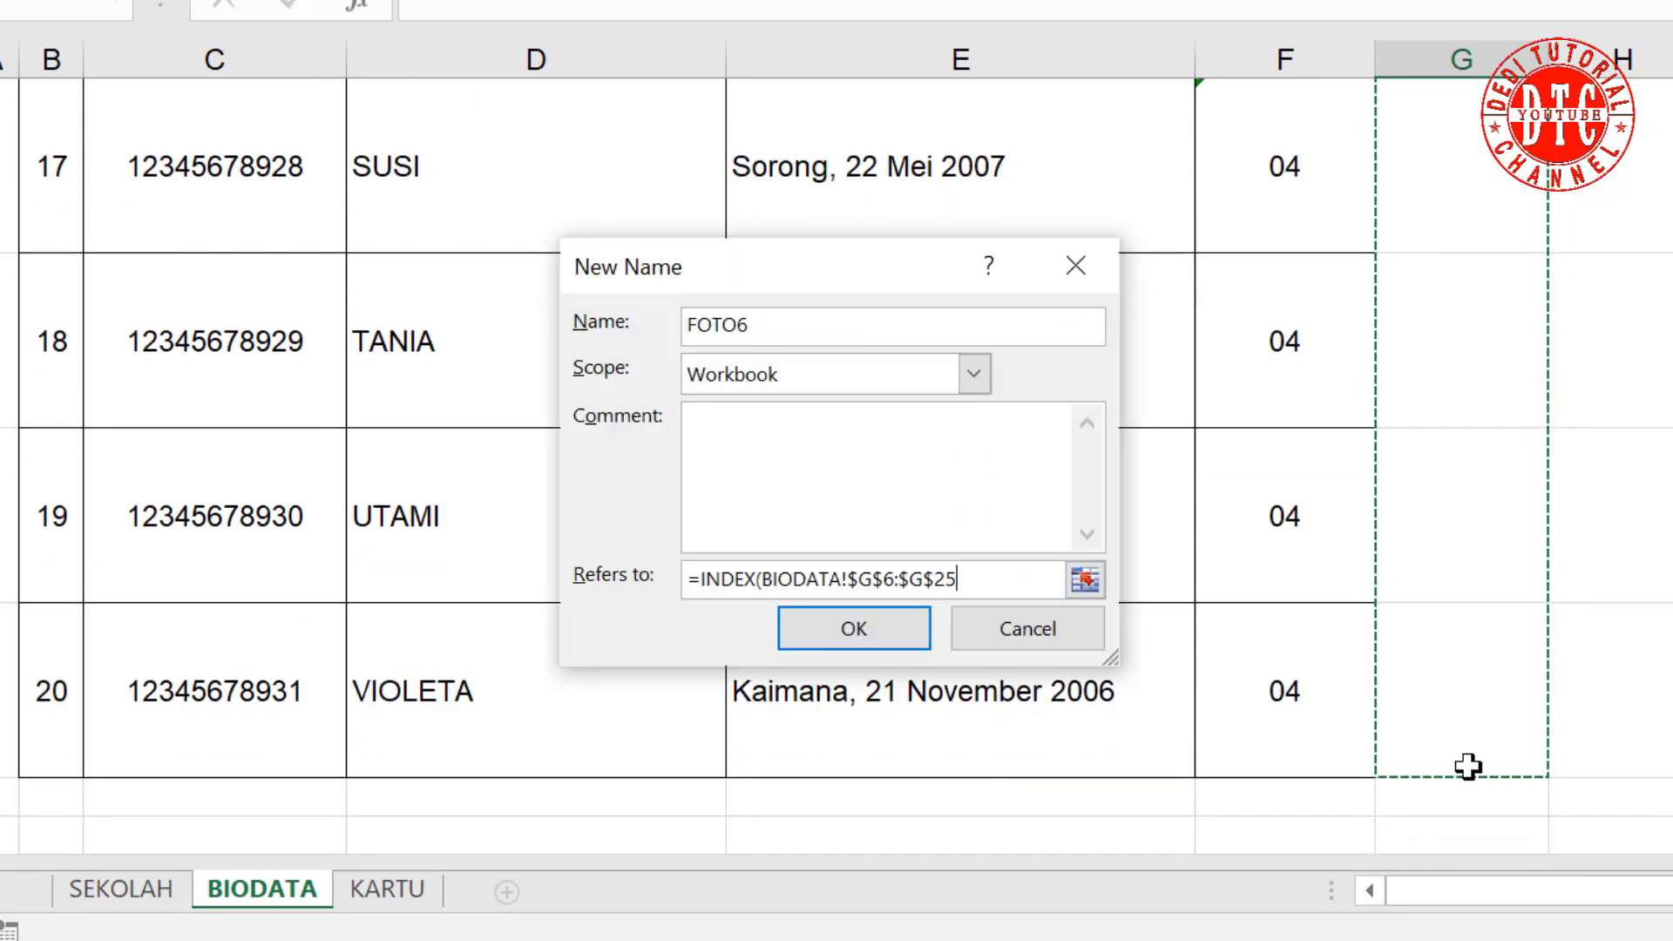
{"action": "type", "text": ";MATCH("}
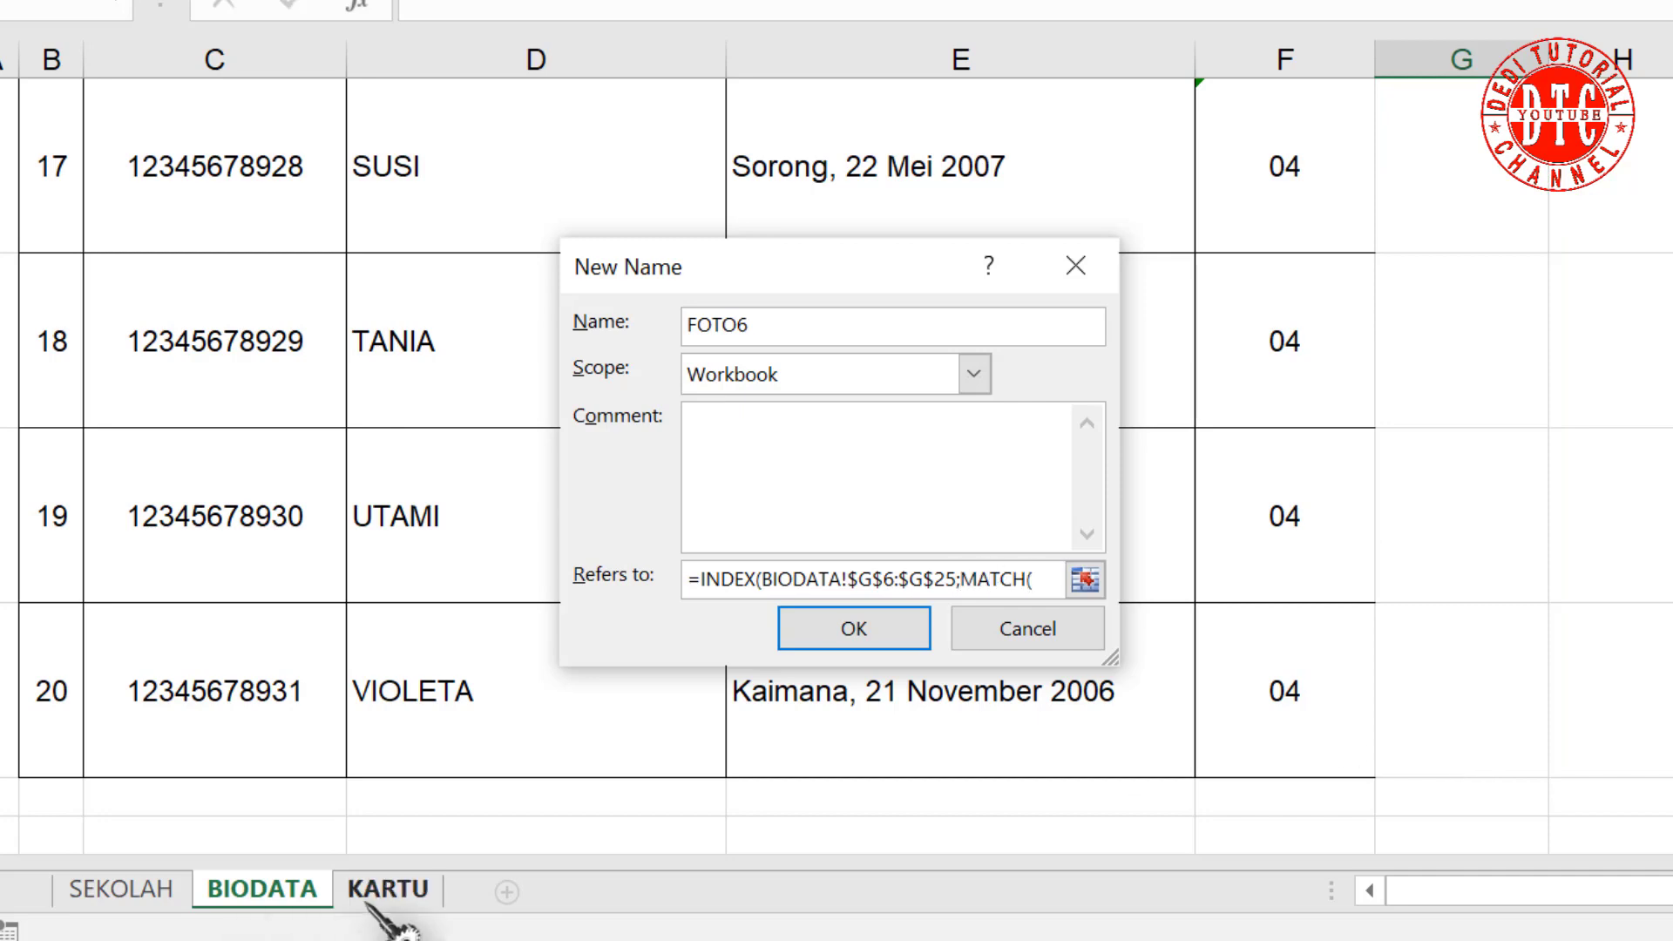
Step: Complete FOTO6 with MATCH of KARTU!$W$36 against BIODATA!$B$6:$B$25, confirm, and close Name Manager
{"action": "left_click", "coordinate": [387, 888]}
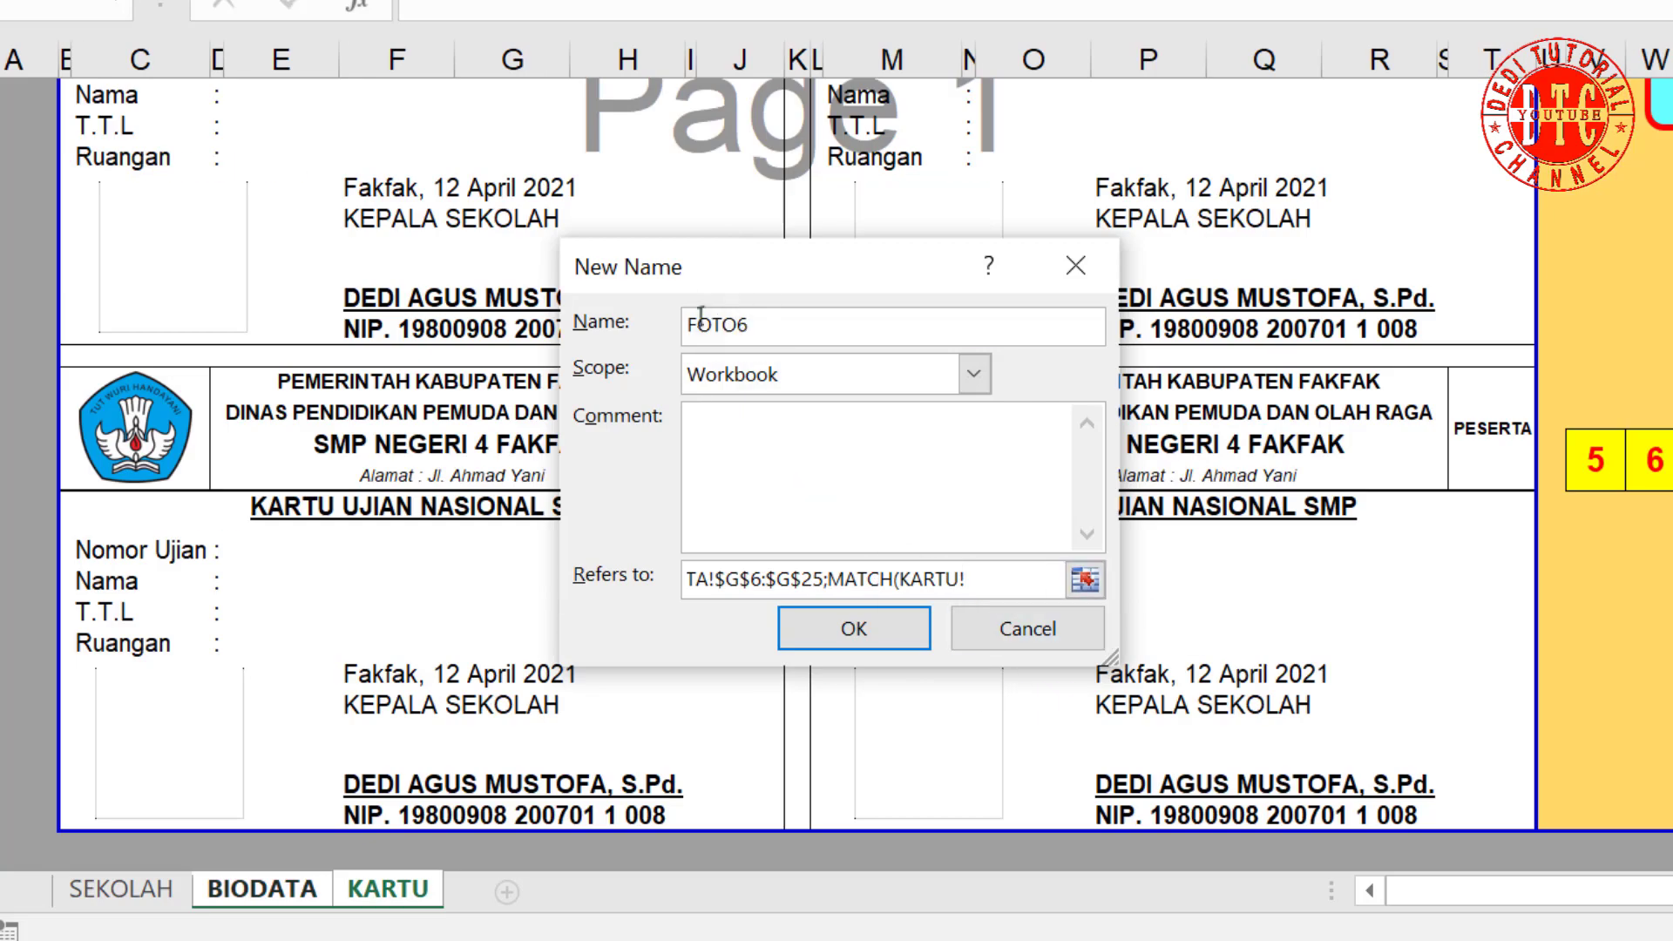
{"action": "left_click", "coordinate": [1653, 463]}
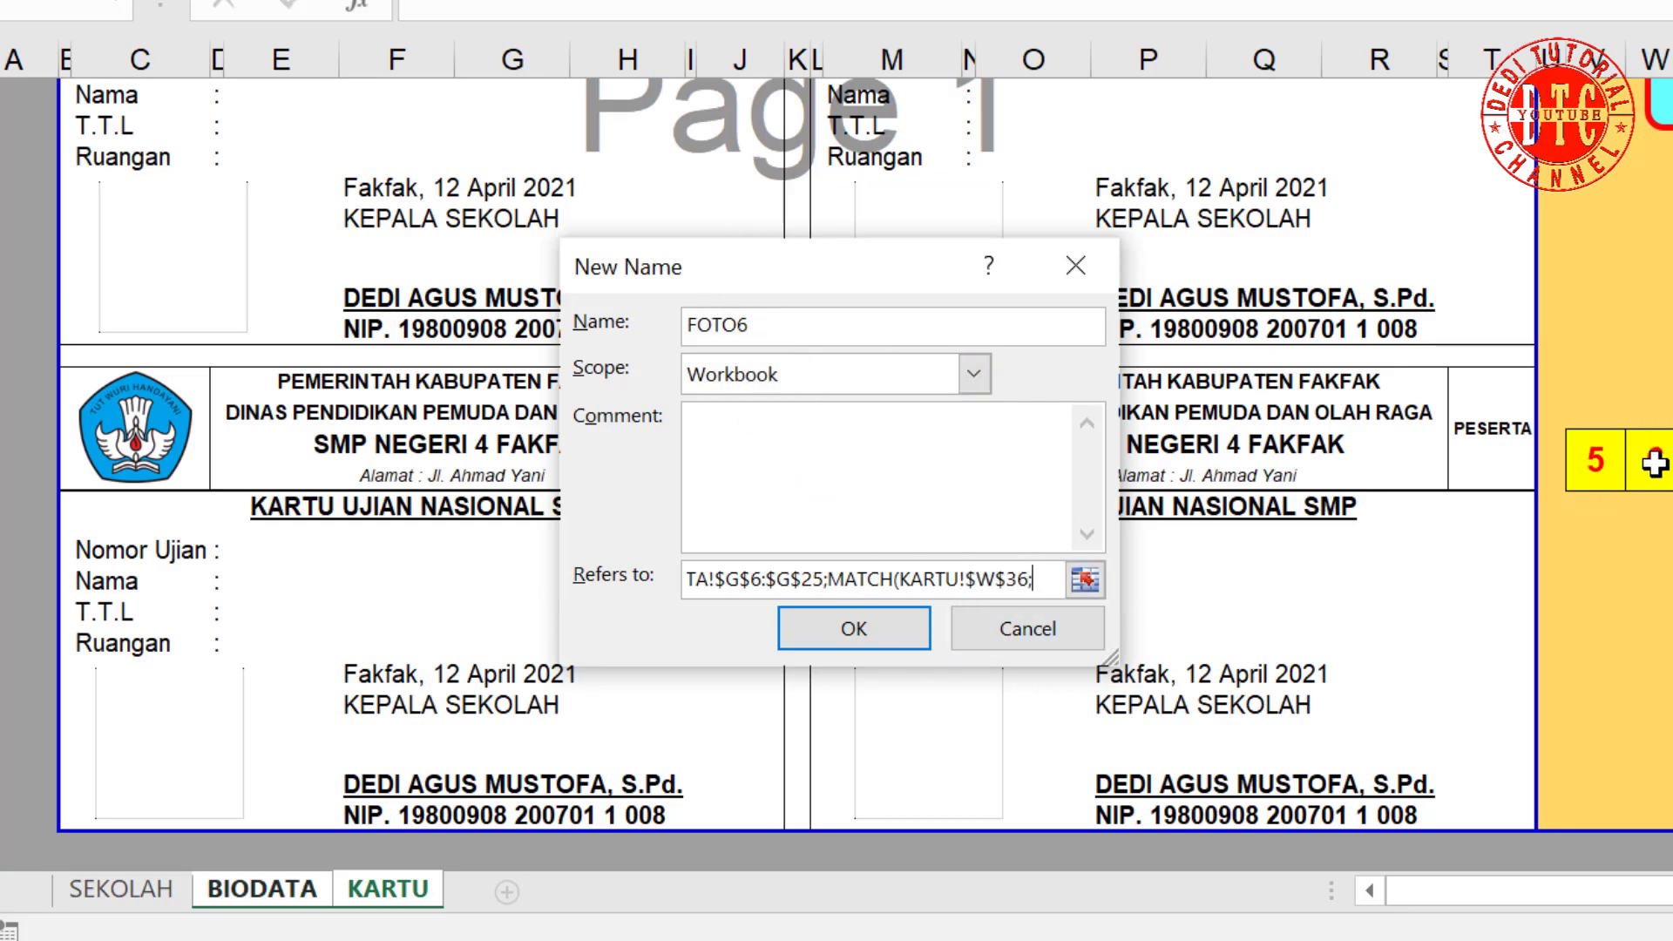
{"action": "left_click", "coordinate": [301, 893]}
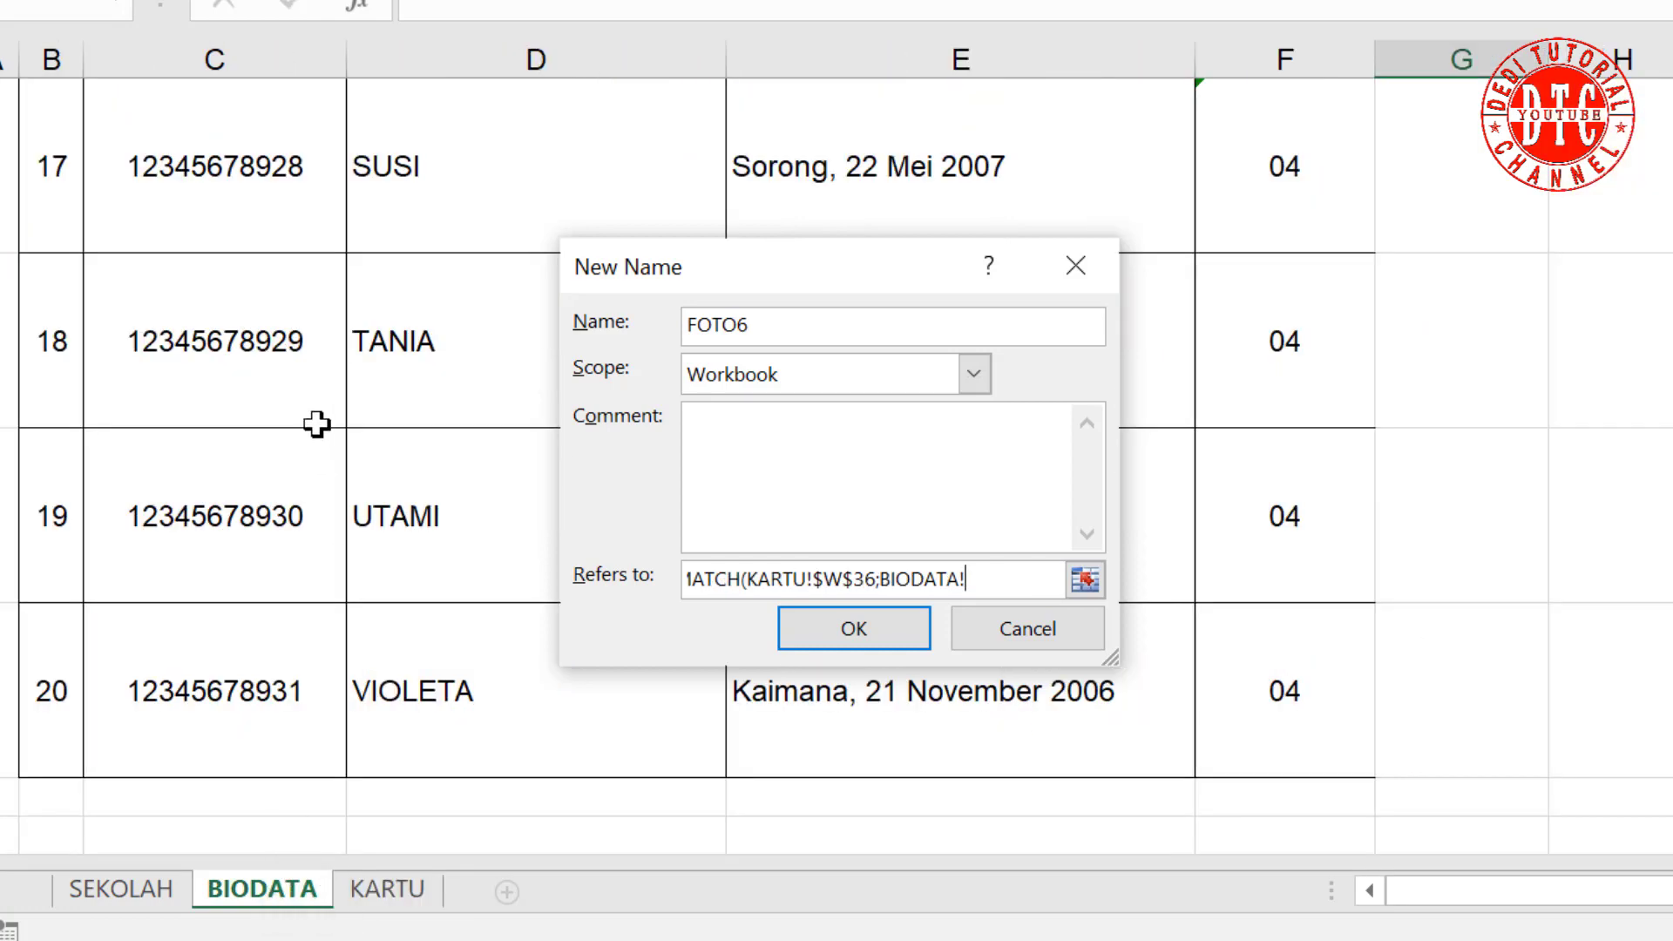
{"action": "scroll", "coordinate": [244, 444], "scroll_direction": "up", "scroll_amount": 7}
{"action": "left_click_drag", "start_coordinate": [49, 377], "coordinate": [40, 763]}
{"action": "type", "text": "))"}
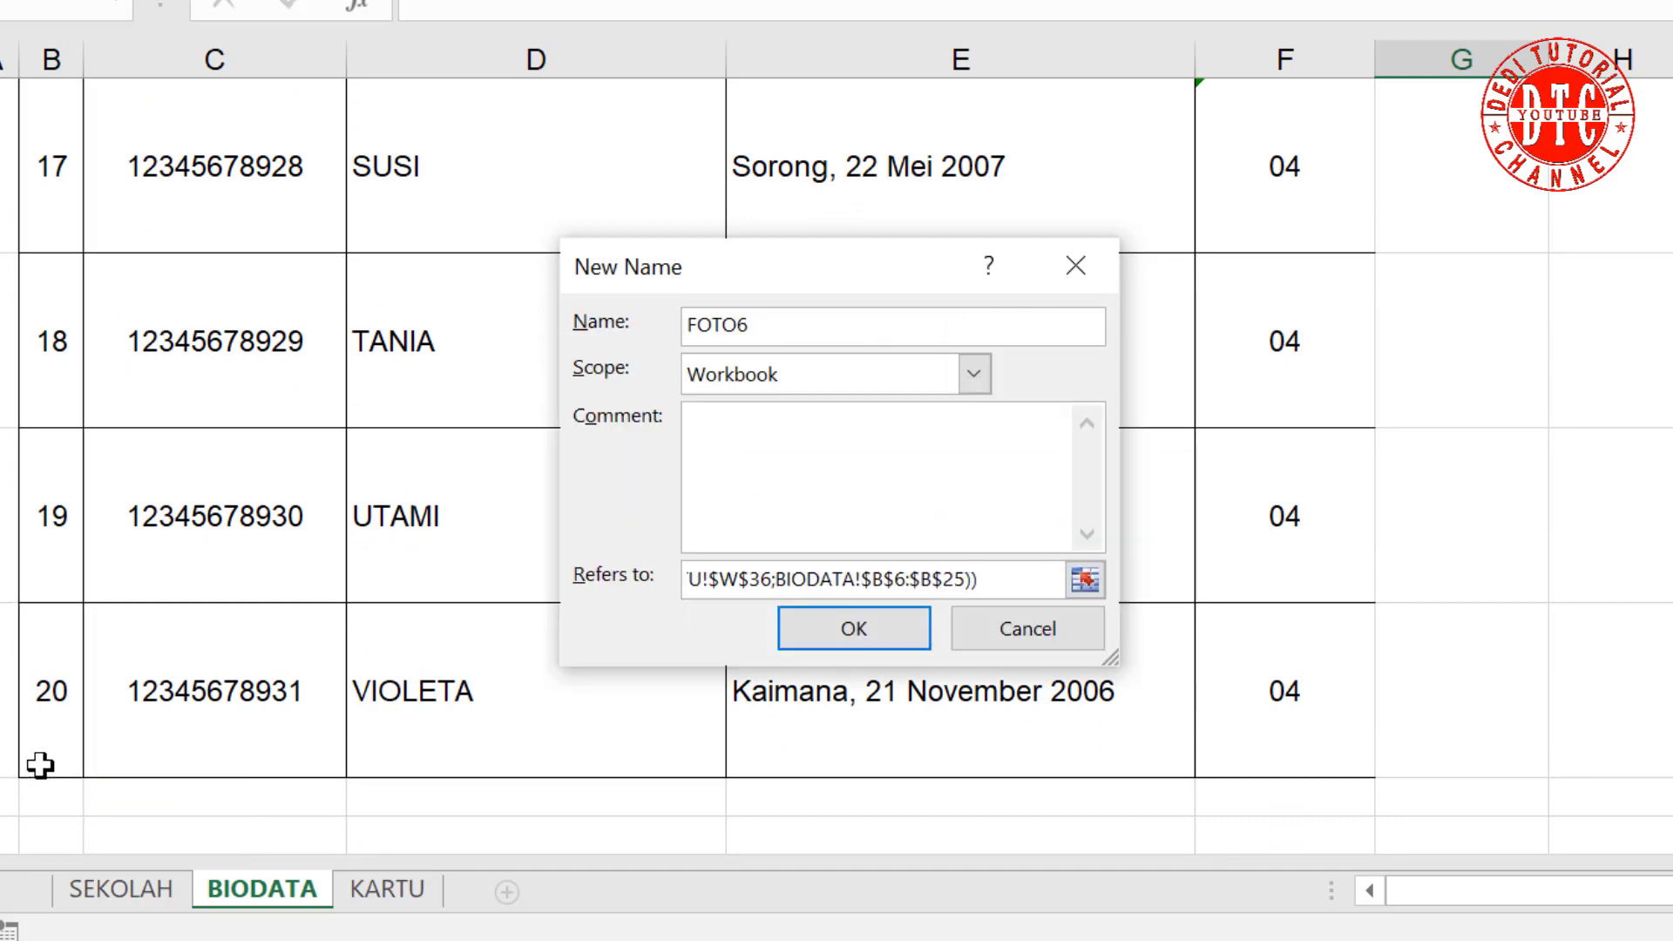
{"action": "key", "text": "Return"}
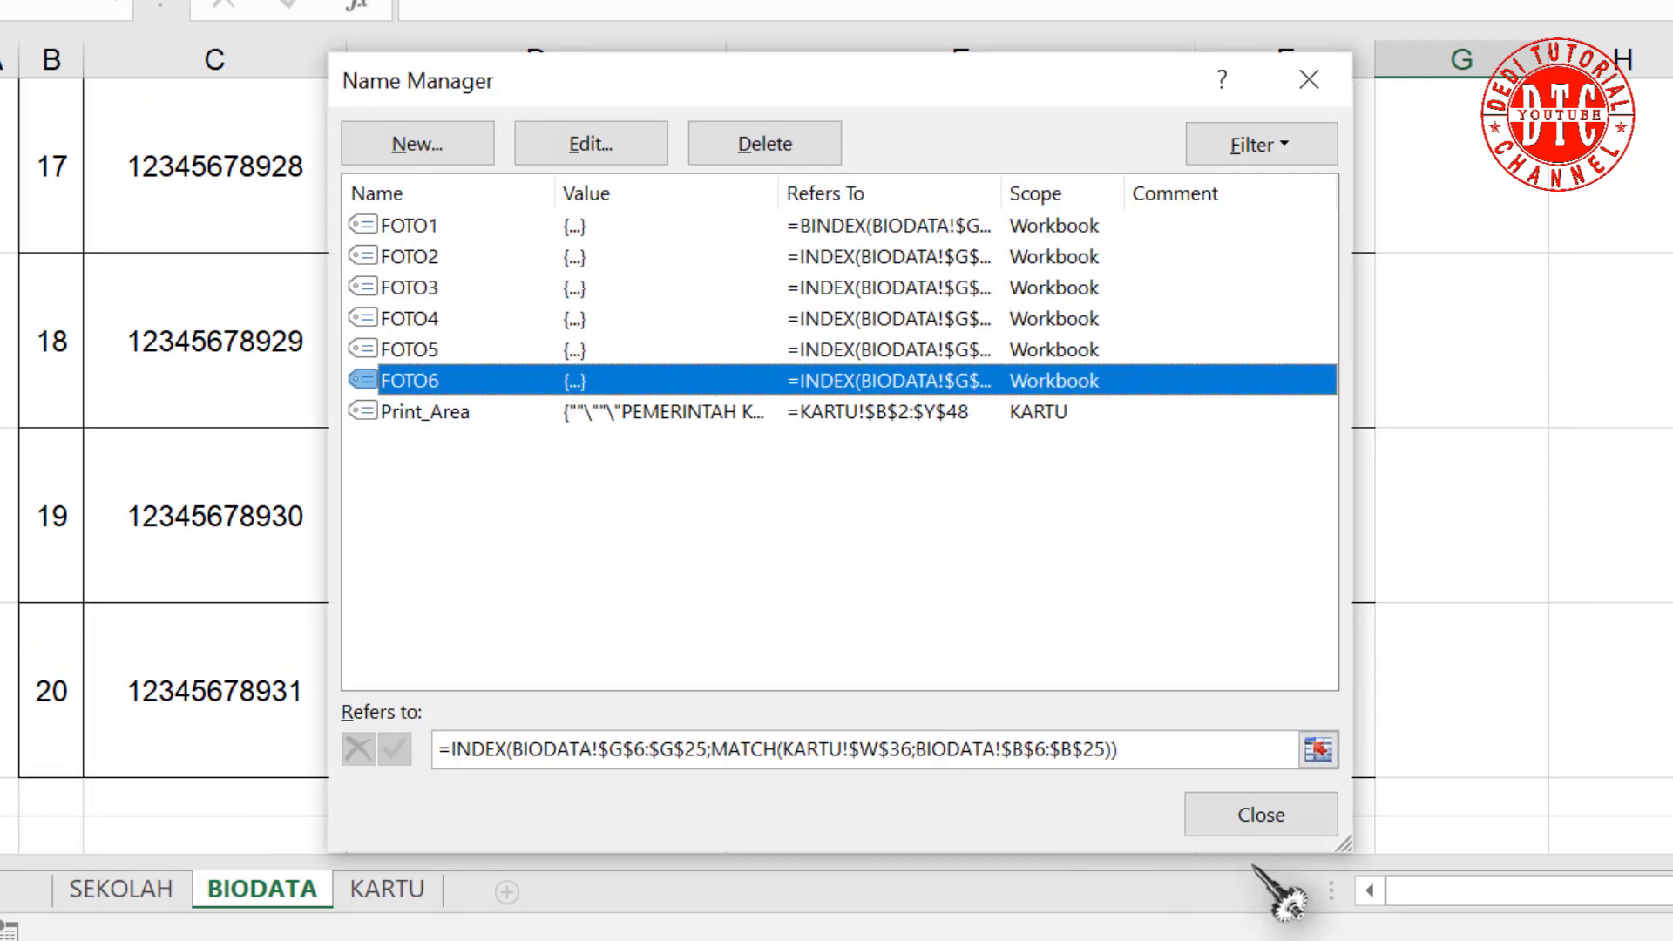
{"action": "left_click", "coordinate": [1289, 814]}
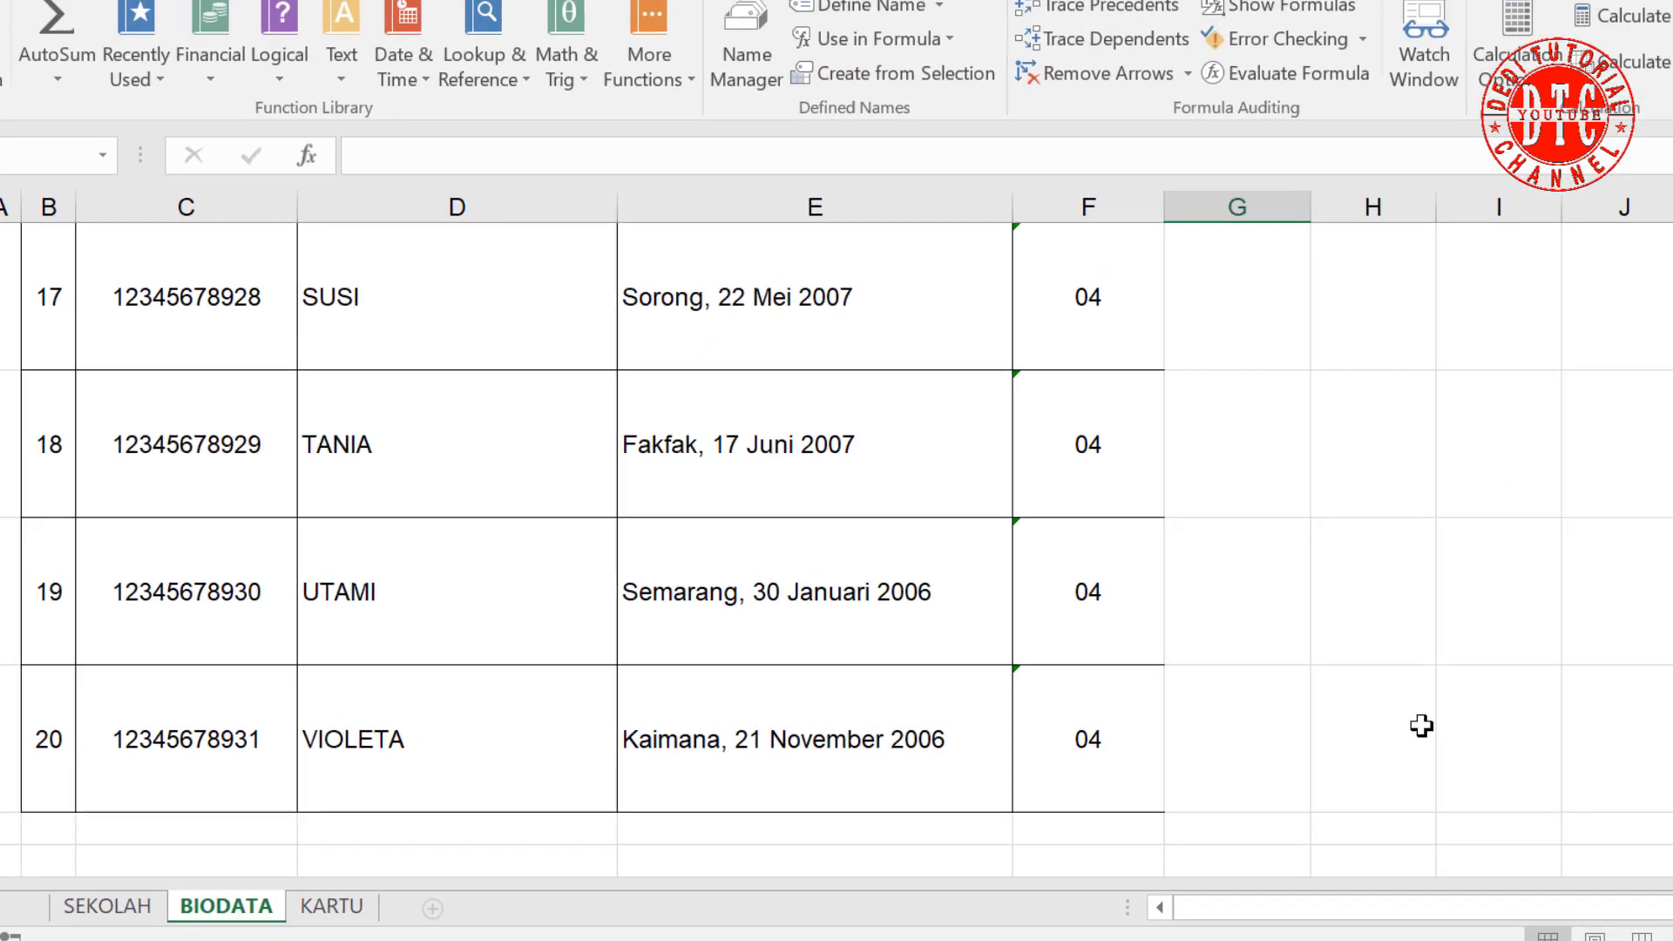
{"action": "scroll", "coordinate": [1447, 662], "scroll_direction": "up", "scroll_amount": 6}
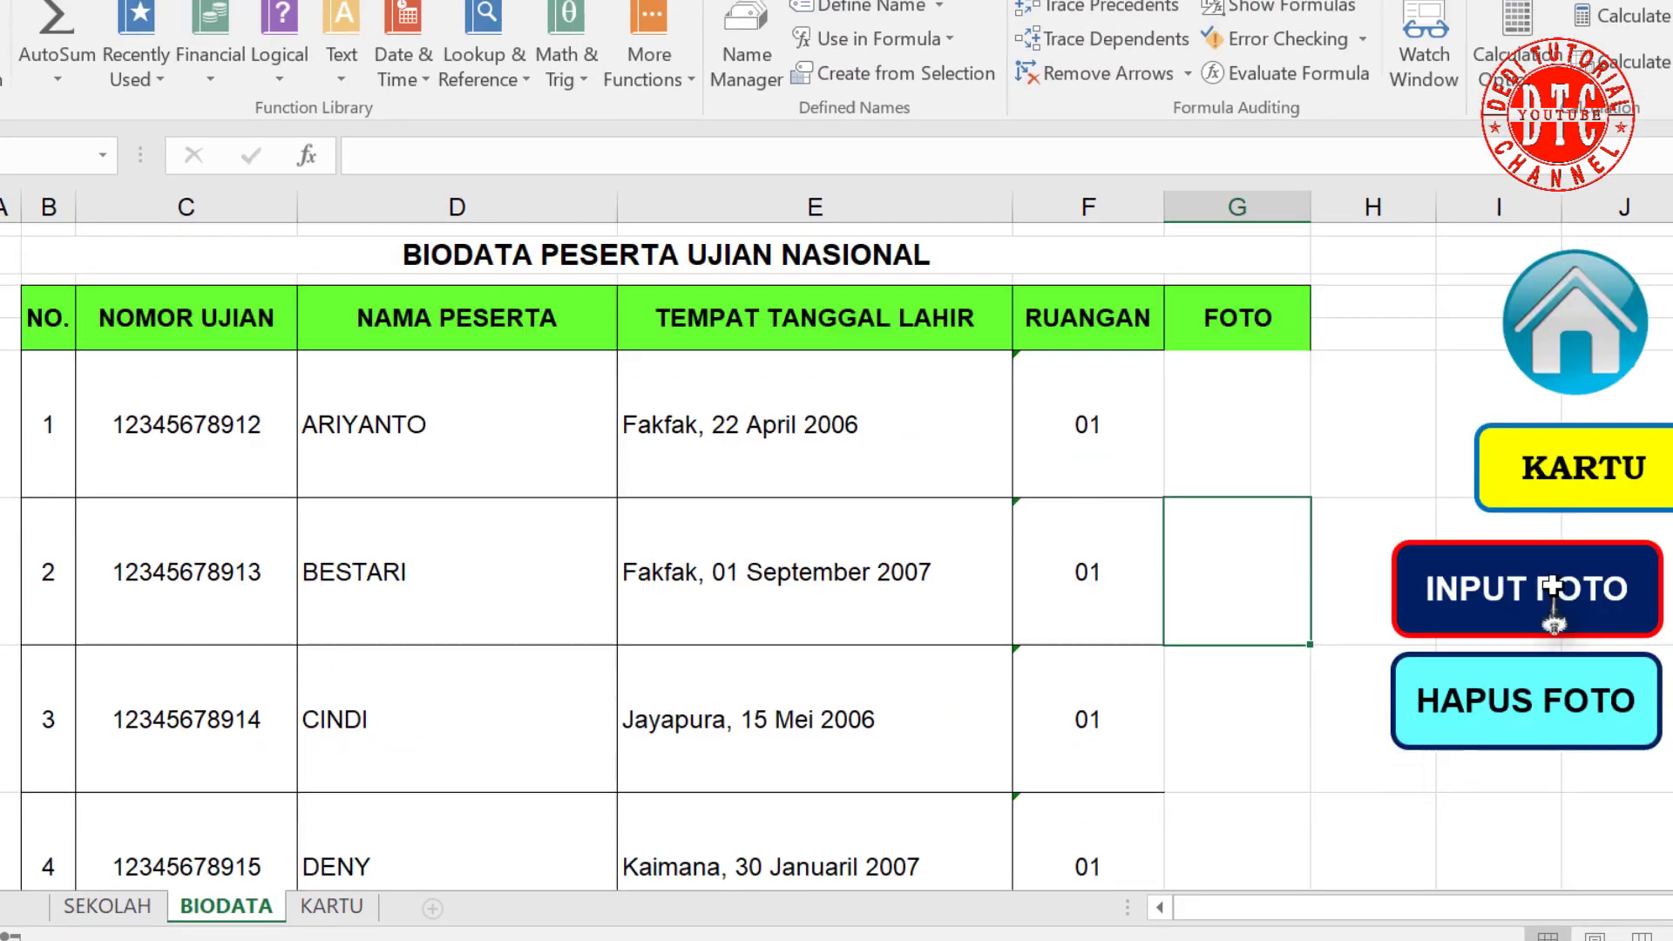
Step: Insert photos th (1), th (2), th (3) and th (6) into the BIODATA FOTO column
{"action": "left_click", "coordinate": [1505, 593]}
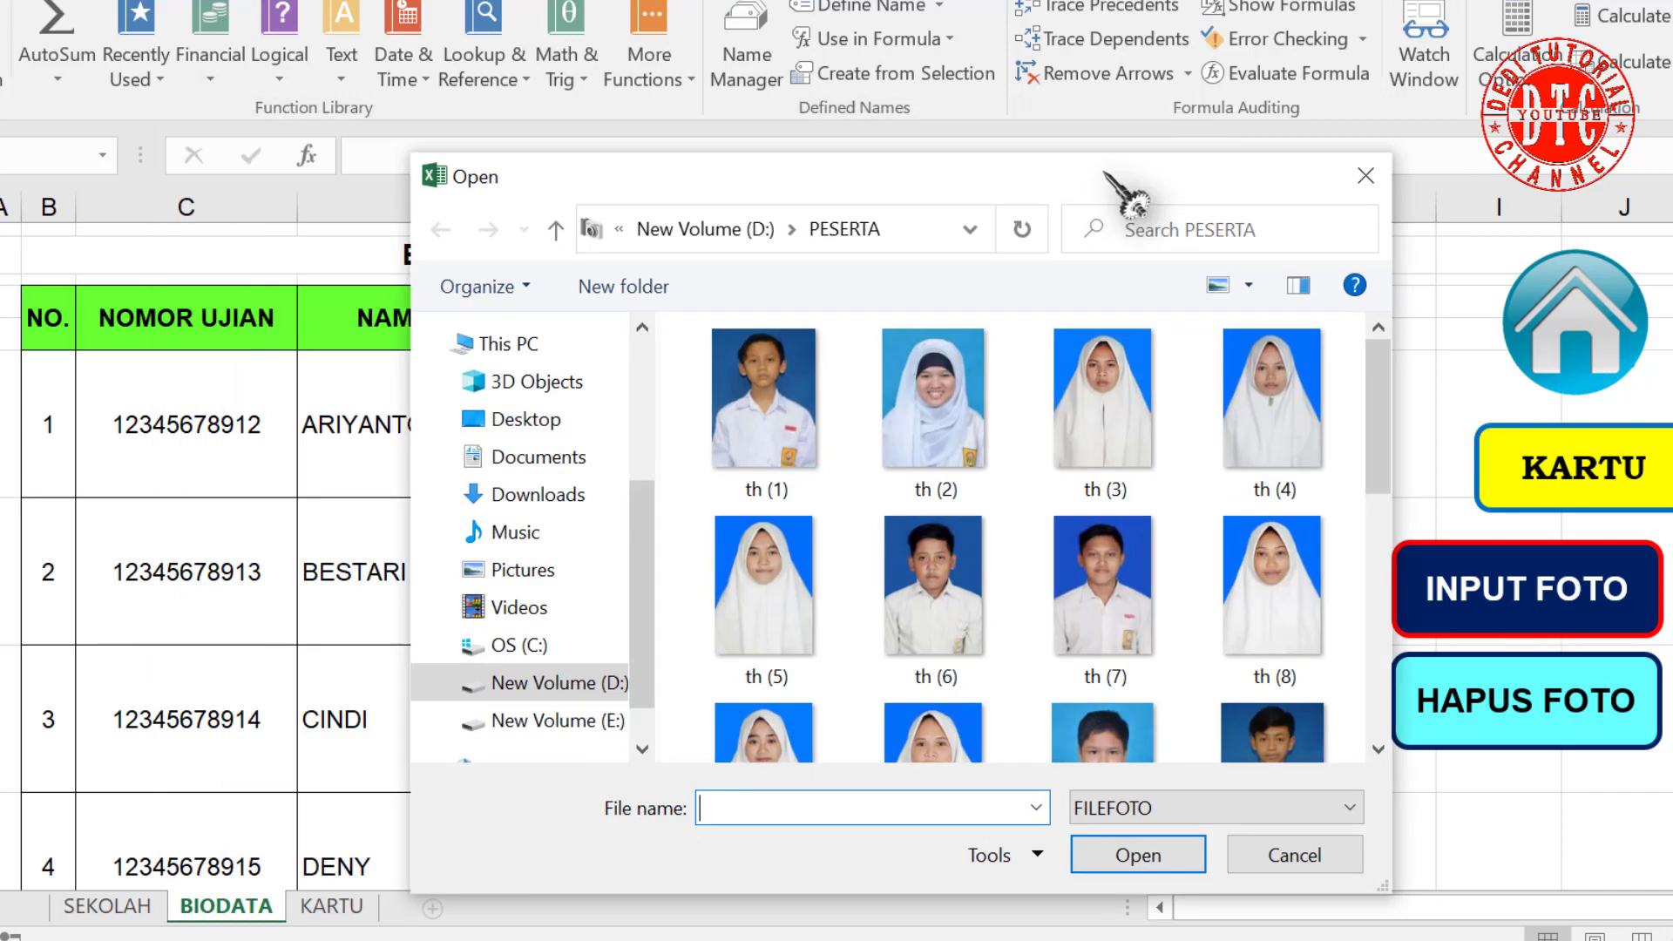
{"action": "left_click", "coordinate": [765, 405]}
{"action": "left_click", "coordinate": [1124, 852]}
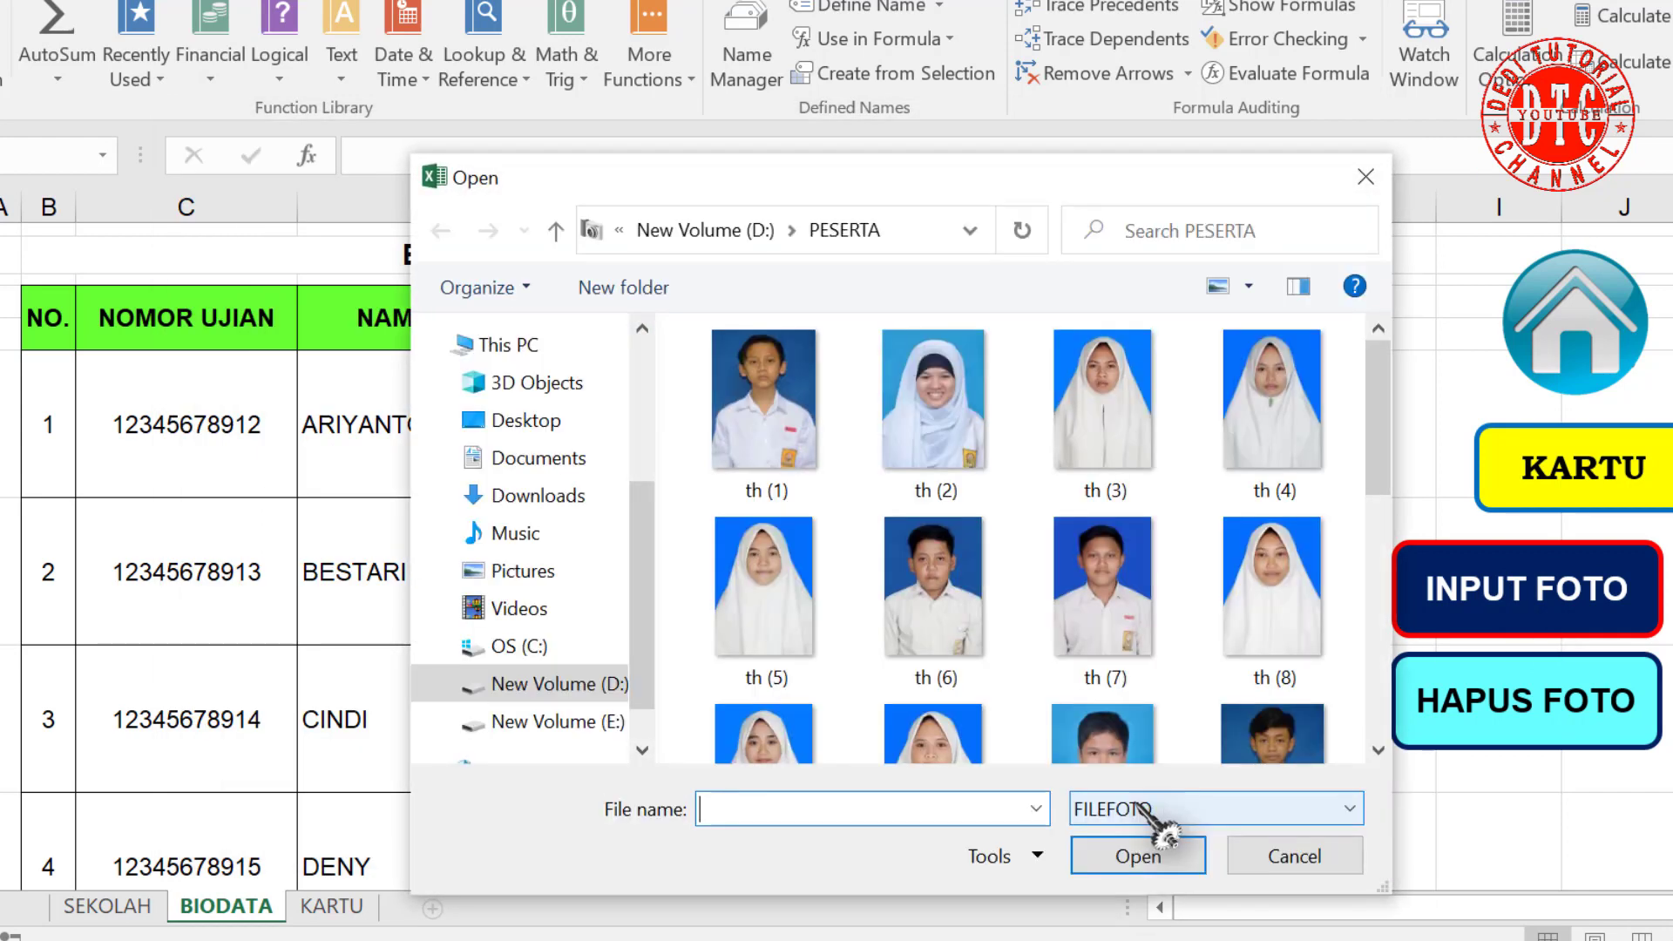
{"action": "left_click", "coordinate": [950, 475]}
{"action": "left_click", "coordinate": [1170, 844]}
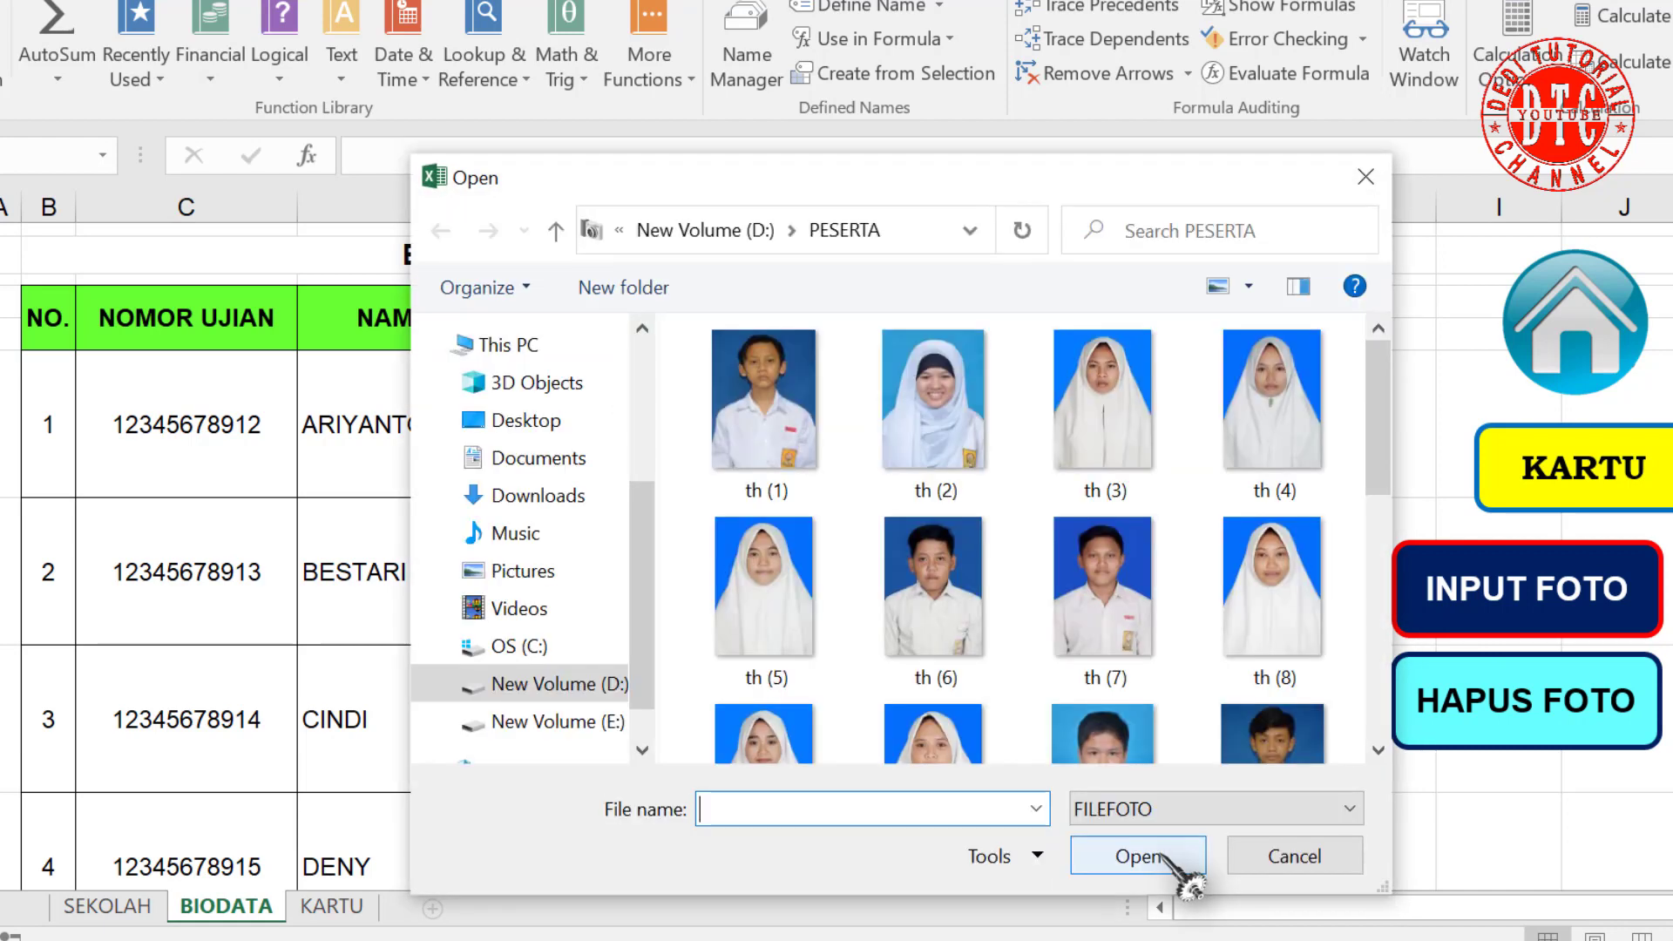
{"action": "left_click", "coordinate": [1119, 457]}
{"action": "left_click", "coordinate": [1137, 853]}
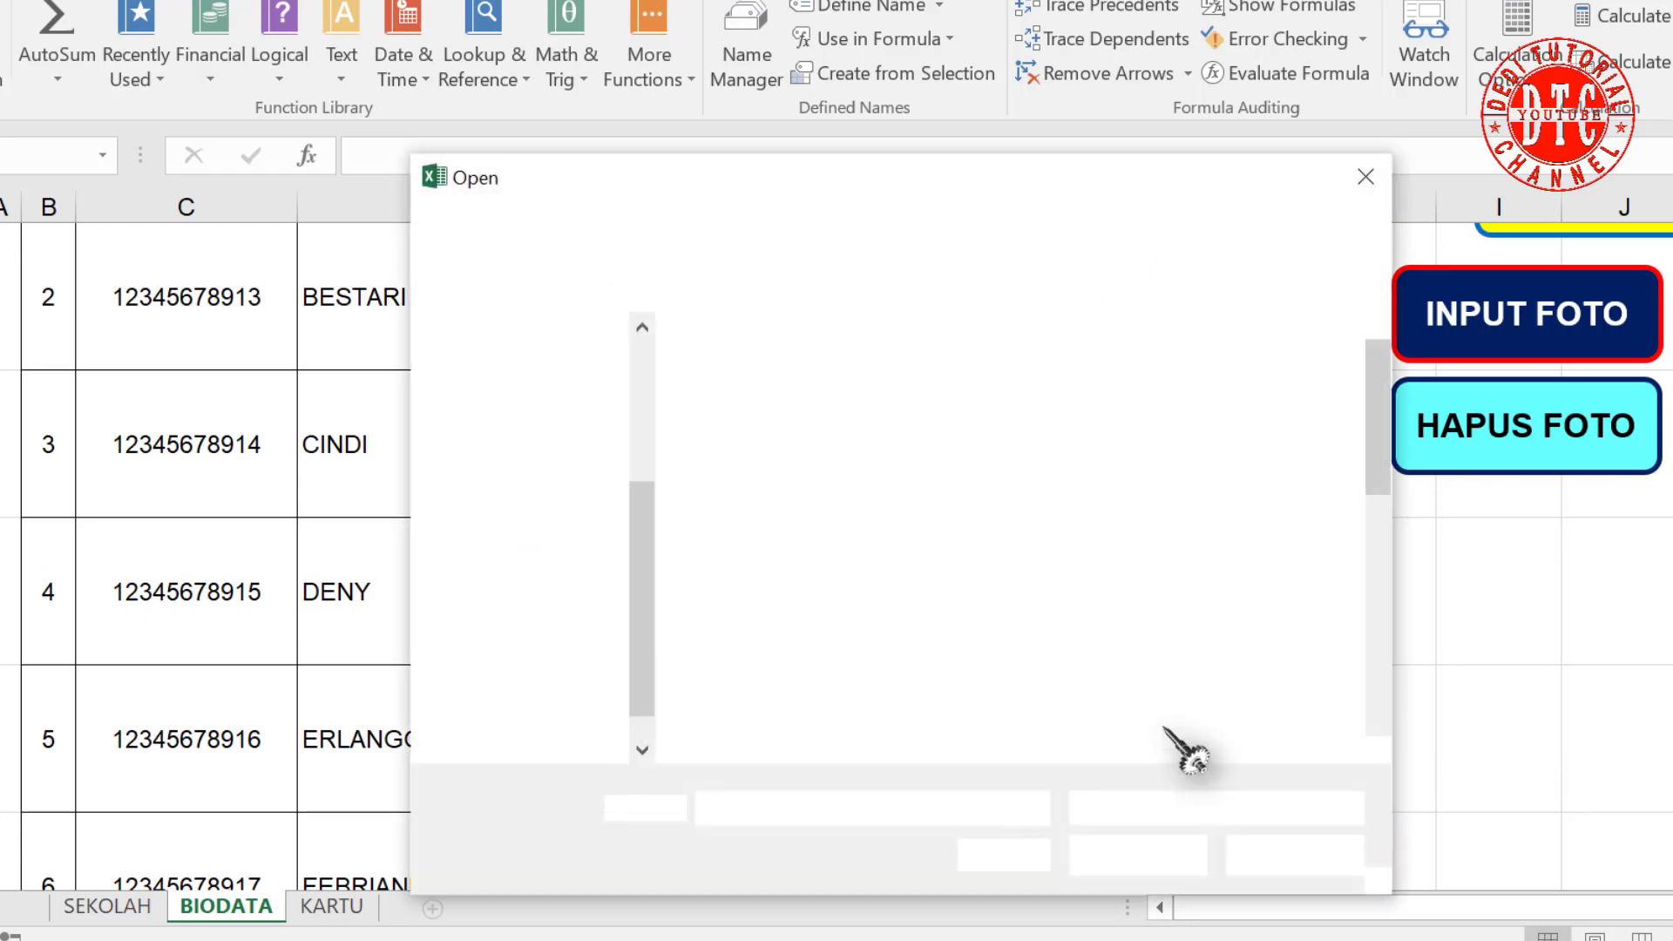
{"action": "left_click", "coordinate": [928, 585]}
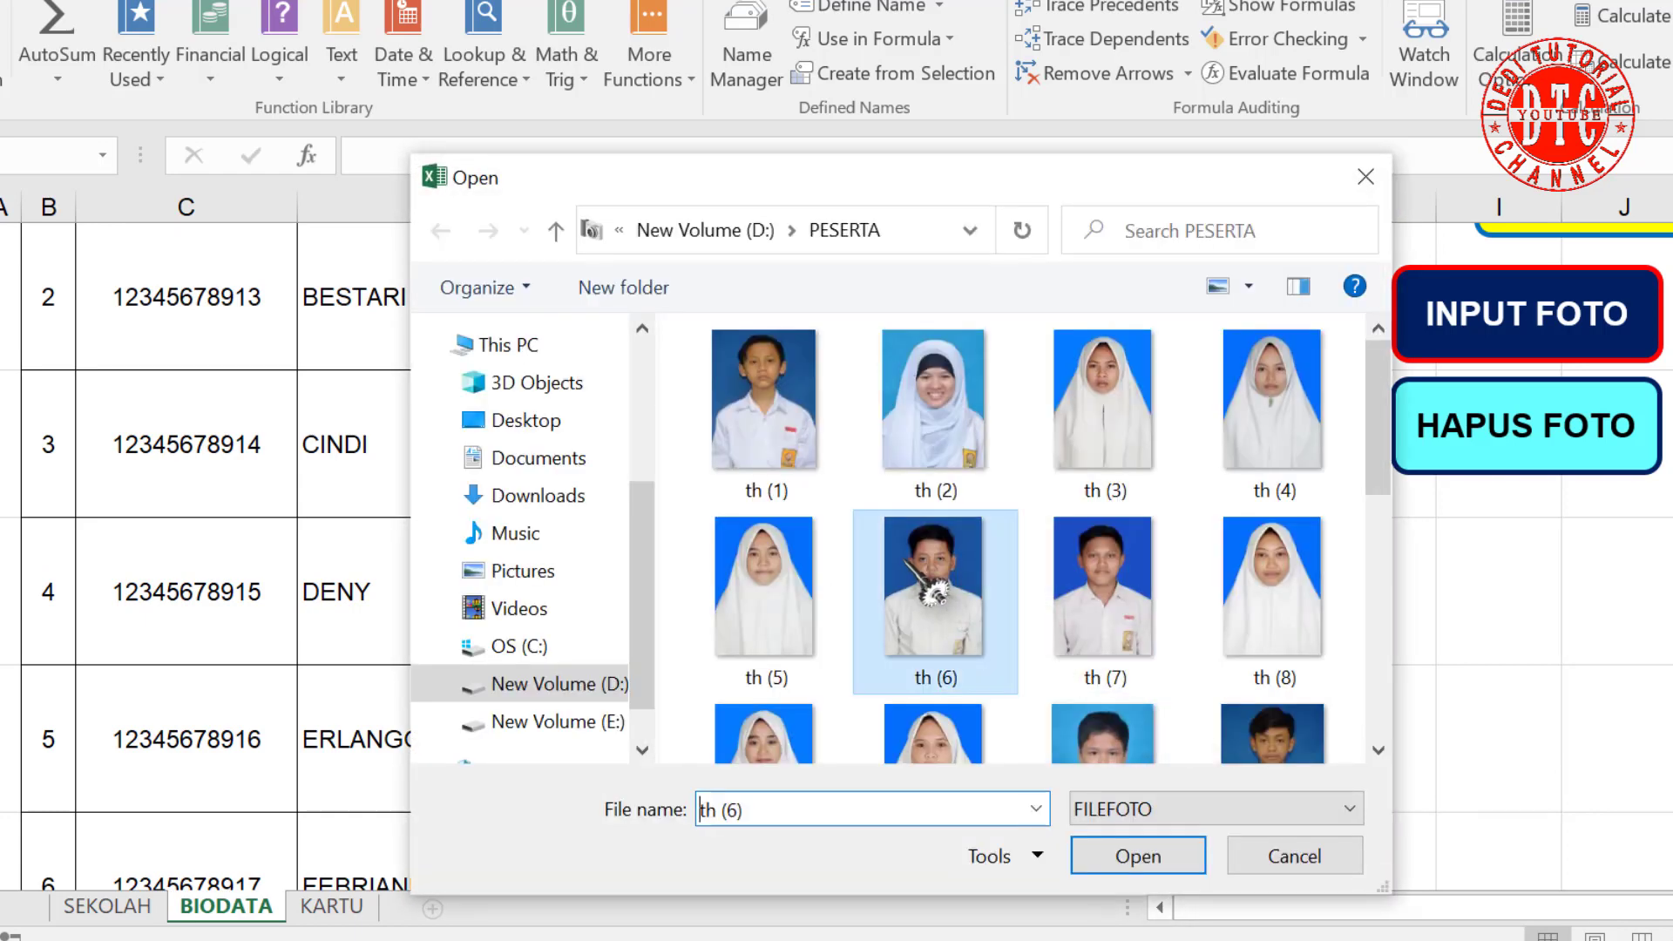
{"action": "left_click", "coordinate": [1148, 856]}
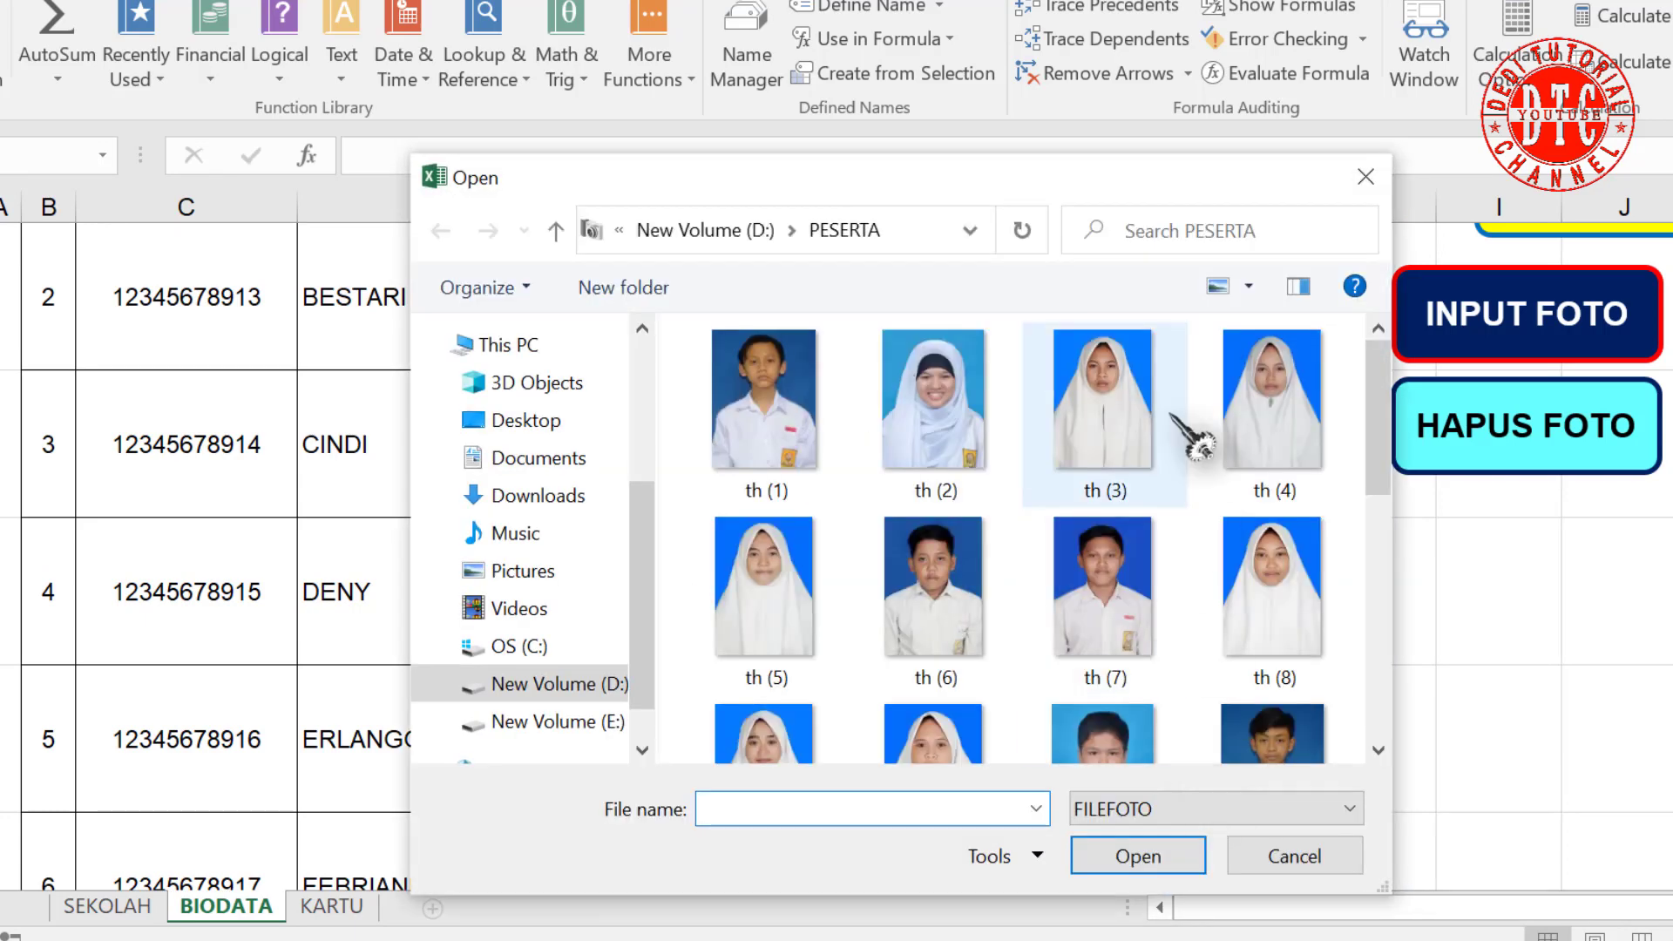
Step: Insert photos th (7), th (8), th (11), th (12), th (13) and th (19), then cancel the picker
{"action": "left_click_drag", "start_coordinate": [1144, 179], "coordinate": [1152, 57]}
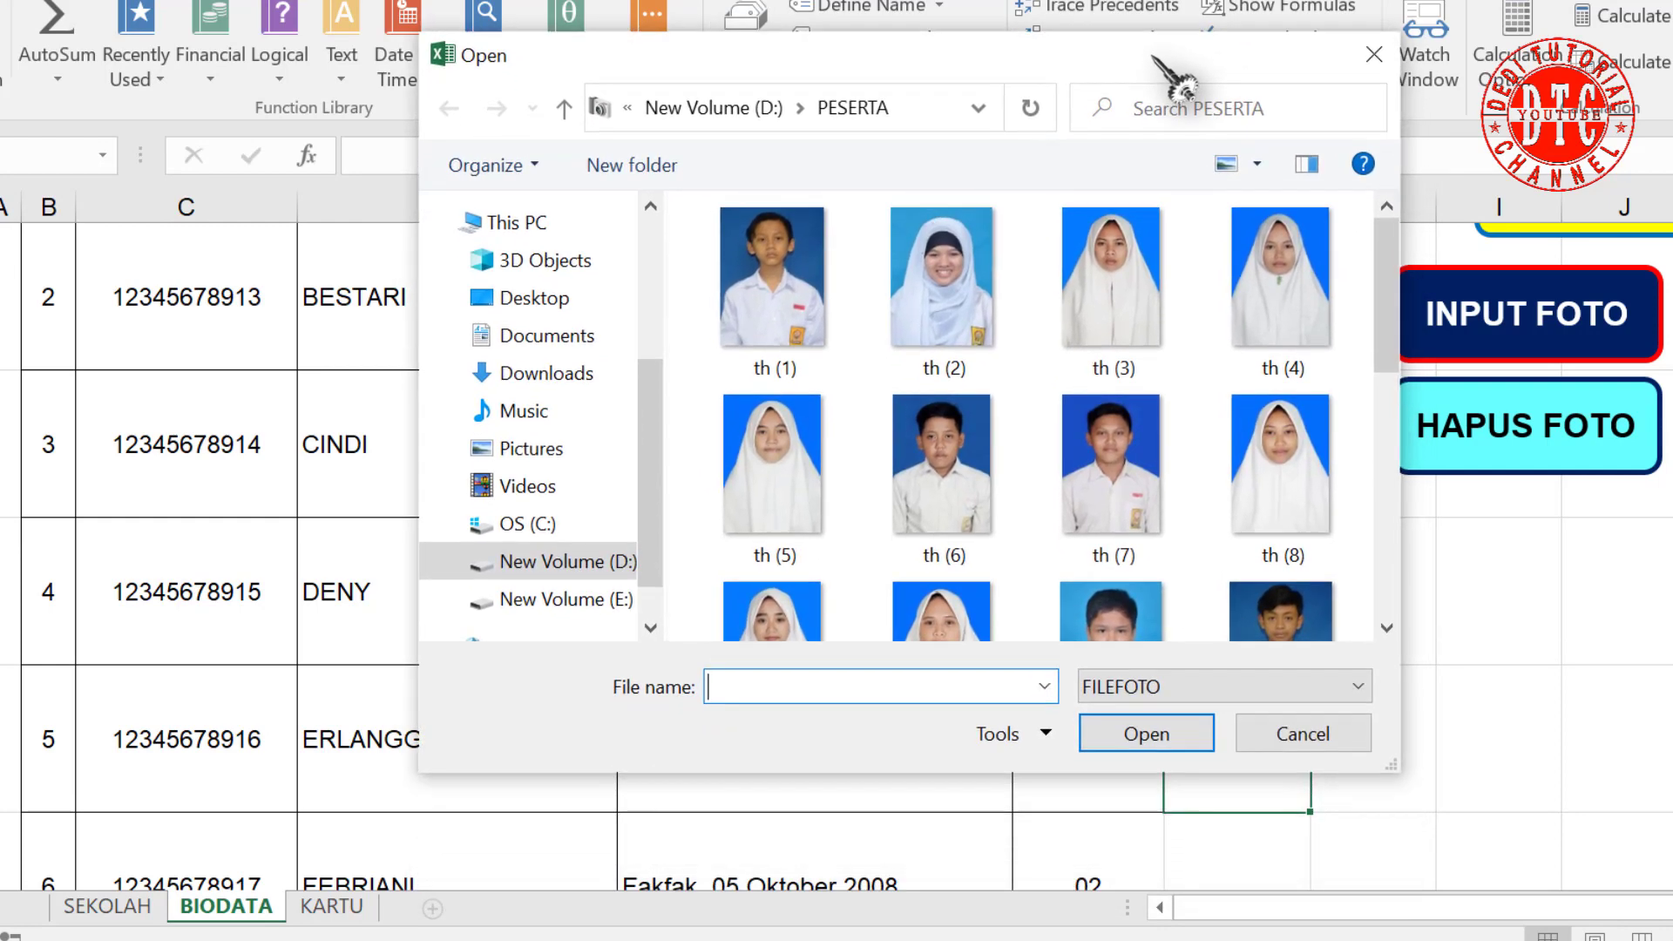
{"action": "left_click", "coordinate": [1113, 513]}
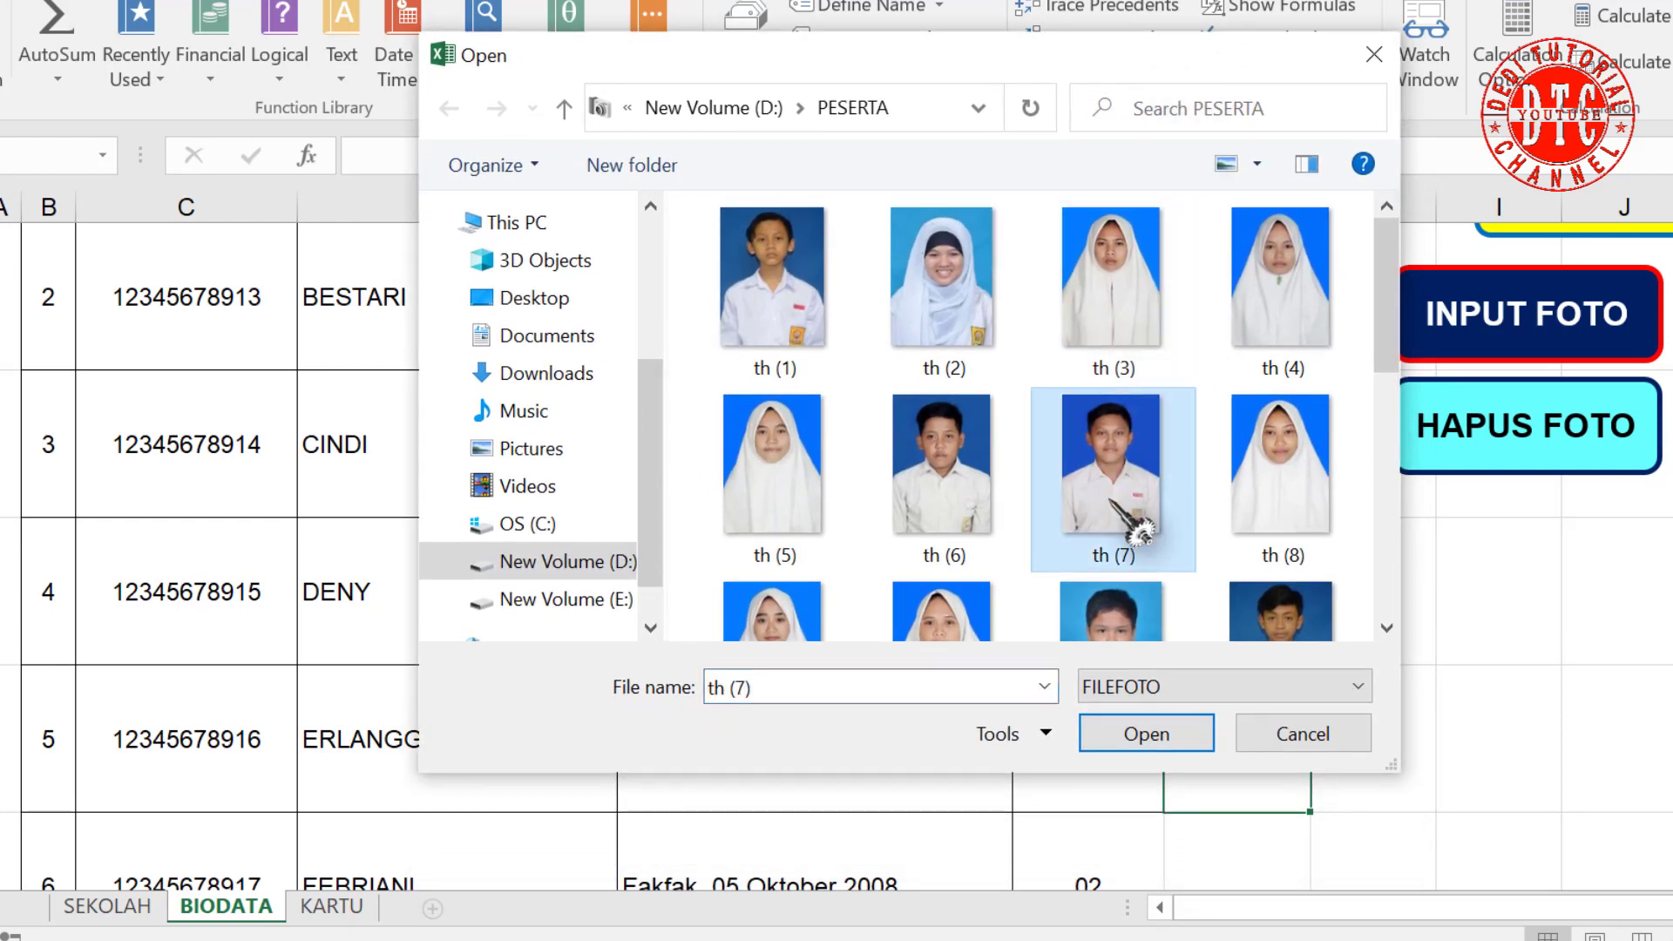
{"action": "left_click", "coordinate": [1145, 735]}
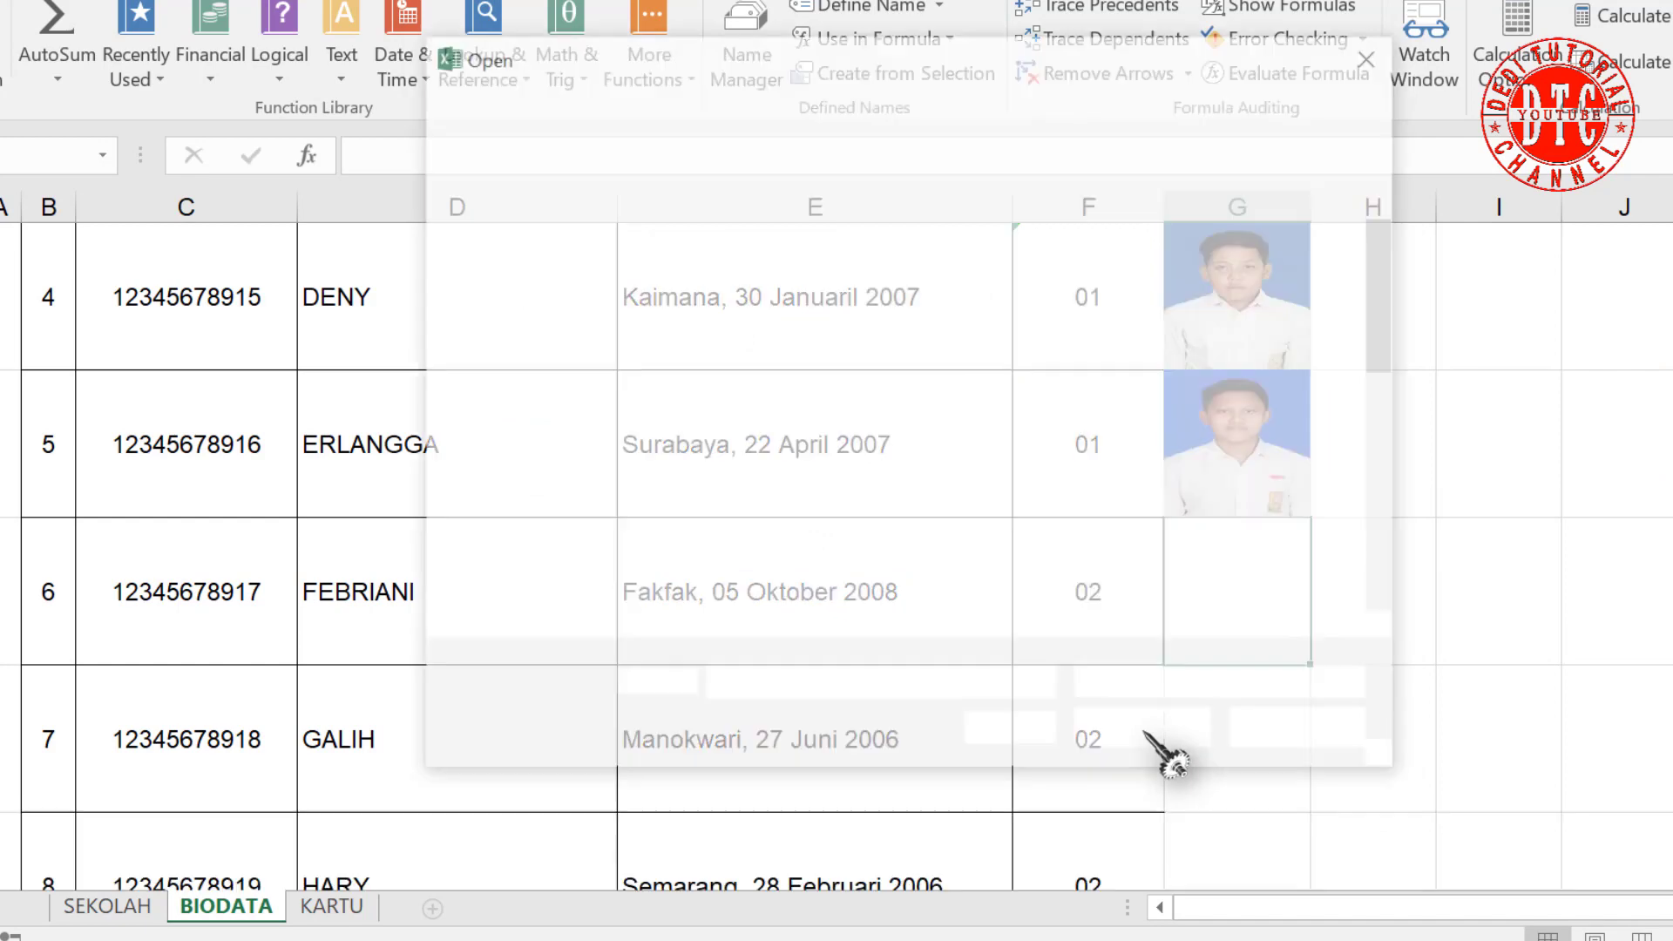
{"action": "left_click", "coordinate": [1316, 492]}
{"action": "left_click", "coordinate": [1150, 735]}
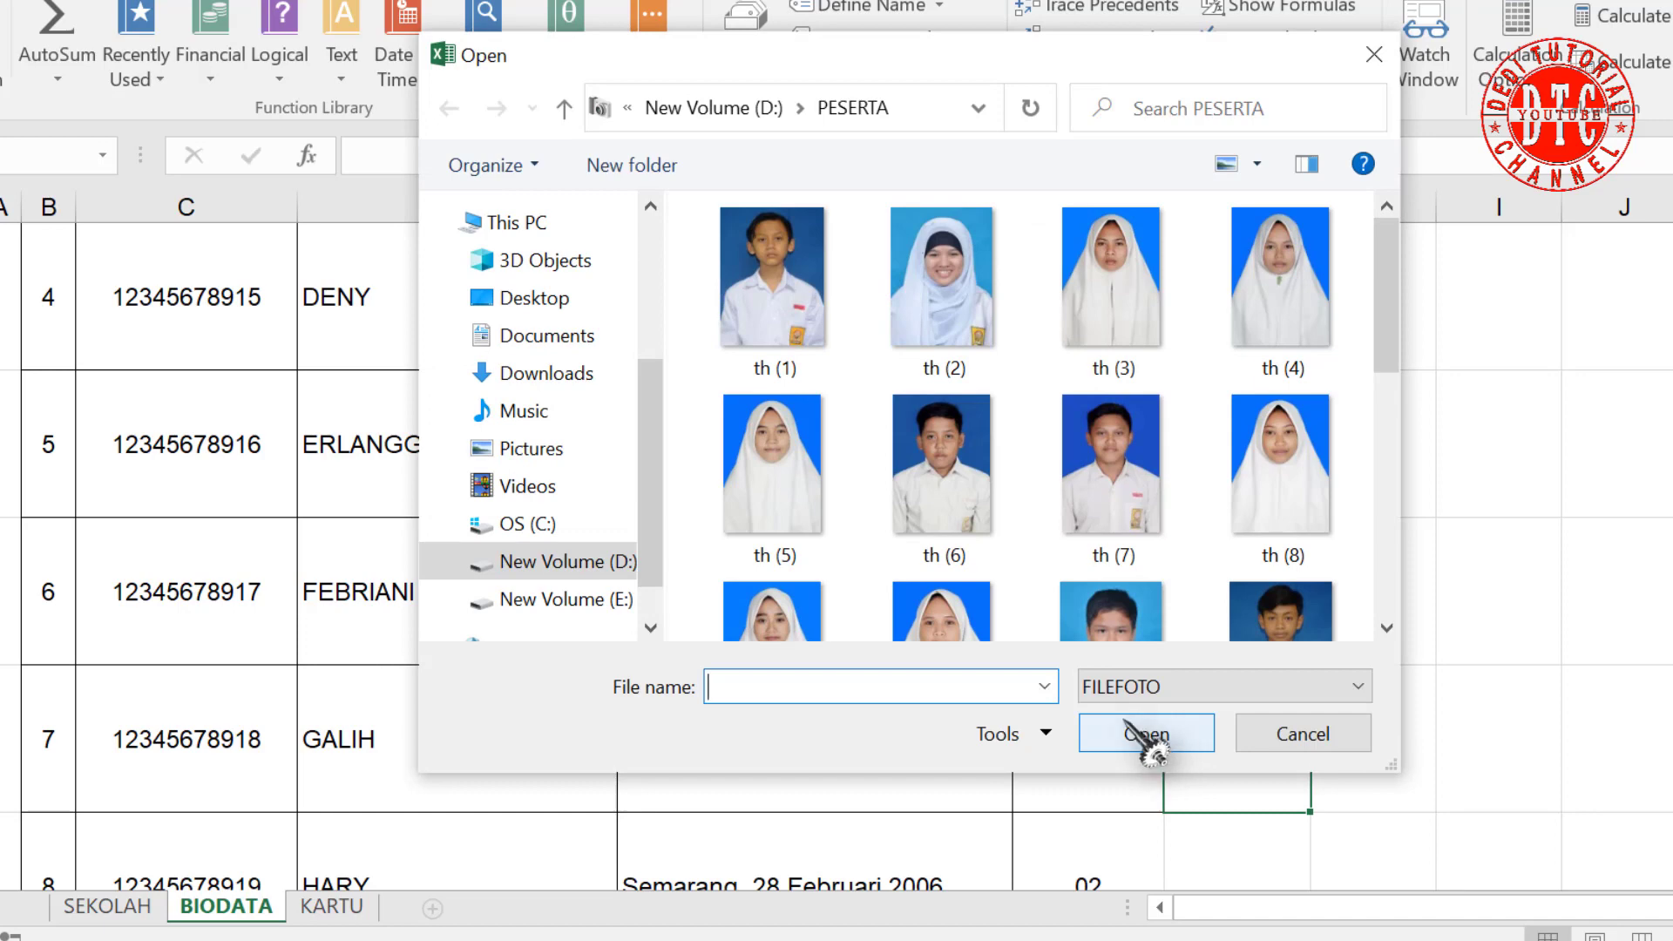
{"action": "left_click", "coordinate": [1133, 623]}
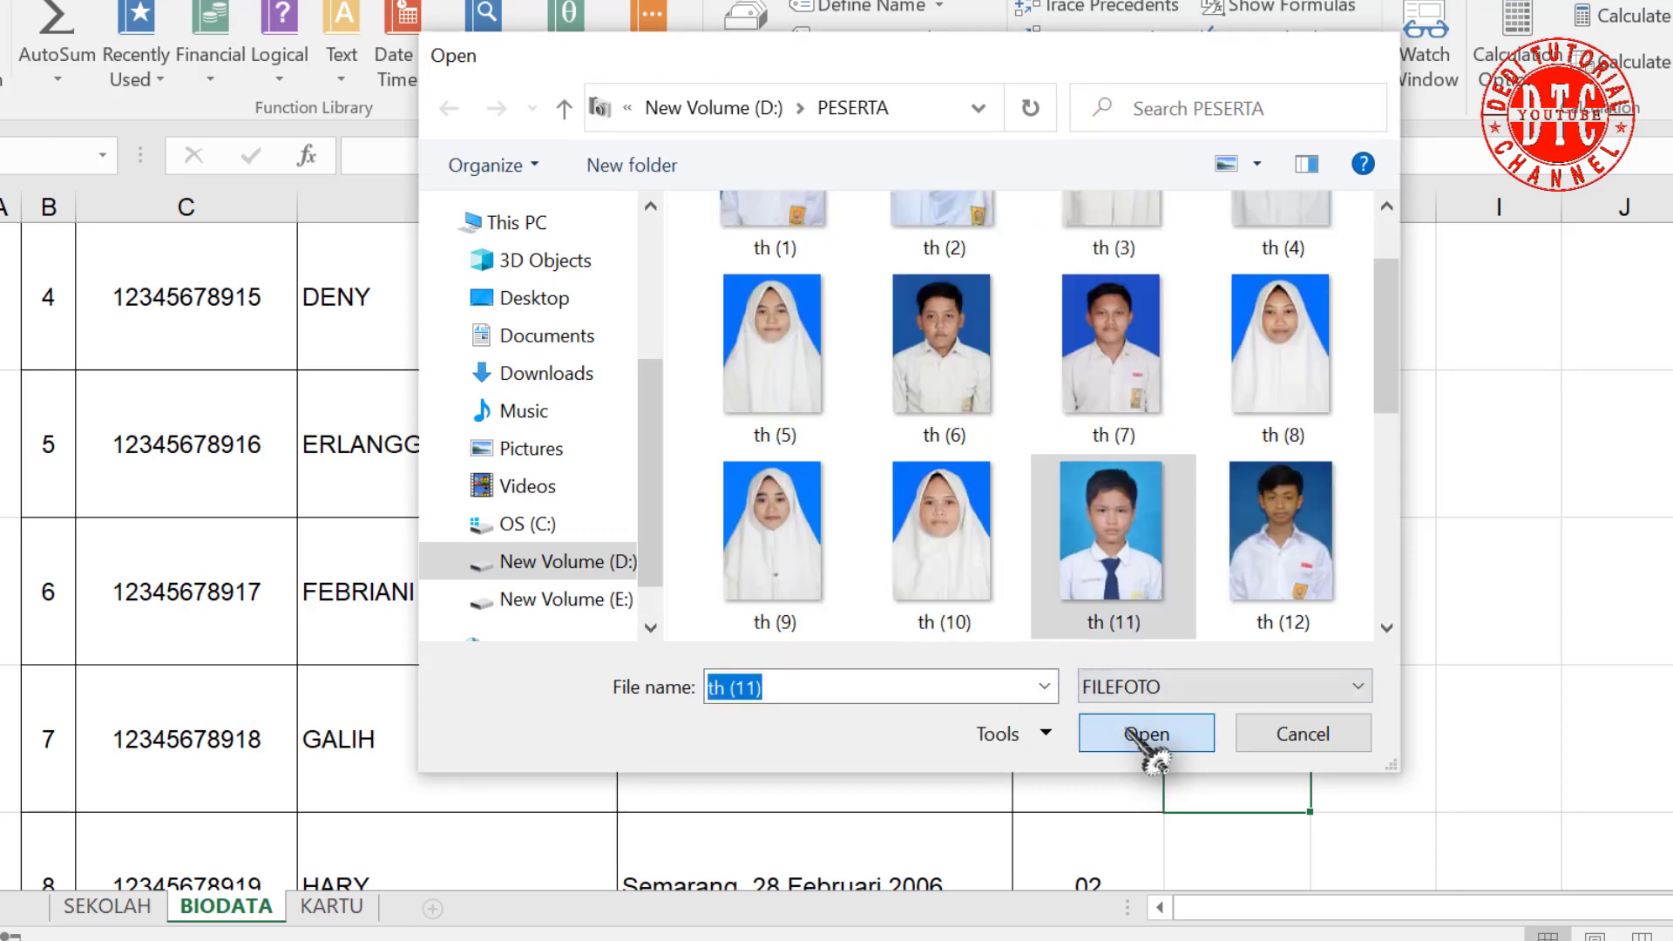
{"action": "left_click", "coordinate": [1150, 735]}
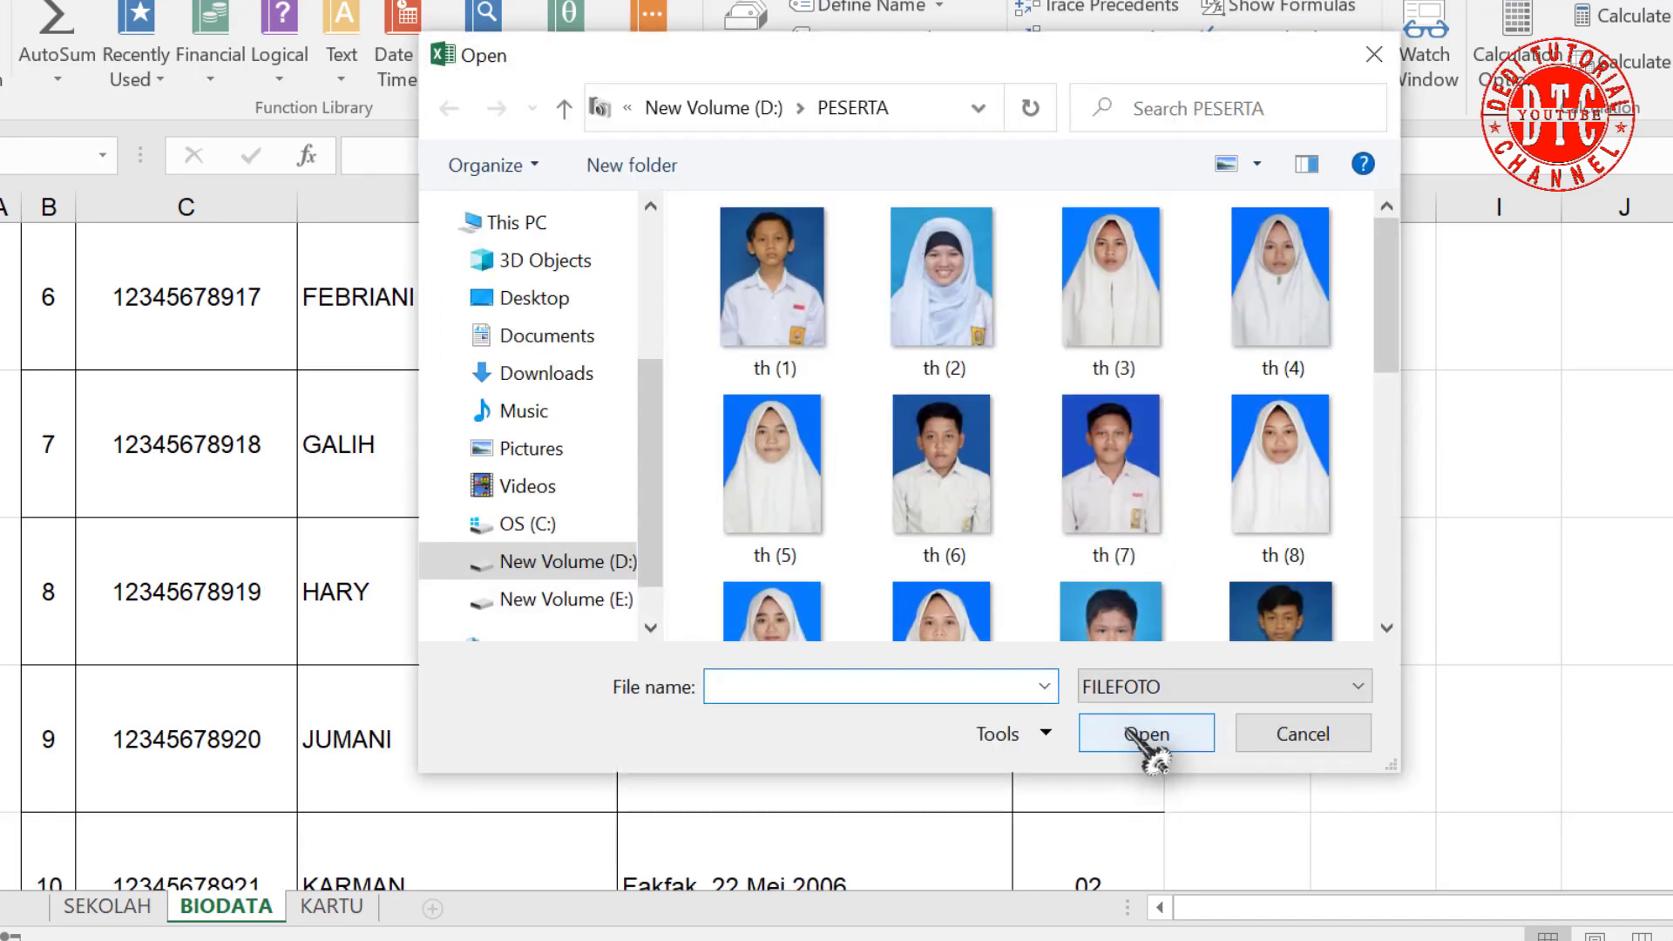
{"action": "left_click", "coordinate": [1306, 628]}
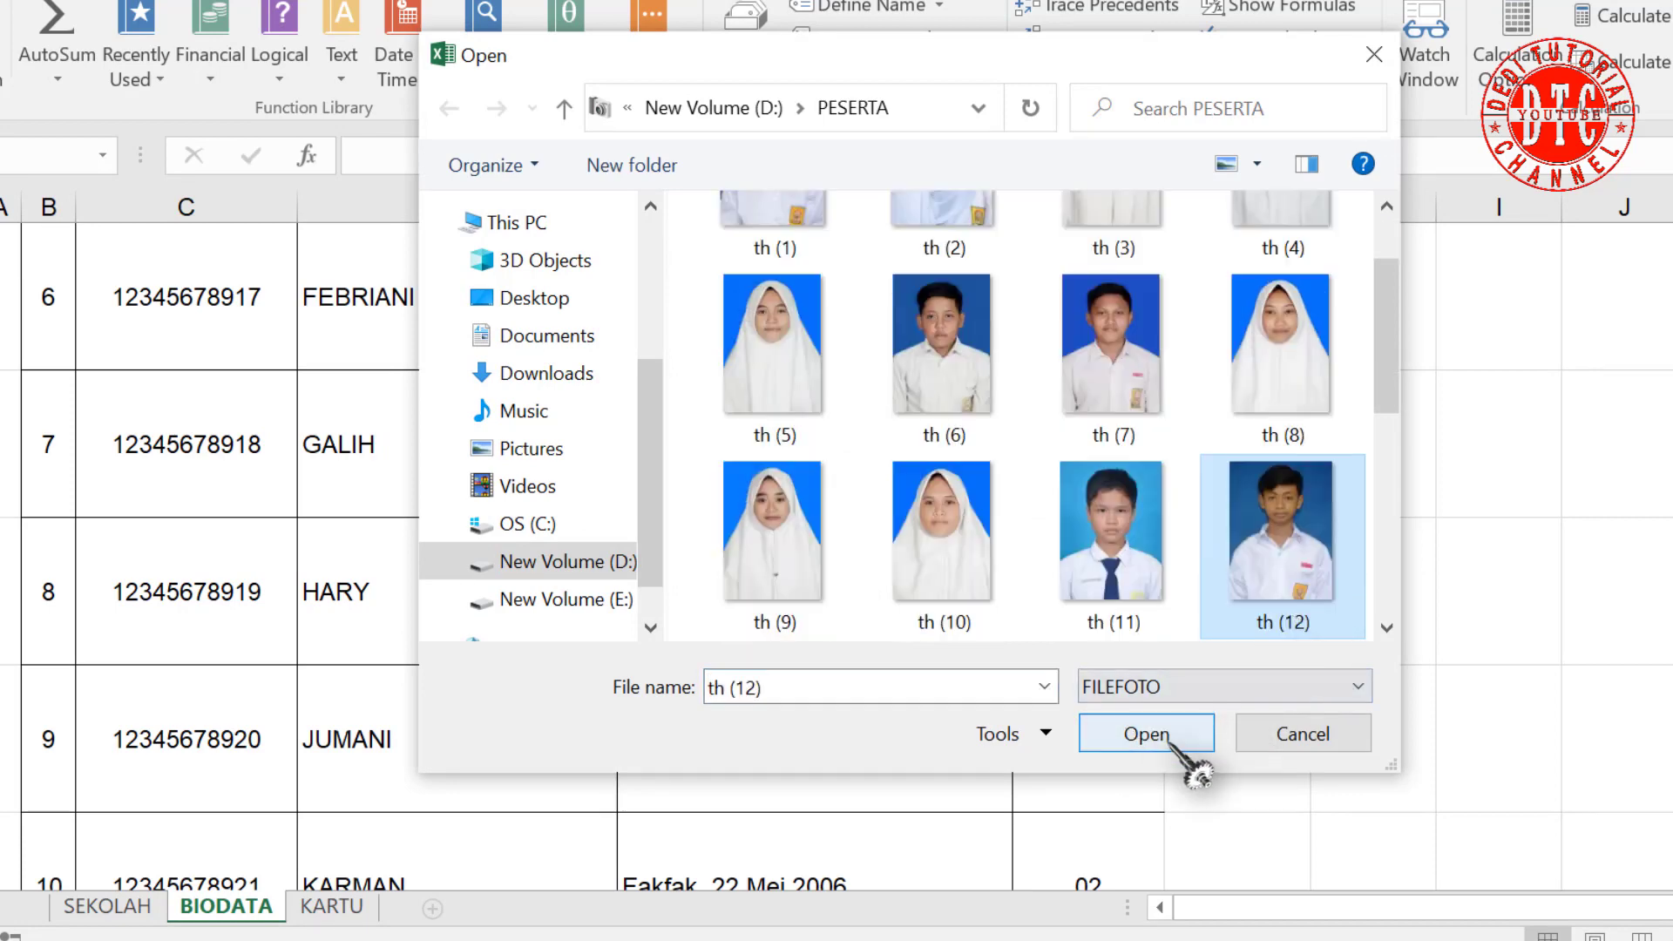
{"action": "left_click", "coordinate": [1167, 735]}
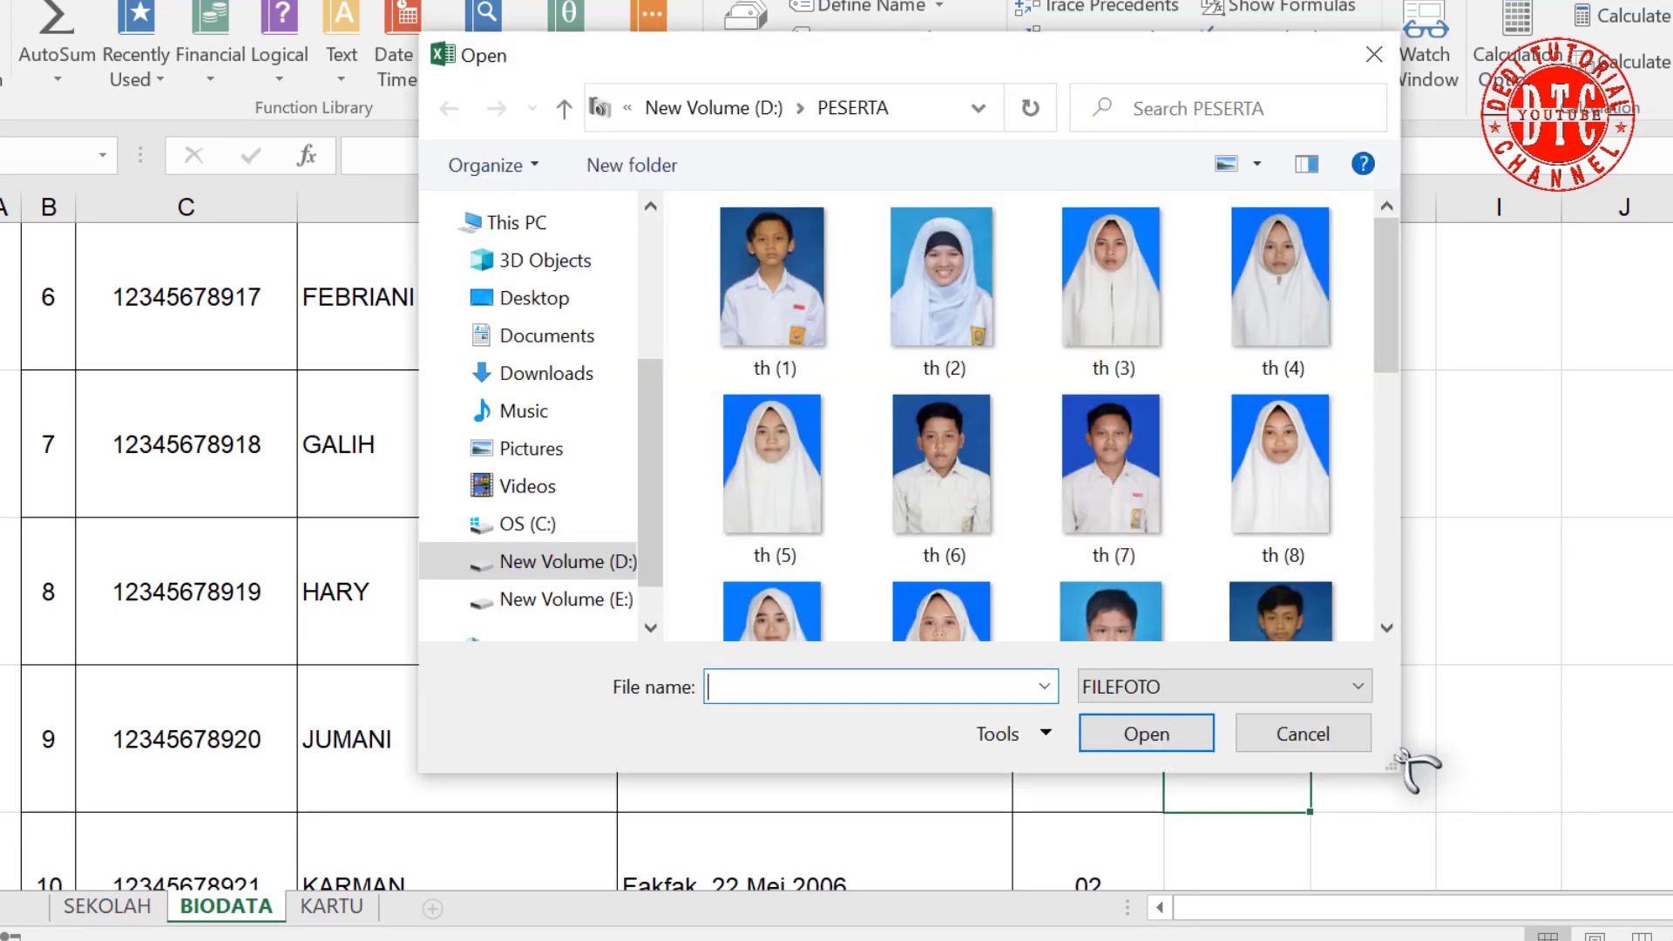
{"action": "scroll", "coordinate": [795, 609], "scroll_direction": "down", "scroll_amount": 3}
{"action": "left_click", "coordinate": [796, 609]}
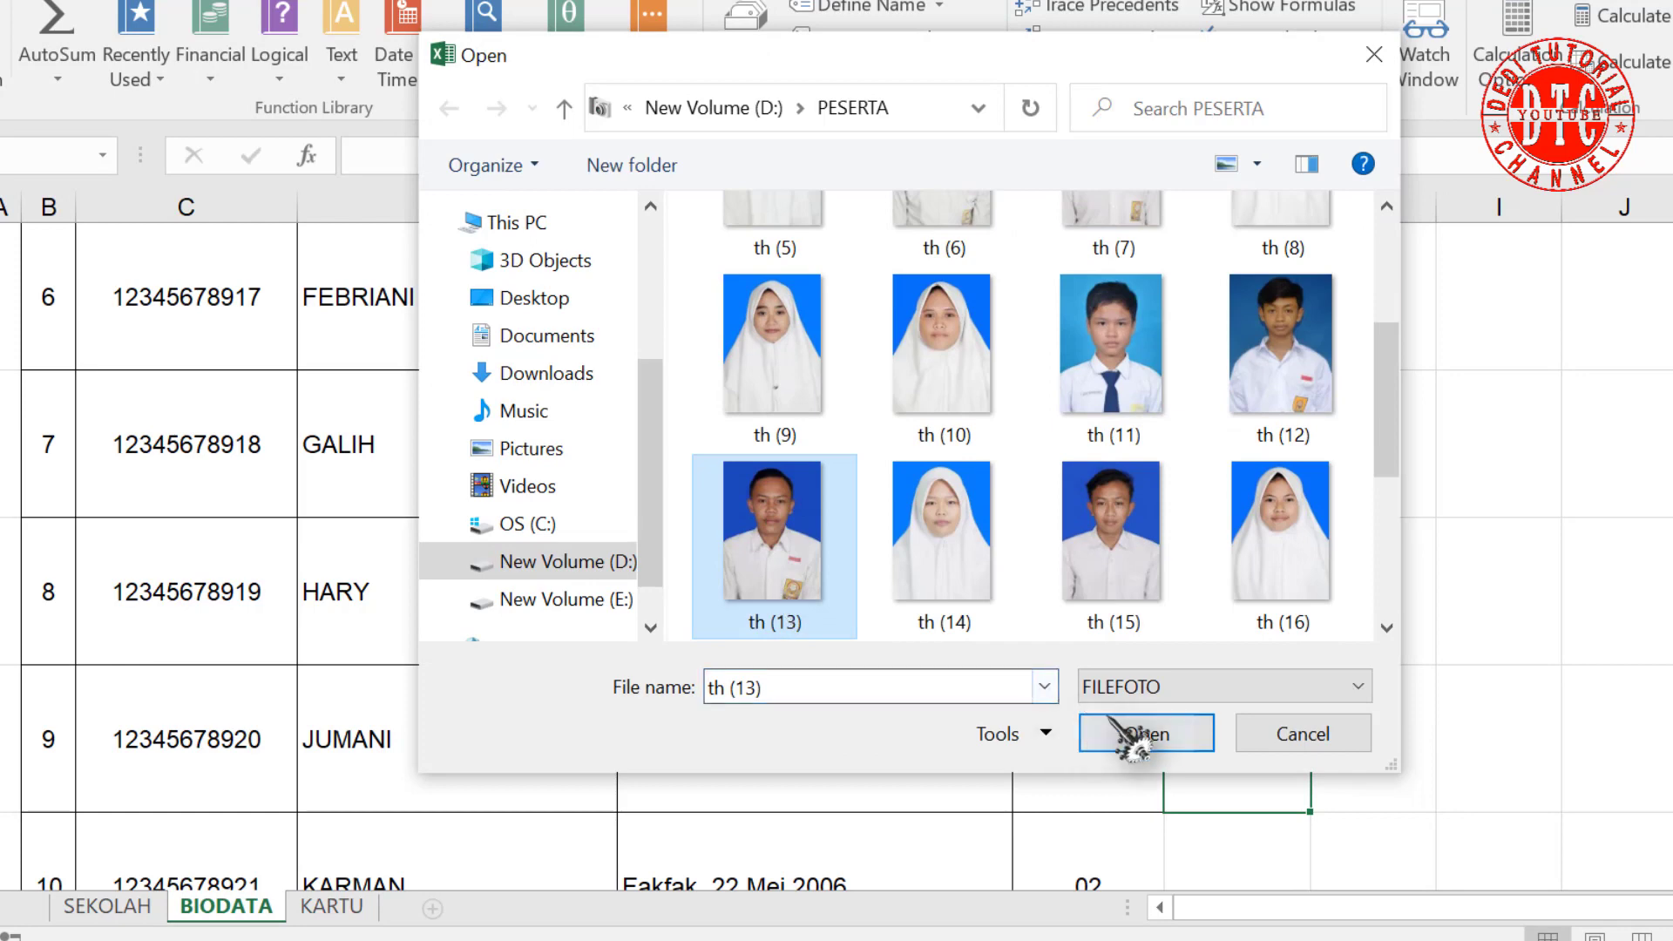
{"action": "left_click", "coordinate": [1132, 734]}
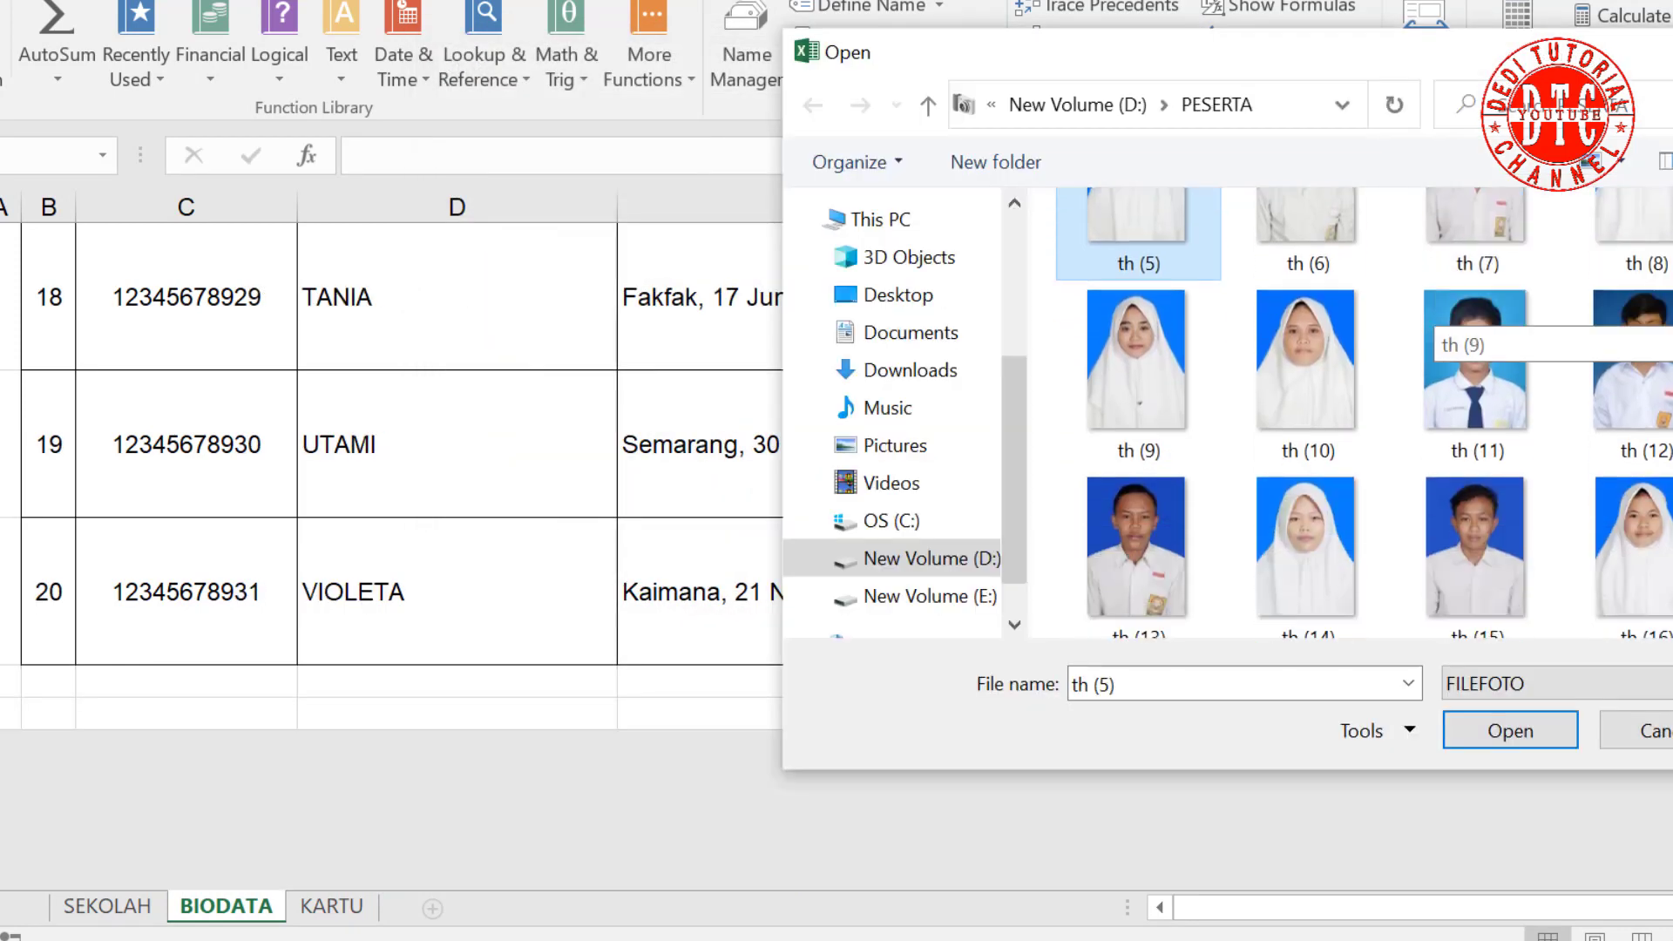
{"action": "scroll", "coordinate": [1473, 332], "scroll_direction": "down", "scroll_amount": 2}
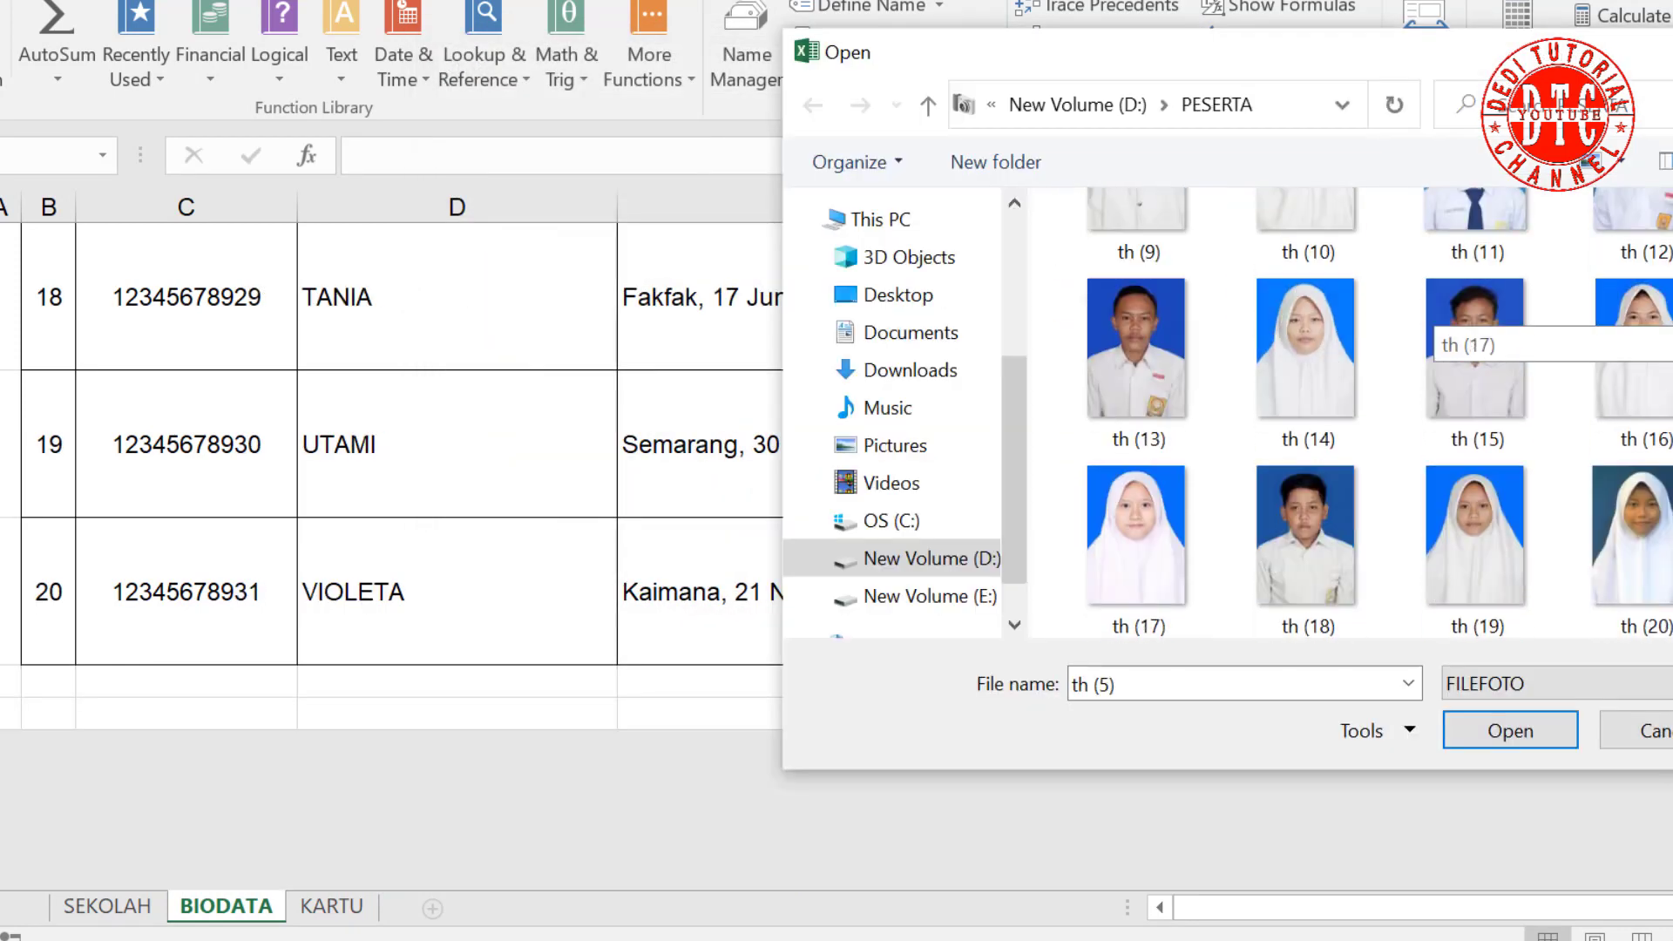
{"action": "scroll", "coordinate": [1472, 331], "scroll_direction": "down", "scroll_amount": 2}
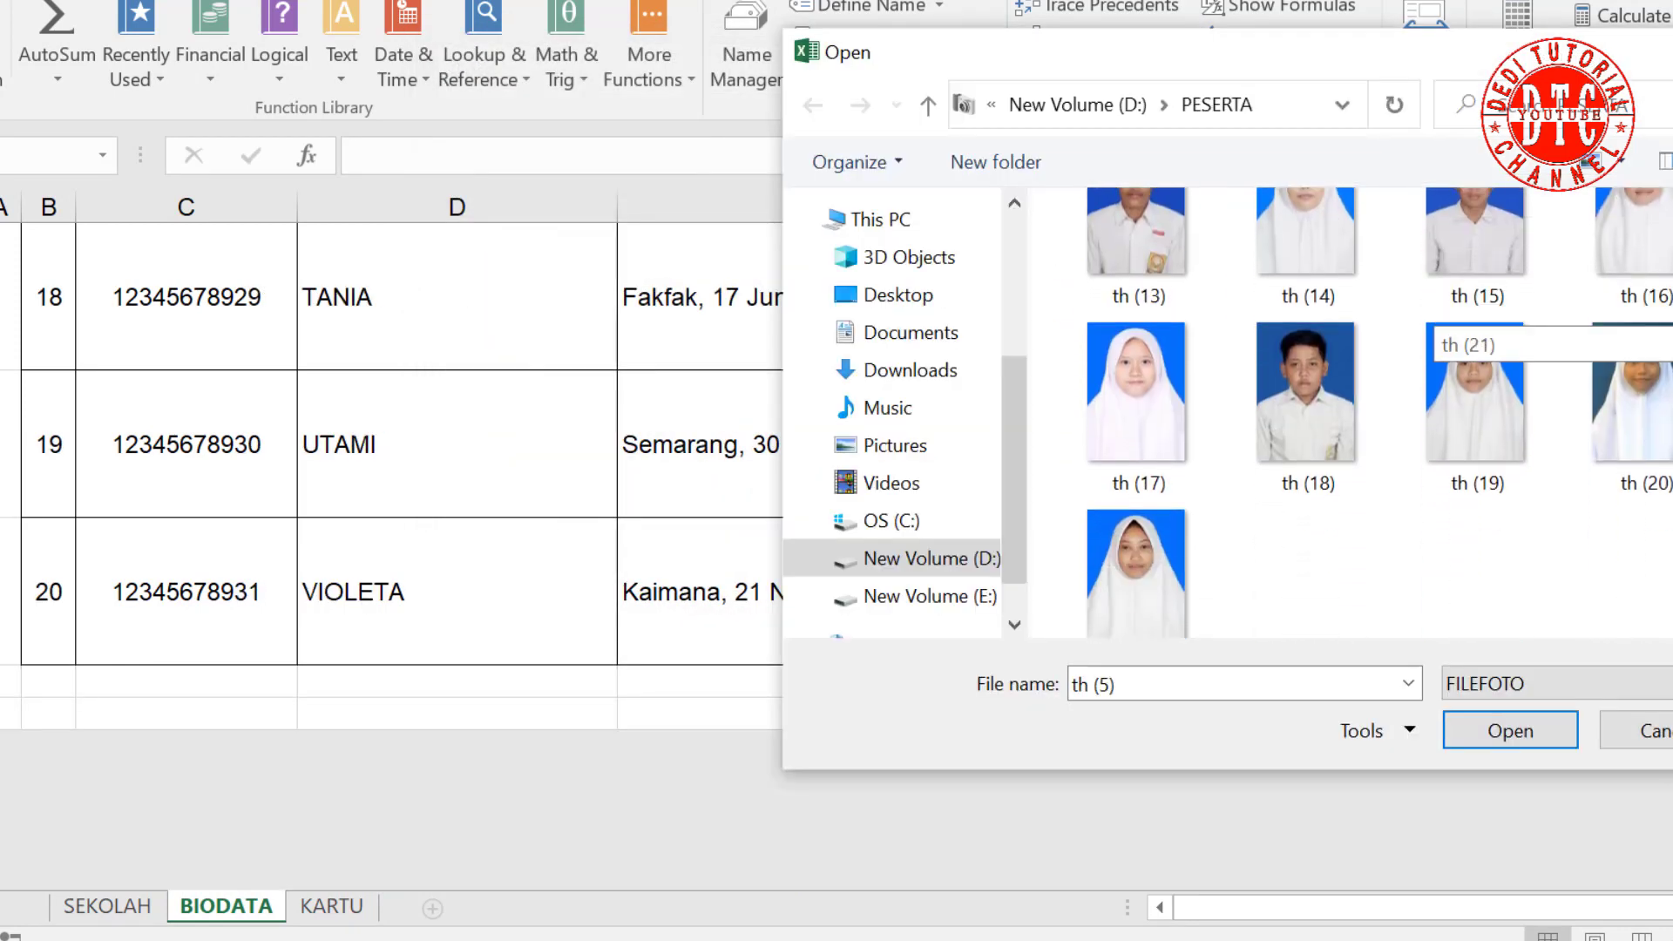
{"action": "left_click", "coordinate": [1530, 439]}
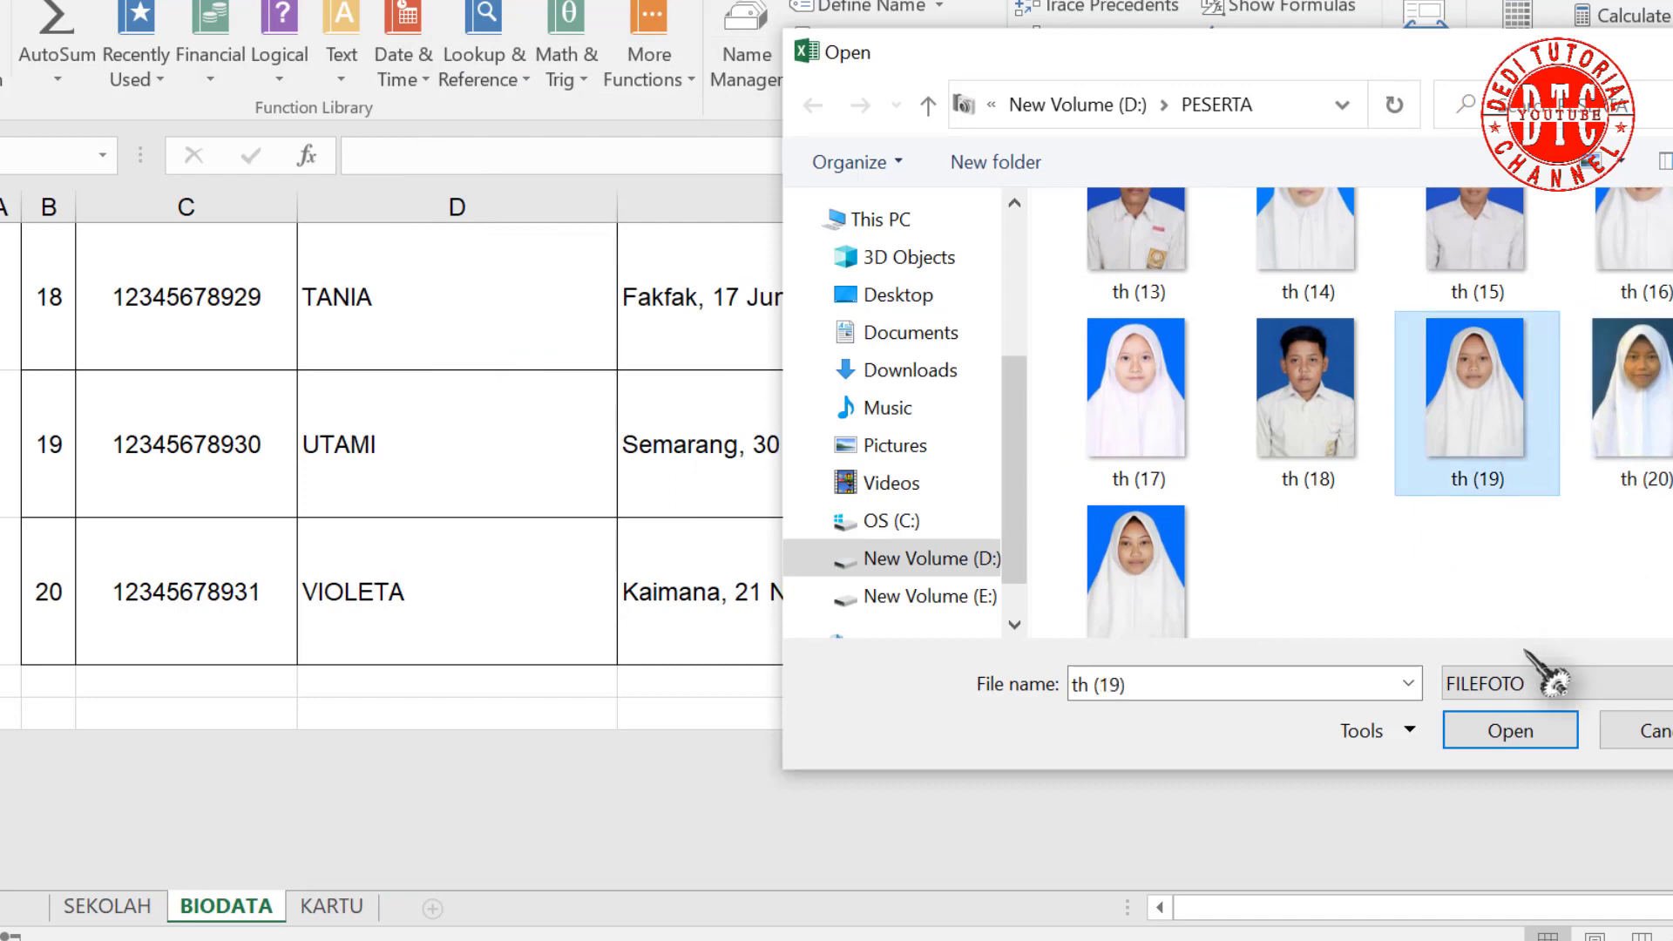
{"action": "left_click", "coordinate": [1511, 732]}
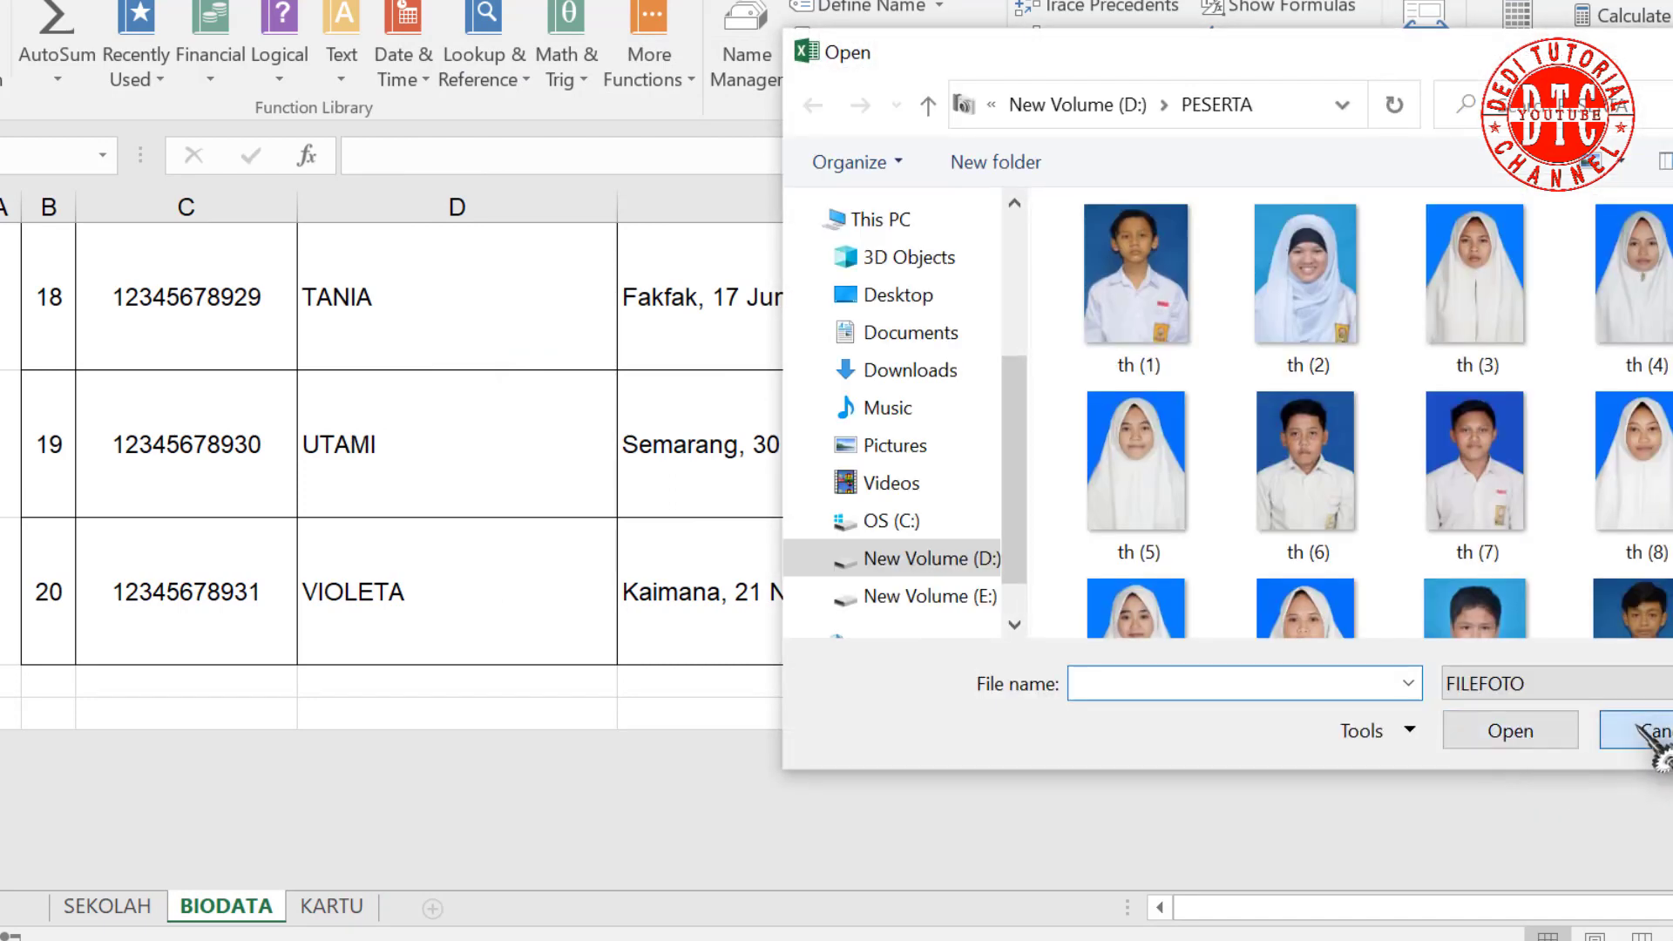
{"action": "left_click", "coordinate": [1643, 732]}
{"action": "scroll", "coordinate": [1384, 712], "scroll_direction": "up", "scroll_amount": 10}
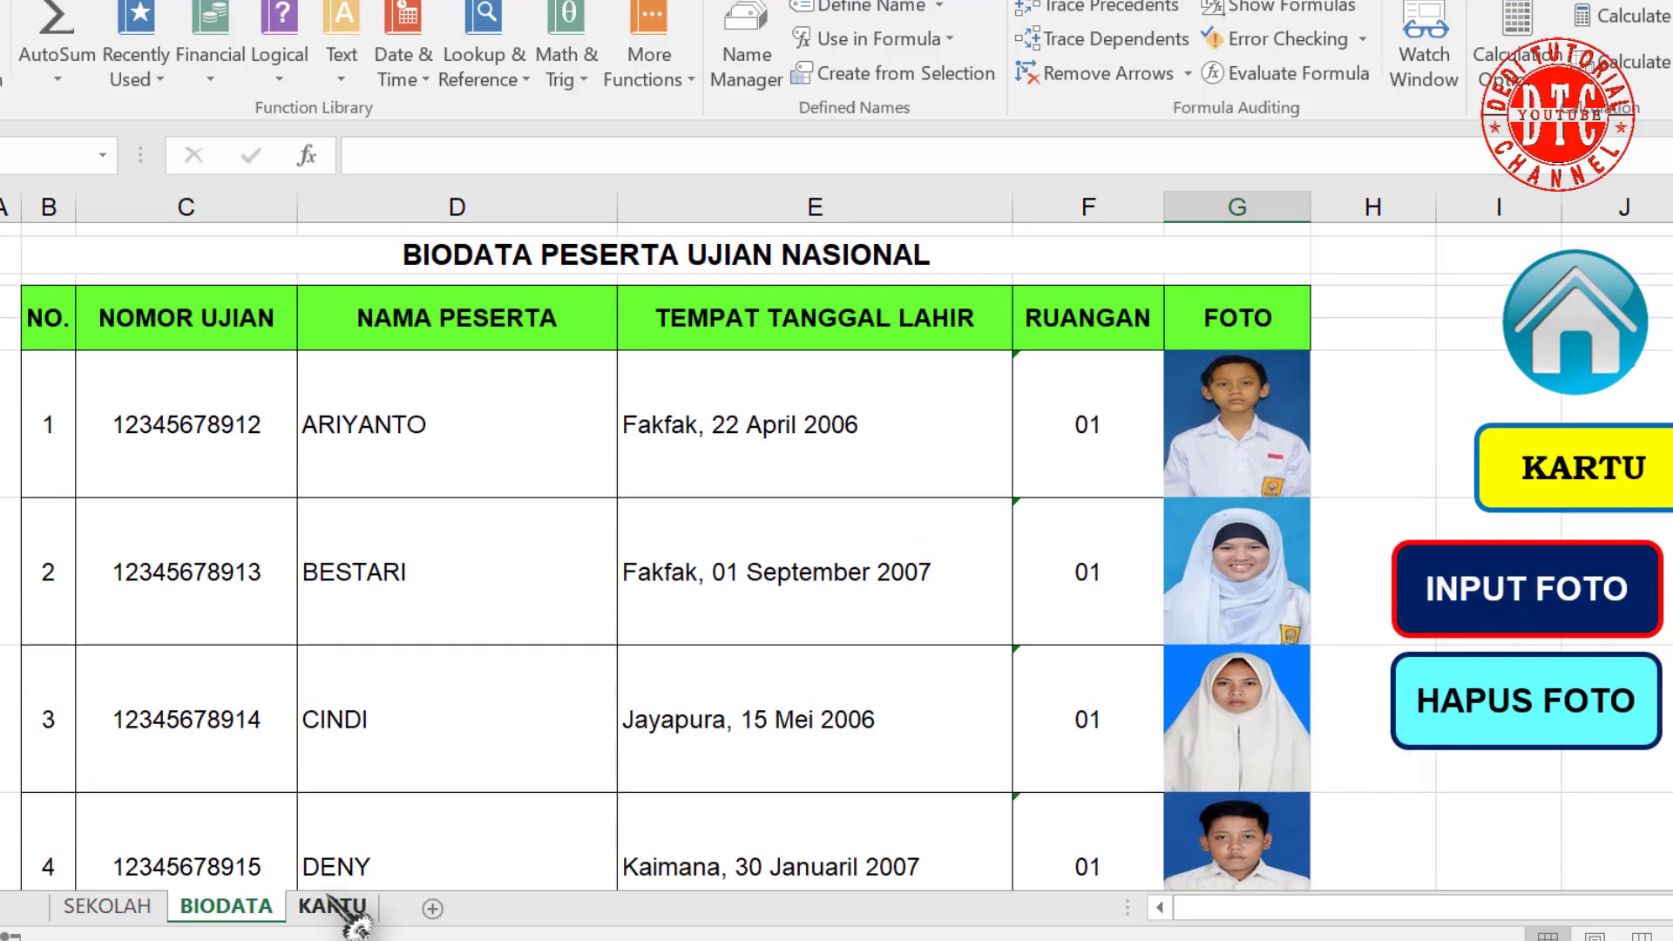
Step: On the KARTU sheet, select card 1's photo to reveal its =BIODATA!$G$6 link
{"action": "left_click", "coordinate": [1618, 487]}
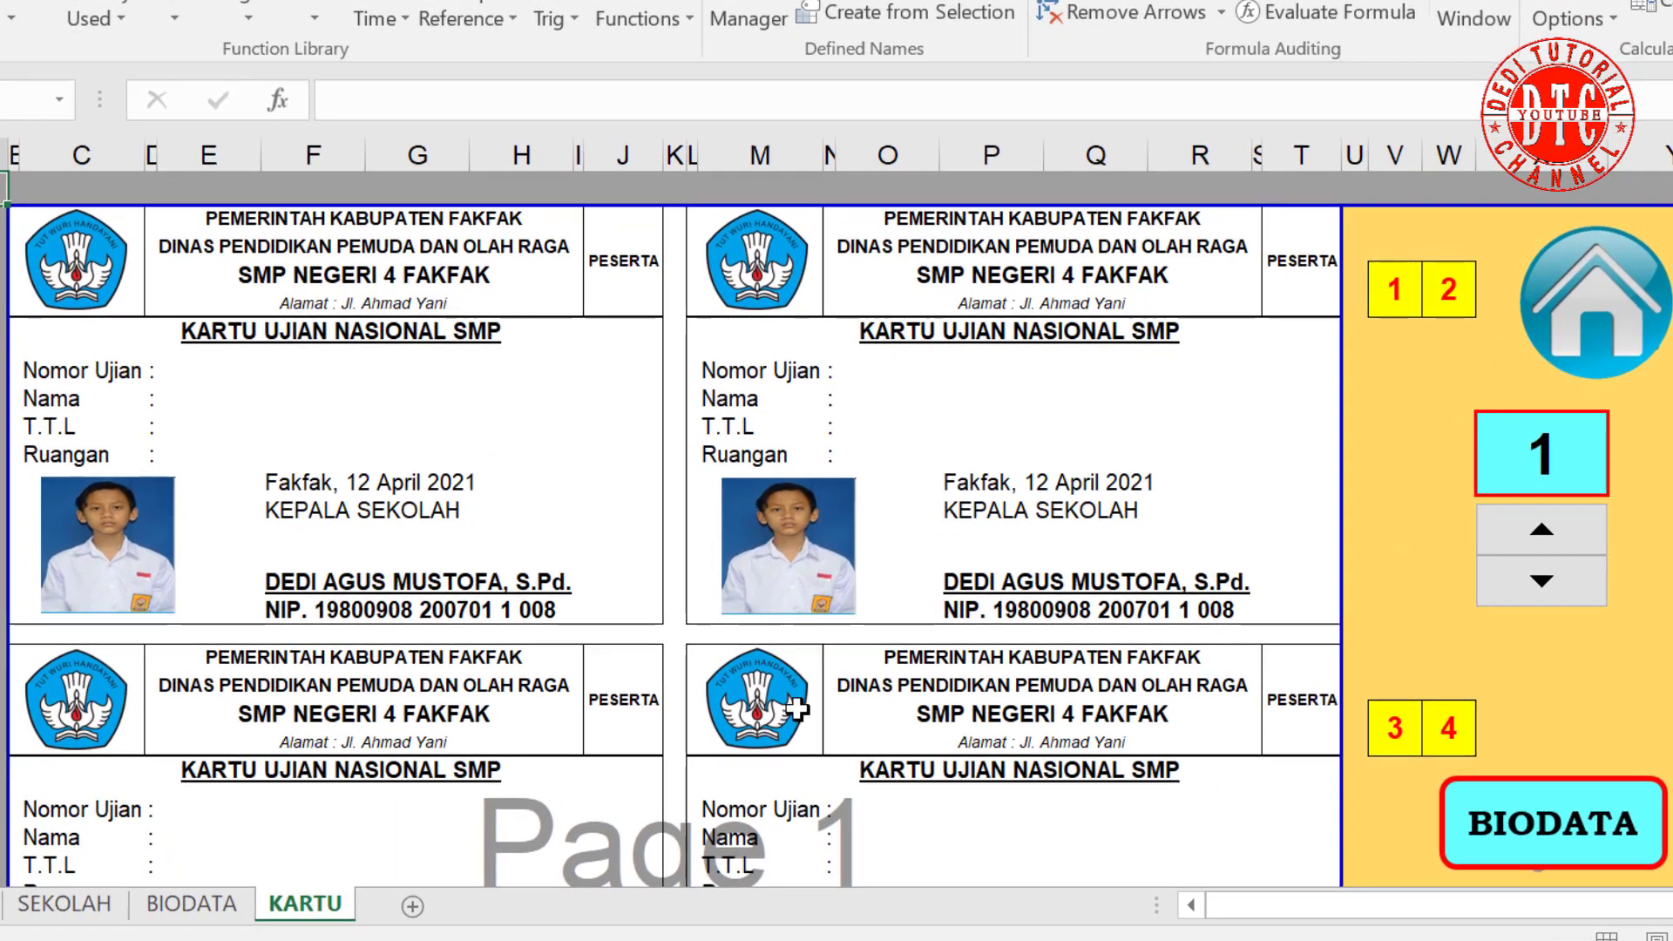
{"action": "scroll", "coordinate": [709, 754], "scroll_direction": "down", "scroll_amount": 3}
{"action": "scroll", "coordinate": [709, 755], "scroll_direction": "down", "scroll_amount": 8}
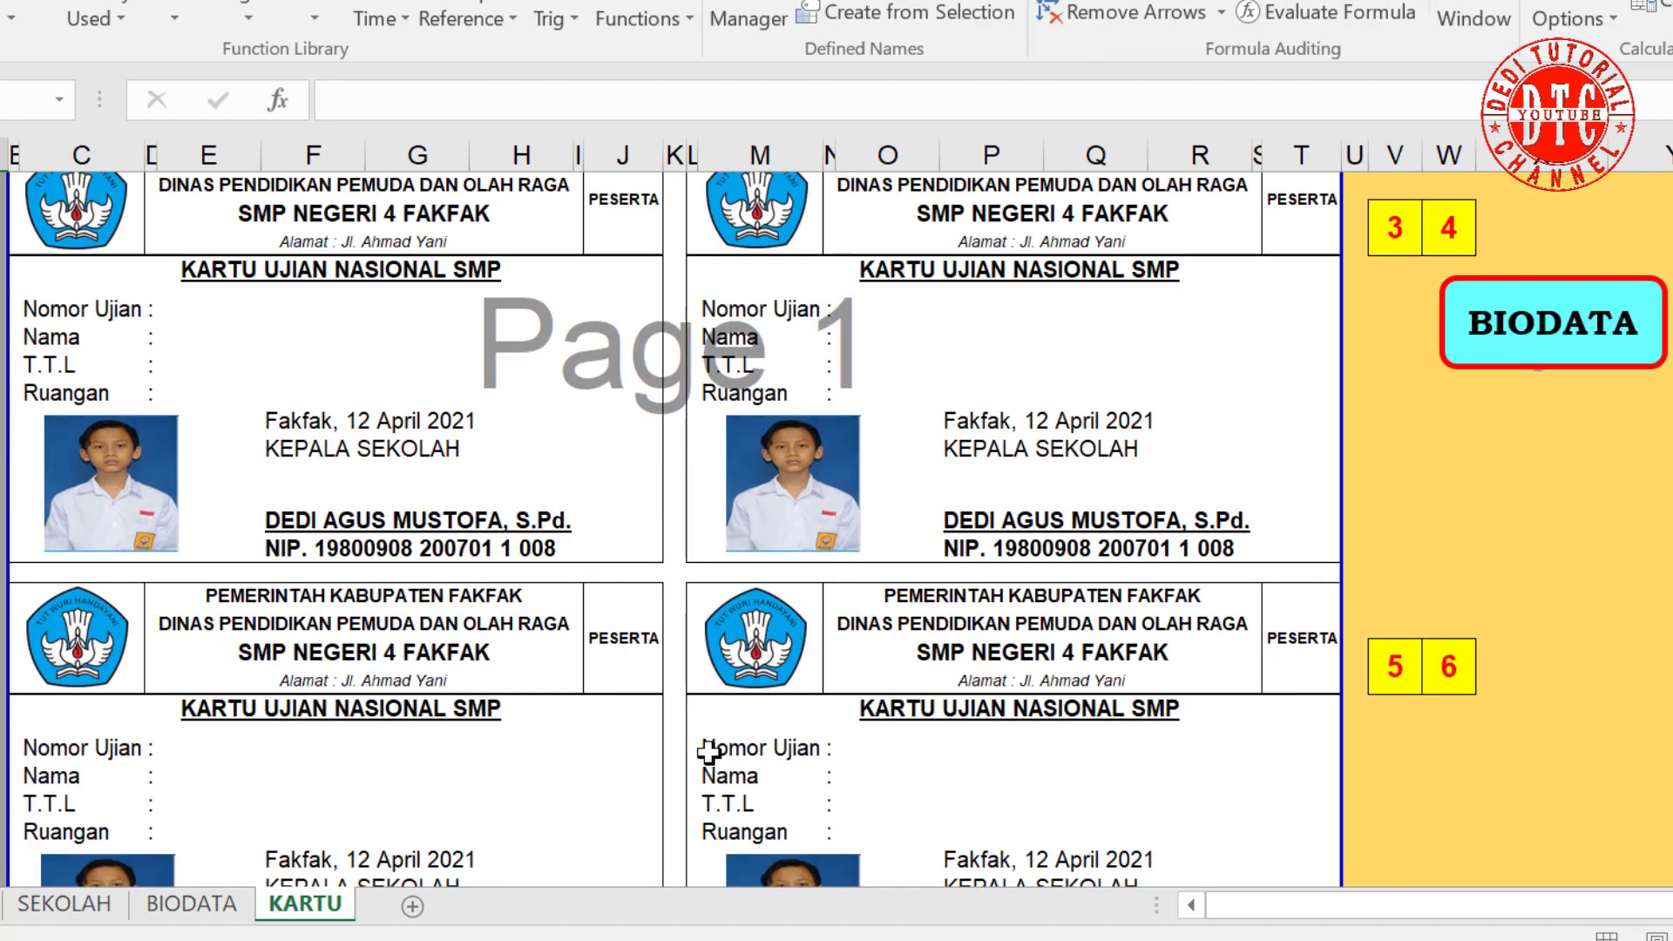
{"action": "scroll", "coordinate": [740, 792], "scroll_direction": "up", "scroll_amount": 8}
{"action": "scroll", "coordinate": [715, 772], "scroll_direction": "up", "scroll_amount": 4}
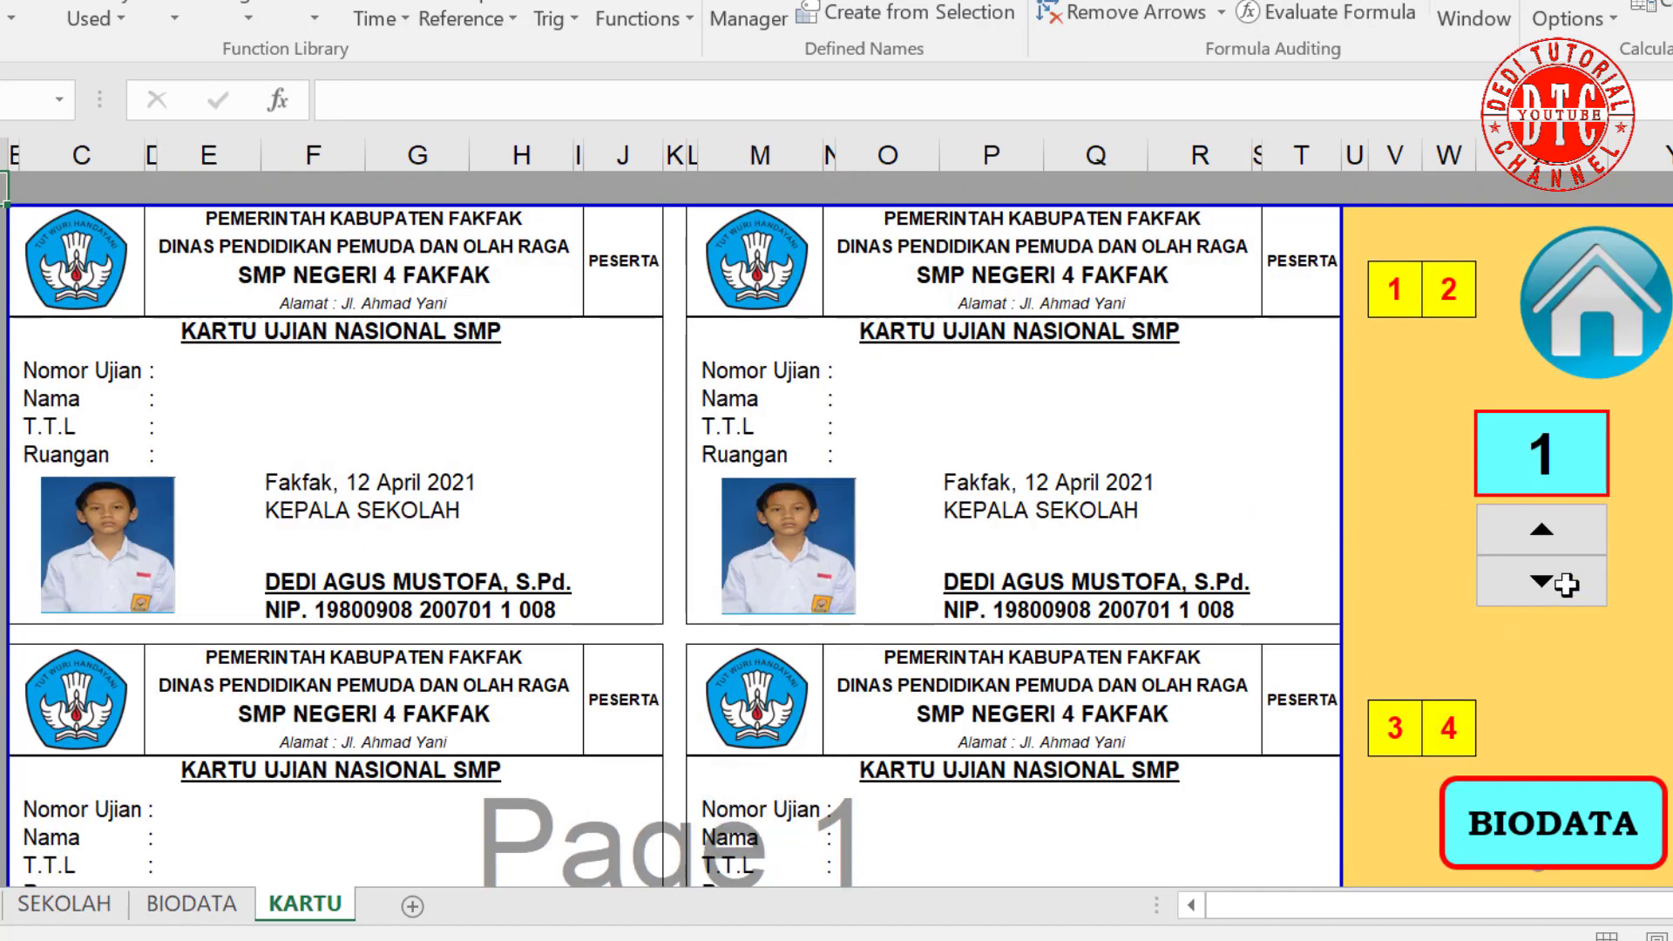
{"action": "left_click", "coordinate": [1540, 530]}
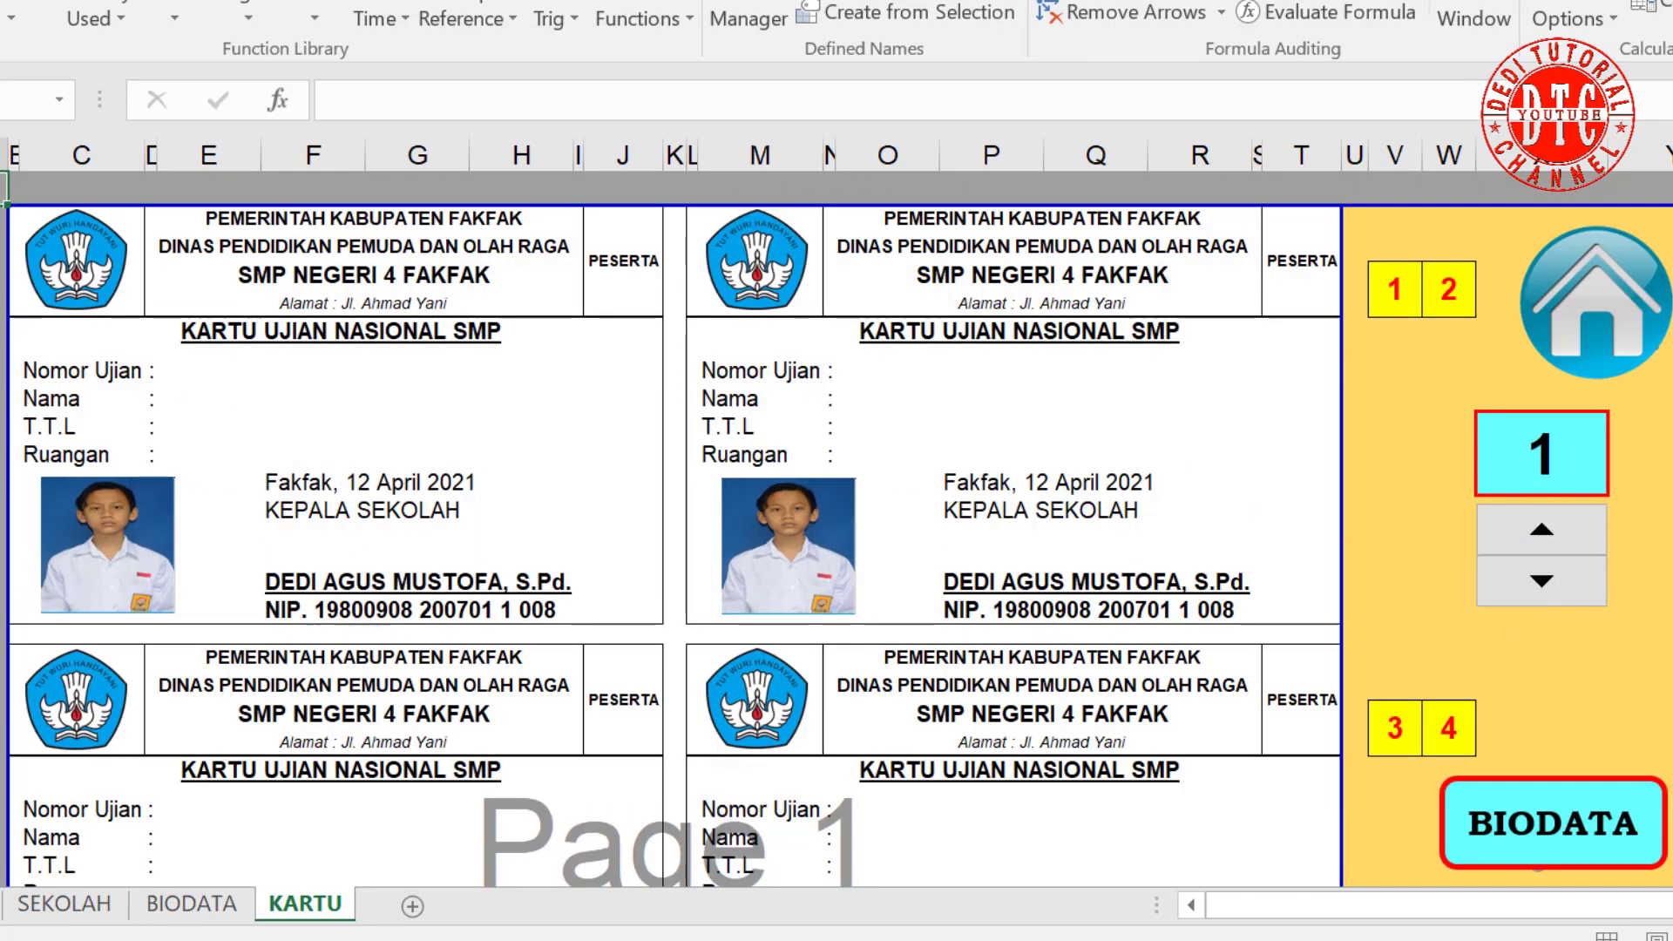
{"action": "left_click", "coordinate": [101, 575]}
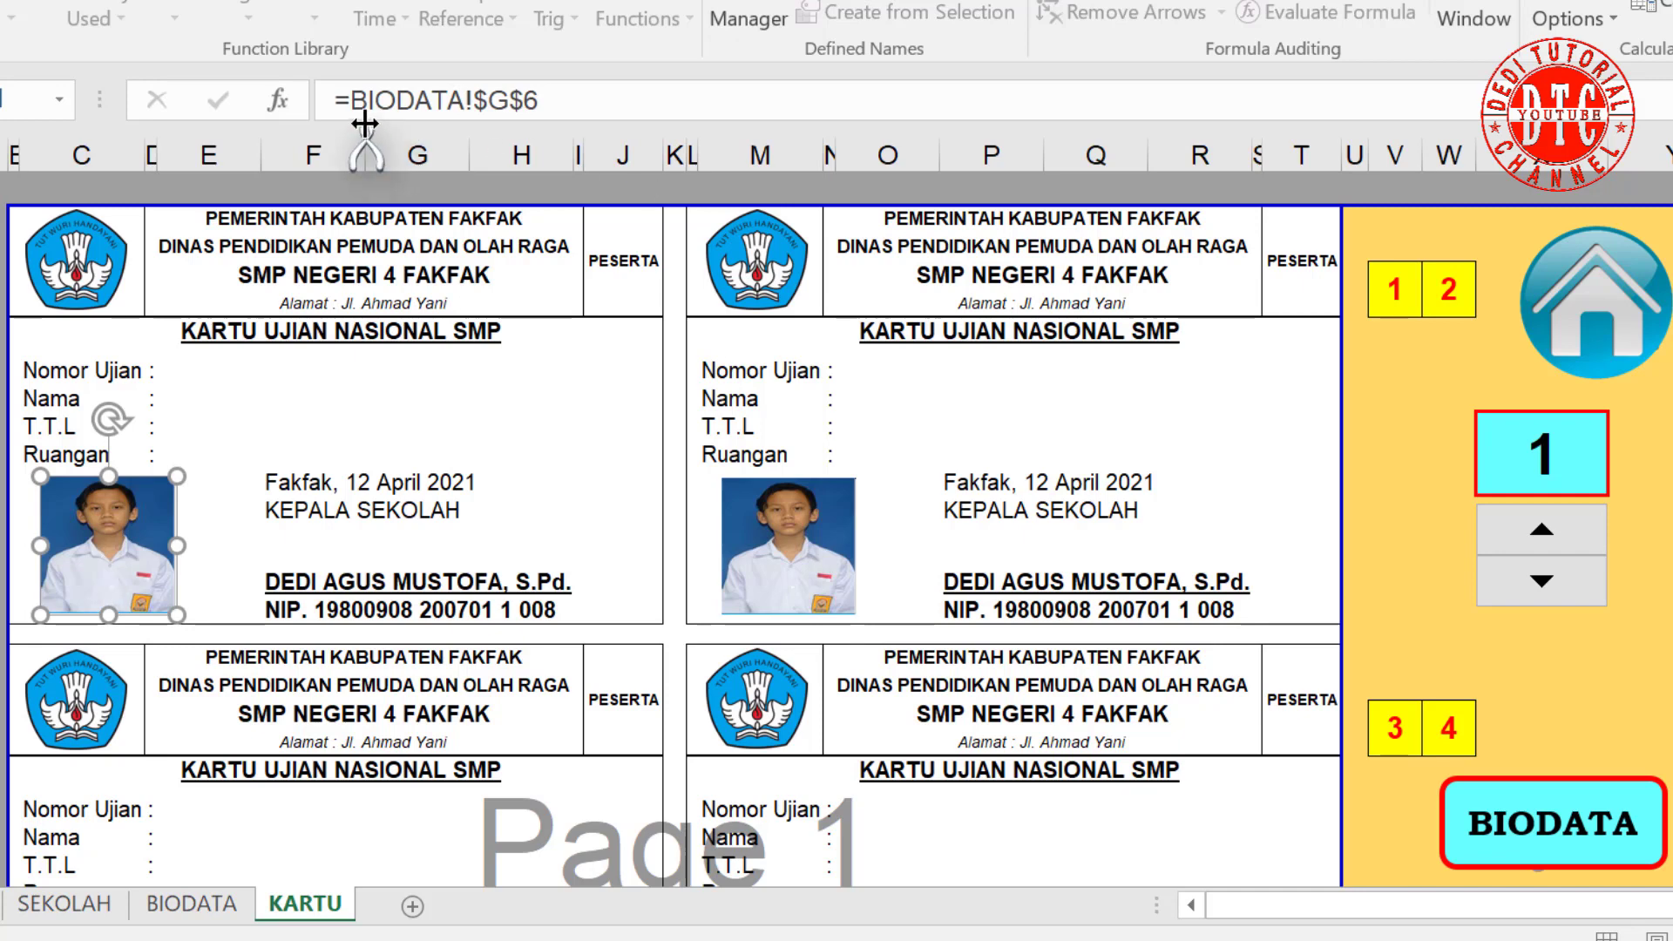
Step: Relink the first two card photos to =FOTO1 and =FOTO2
{"action": "left_click", "coordinate": [231, 508]}
{"action": "left_click", "coordinate": [108, 558]}
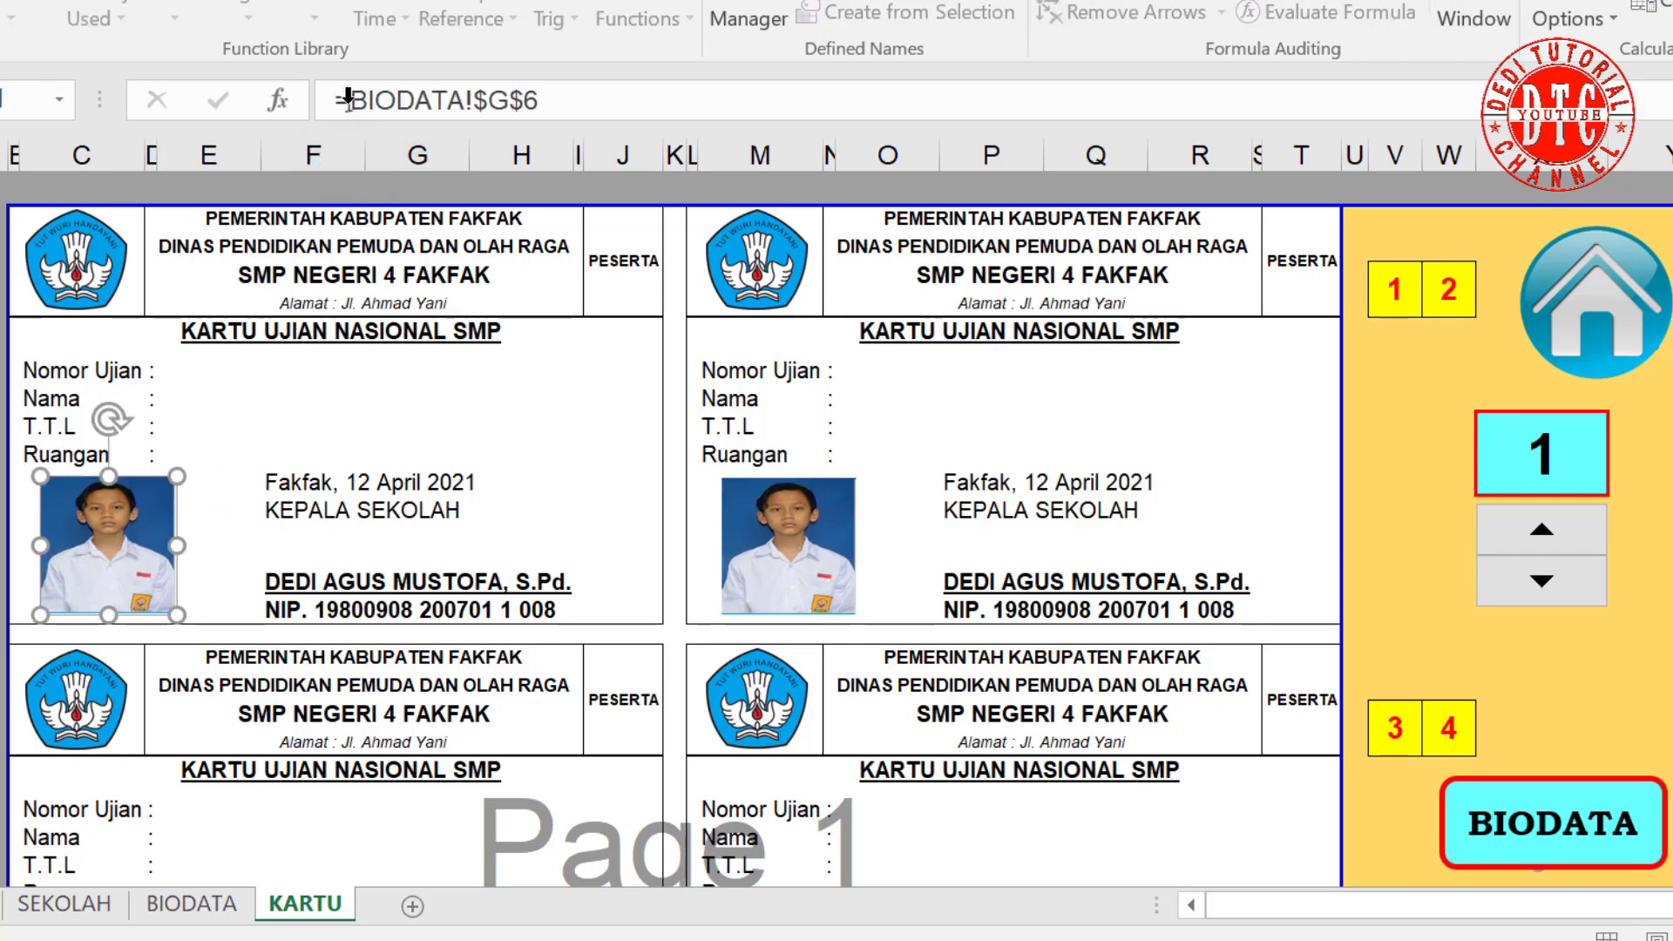
{"action": "left_click_drag", "start_coordinate": [351, 98], "coordinate": [540, 98]}
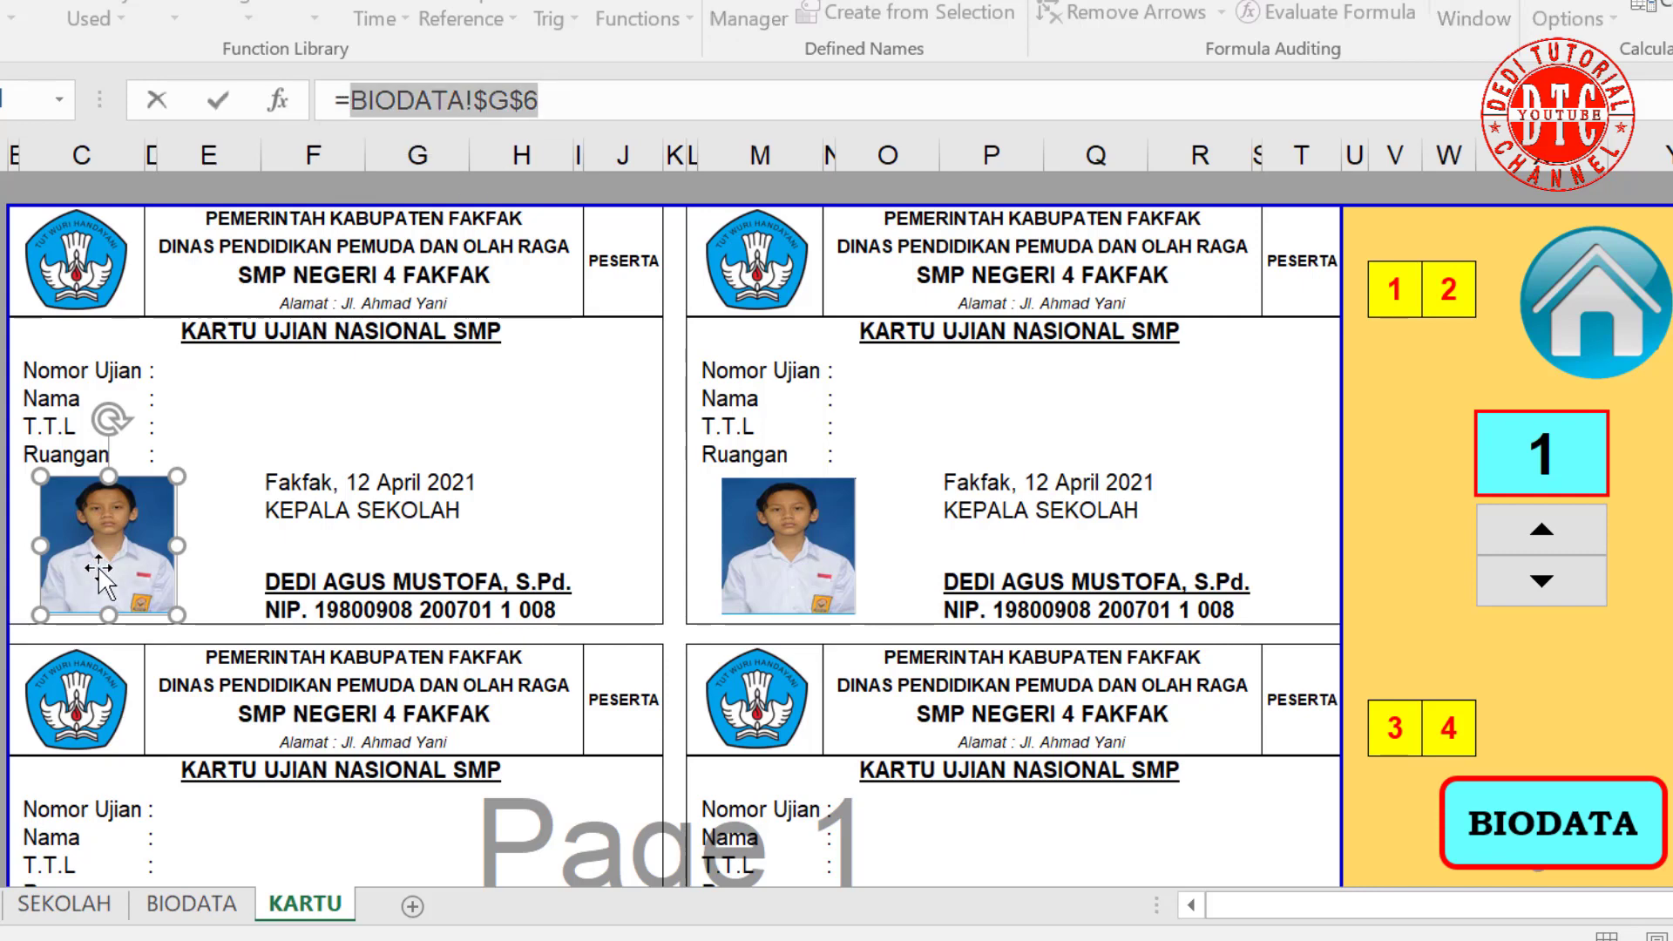
{"action": "key", "text": "BackSpace"}
{"action": "type", "text": "FOTO"}
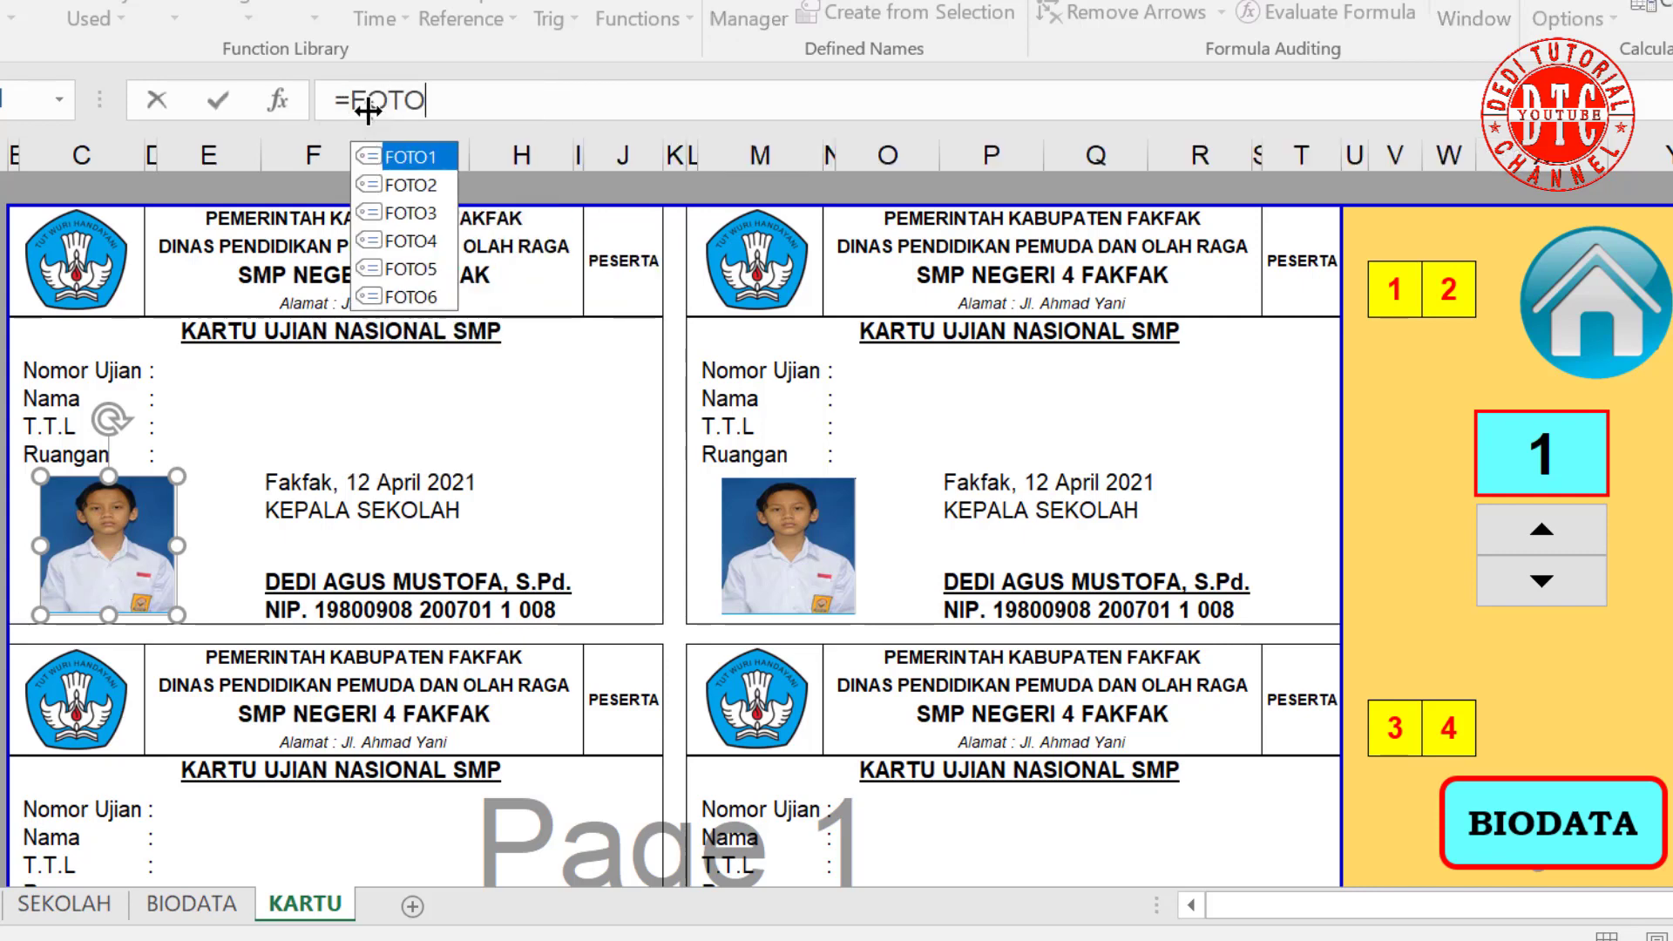
{"action": "type", "text": "1"}
{"action": "key", "text": "Return"}
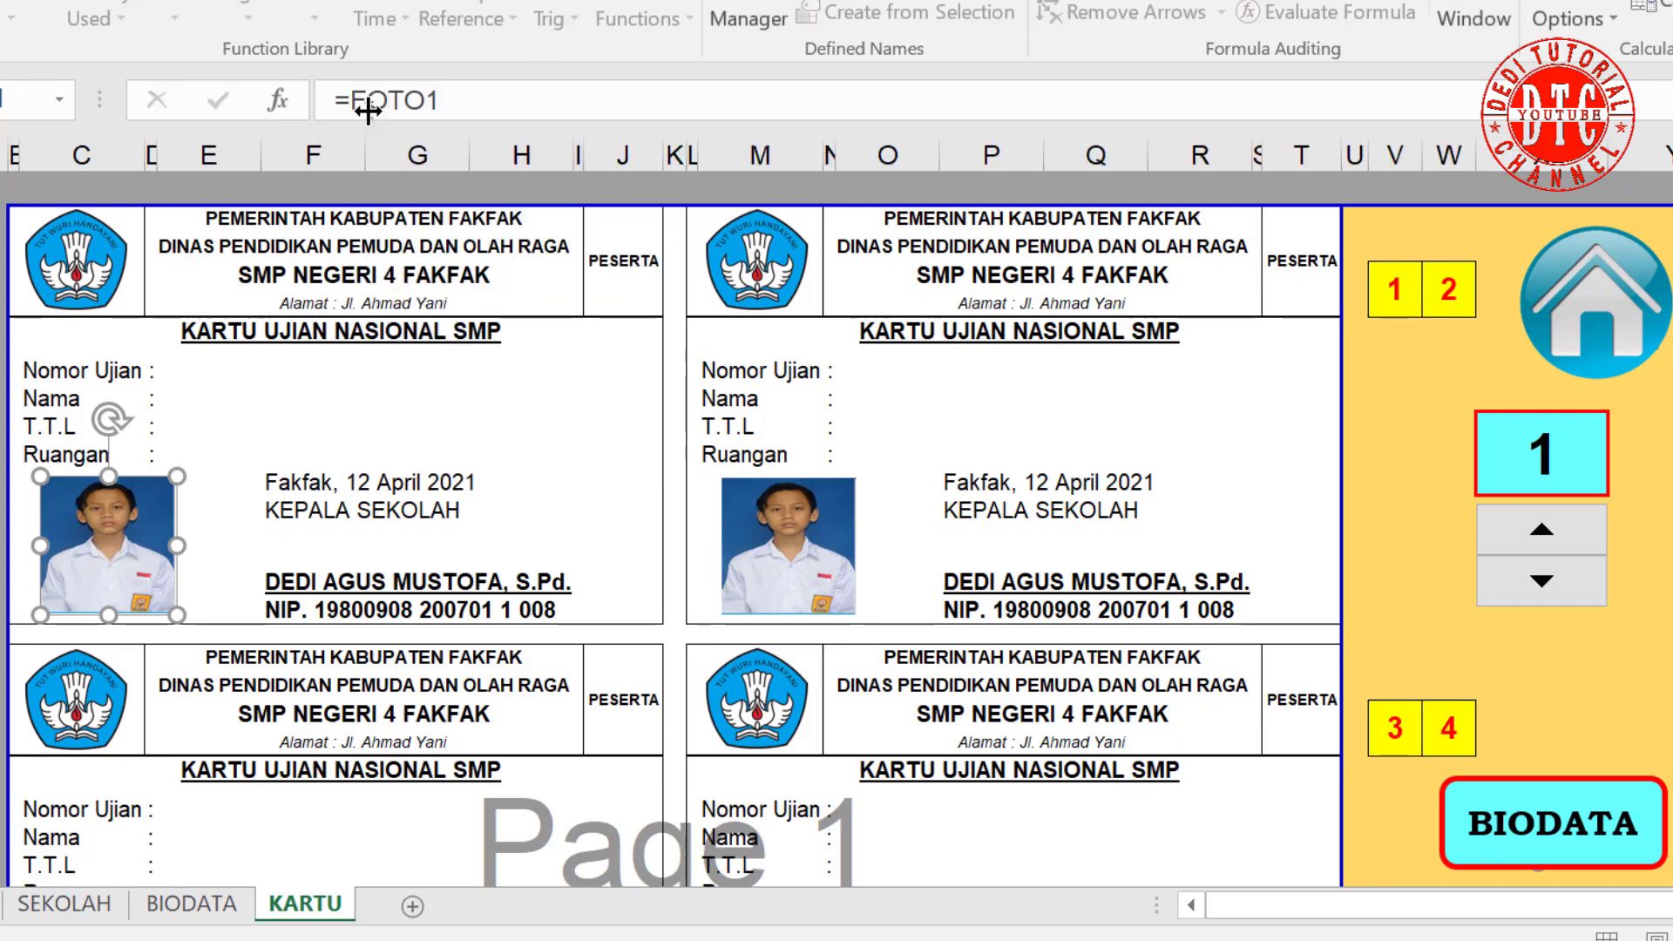
{"action": "left_click", "coordinate": [810, 580]}
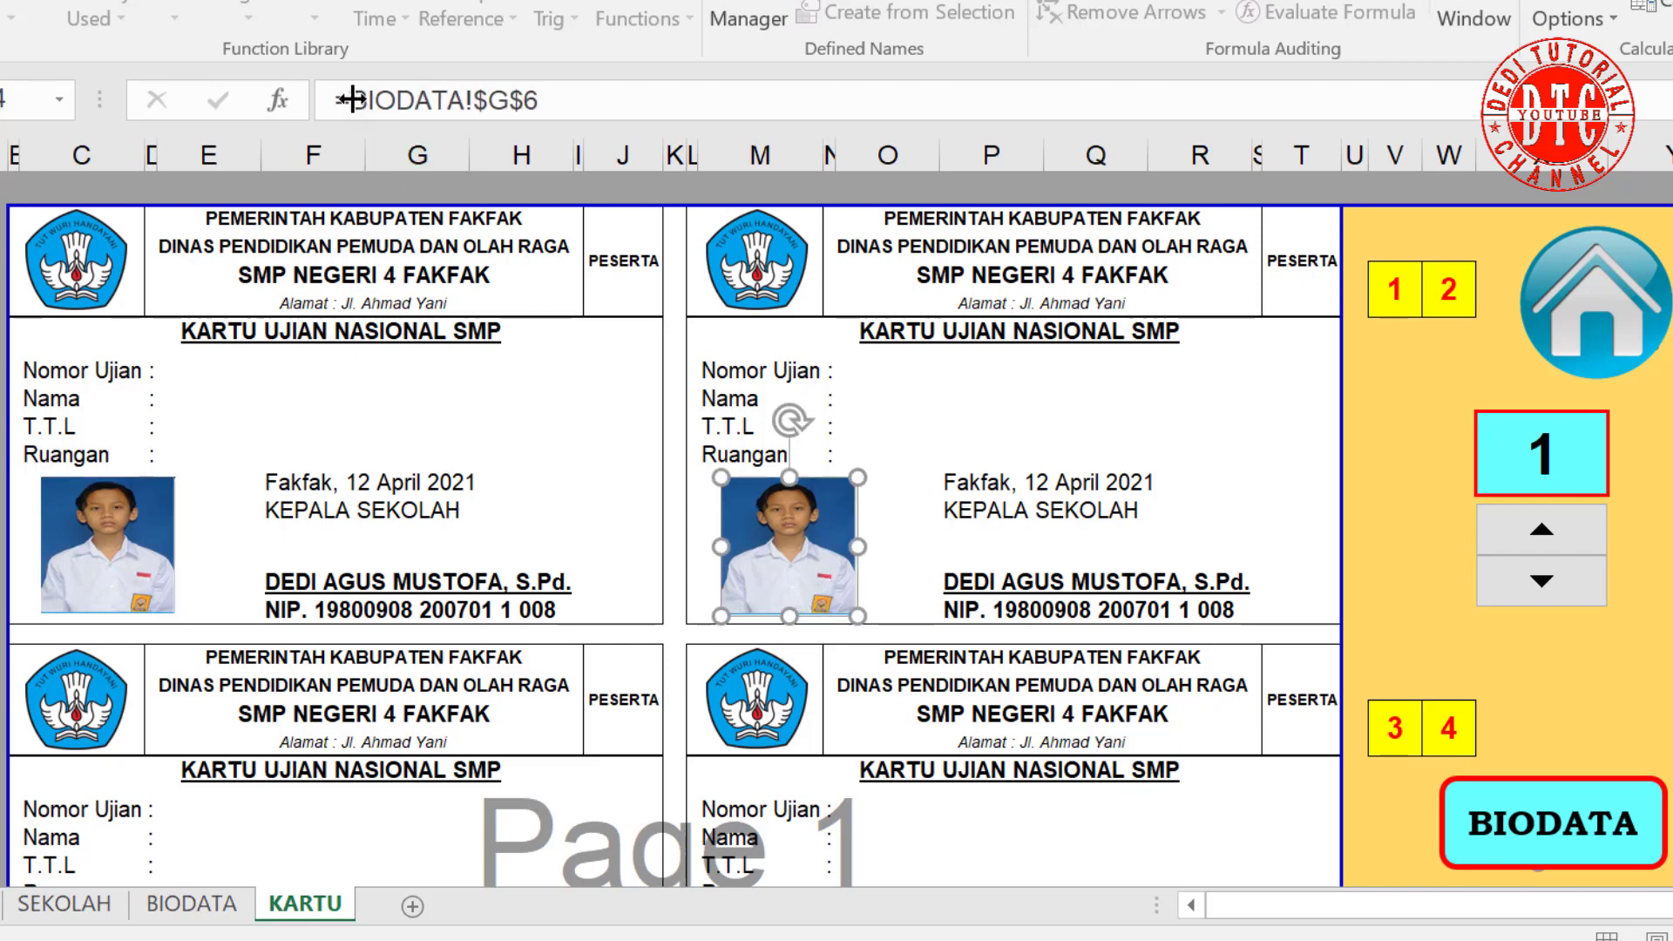
{"action": "left_click_drag", "start_coordinate": [351, 100], "coordinate": [538, 101]}
{"action": "type", "text": "FOTO"}
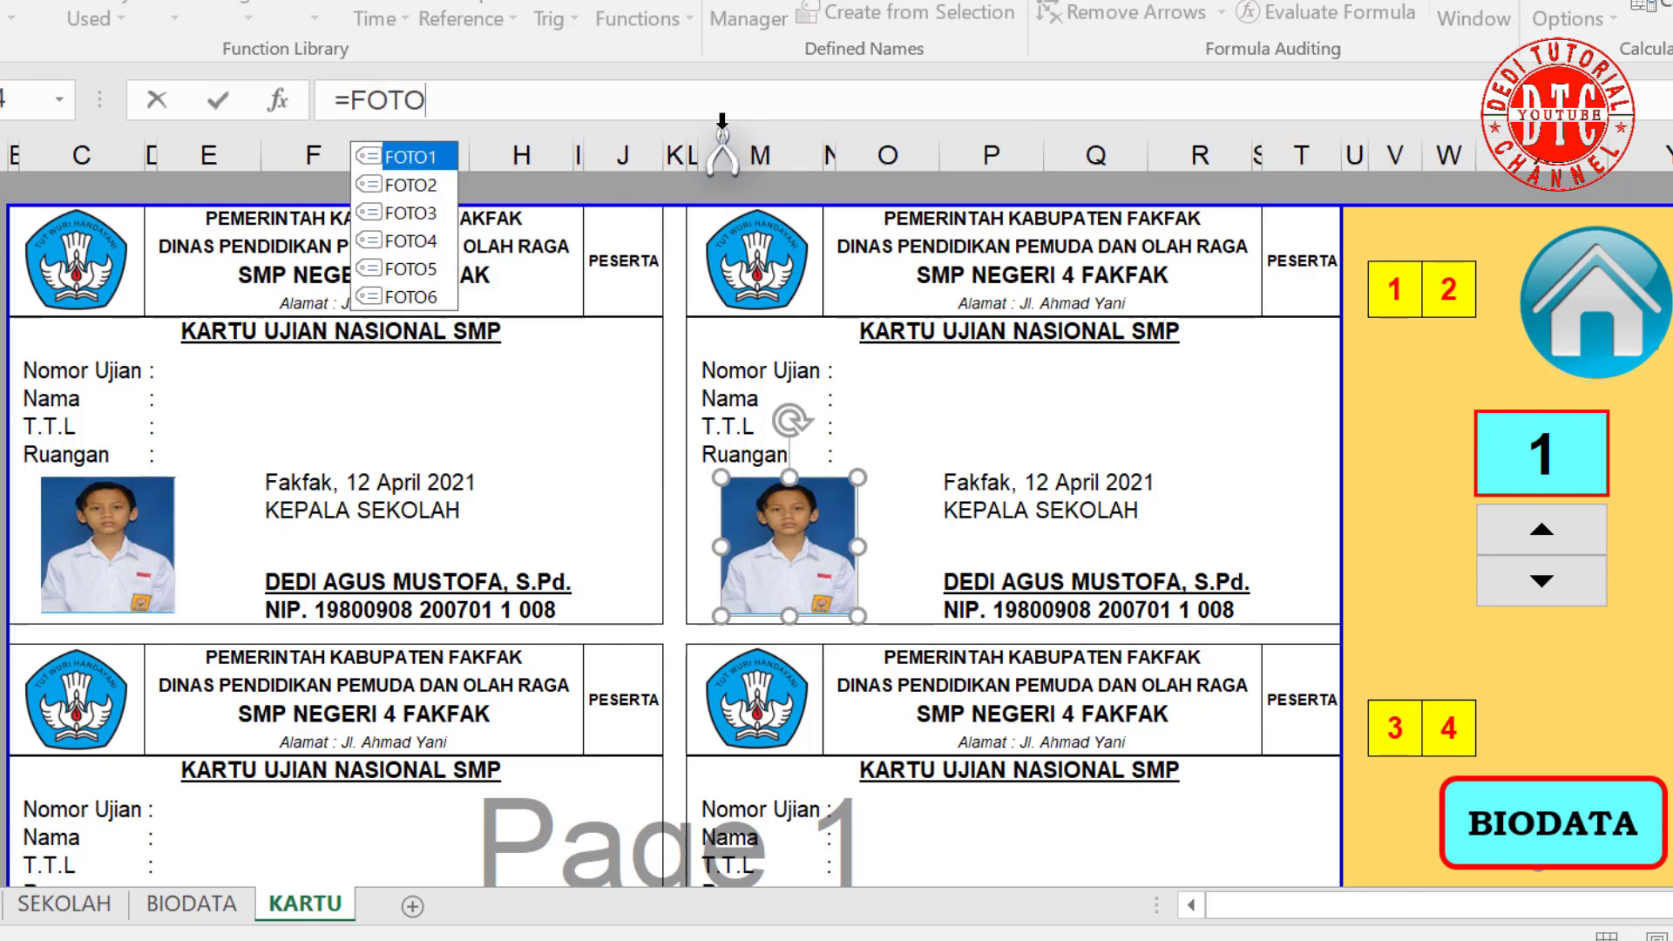
{"action": "type", "text": "2"}
{"action": "key", "text": "Return"}
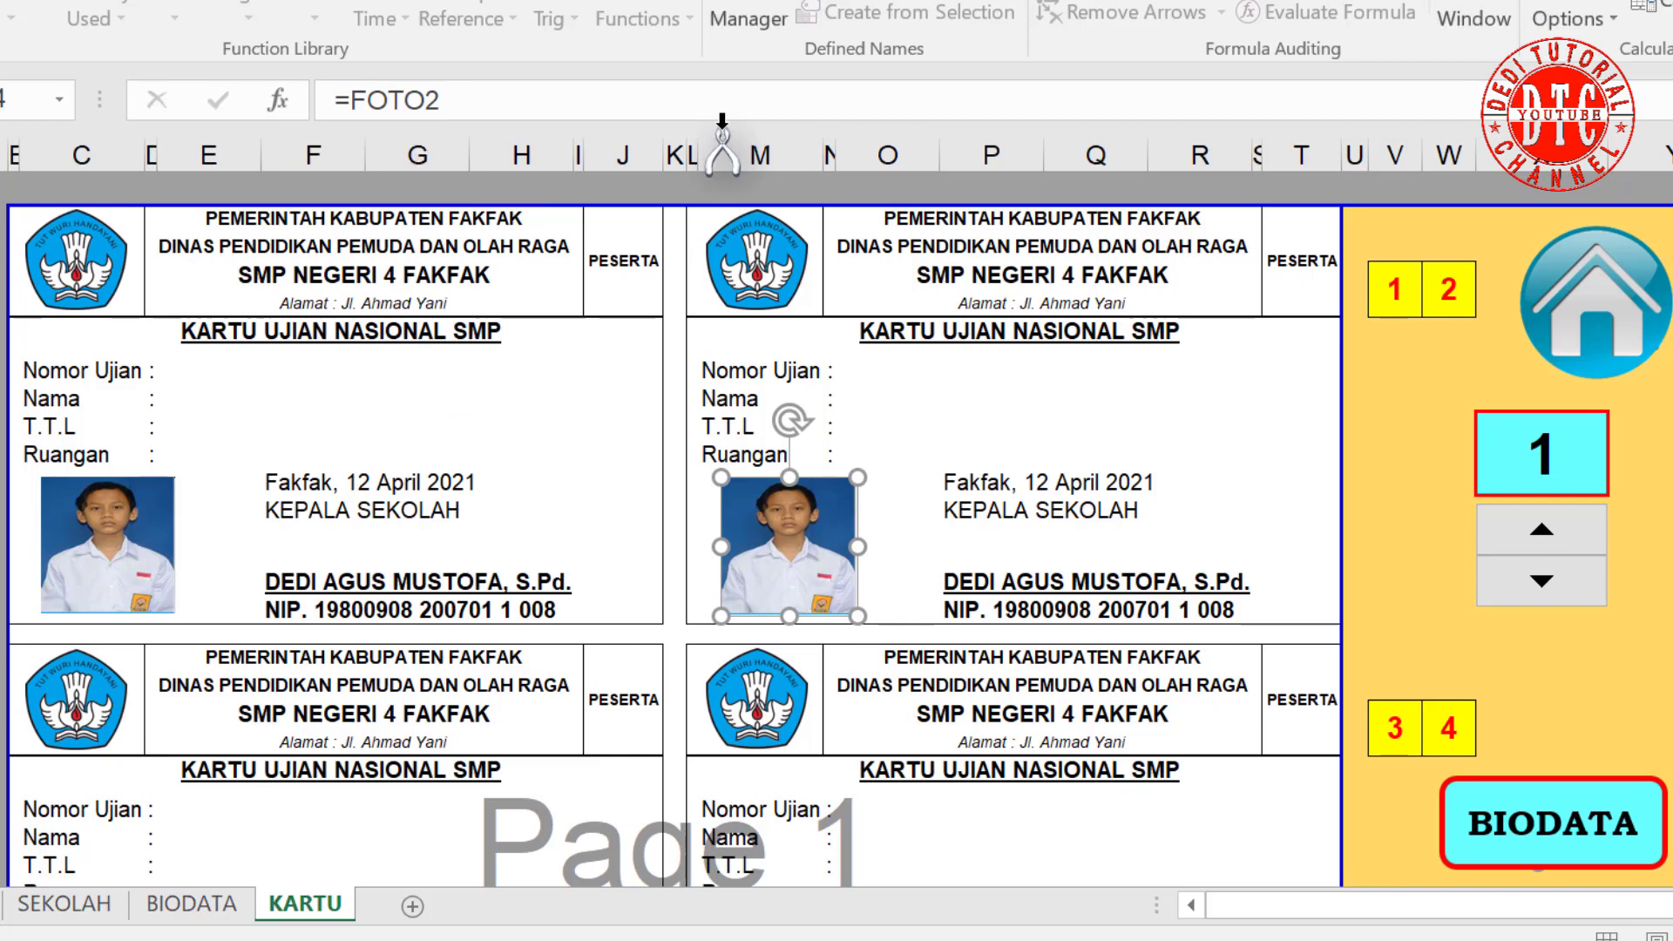
Step: Relink the third and fourth card photos to =FOTO3 and =FOTO4
{"action": "scroll", "coordinate": [348, 522], "scroll_direction": "down", "scroll_amount": 1}
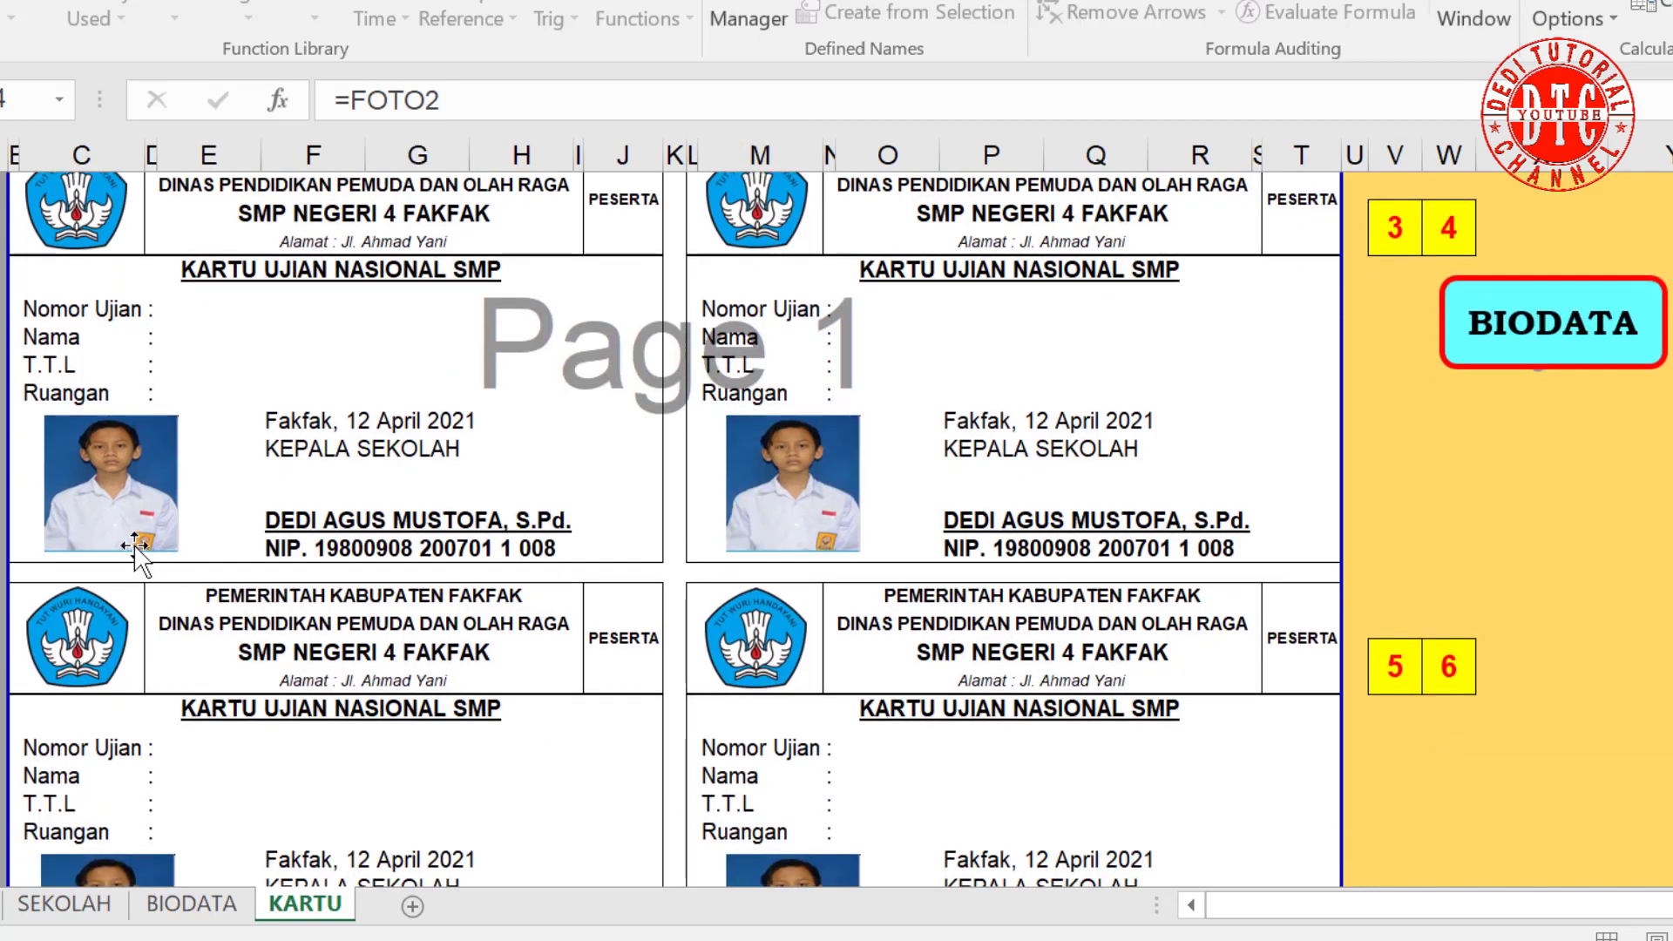
{"action": "left_click", "coordinate": [135, 536]}
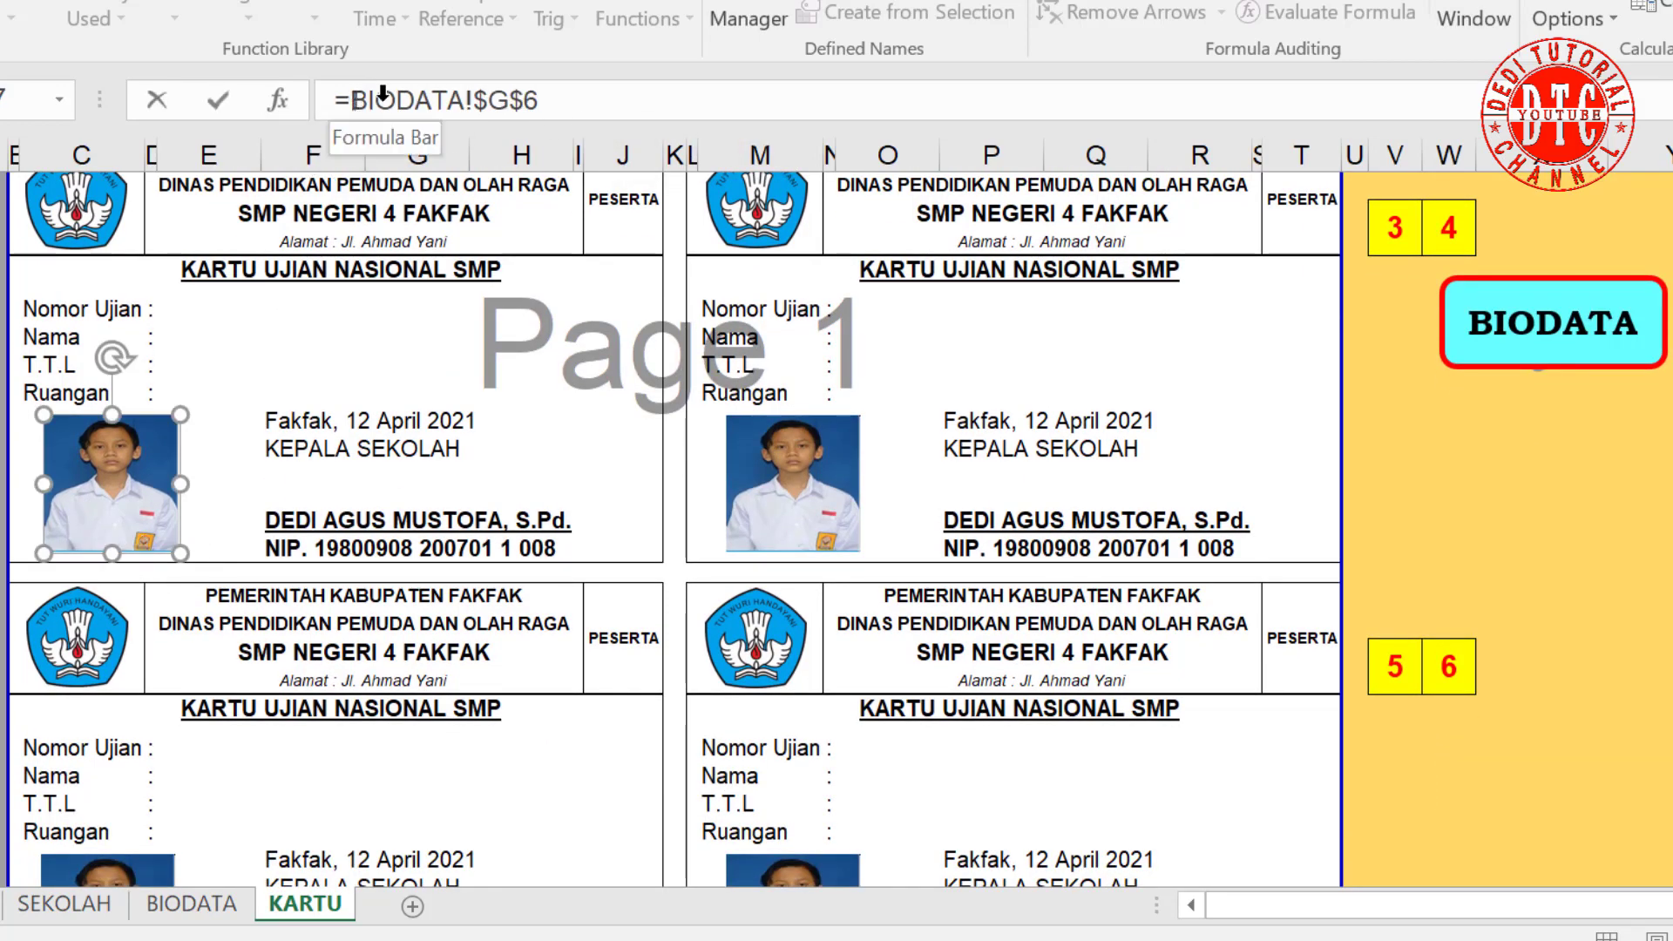
{"action": "left_click_drag", "start_coordinate": [351, 101], "coordinate": [682, 102]}
{"action": "type", "text": "FOTO3"}
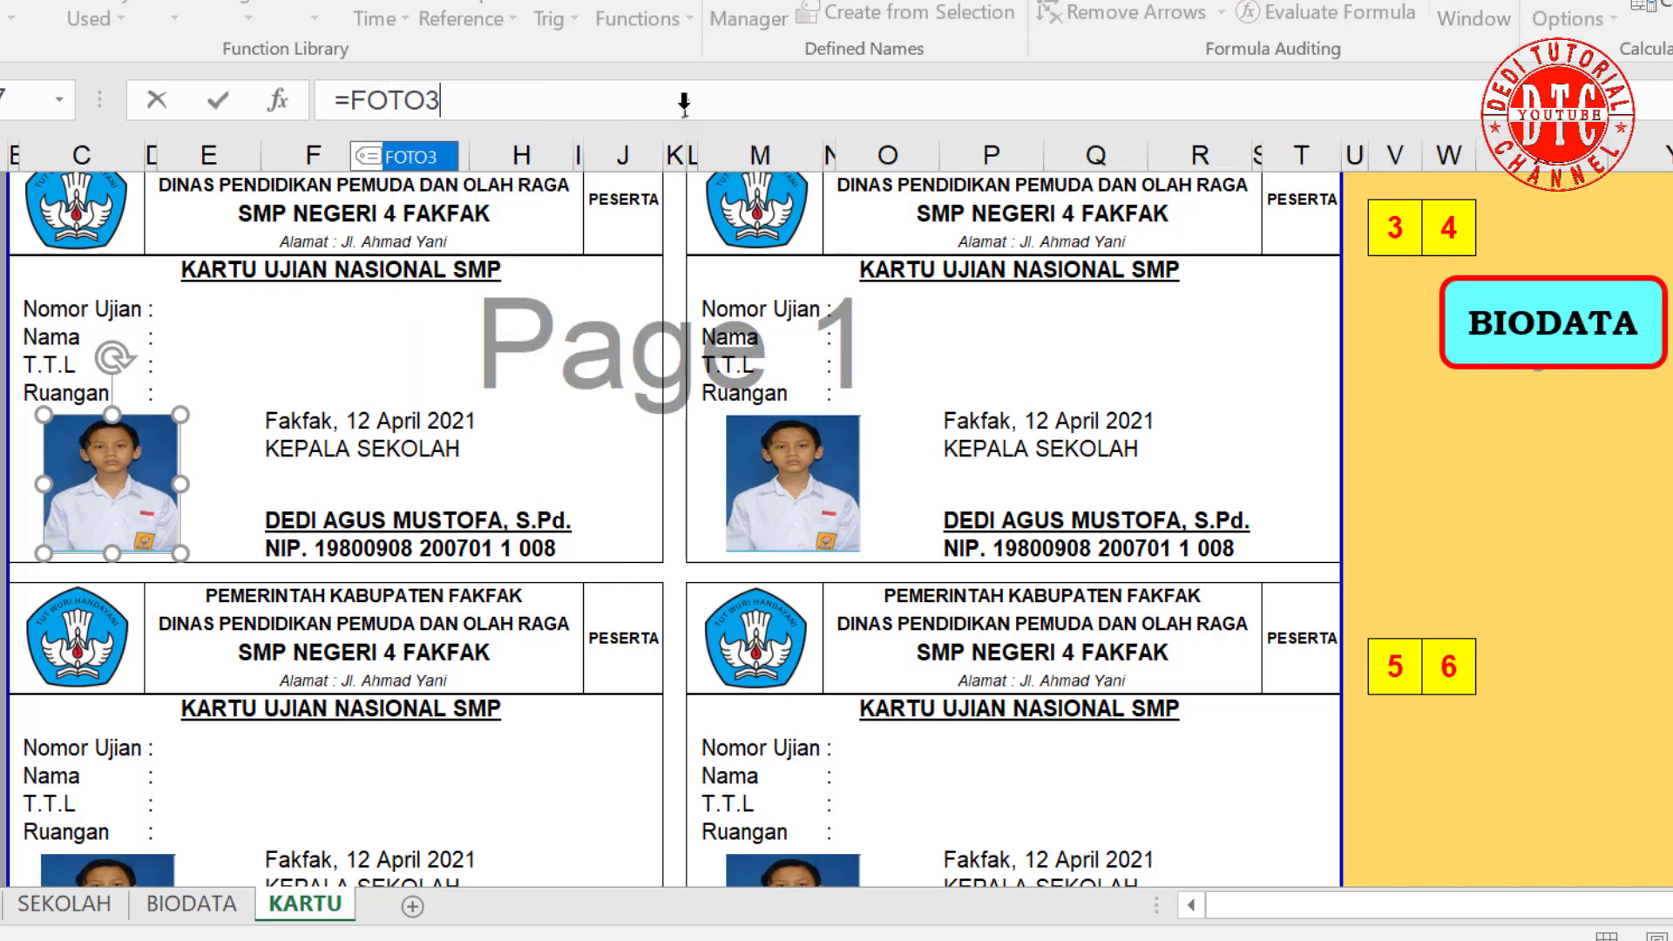
{"action": "key", "text": "Return"}
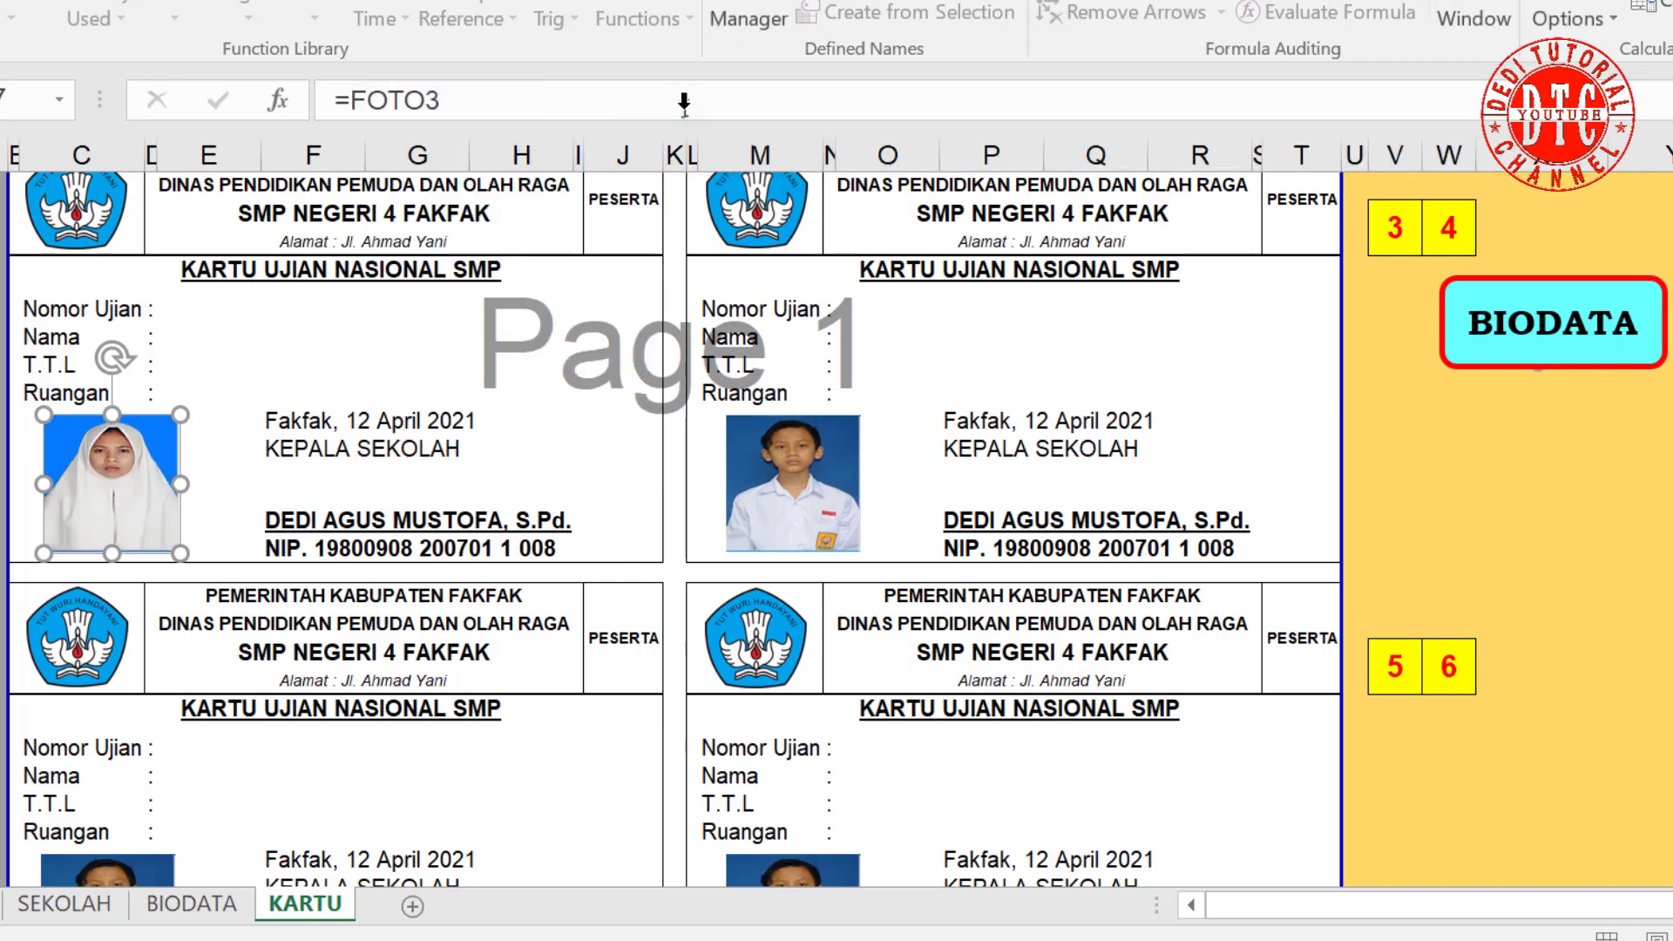
{"action": "left_click", "coordinate": [814, 475]}
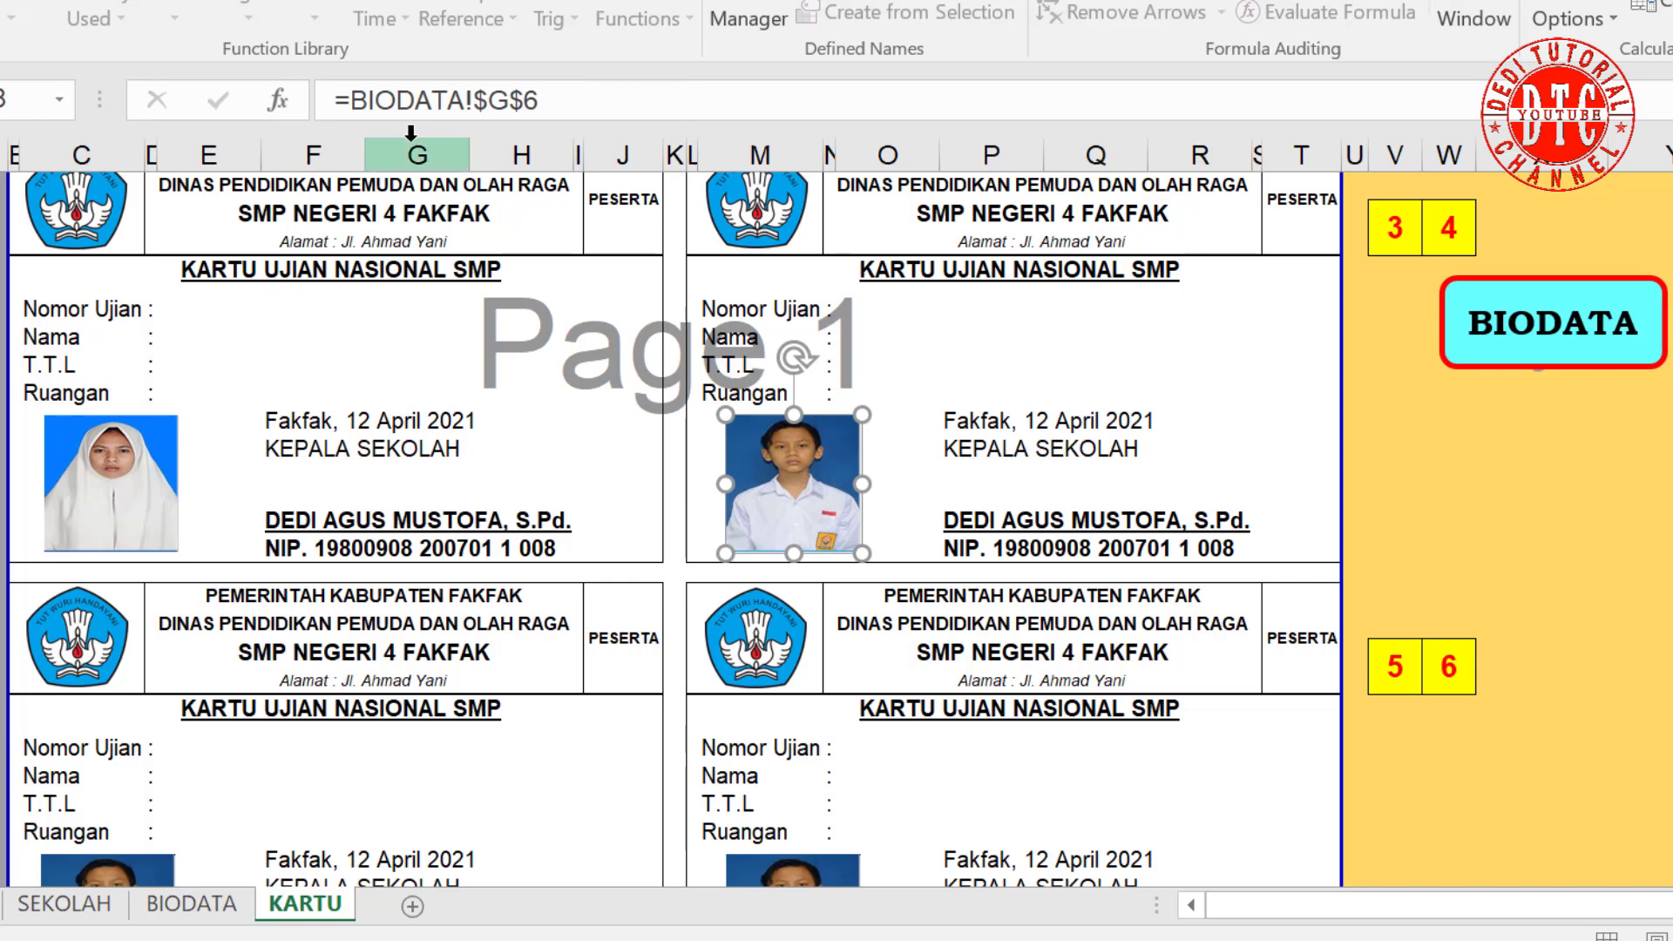
{"action": "left_click_drag", "start_coordinate": [354, 102], "coordinate": [609, 97]}
{"action": "type", "text": "FF"}
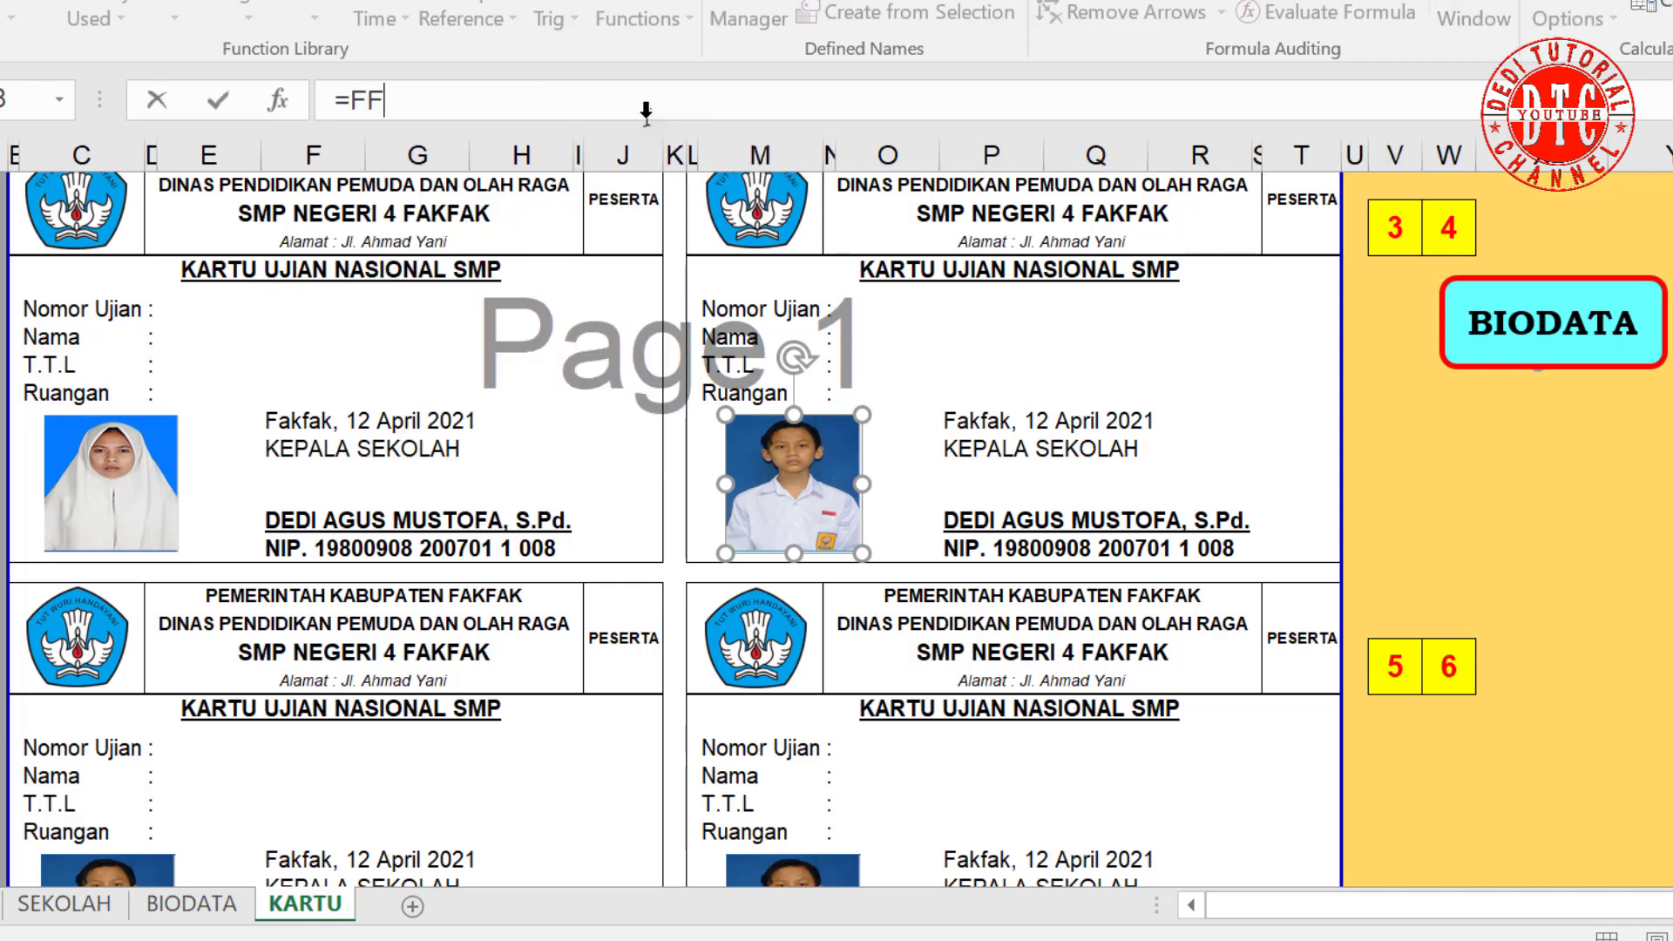
{"action": "key", "text": "BackSpace"}
{"action": "type", "text": "OTO"}
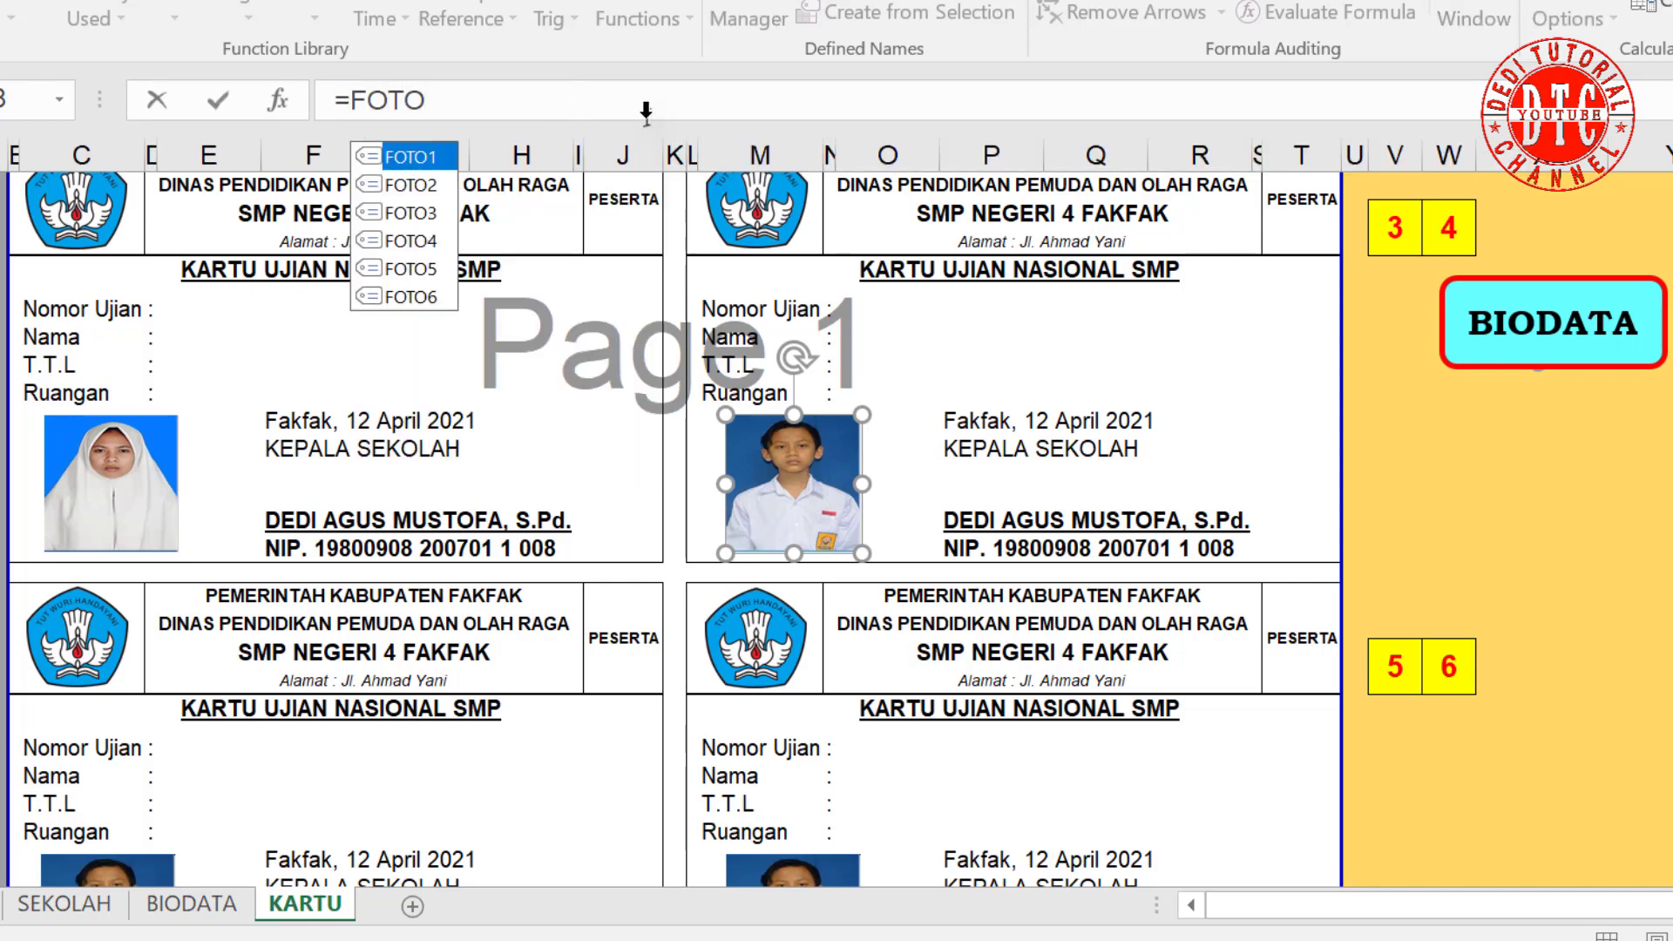
{"action": "type", "text": "4"}
{"action": "key", "text": "Return"}
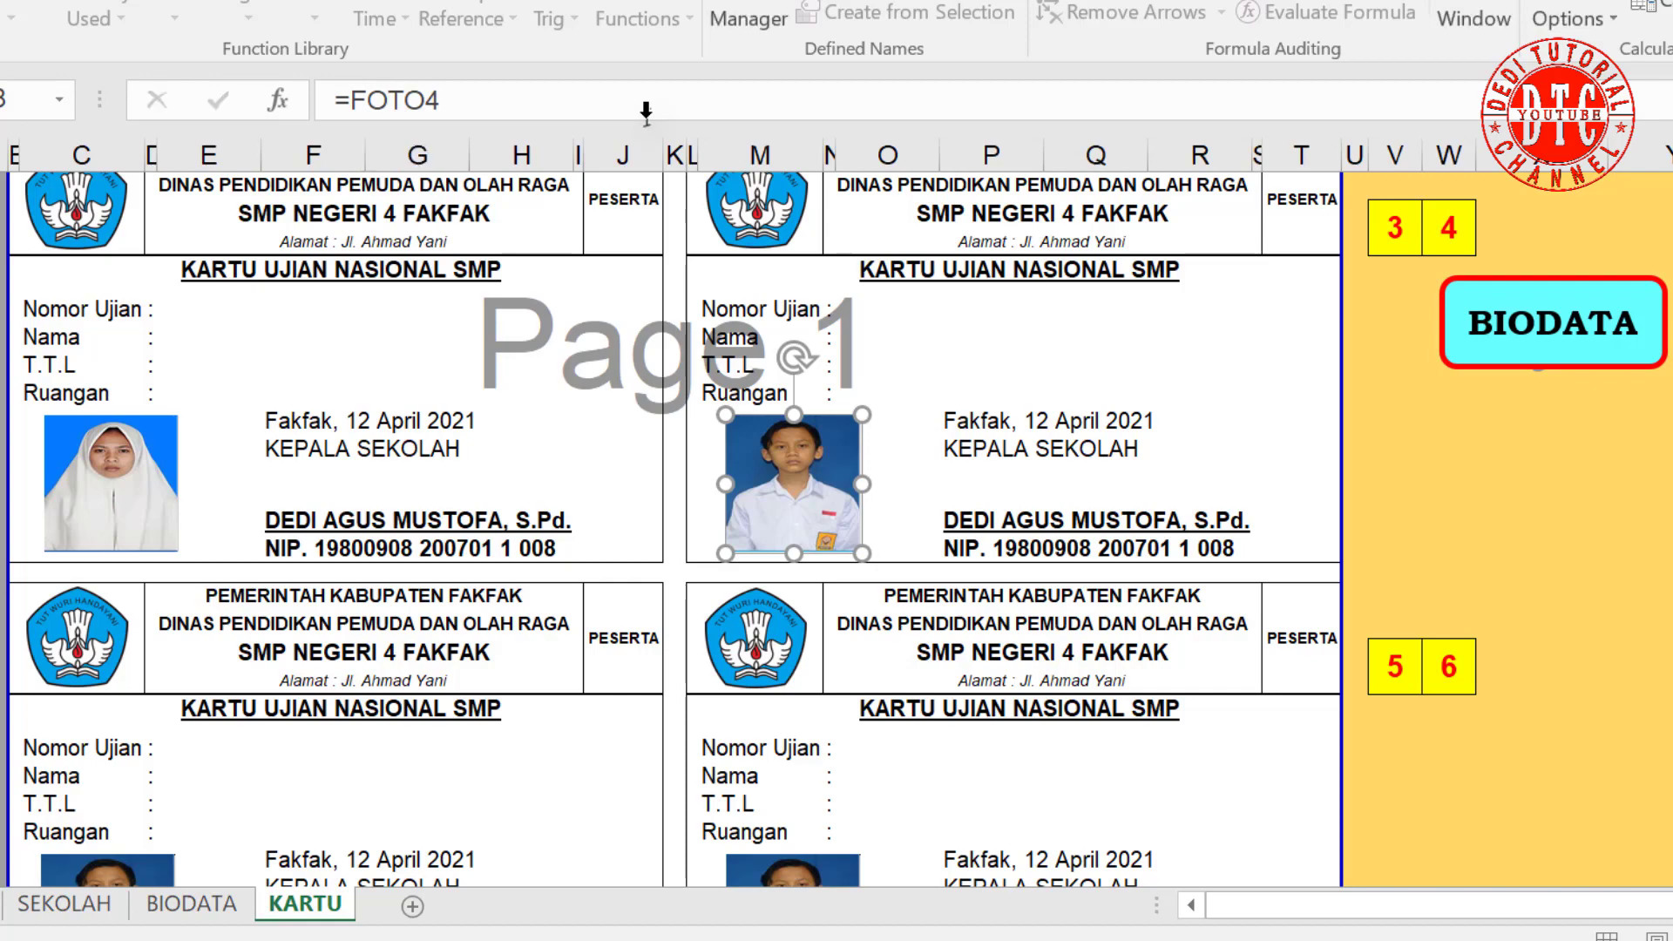
Step: Relink the fifth and sixth card photos to =FOTO5 and =FOTO6
{"action": "scroll", "coordinate": [535, 275], "scroll_direction": "down", "scroll_amount": 3}
{"action": "left_click", "coordinate": [171, 714]}
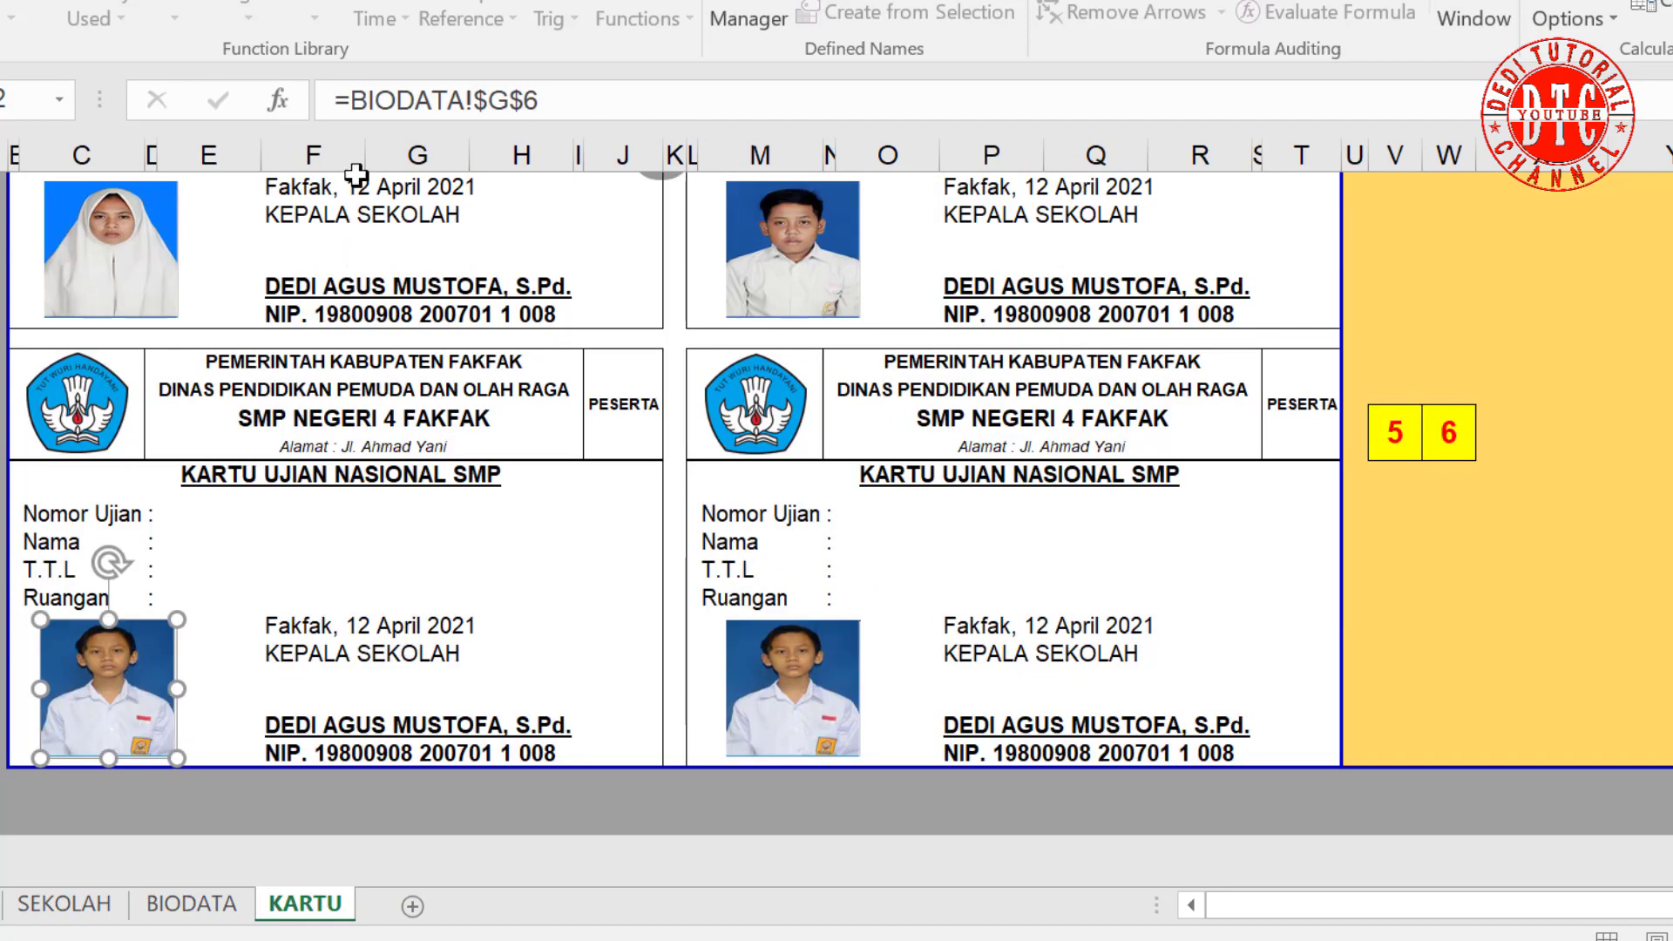
{"action": "left_click_drag", "start_coordinate": [354, 107], "coordinate": [654, 101]}
{"action": "type", "text": "F"}
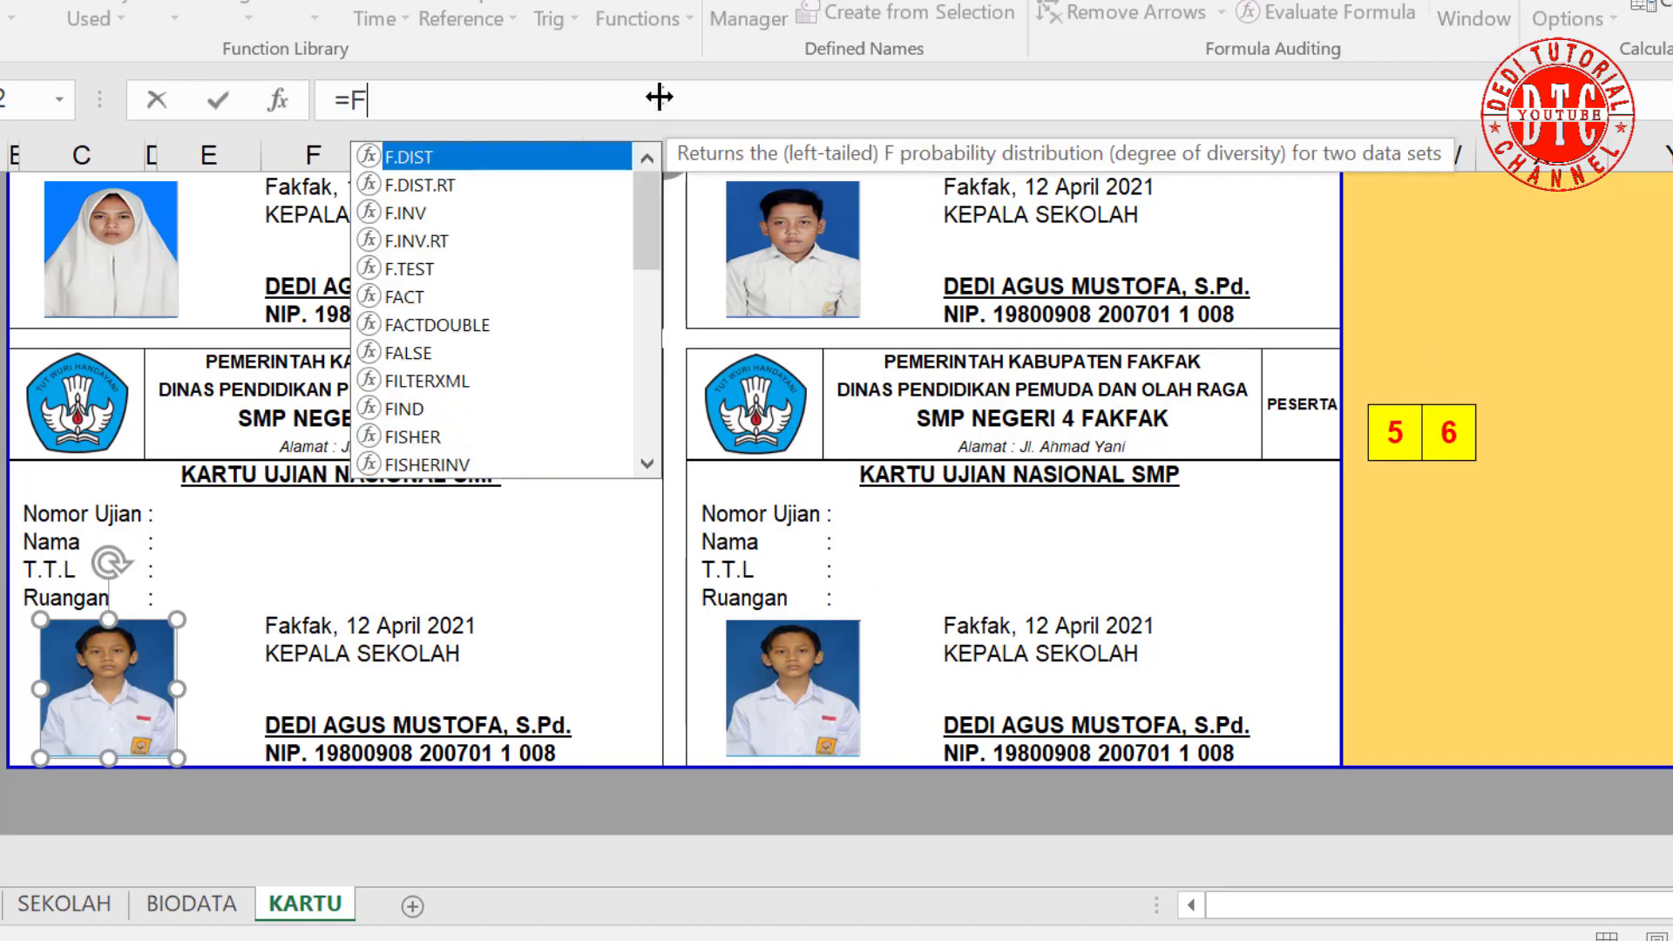
{"action": "type", "text": "OTO5"}
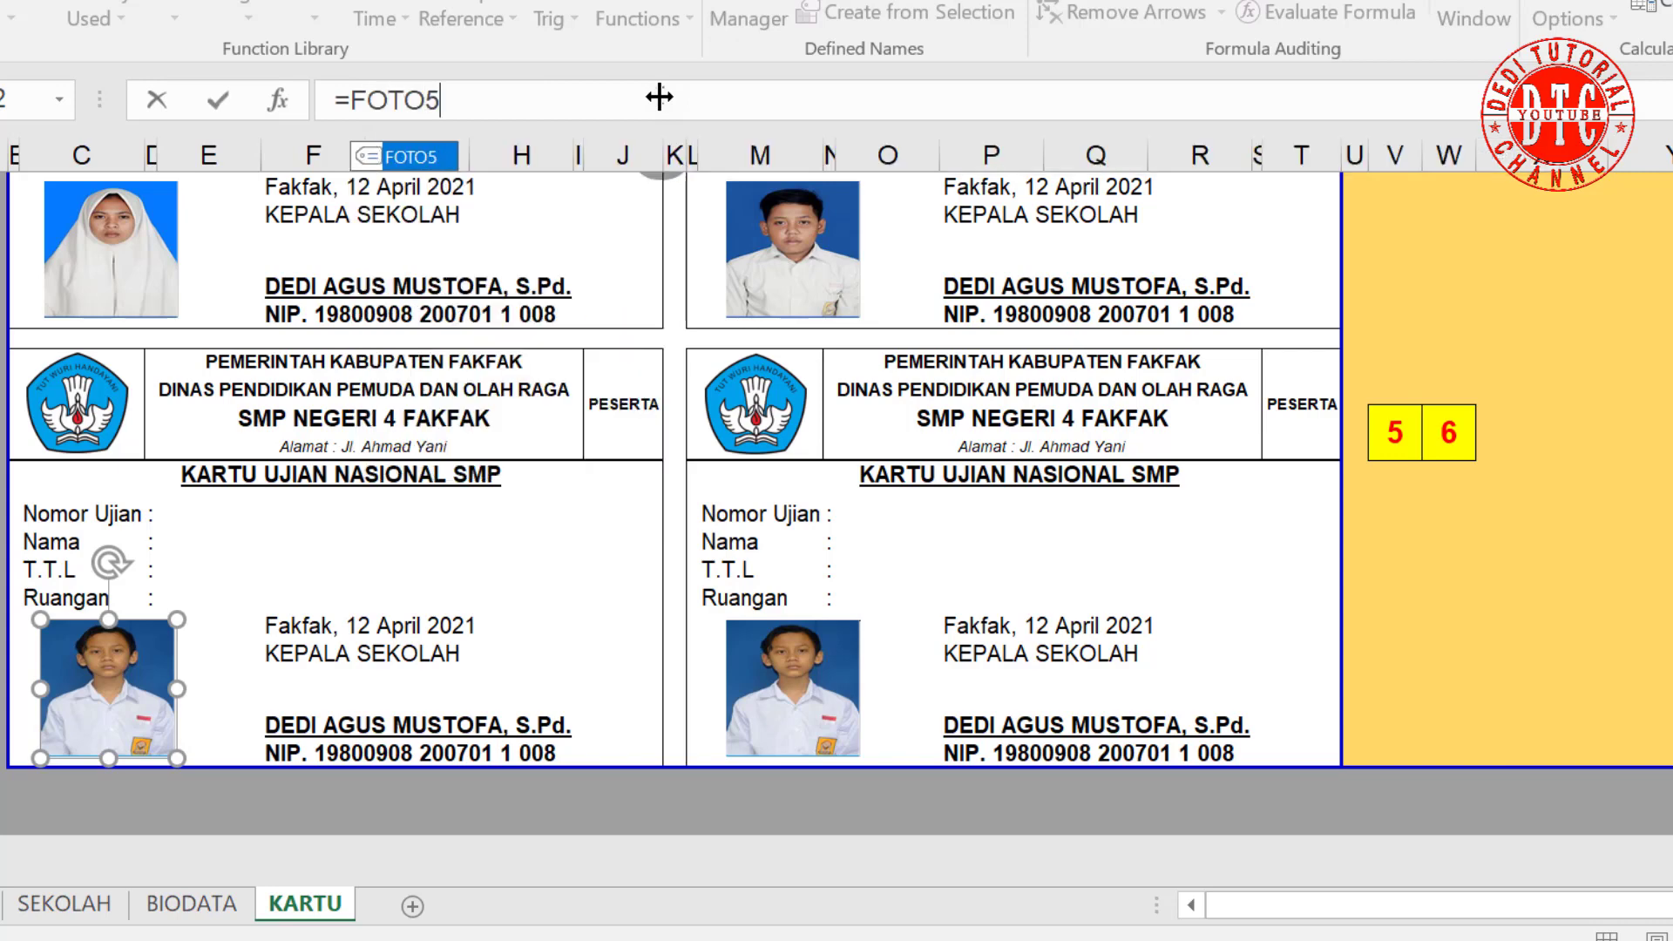
{"action": "key", "text": "Return"}
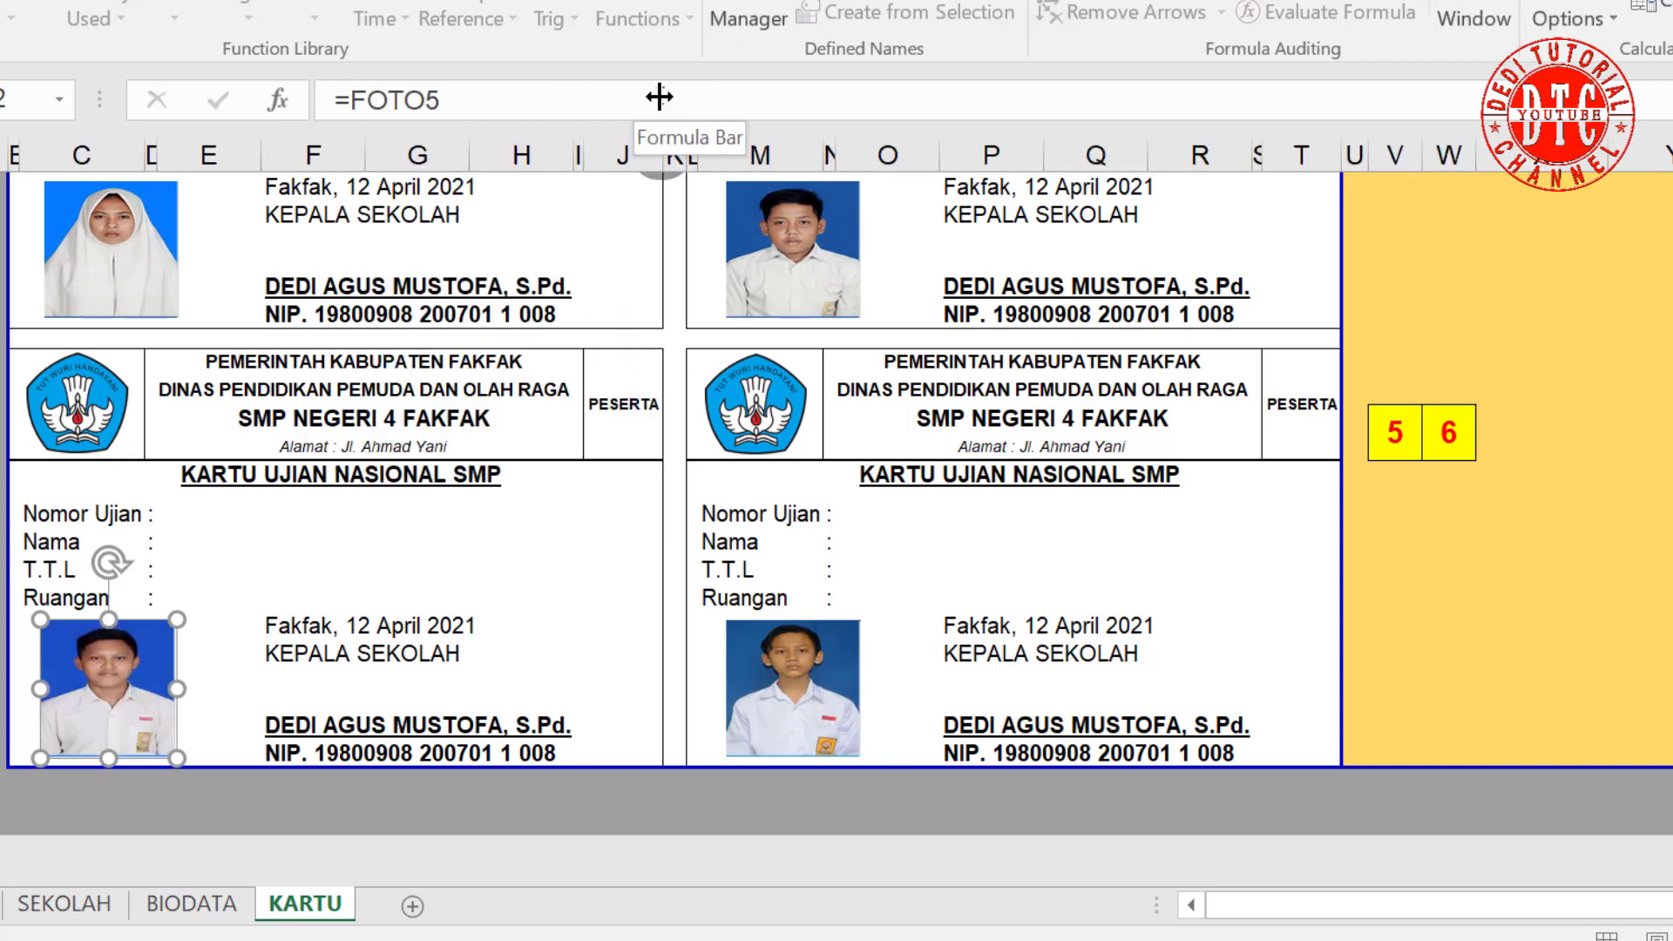
{"action": "left_click", "coordinate": [827, 689]}
{"action": "left_click_drag", "start_coordinate": [352, 100], "coordinate": [660, 94]}
{"action": "type", "text": "FOTO6"}
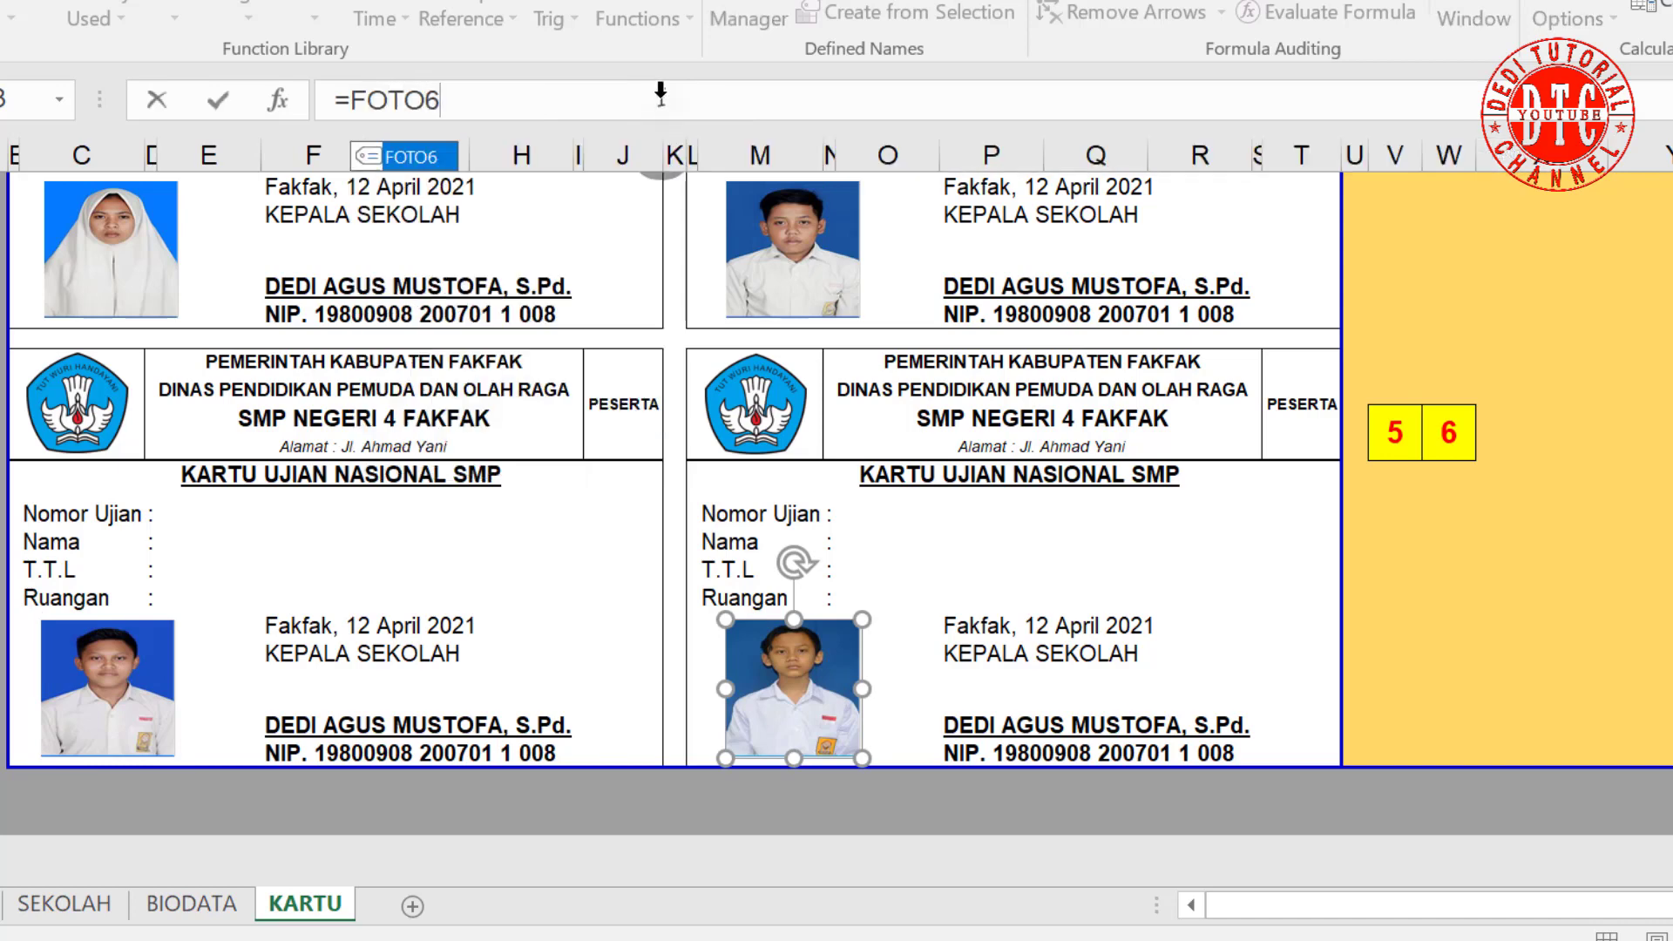
{"action": "key", "text": "Return"}
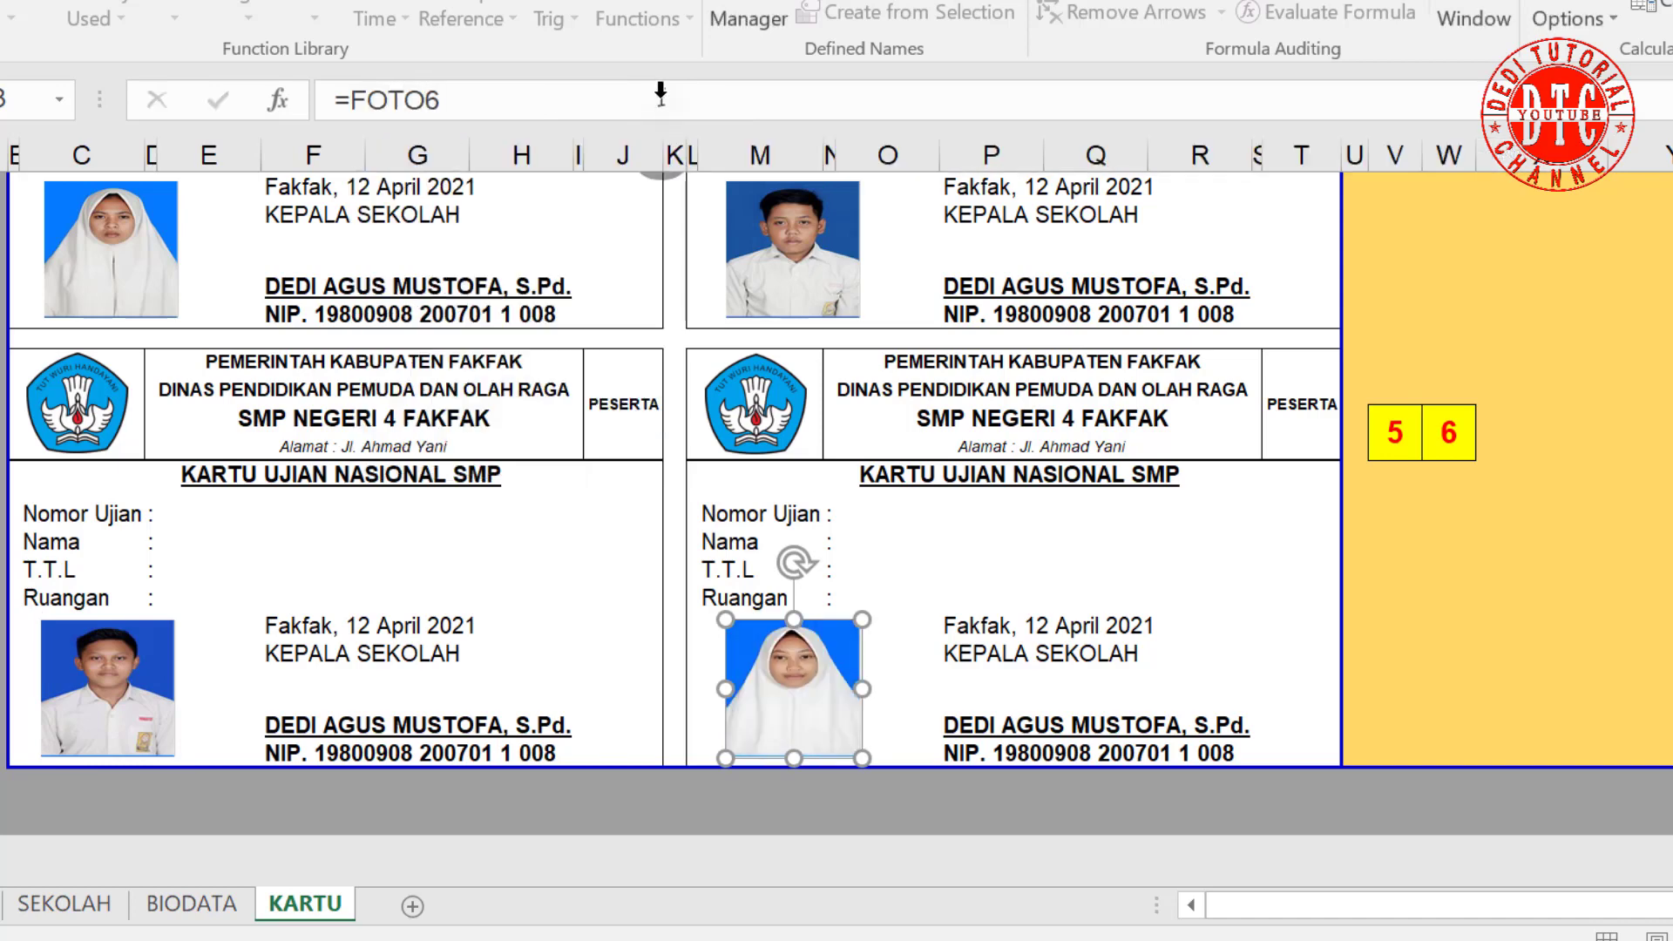
{"action": "left_click", "coordinate": [1284, 588]}
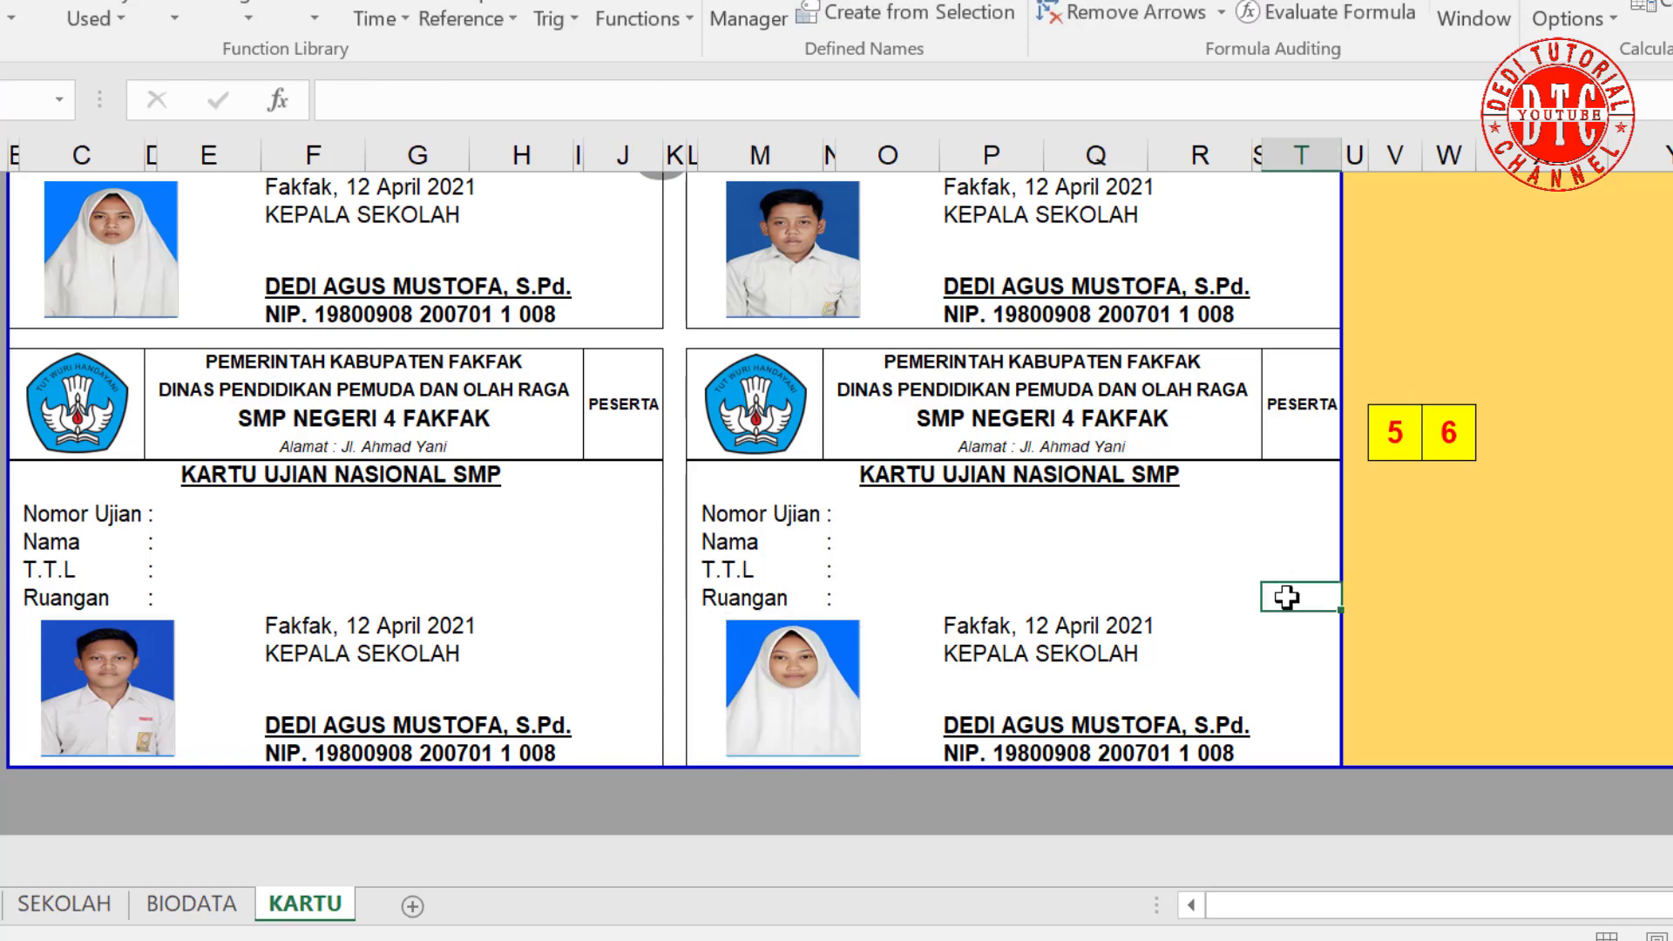
{"action": "scroll", "coordinate": [1598, 567], "scroll_direction": "up", "scroll_amount": 10}
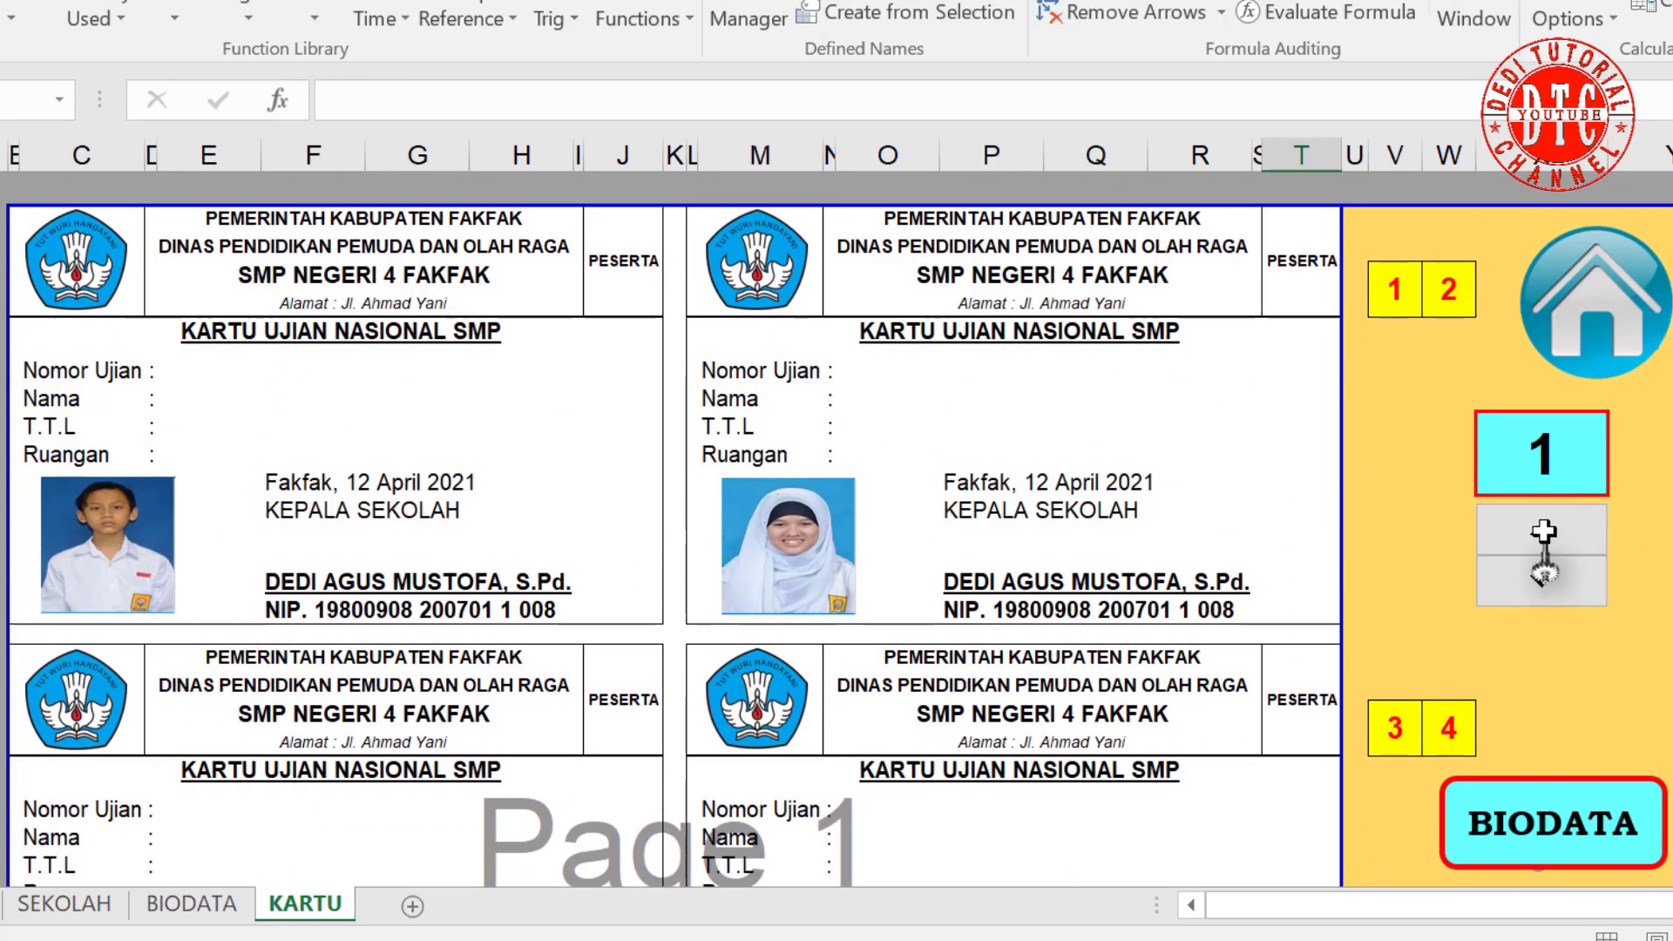
{"action": "left_click", "coordinate": [1543, 530]}
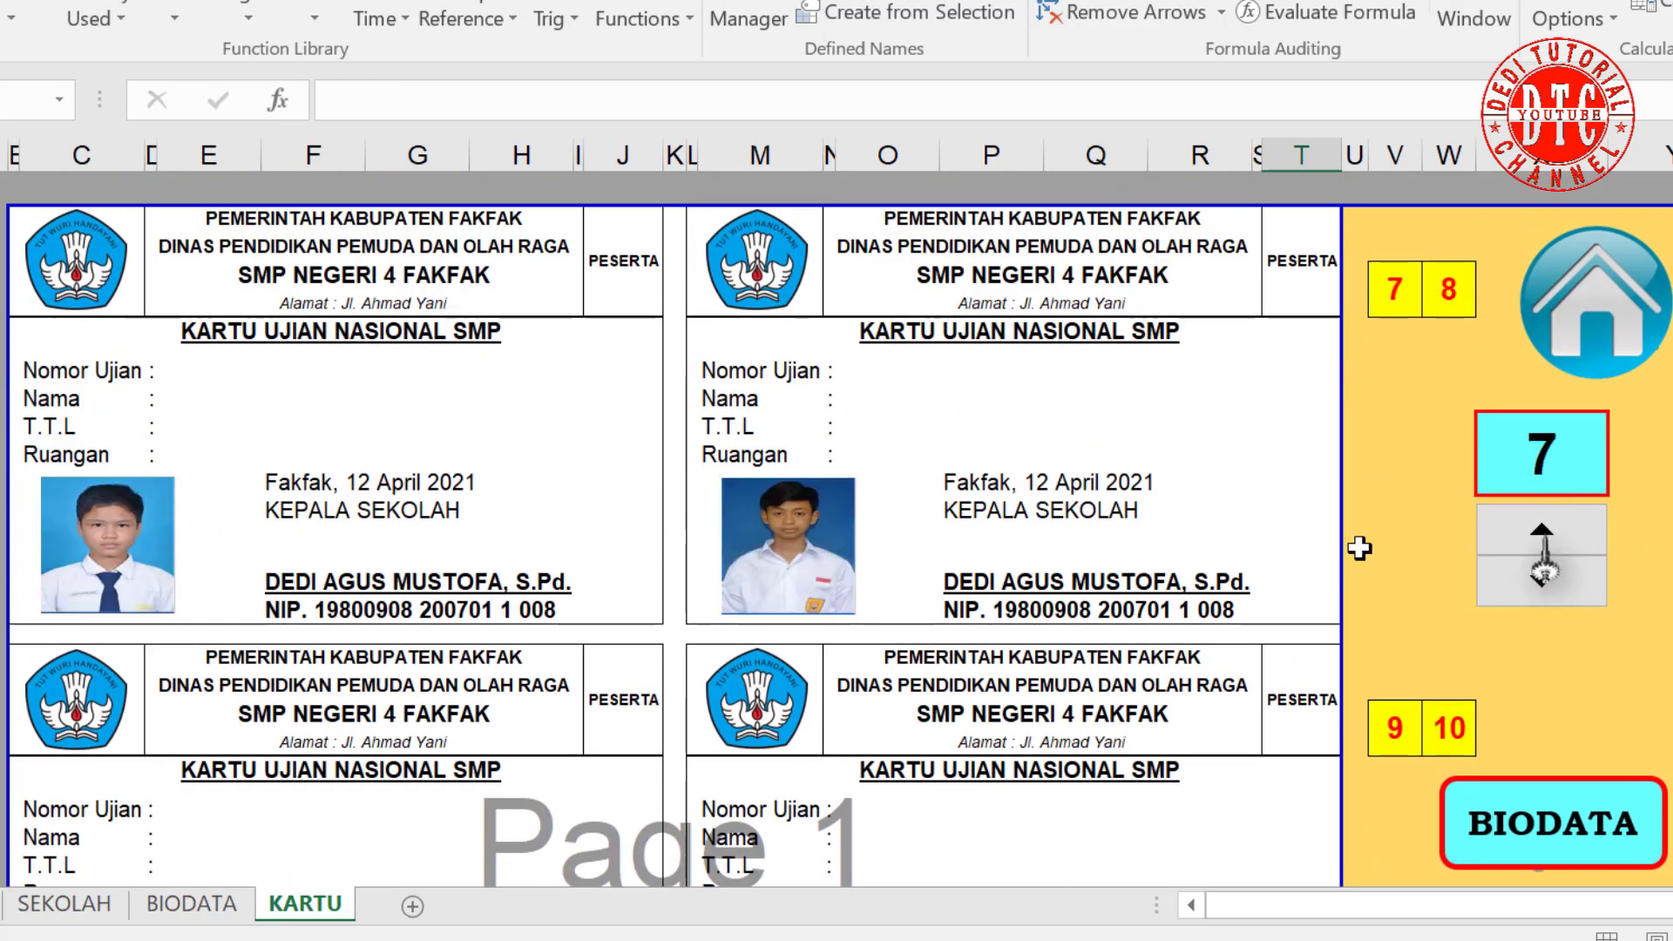
{"action": "scroll", "coordinate": [1049, 574], "scroll_direction": "down", "scroll_amount": 10}
{"action": "scroll", "coordinate": [1046, 575], "scroll_direction": "up", "scroll_amount": 8}
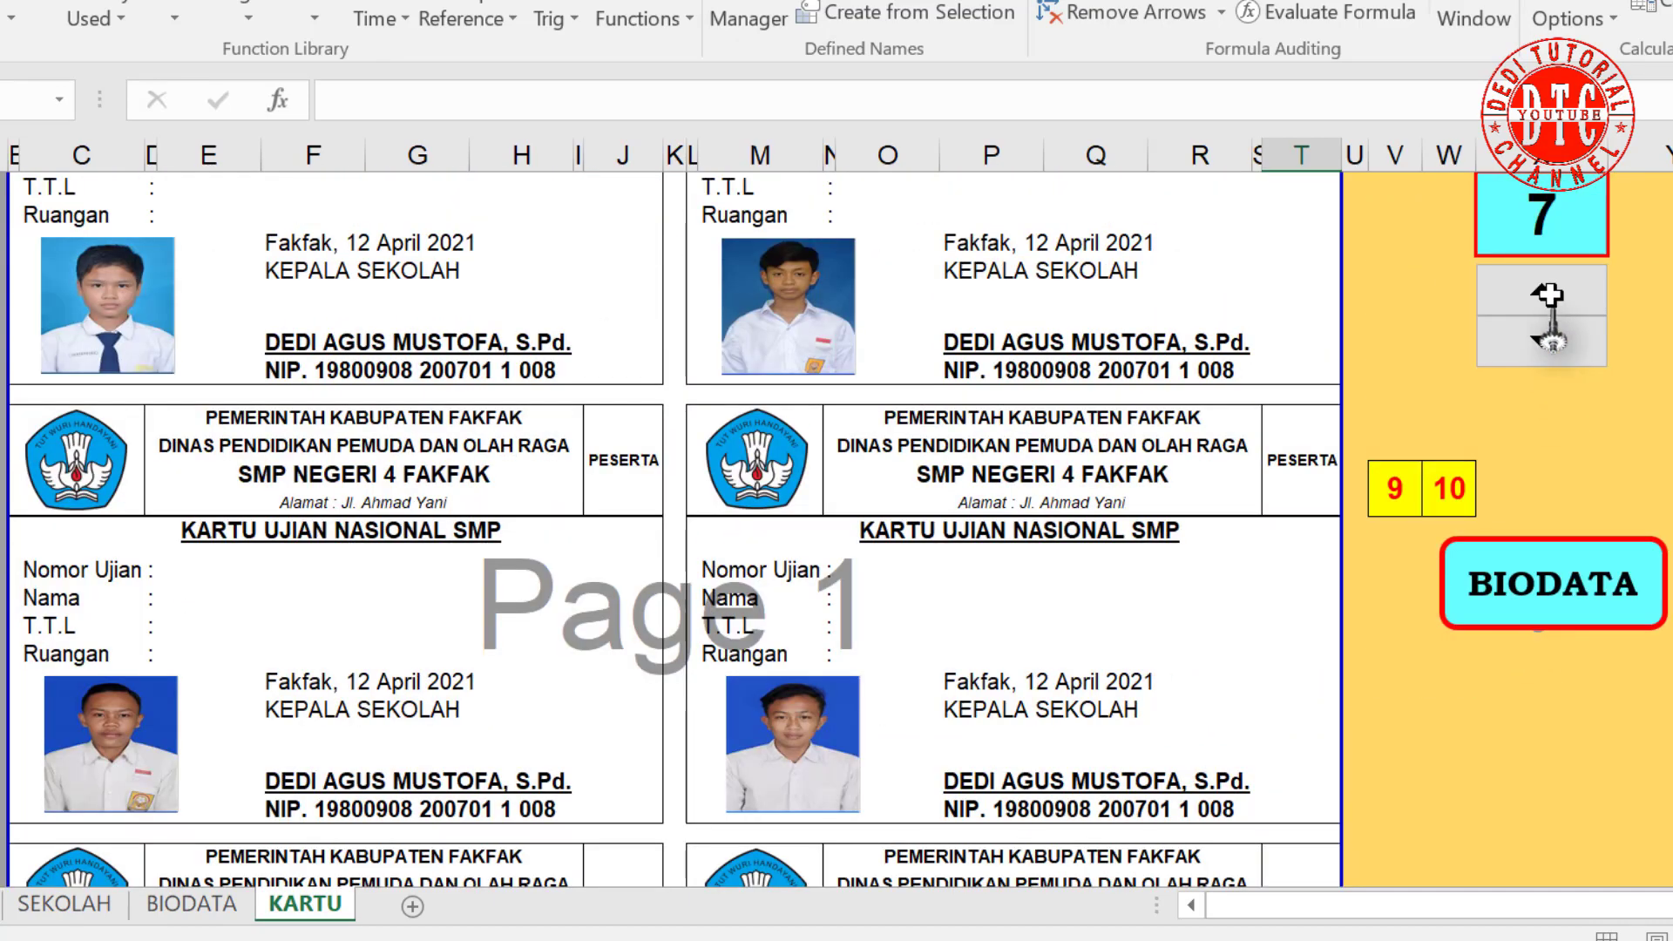
{"action": "left_click", "coordinate": [1546, 292]}
{"action": "left_click", "coordinate": [1544, 292]}
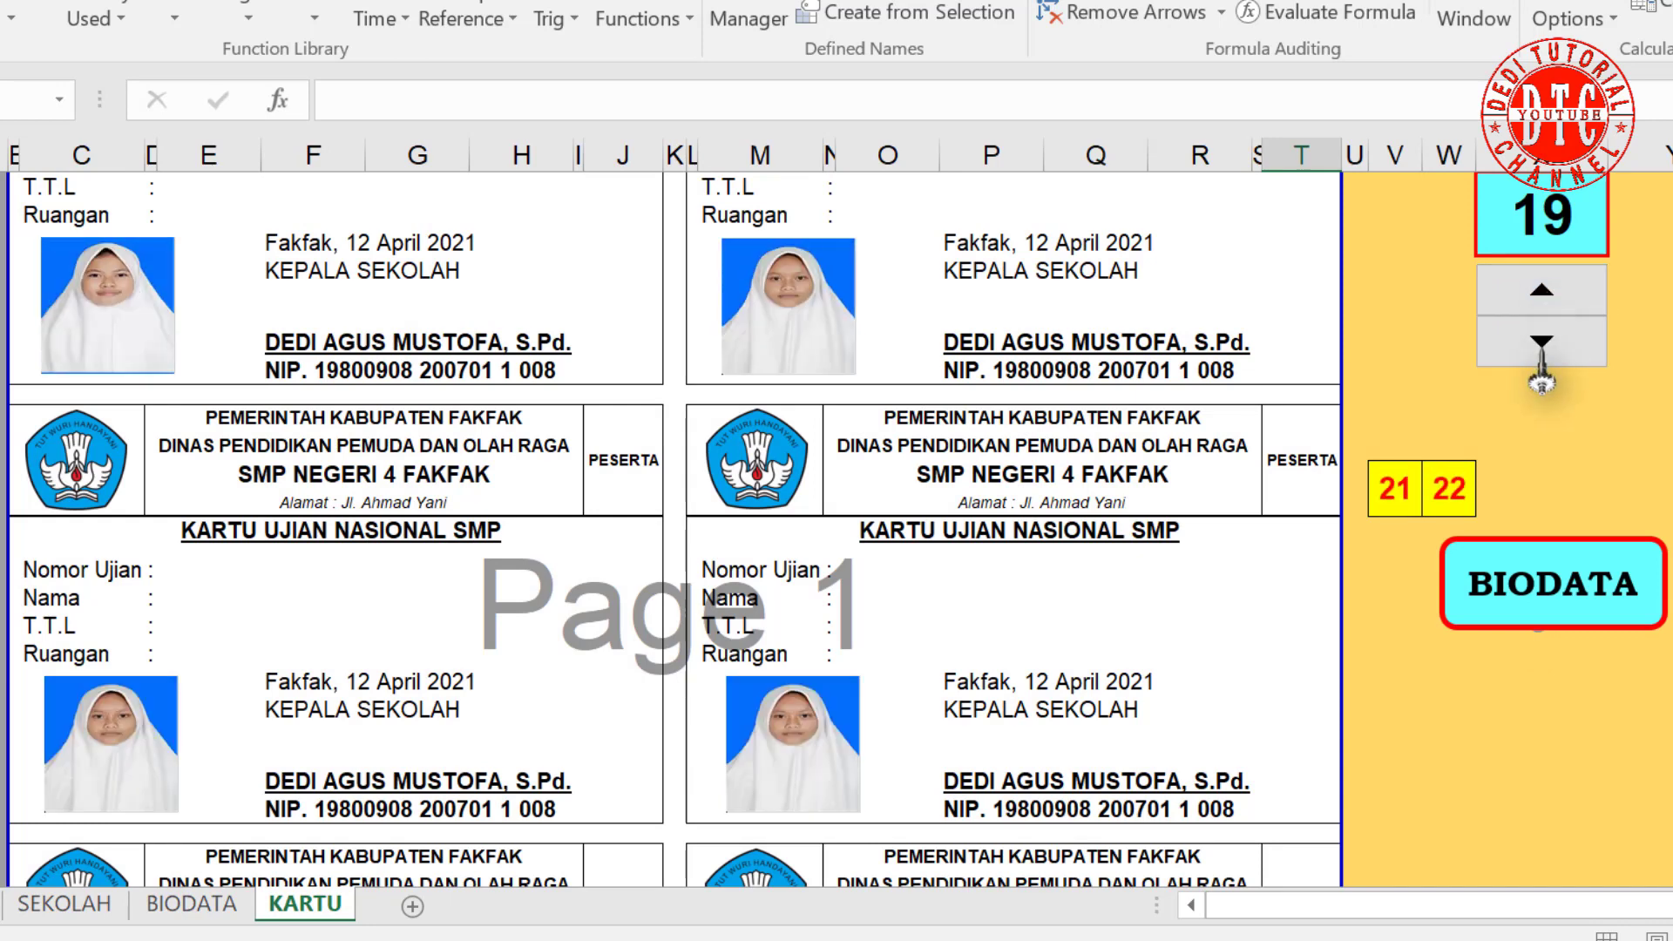
{"action": "left_click", "coordinate": [1541, 342]}
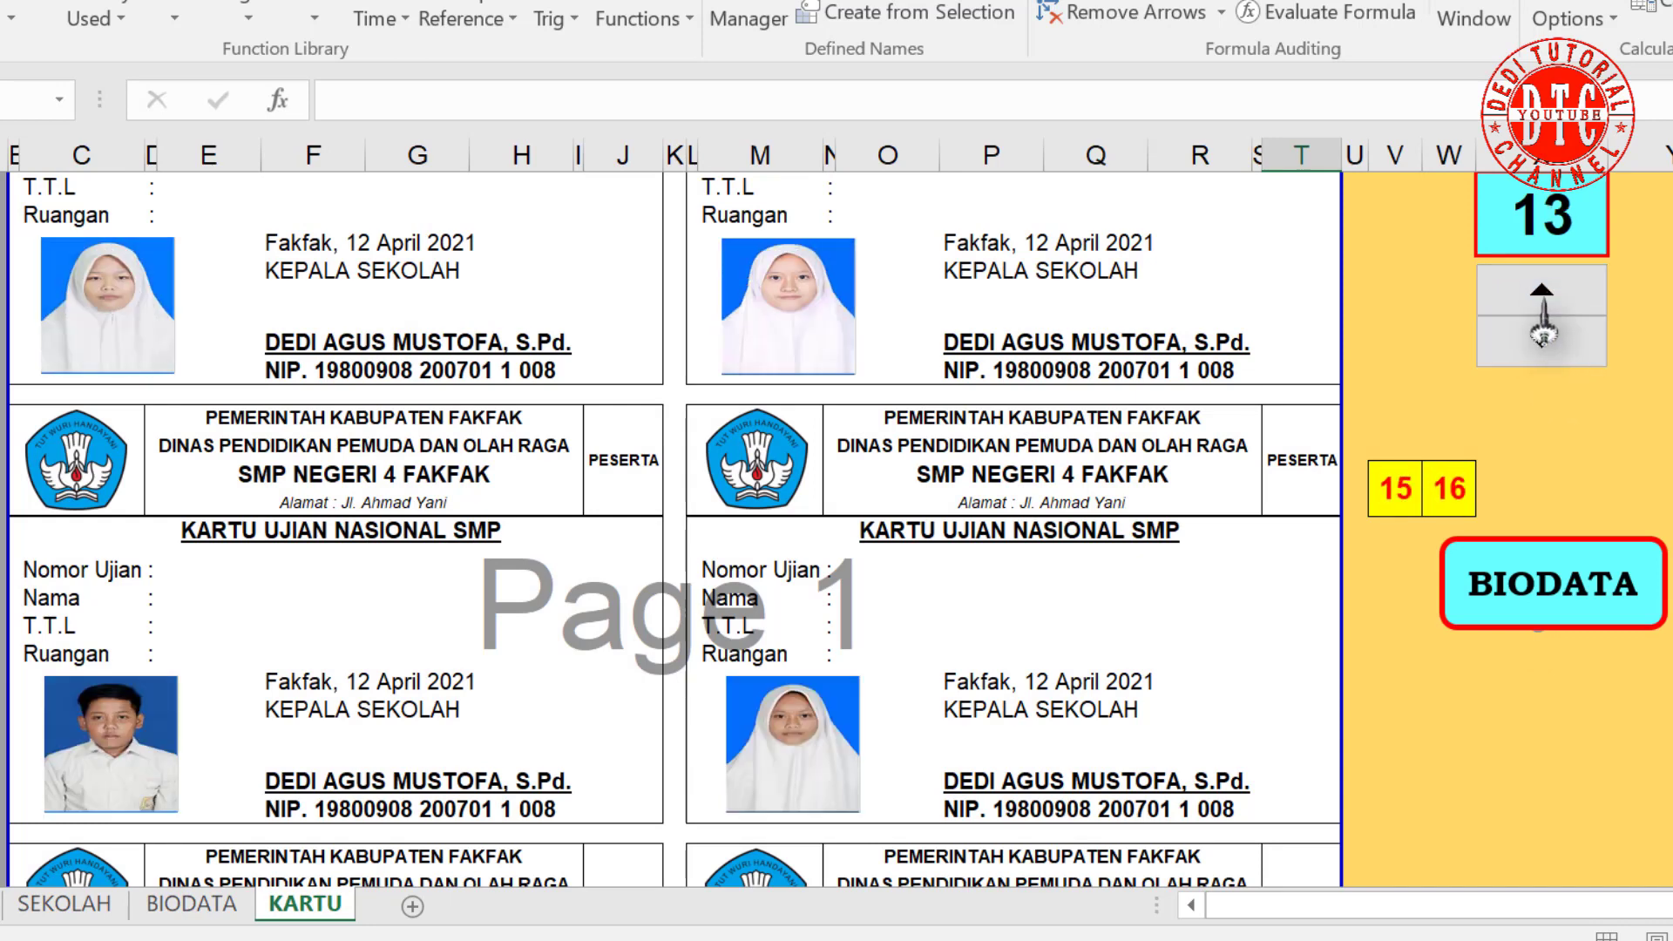
{"action": "scroll", "coordinate": [1220, 586], "scroll_direction": "down", "scroll_amount": 1}
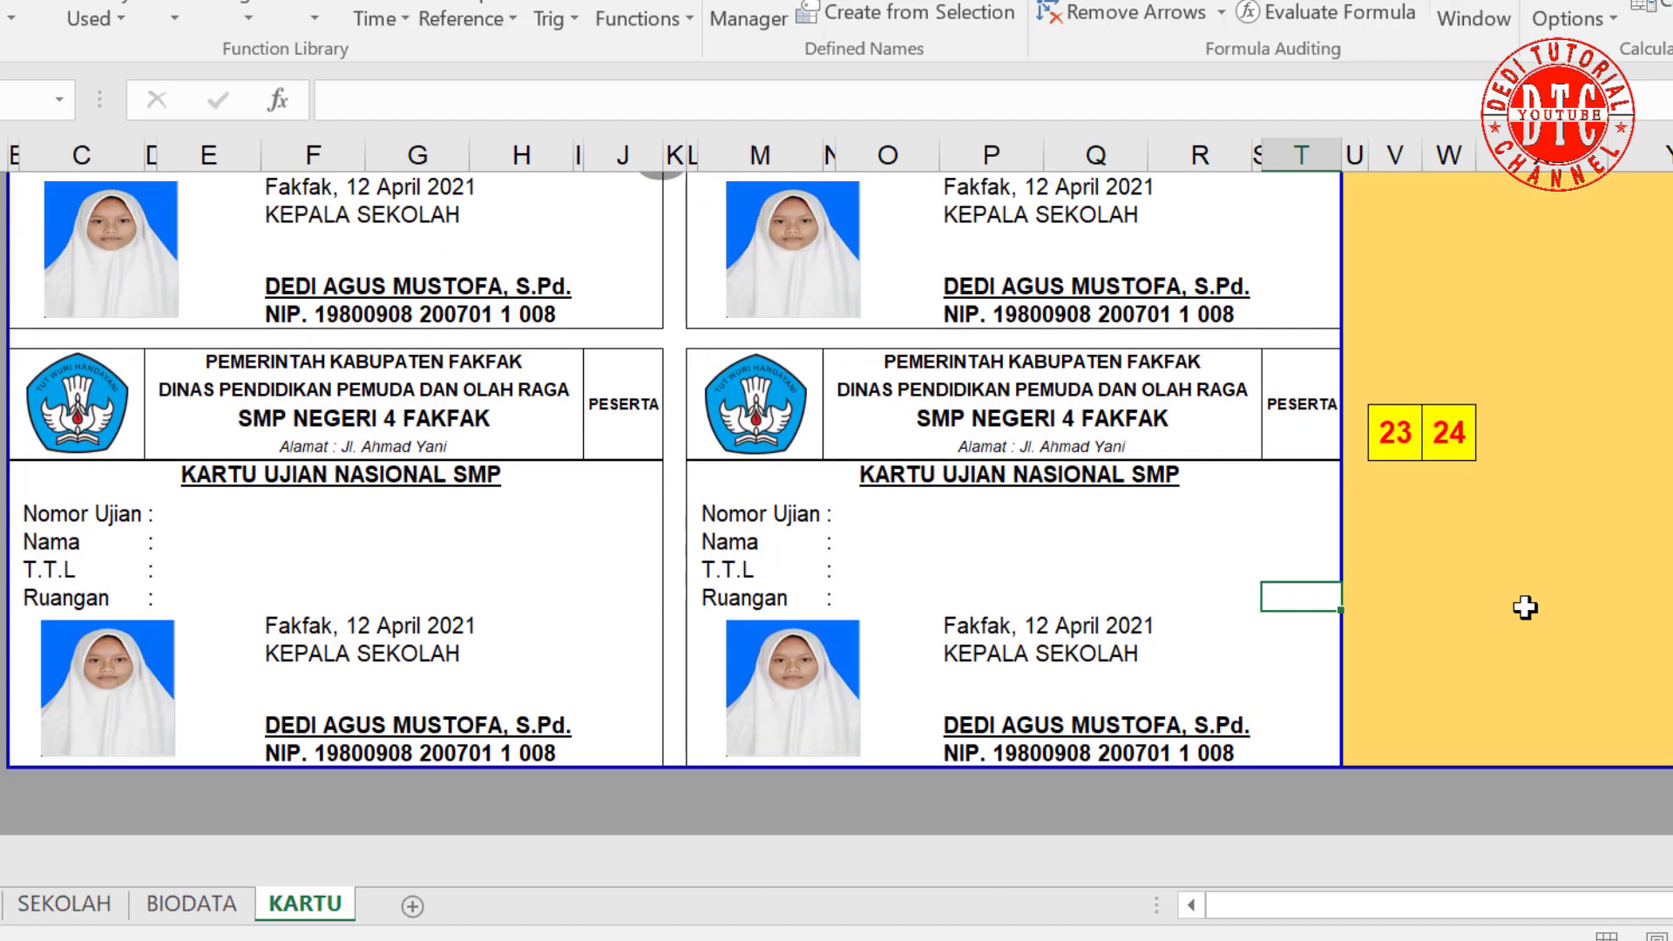
{"action": "scroll", "coordinate": [1525, 608], "scroll_direction": "up", "scroll_amount": 5}
{"action": "scroll", "coordinate": [1525, 607], "scroll_direction": "up", "scroll_amount": 4}
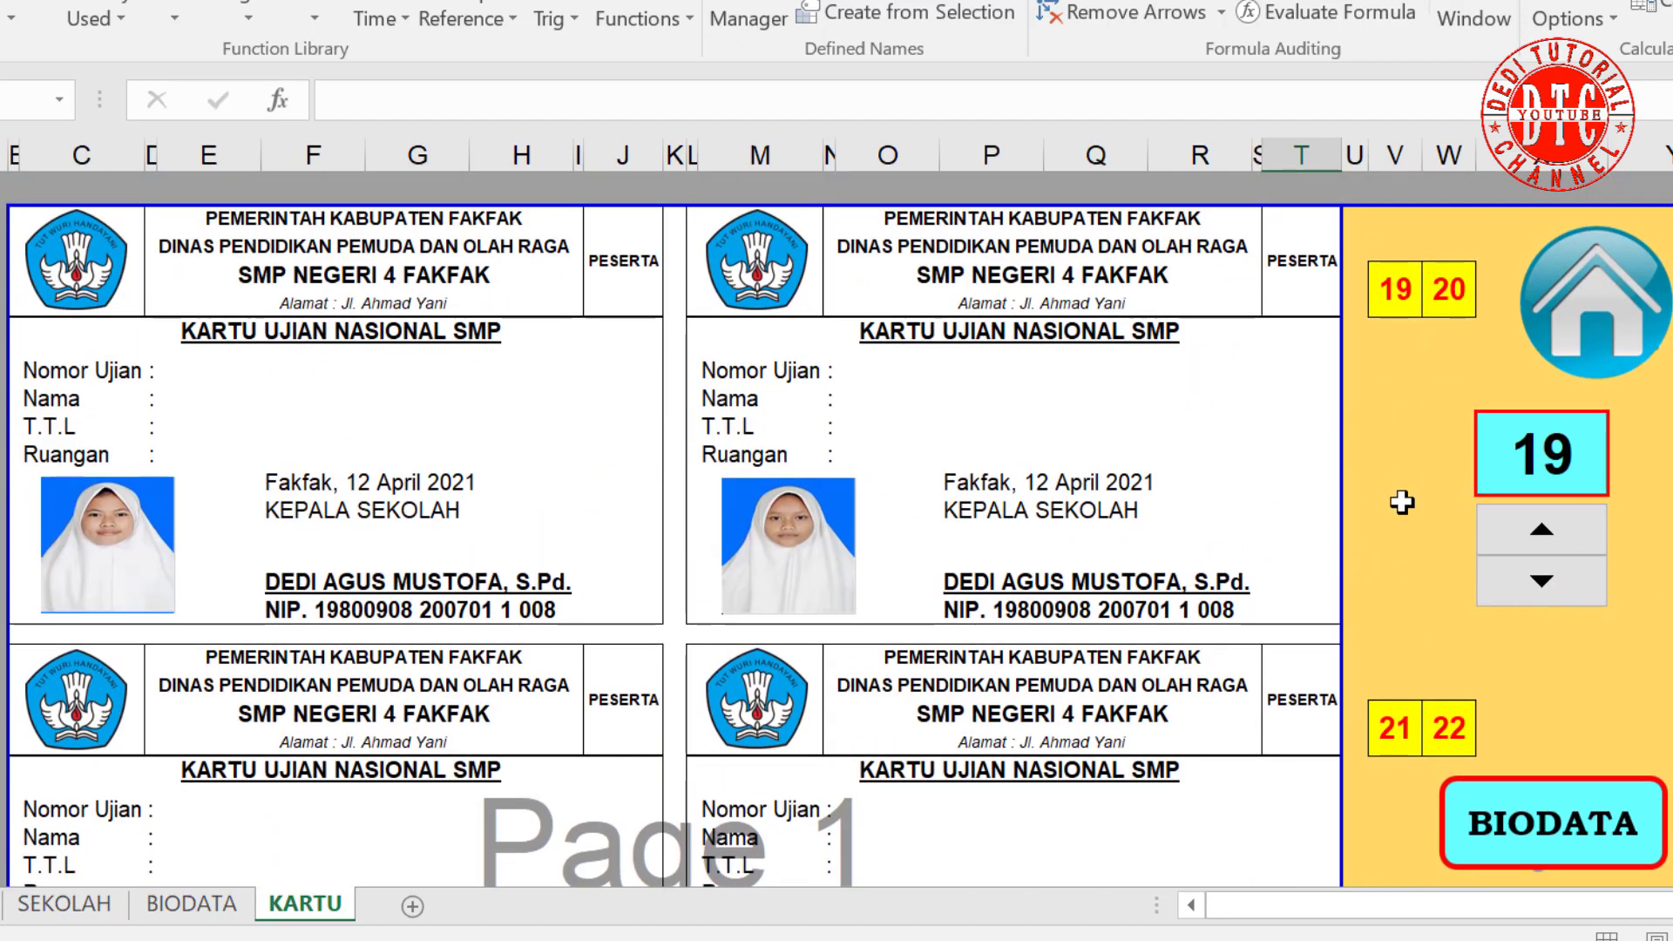
{"action": "left_click", "coordinate": [1572, 581]}
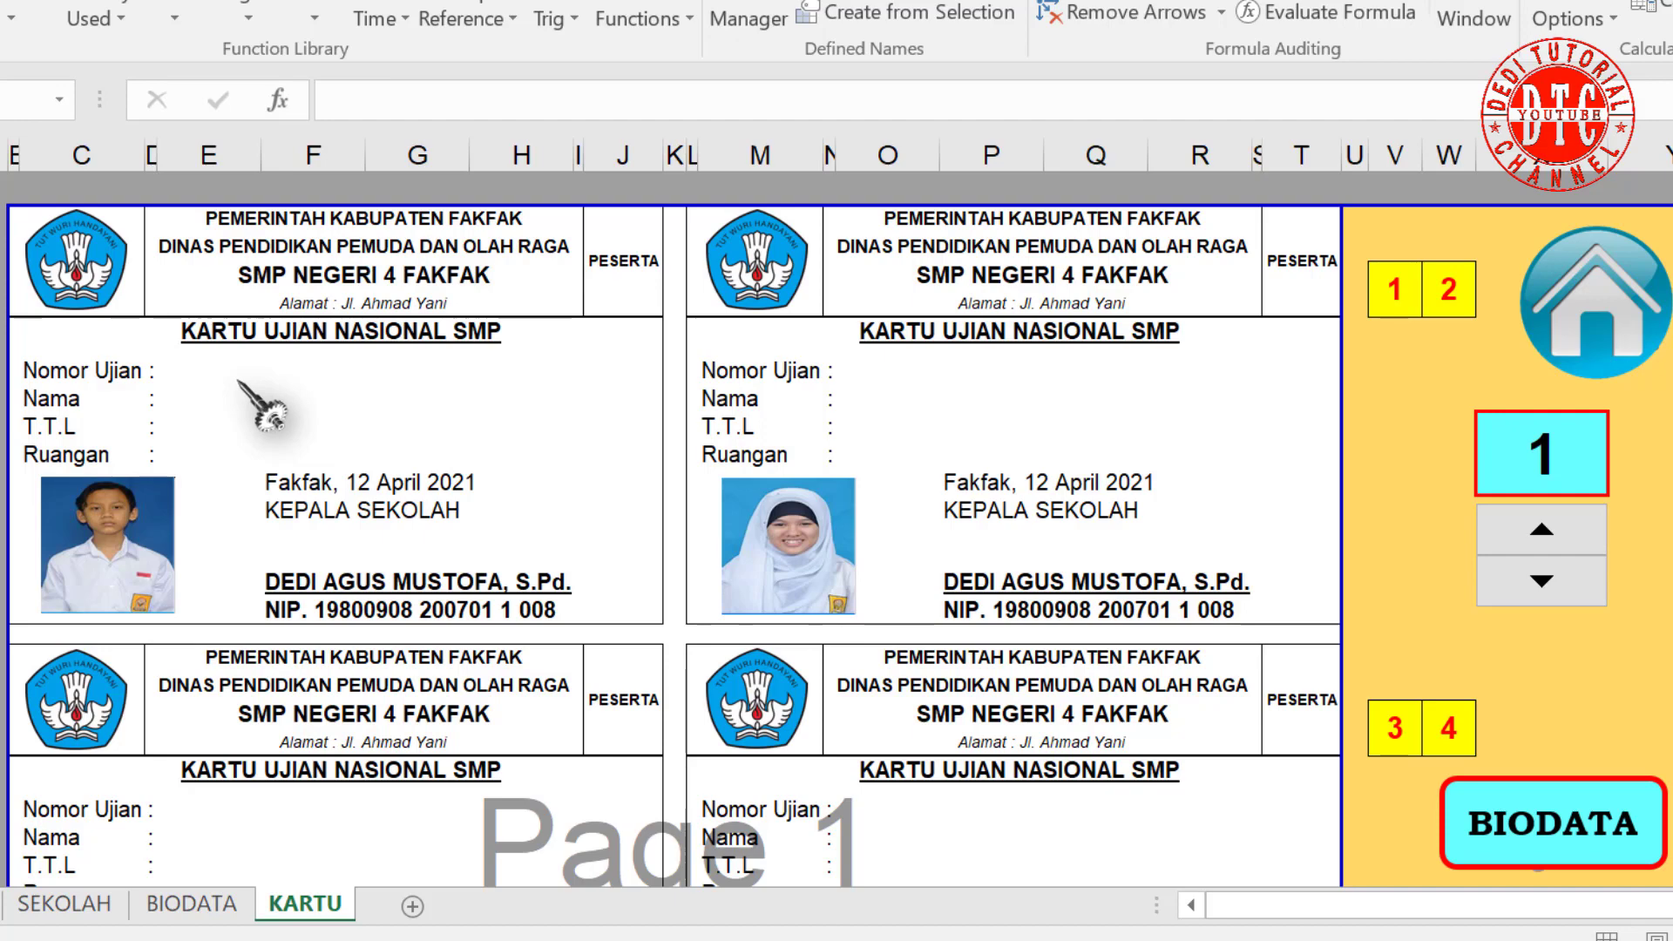
Step: On the BIODATA sheet, select the biodata table from B4 to G25
{"action": "left_click", "coordinate": [191, 903]}
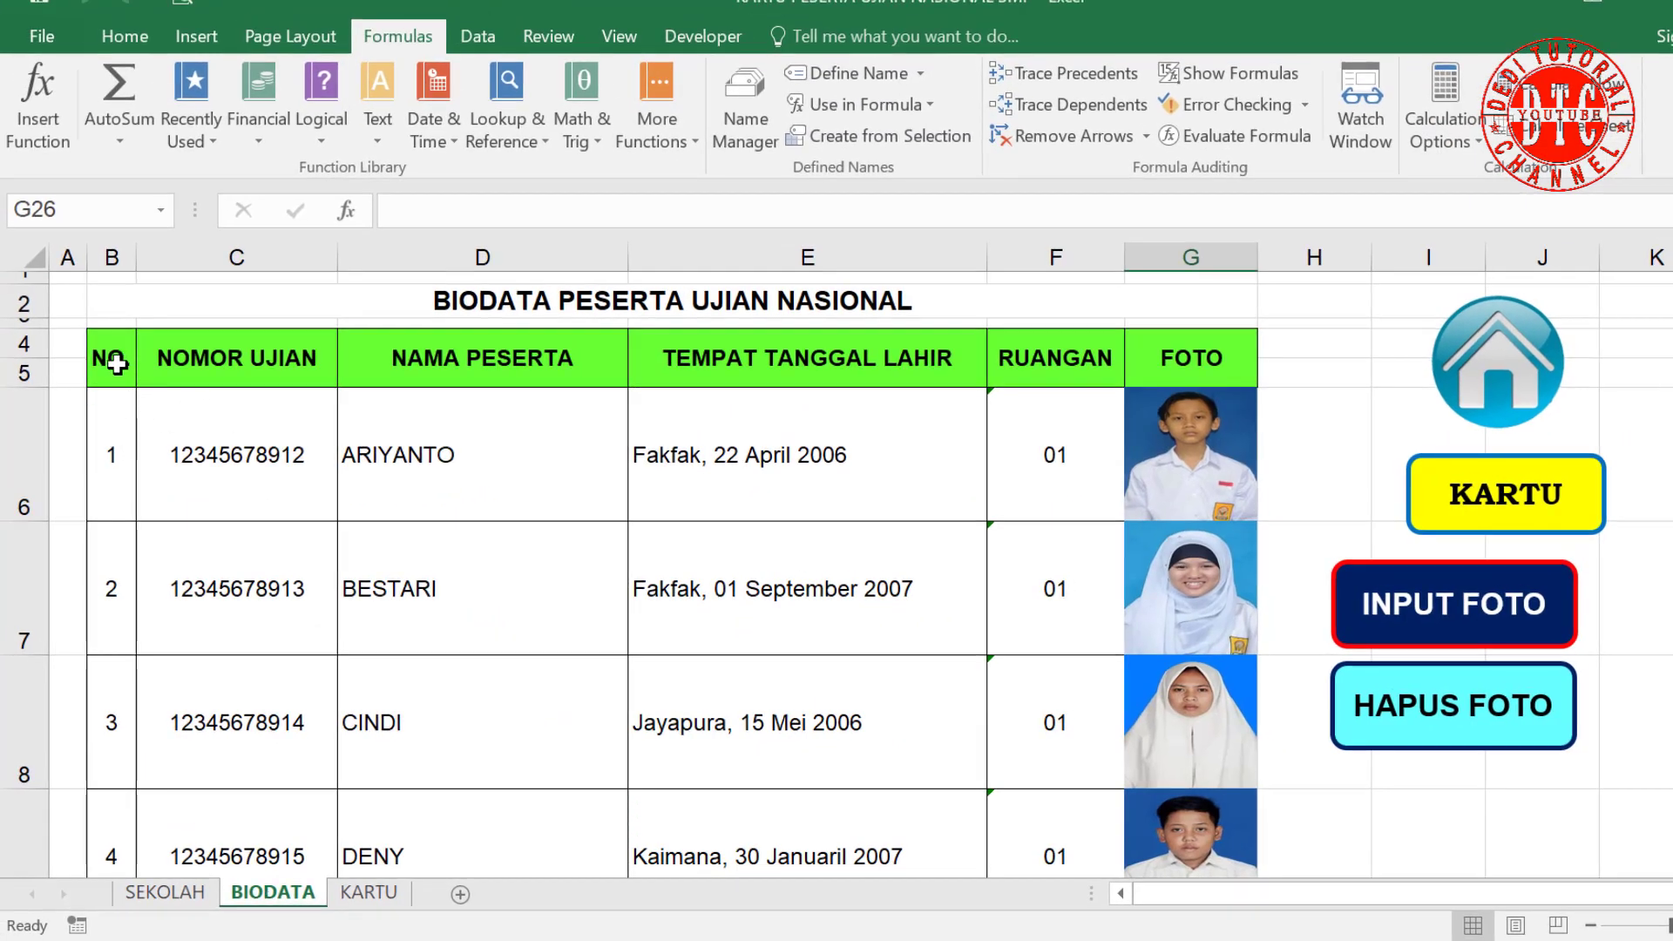
{"action": "left_click_drag", "start_coordinate": [116, 363], "coordinate": [1166, 427]}
{"action": "left_click_drag", "start_coordinate": [1167, 637], "coordinate": [1169, 784]}
{"action": "scroll", "coordinate": [353, 546], "scroll_direction": "up", "scroll_amount": 7}
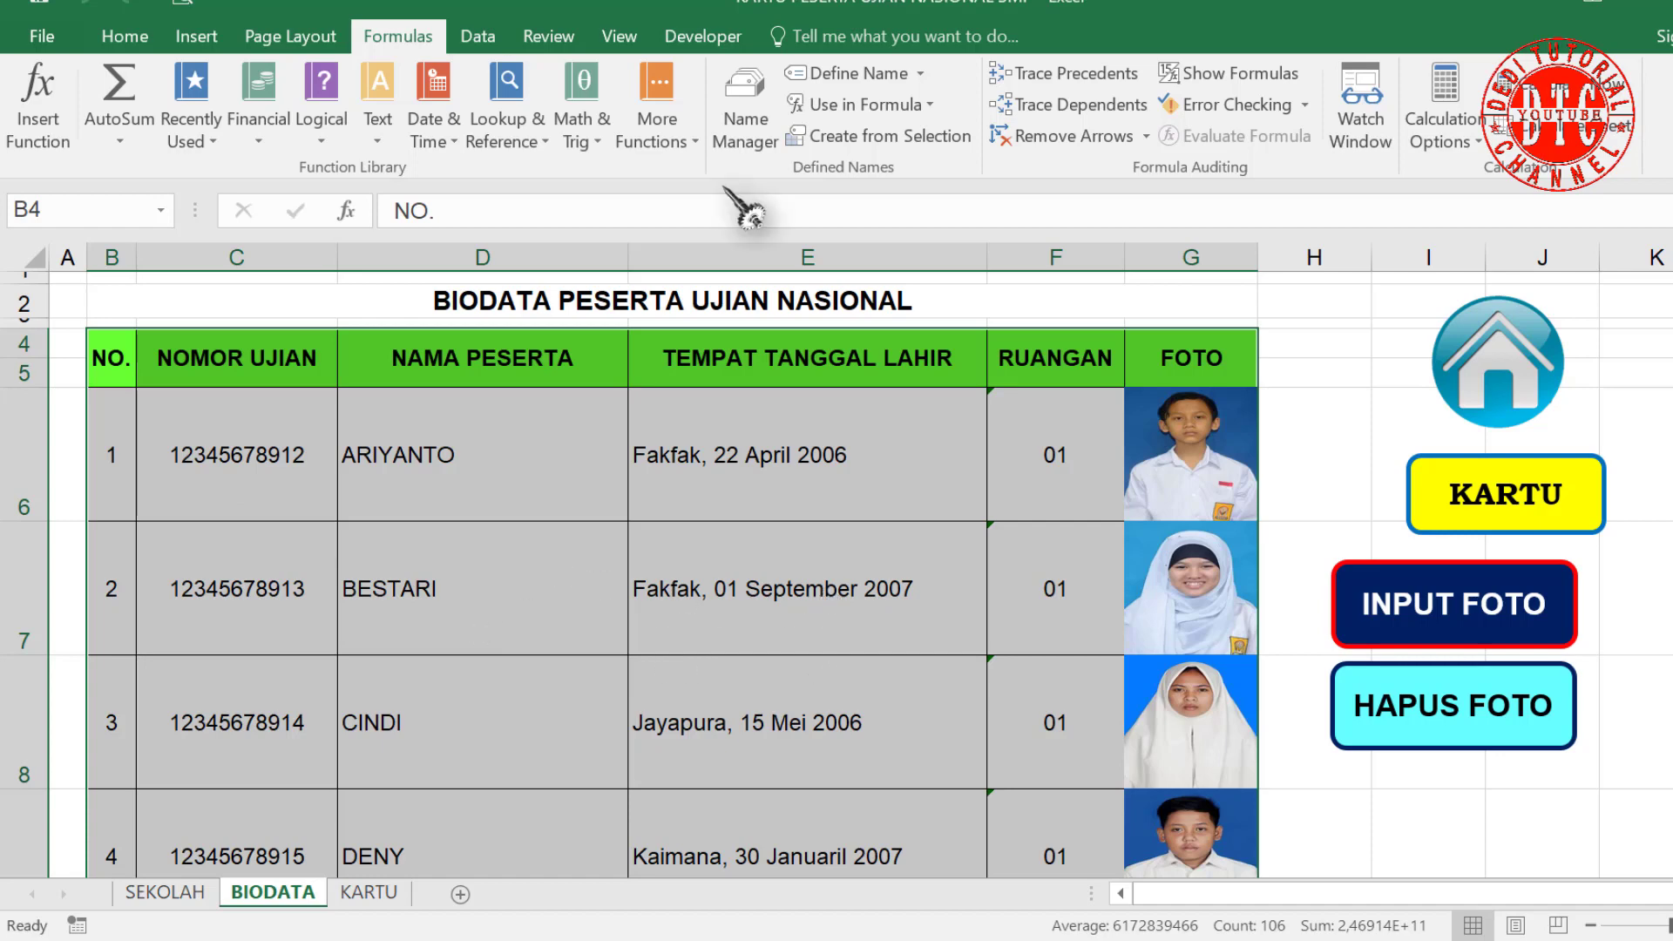
Step: Check Name Manager and cancel a new name, leaving only FOTO1–FOTO6 defined
{"action": "left_click", "coordinate": [746, 124]}
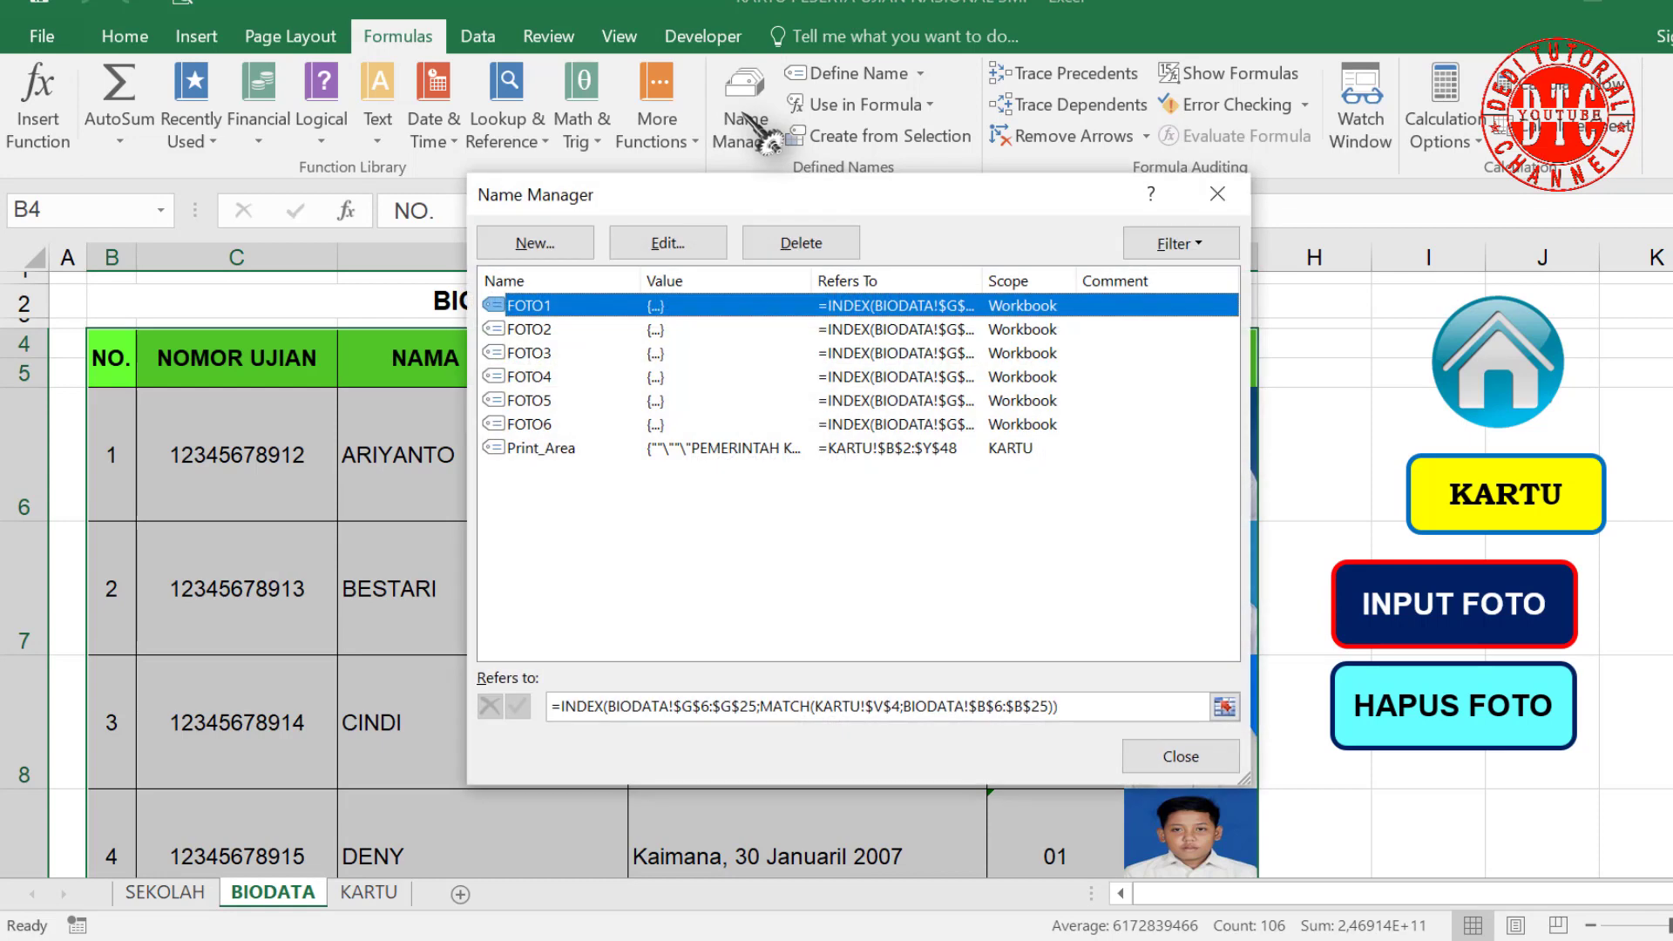
{"action": "left_click", "coordinate": [534, 243]}
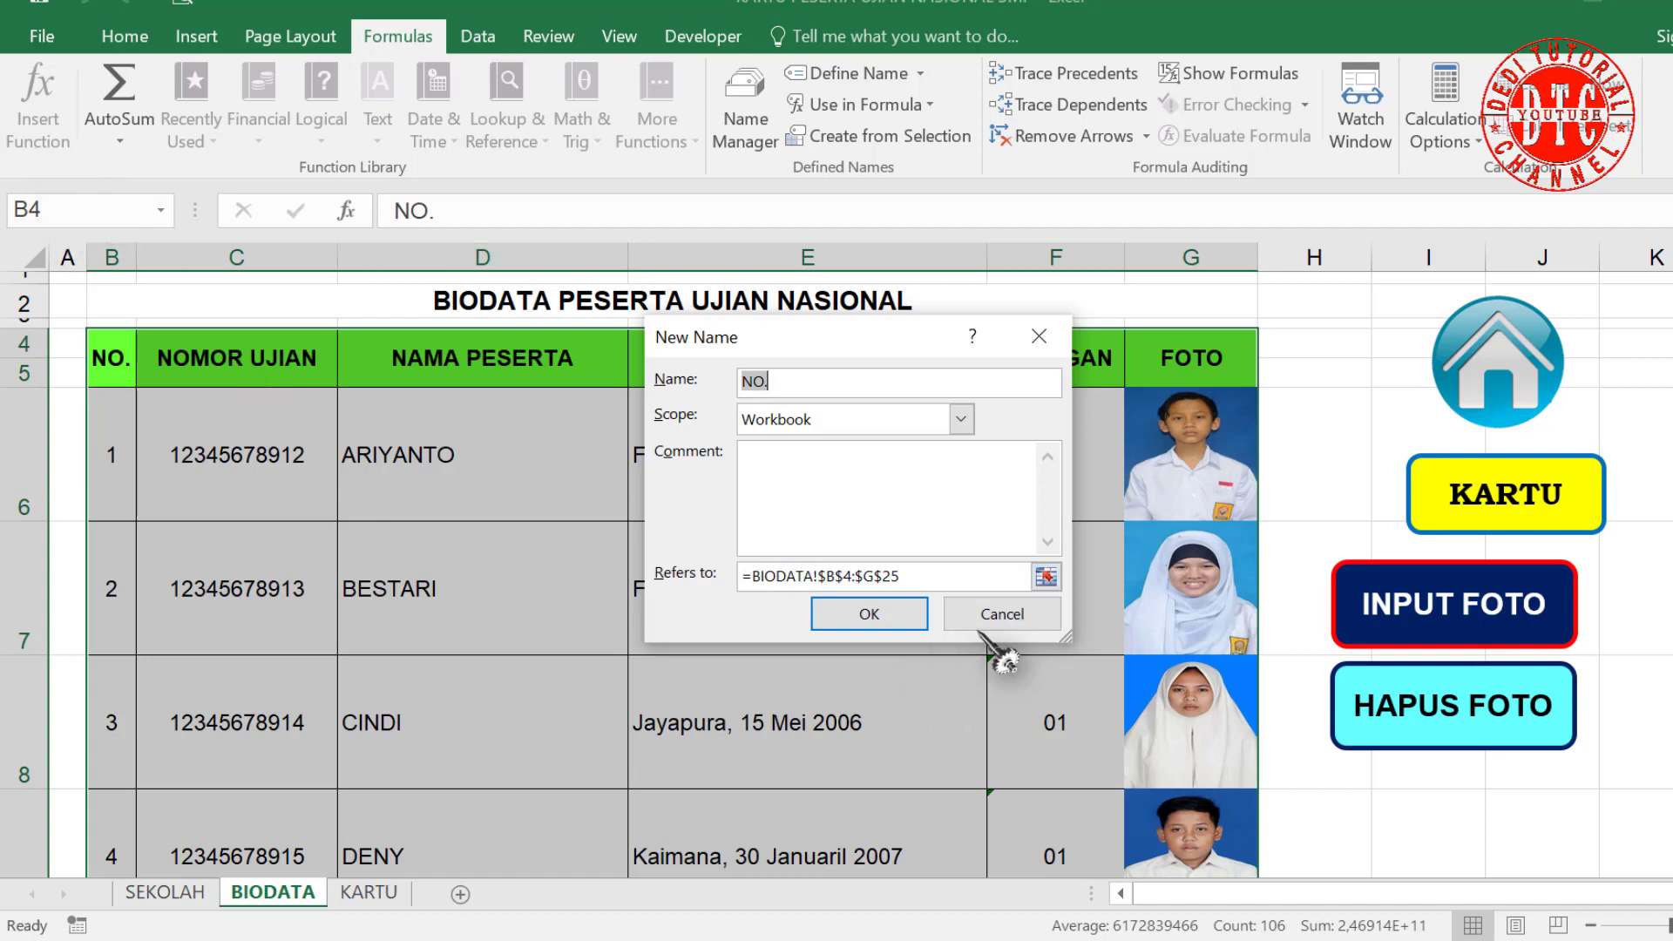
{"action": "left_click", "coordinate": [1002, 614]}
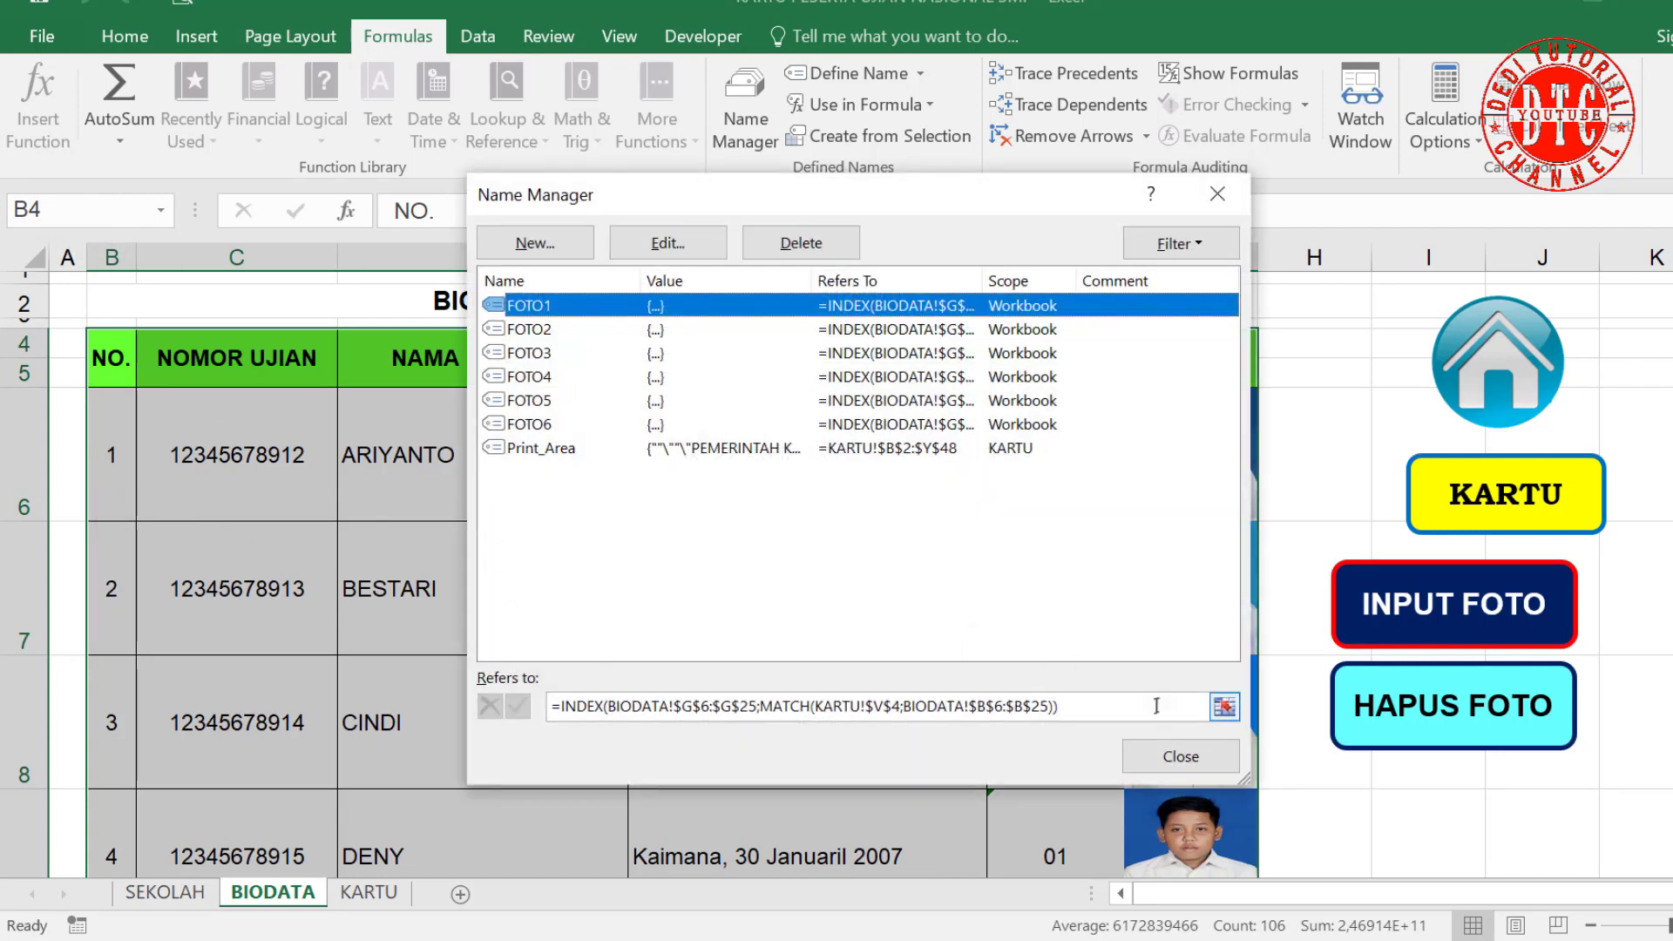
{"action": "left_click", "coordinate": [1179, 754]}
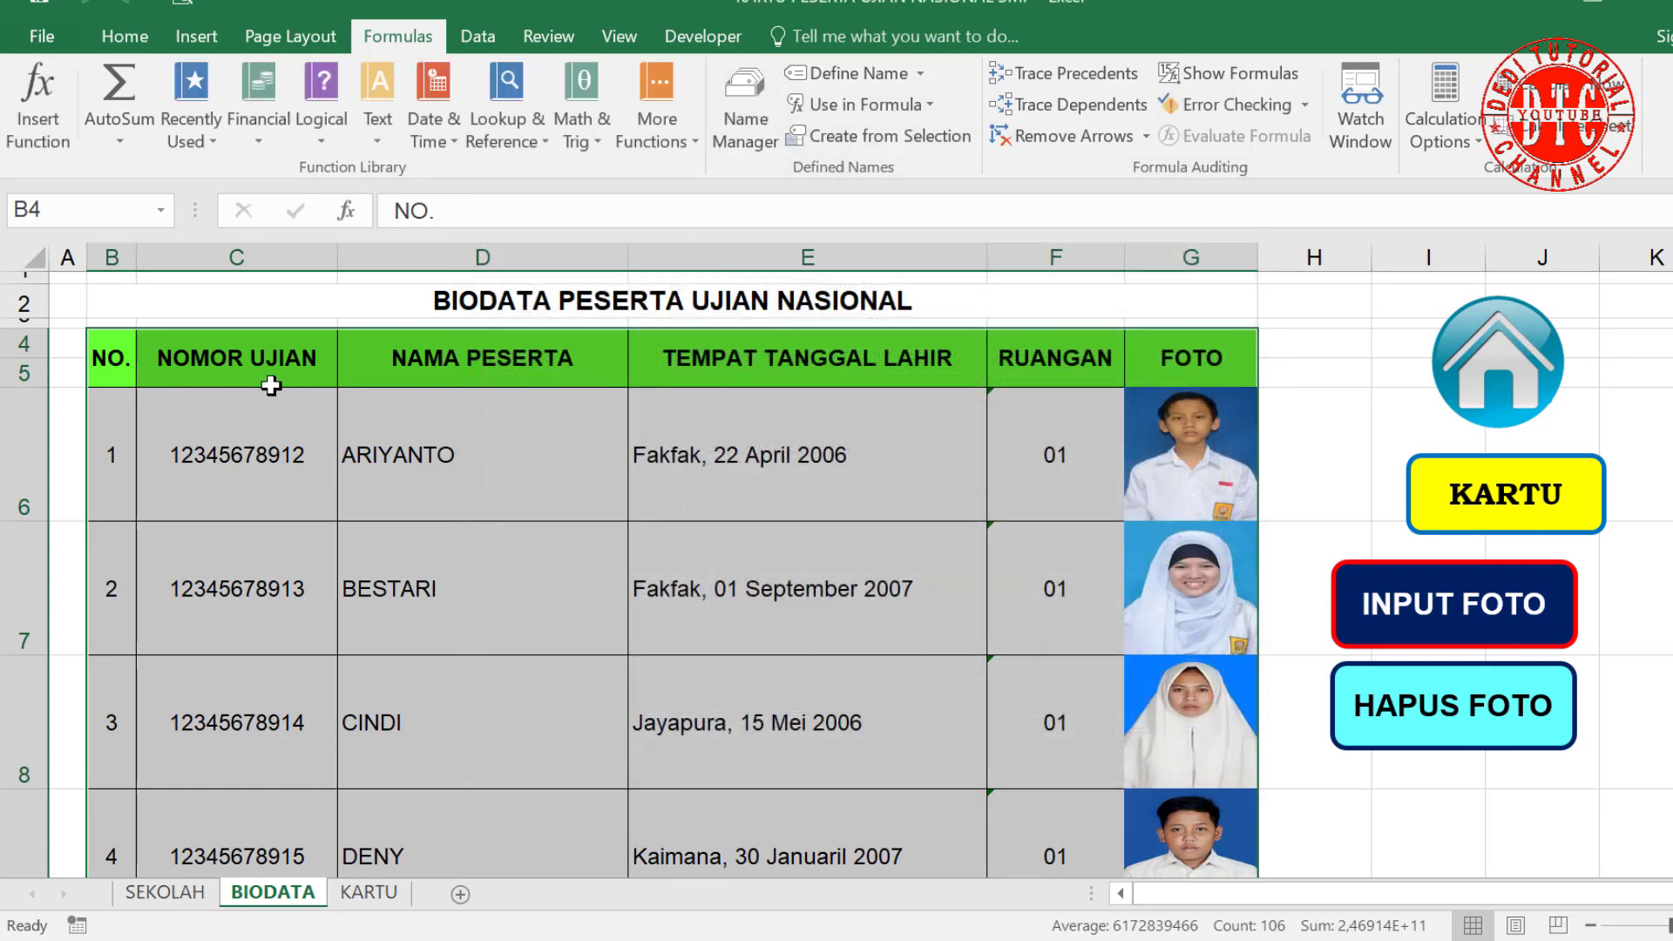
{"action": "scroll", "coordinate": [1065, 689], "scroll_direction": "down", "scroll_amount": 5}
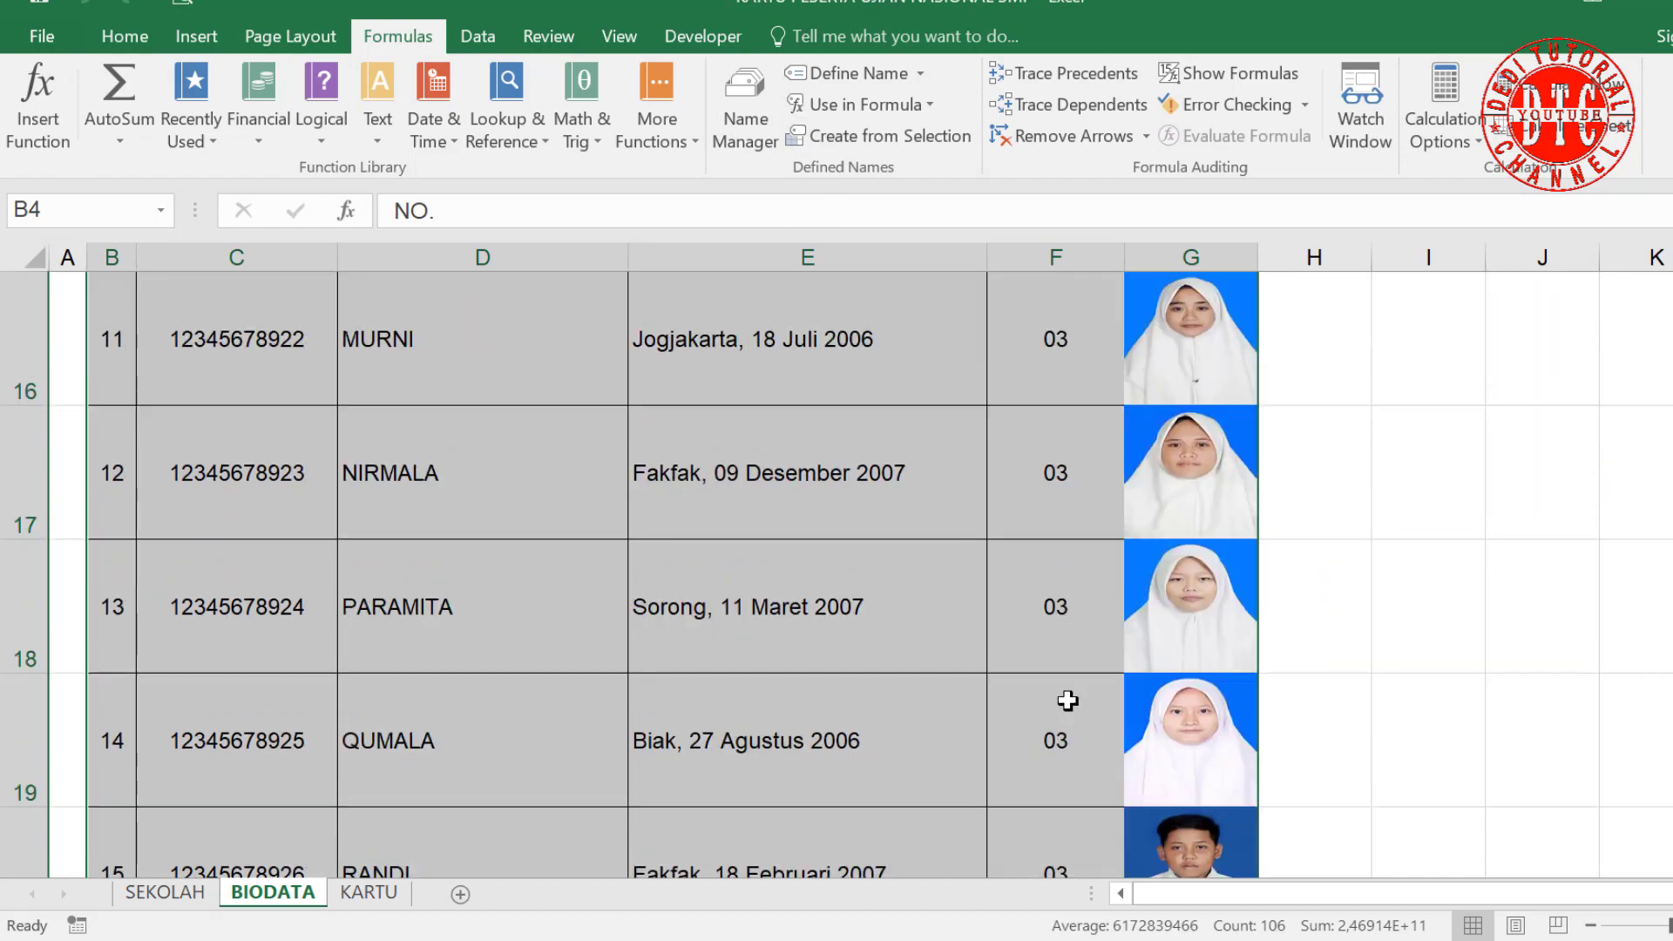
{"action": "scroll", "coordinate": [299, 517], "scroll_direction": "up", "scroll_amount": 5}
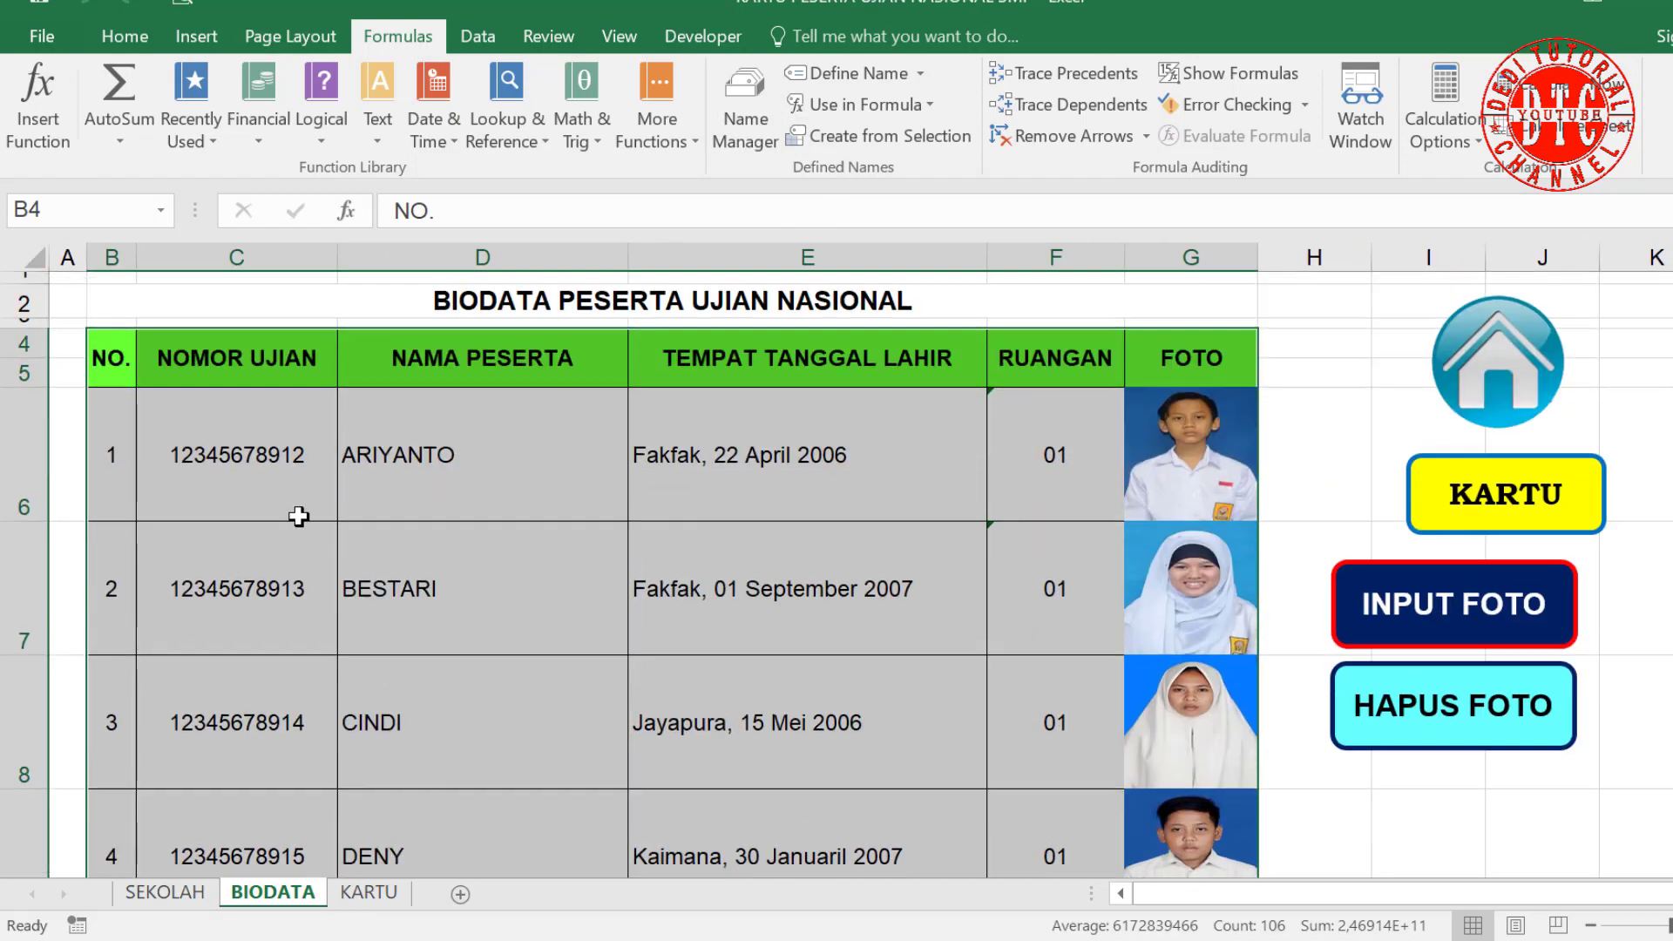
{"action": "scroll", "coordinate": [944, 620], "scroll_direction": "down", "scroll_amount": 7}
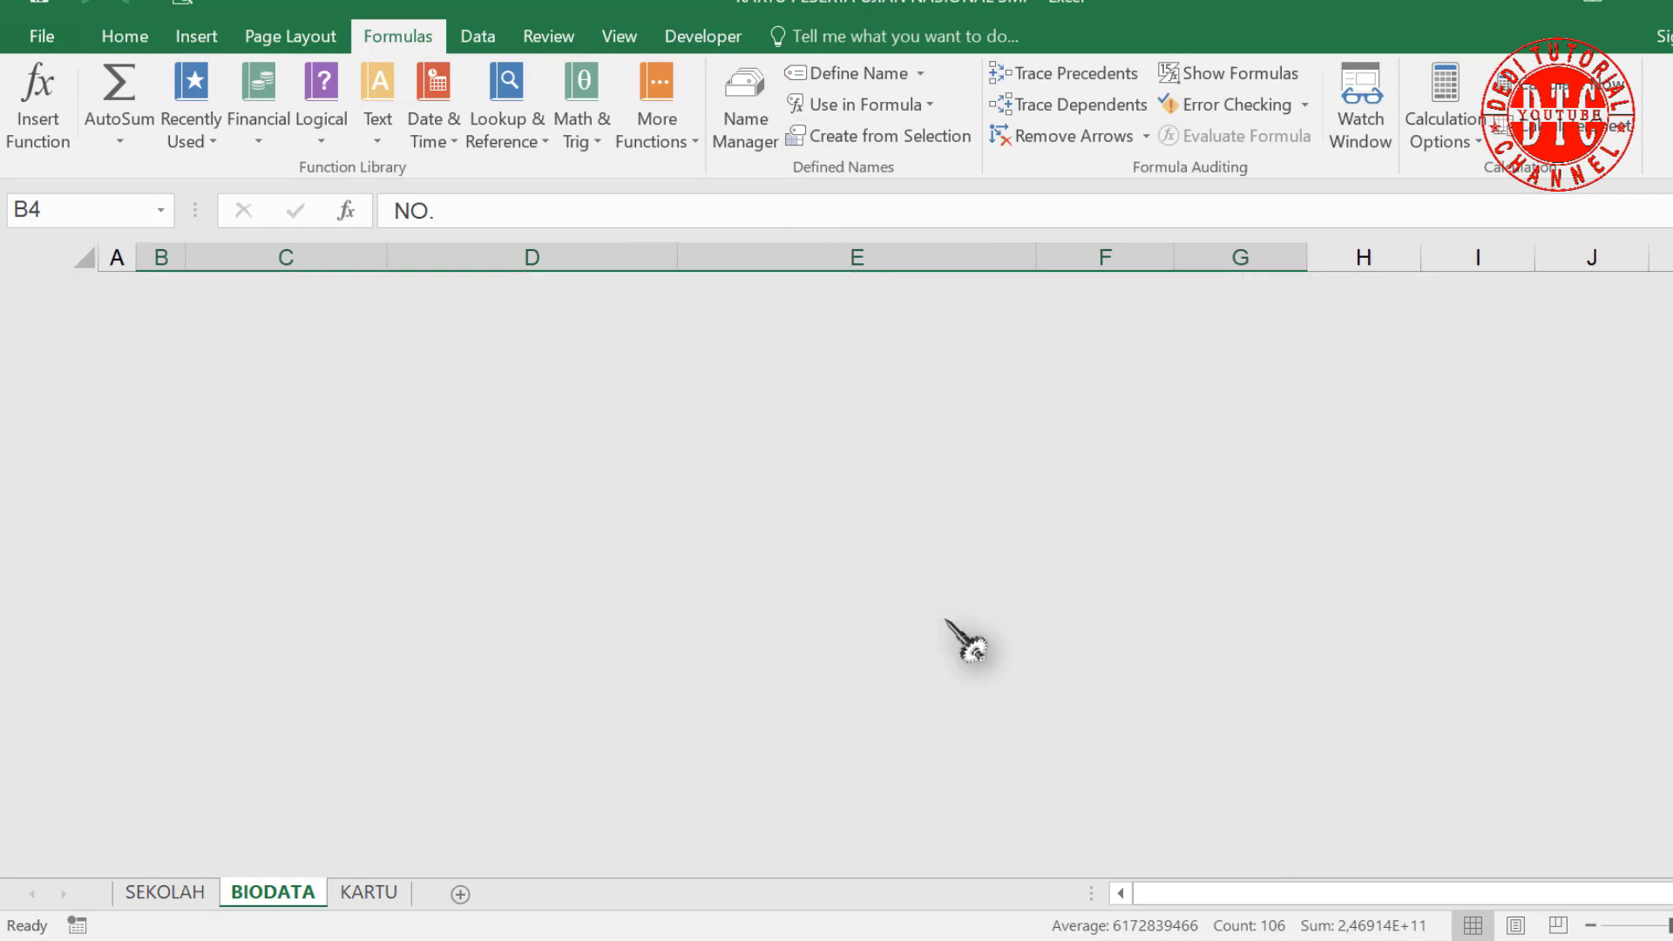
{"action": "scroll", "coordinate": [963, 642], "scroll_direction": "up", "scroll_amount": 7}
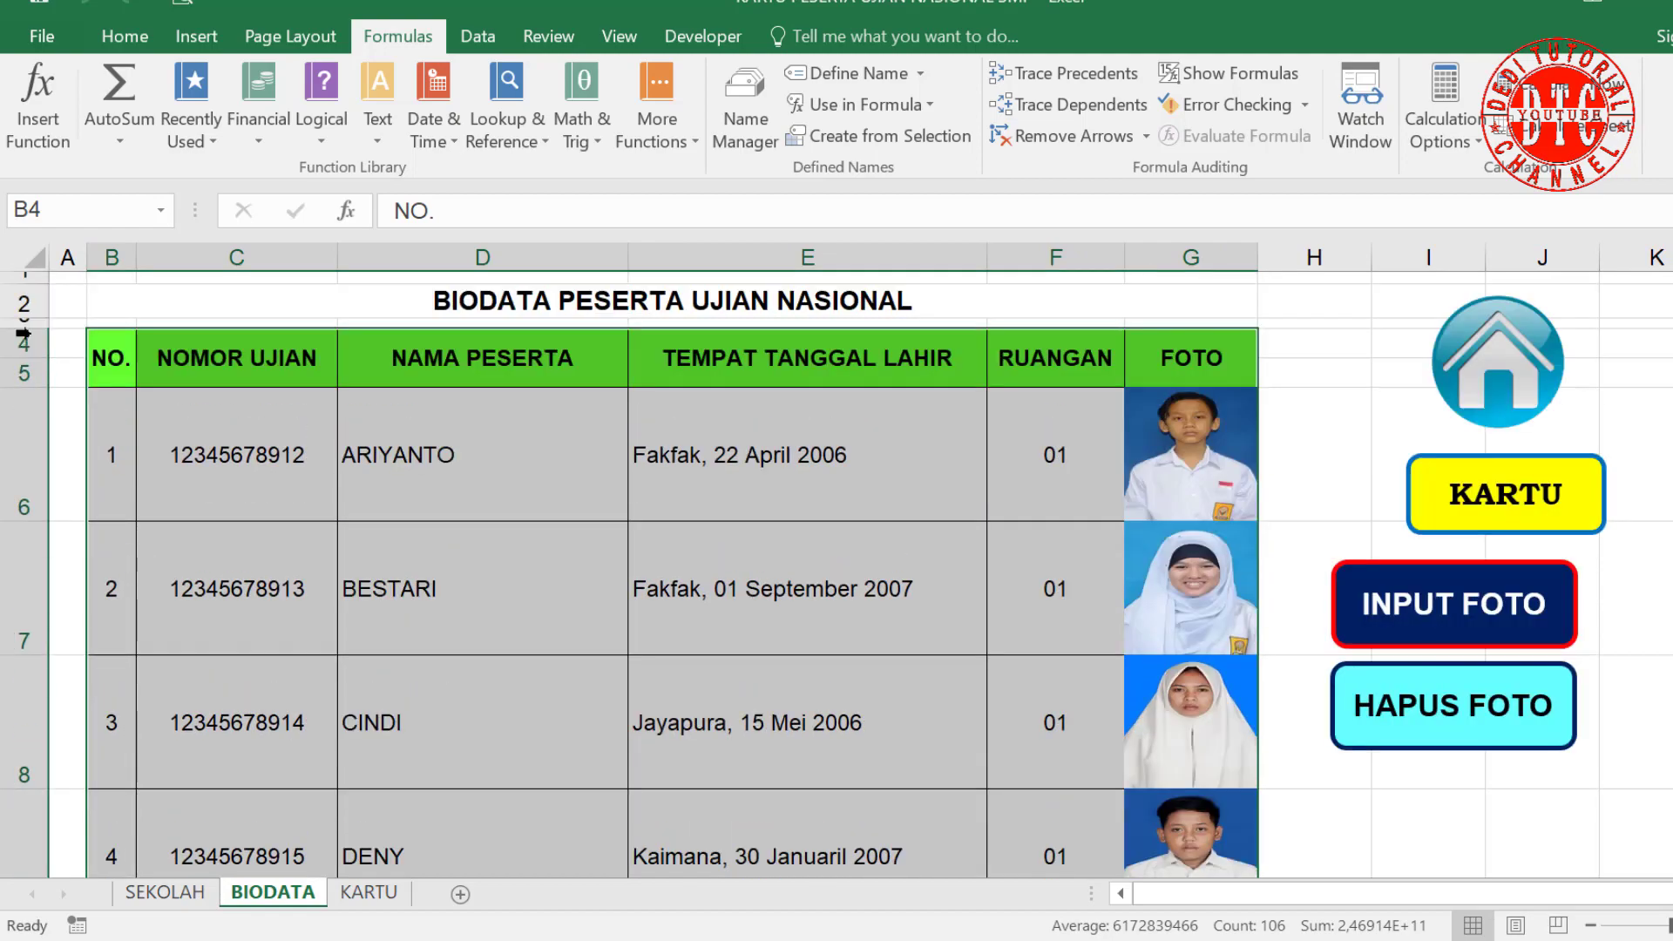
Step: Name the selected B4:G25 table BIODATA via the Name Box, then confirm it in Name Manager
{"action": "left_click", "coordinate": [94, 211]}
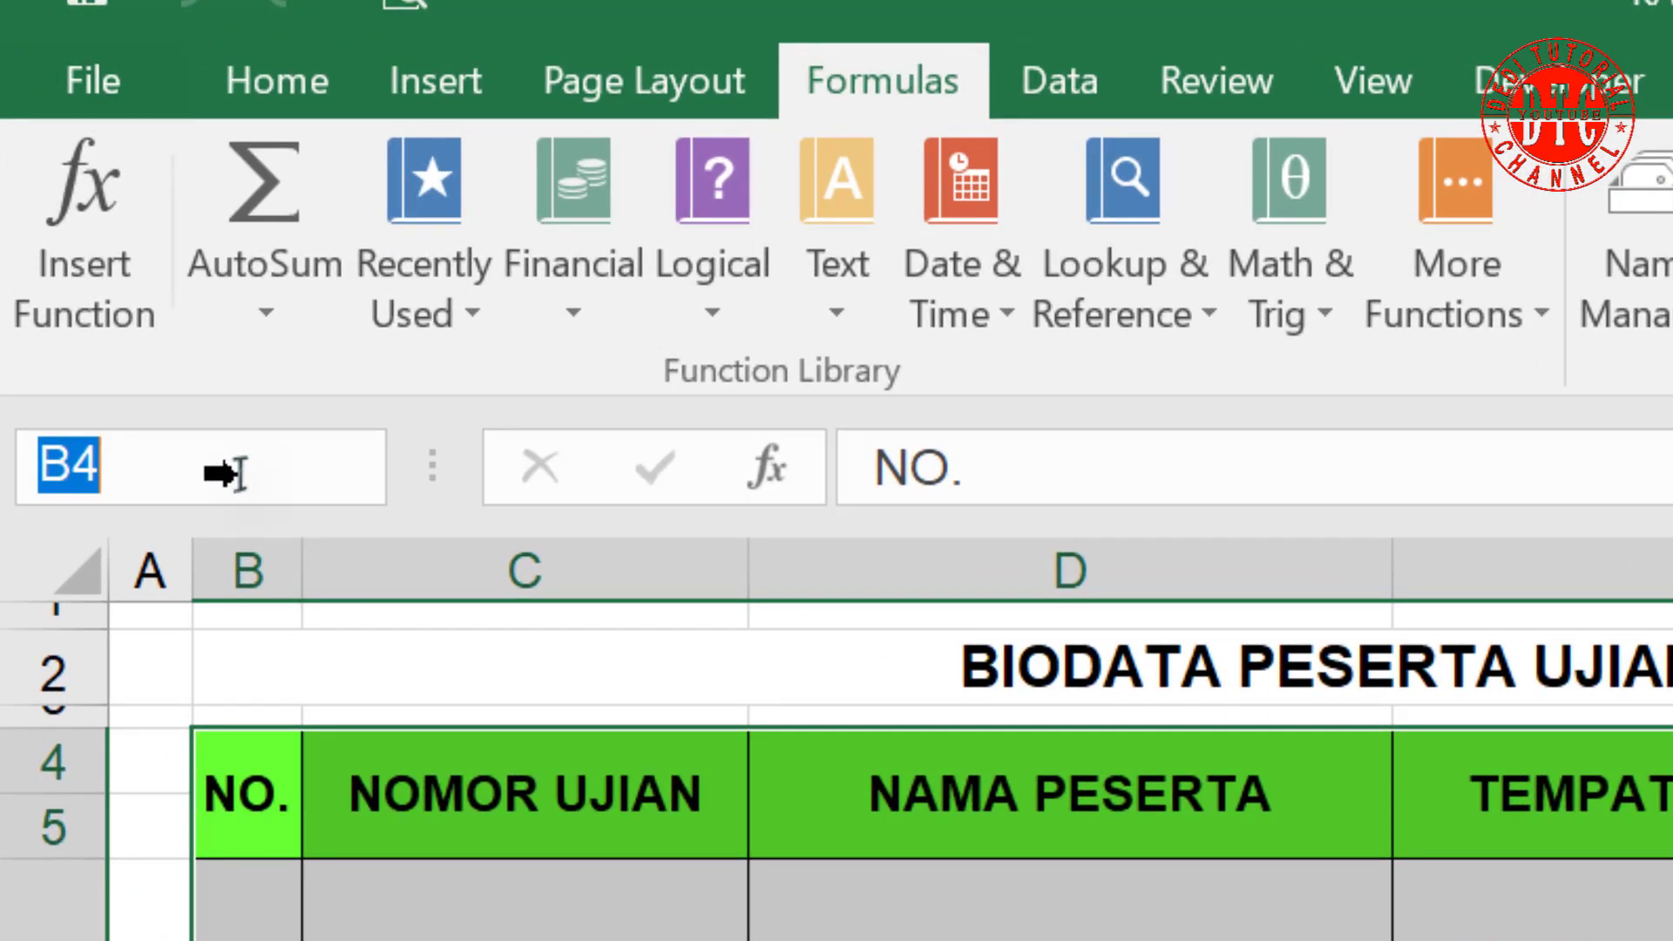
{"action": "type", "text": "BIODA"}
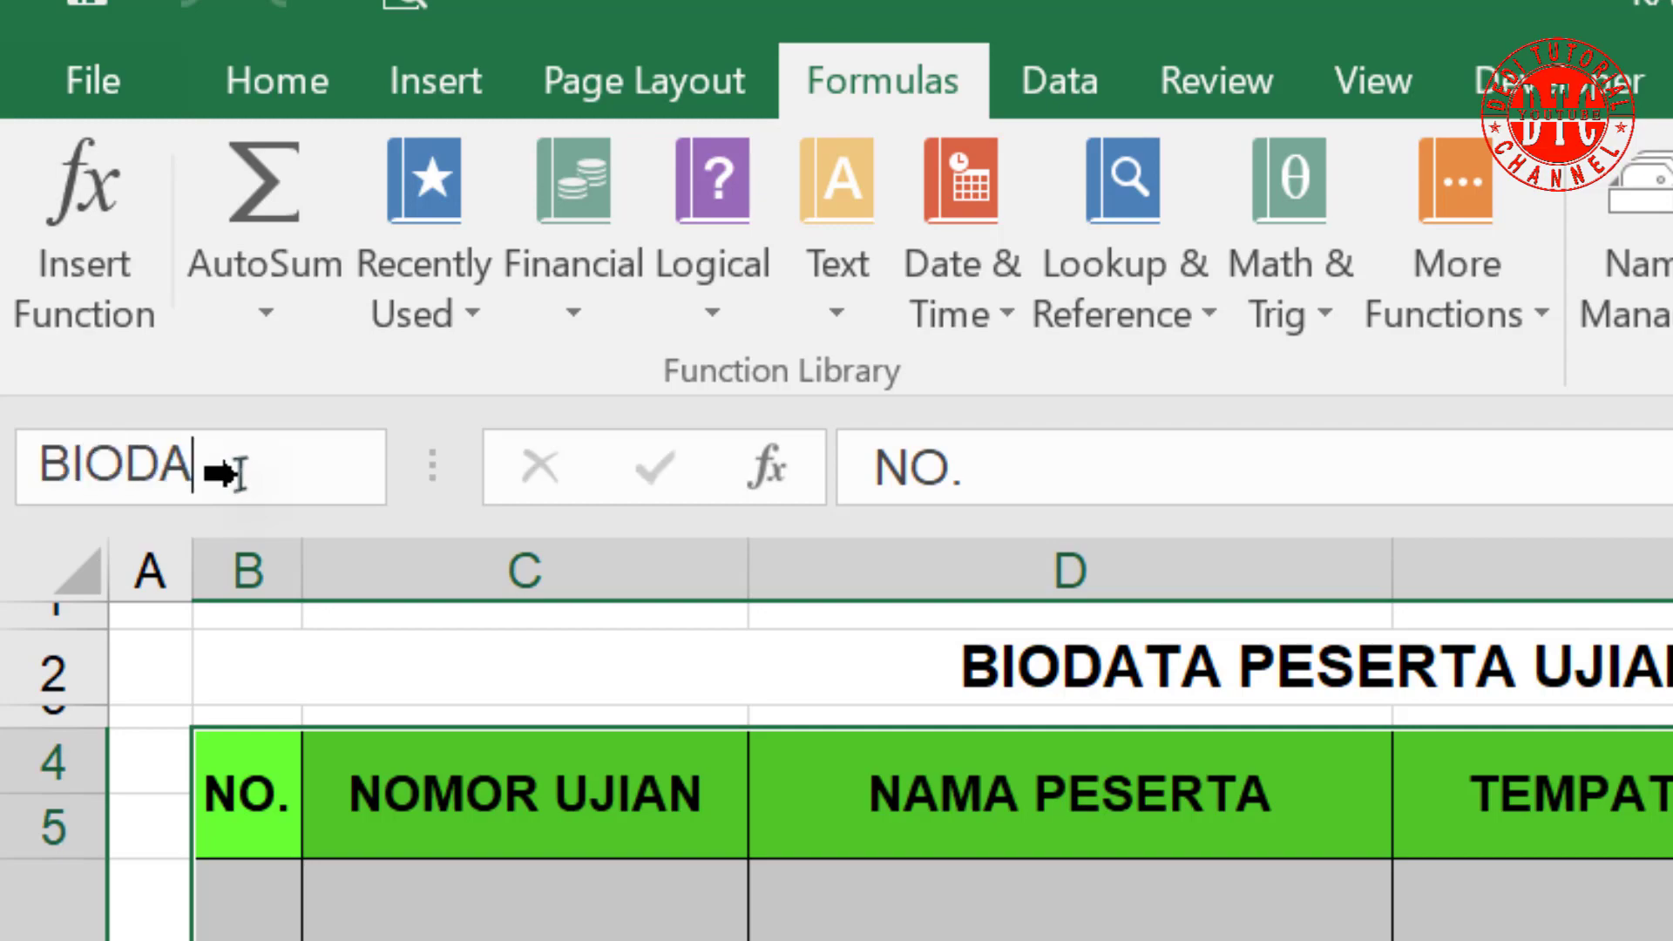
{"action": "type", "text": "TA"}
{"action": "key", "text": "Return"}
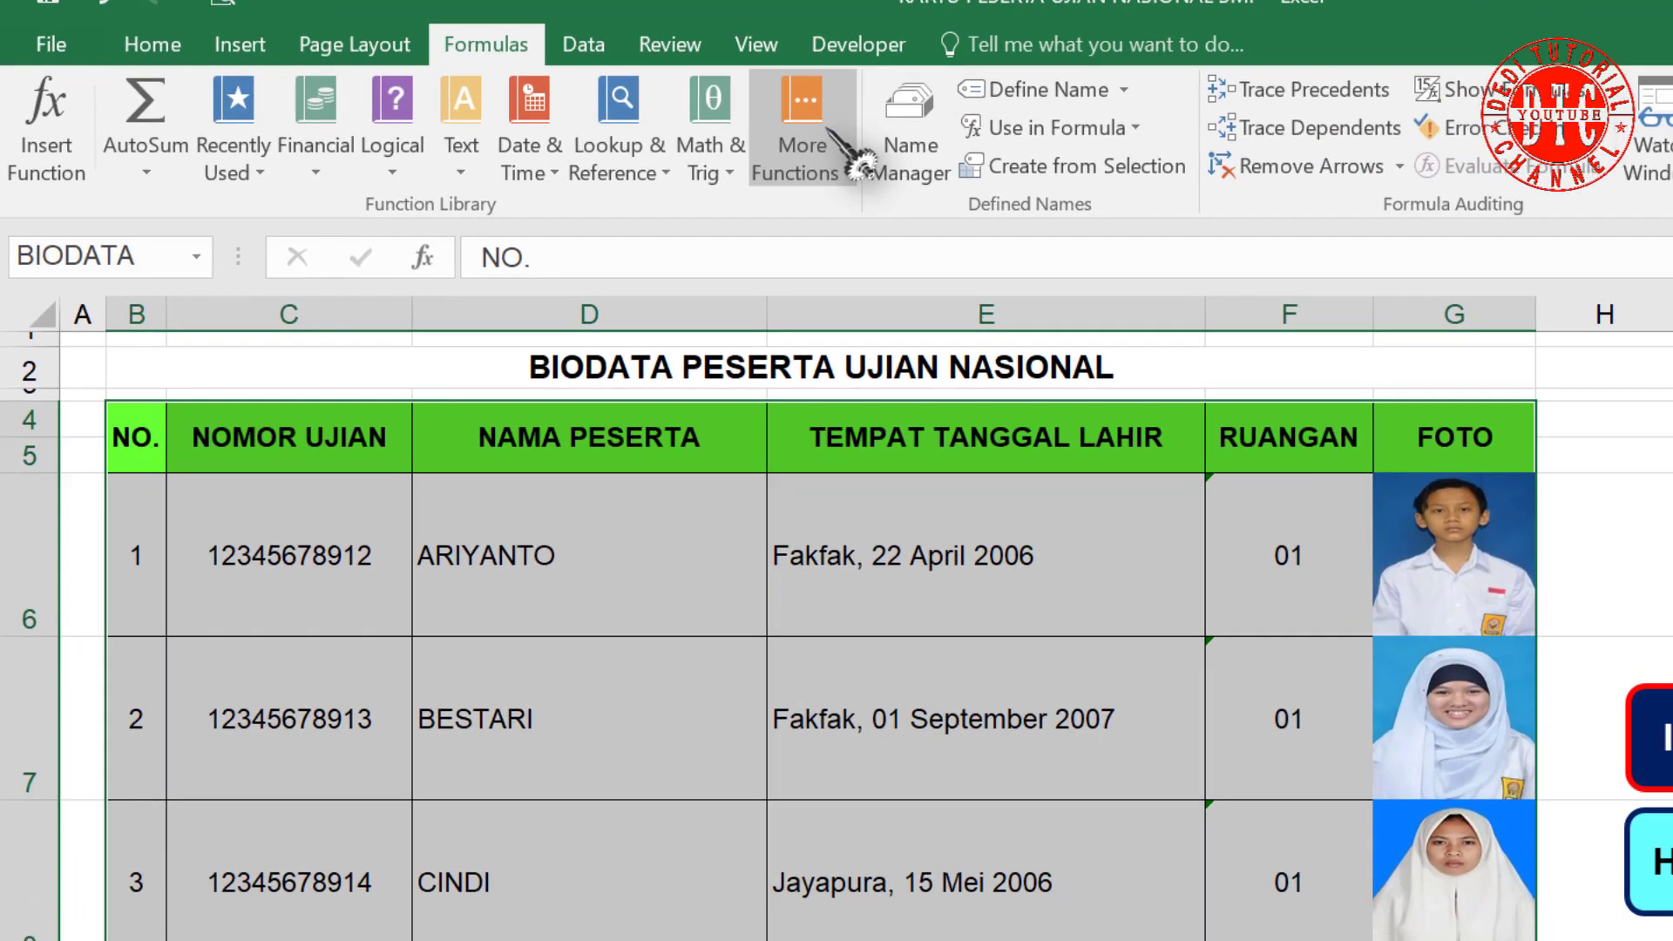
{"action": "left_click", "coordinate": [1655, 296]}
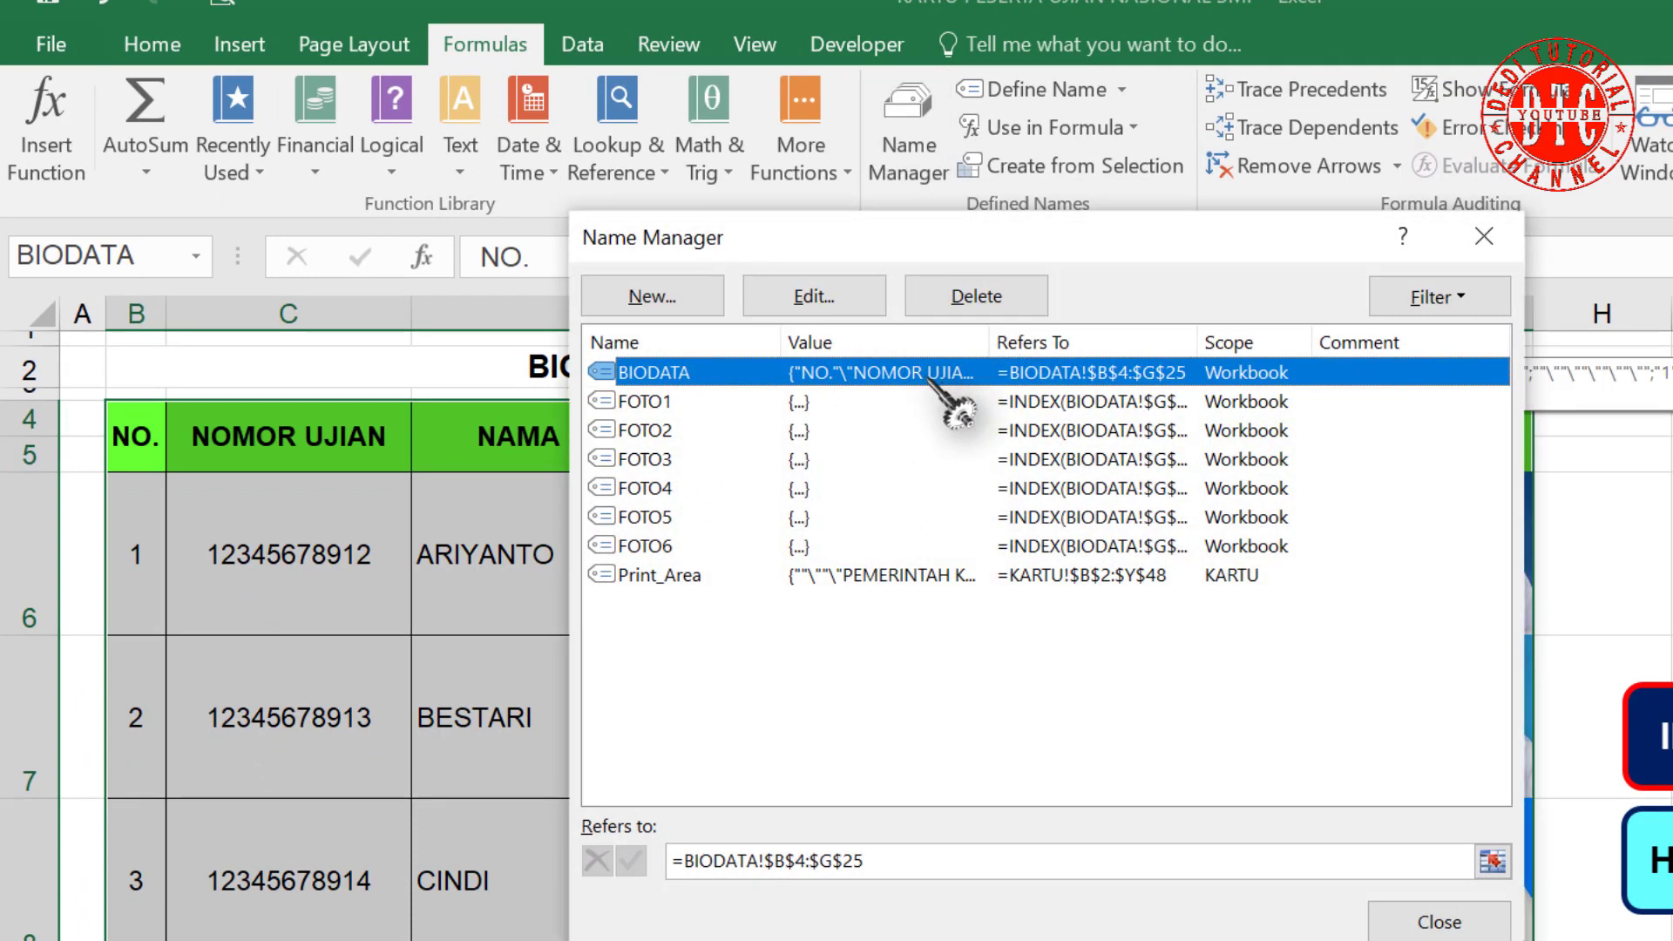
{"action": "left_click", "coordinate": [1440, 922]}
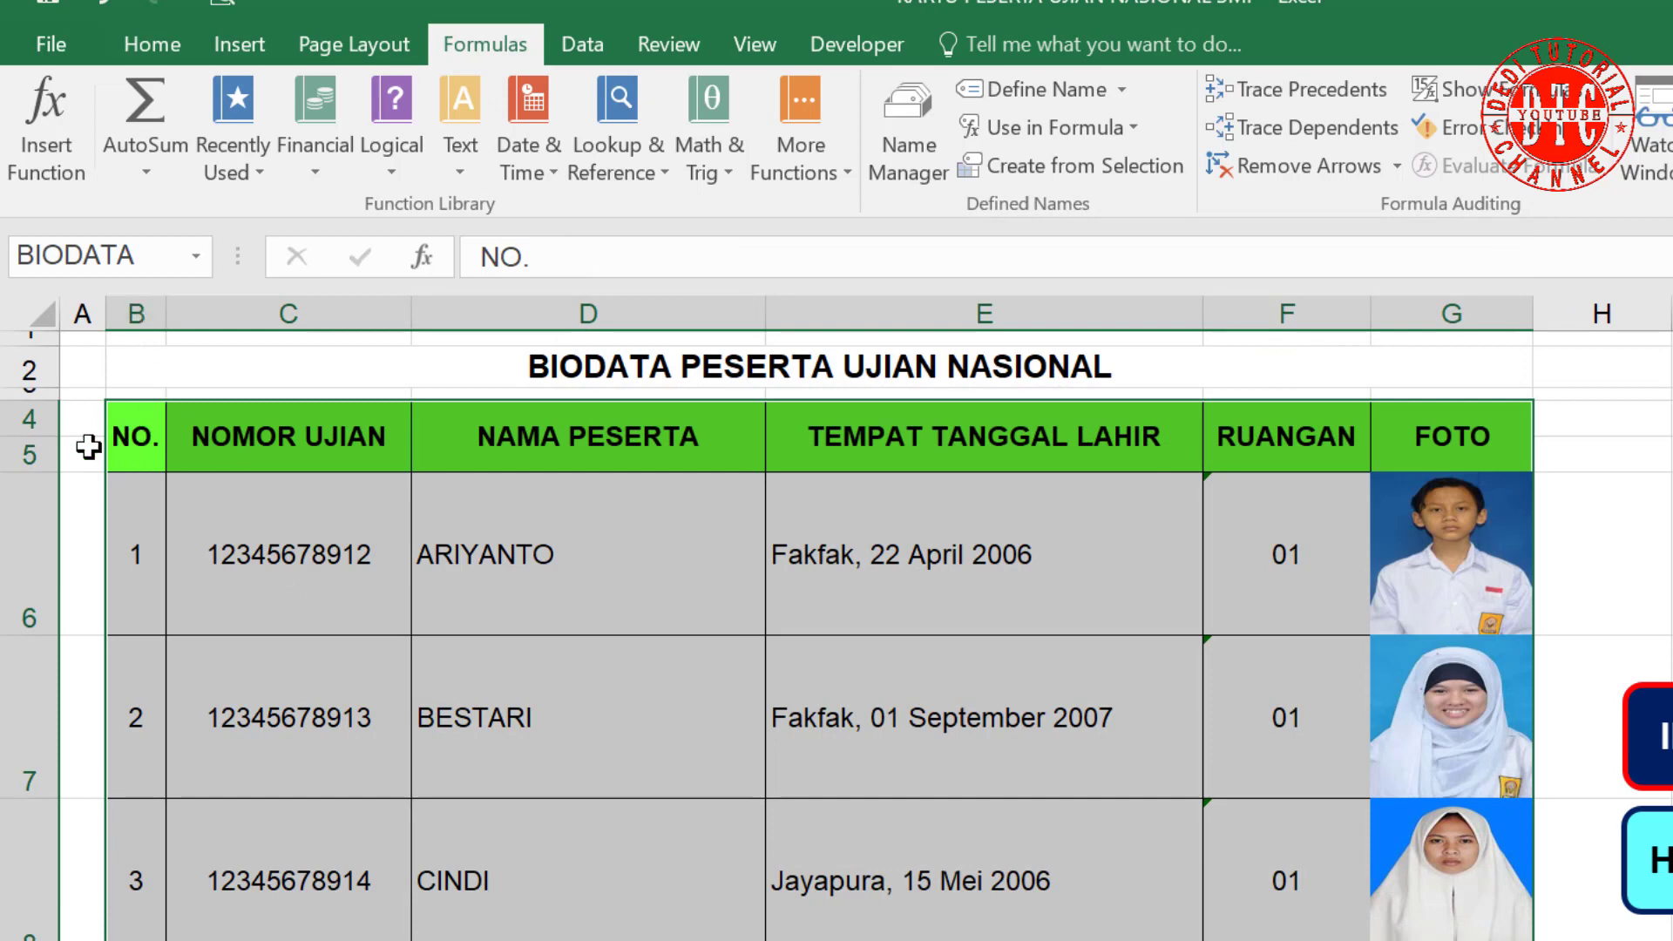
{"action": "scroll", "coordinate": [1275, 719], "scroll_direction": "down", "scroll_amount": 7}
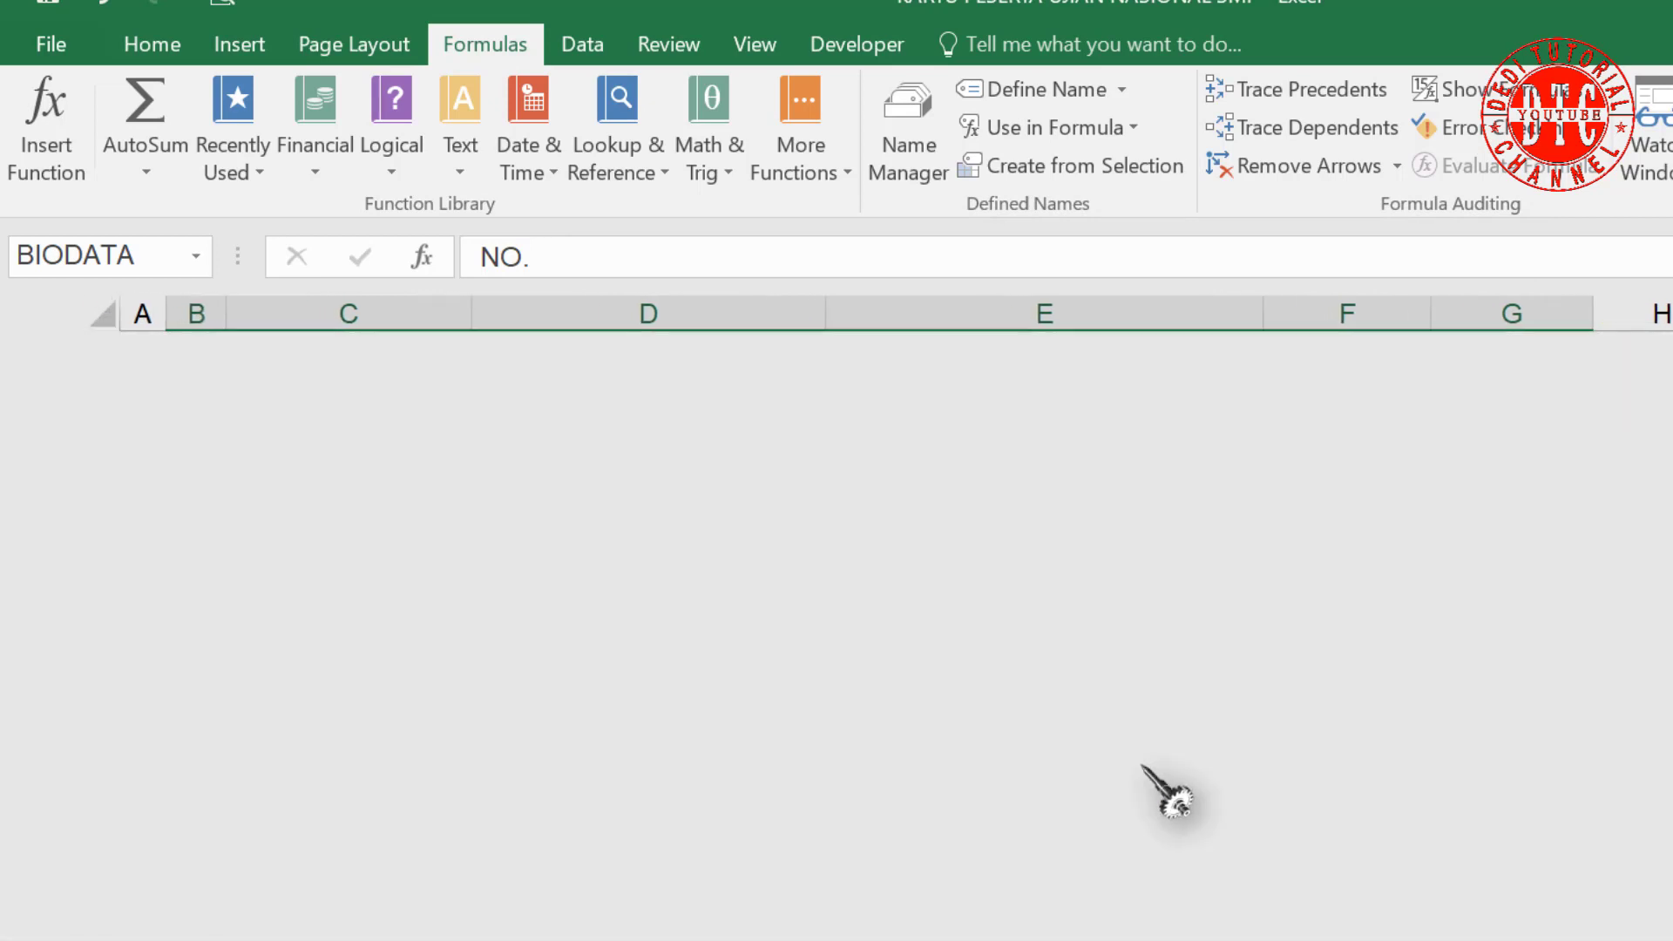
{"action": "scroll", "coordinate": [1016, 656], "scroll_direction": "up", "scroll_amount": 7}
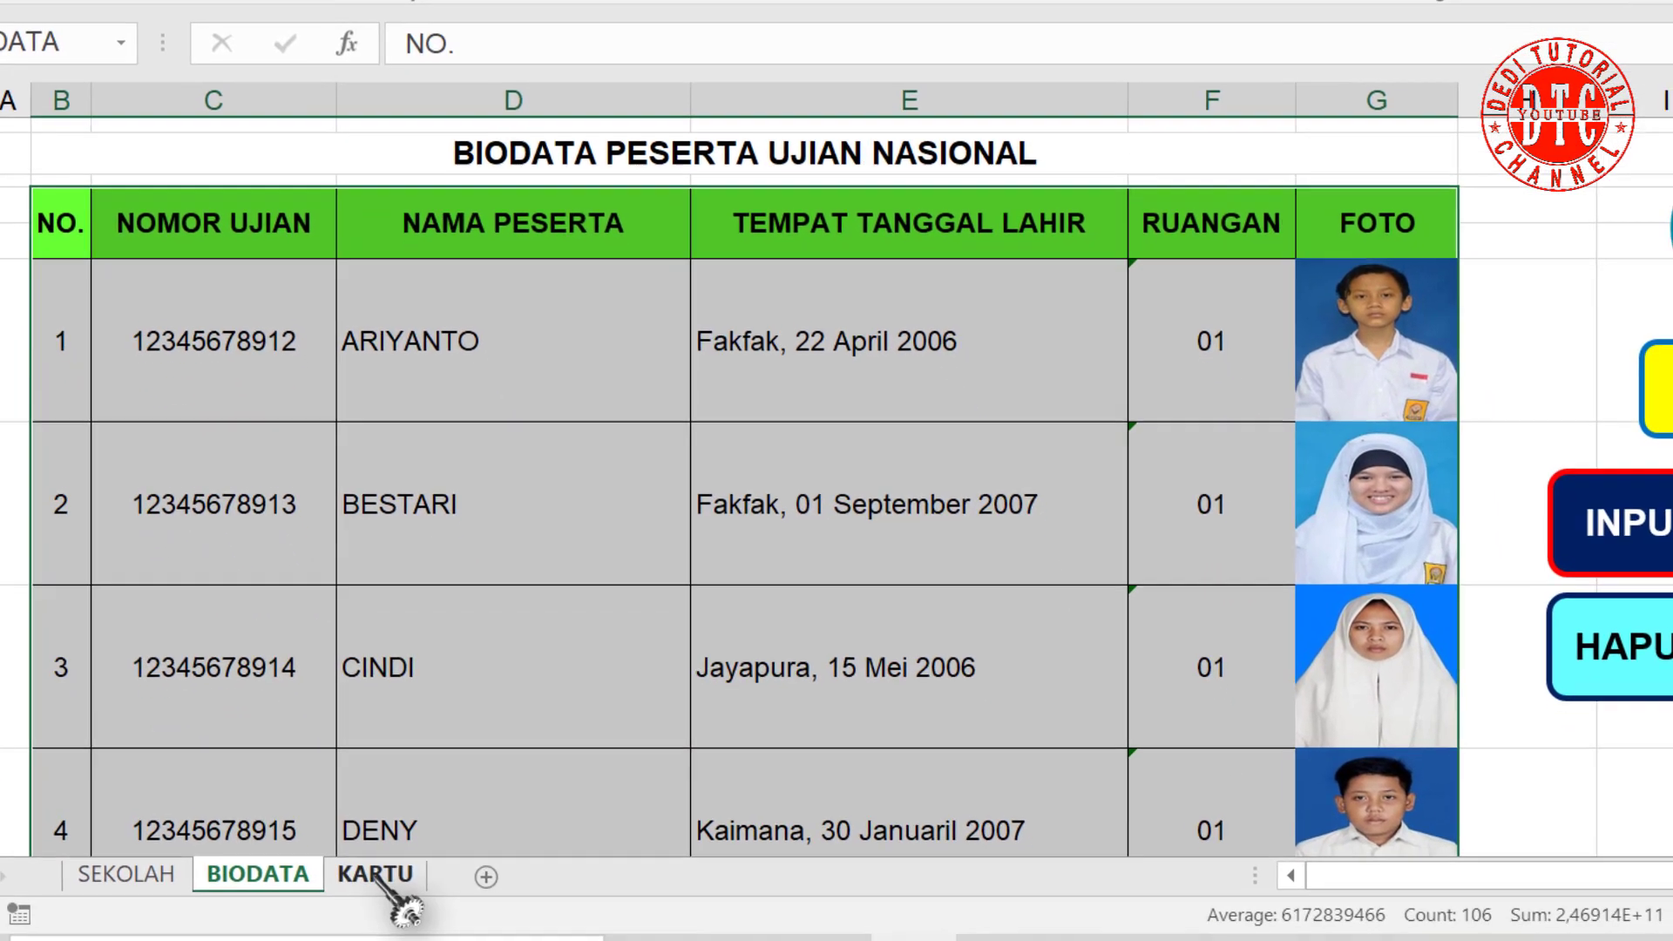
Step: On the KARTU sheet, begin a =VLOOKUP( formula in the first card's Nomor Ujian field
{"action": "left_click", "coordinate": [375, 873]}
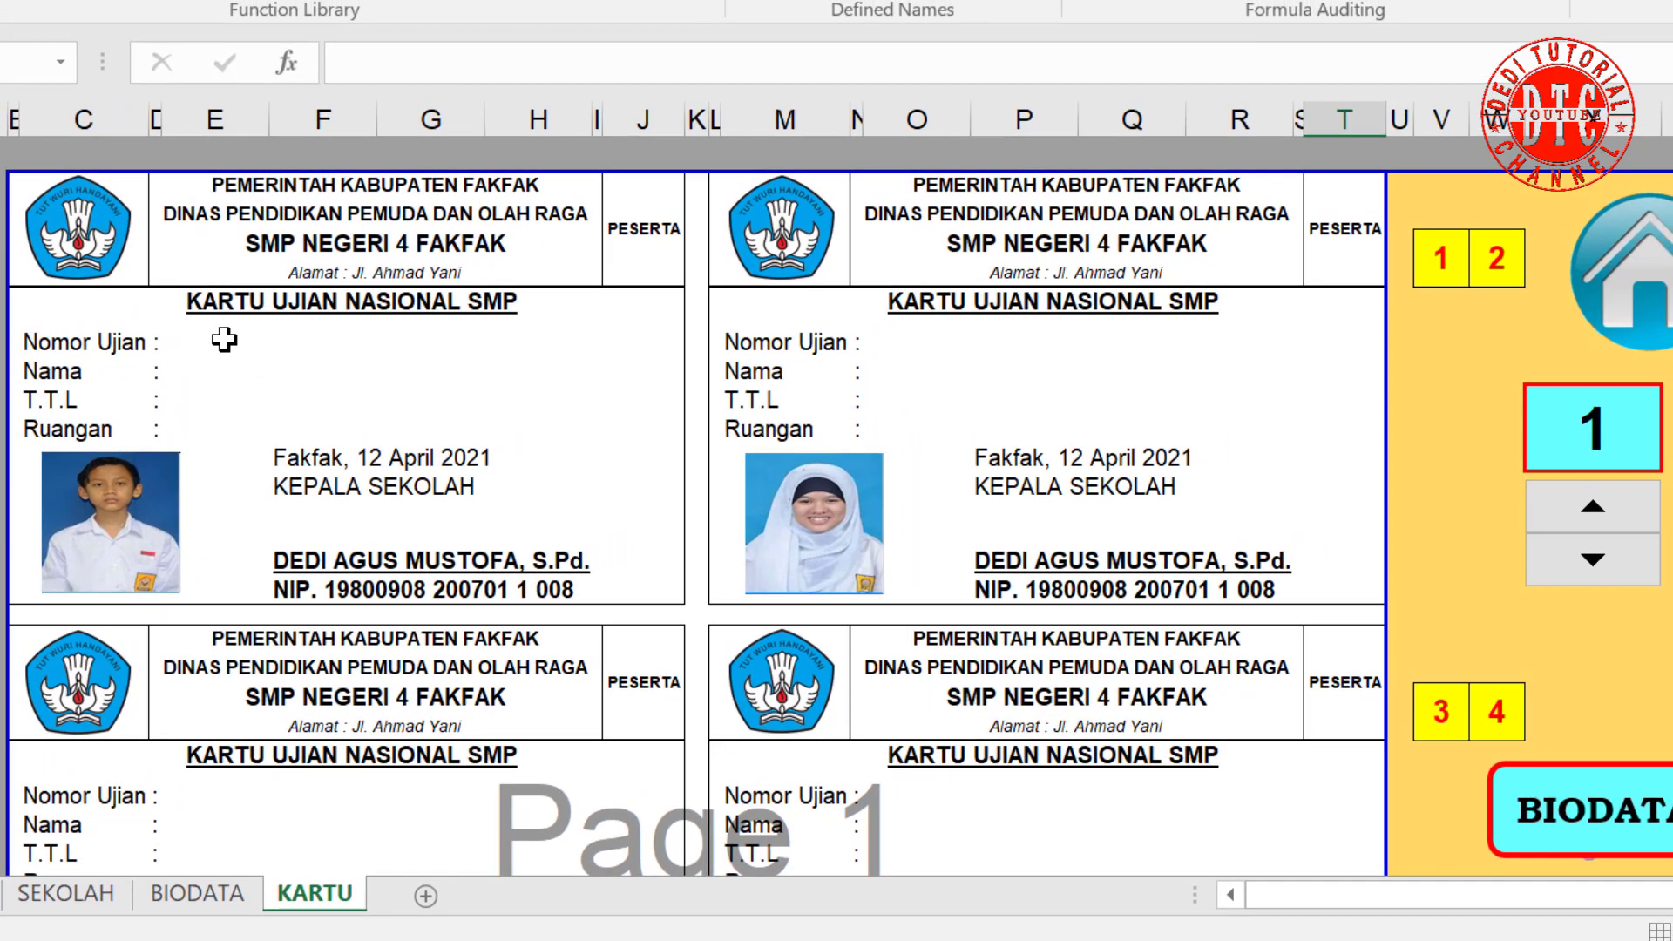
{"action": "left_click", "coordinate": [281, 313]}
{"action": "type", "text": "=VLOO"}
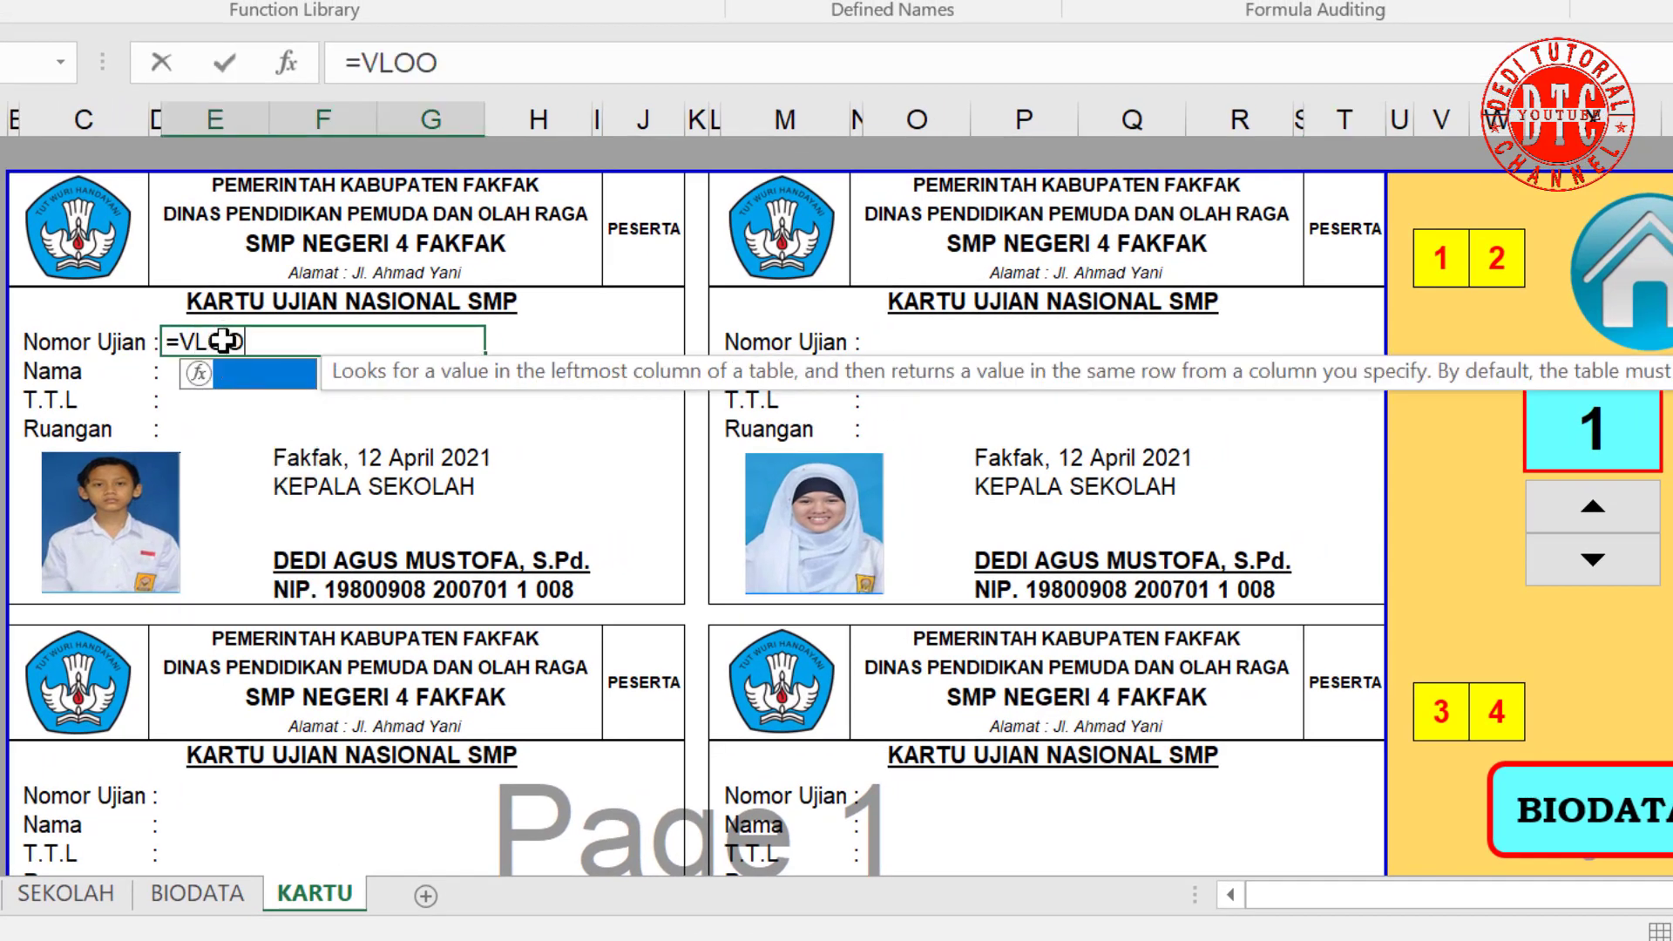
{"action": "type", "text": "KUP("}
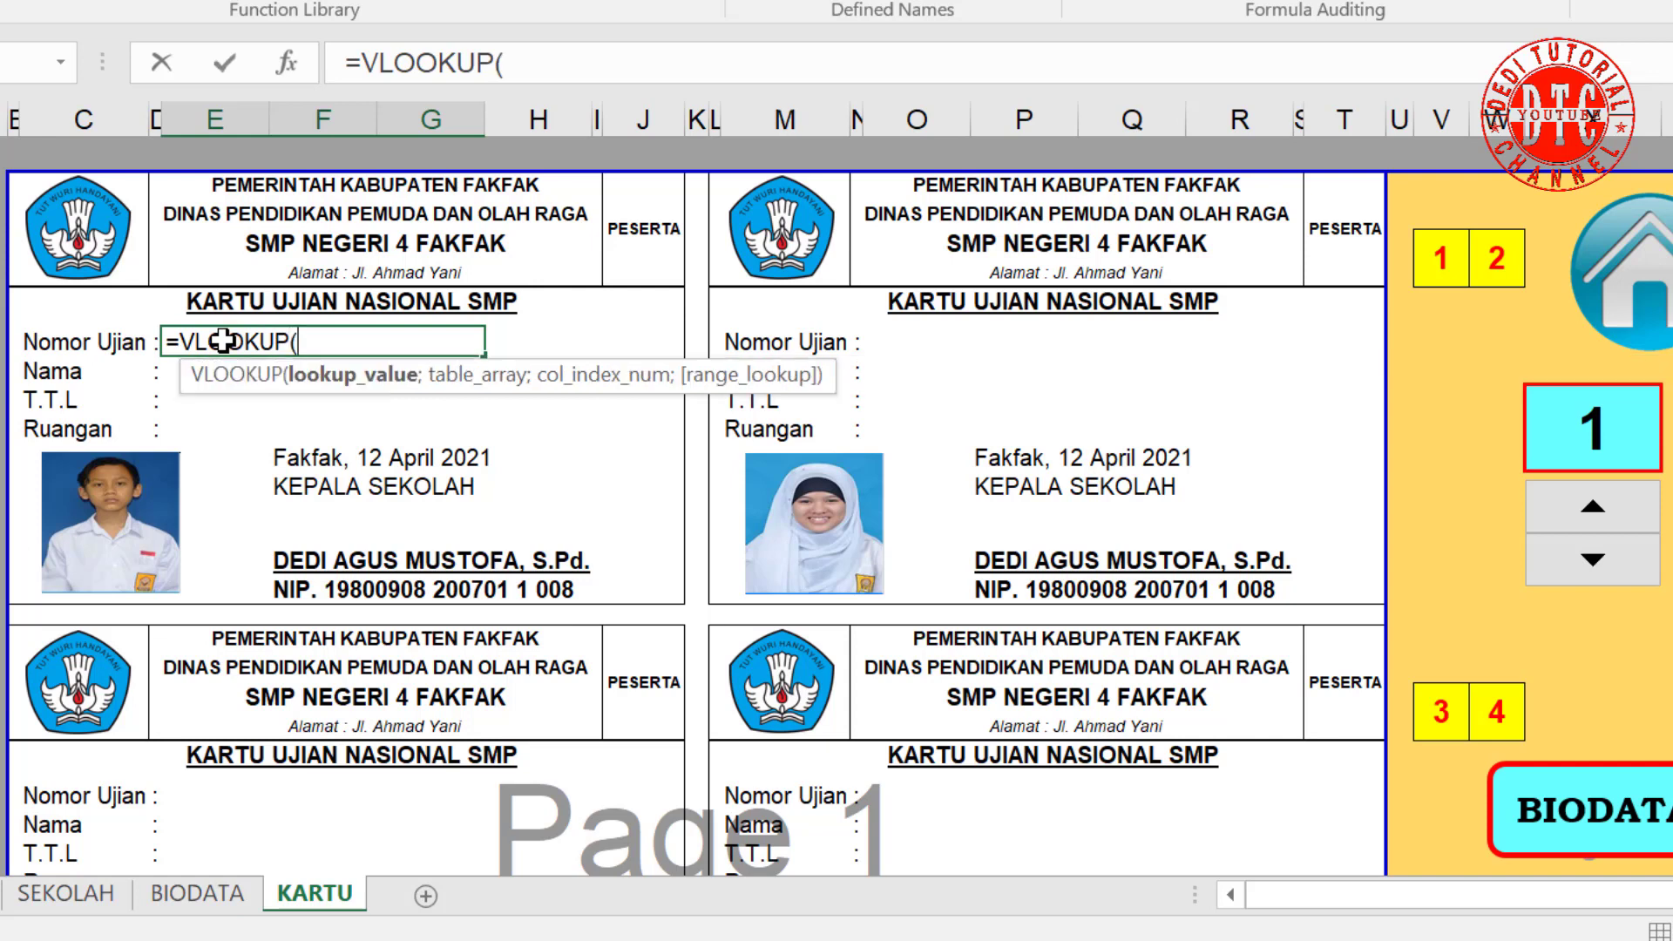
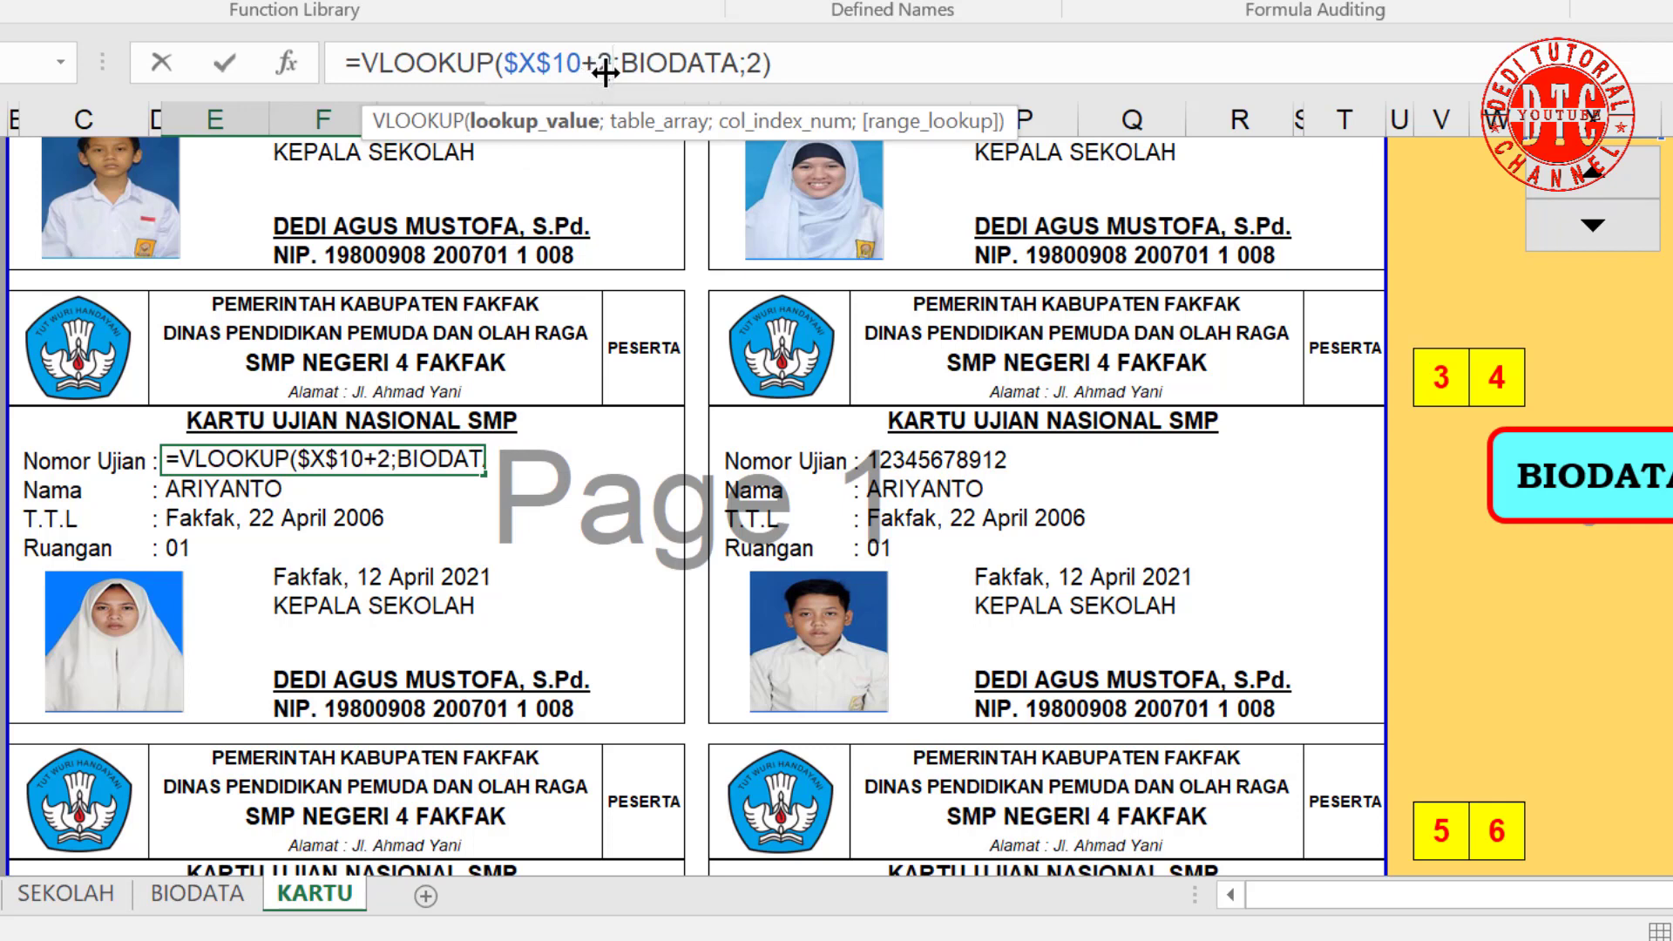
Step: Commit the third card's Nomor Ujian lookup and offset its Nama lookup by +2 to show CINDI
{"action": "left_click_drag", "start_coordinate": [589, 70], "coordinate": [596, 68]}
{"action": "key", "text": "Return"}
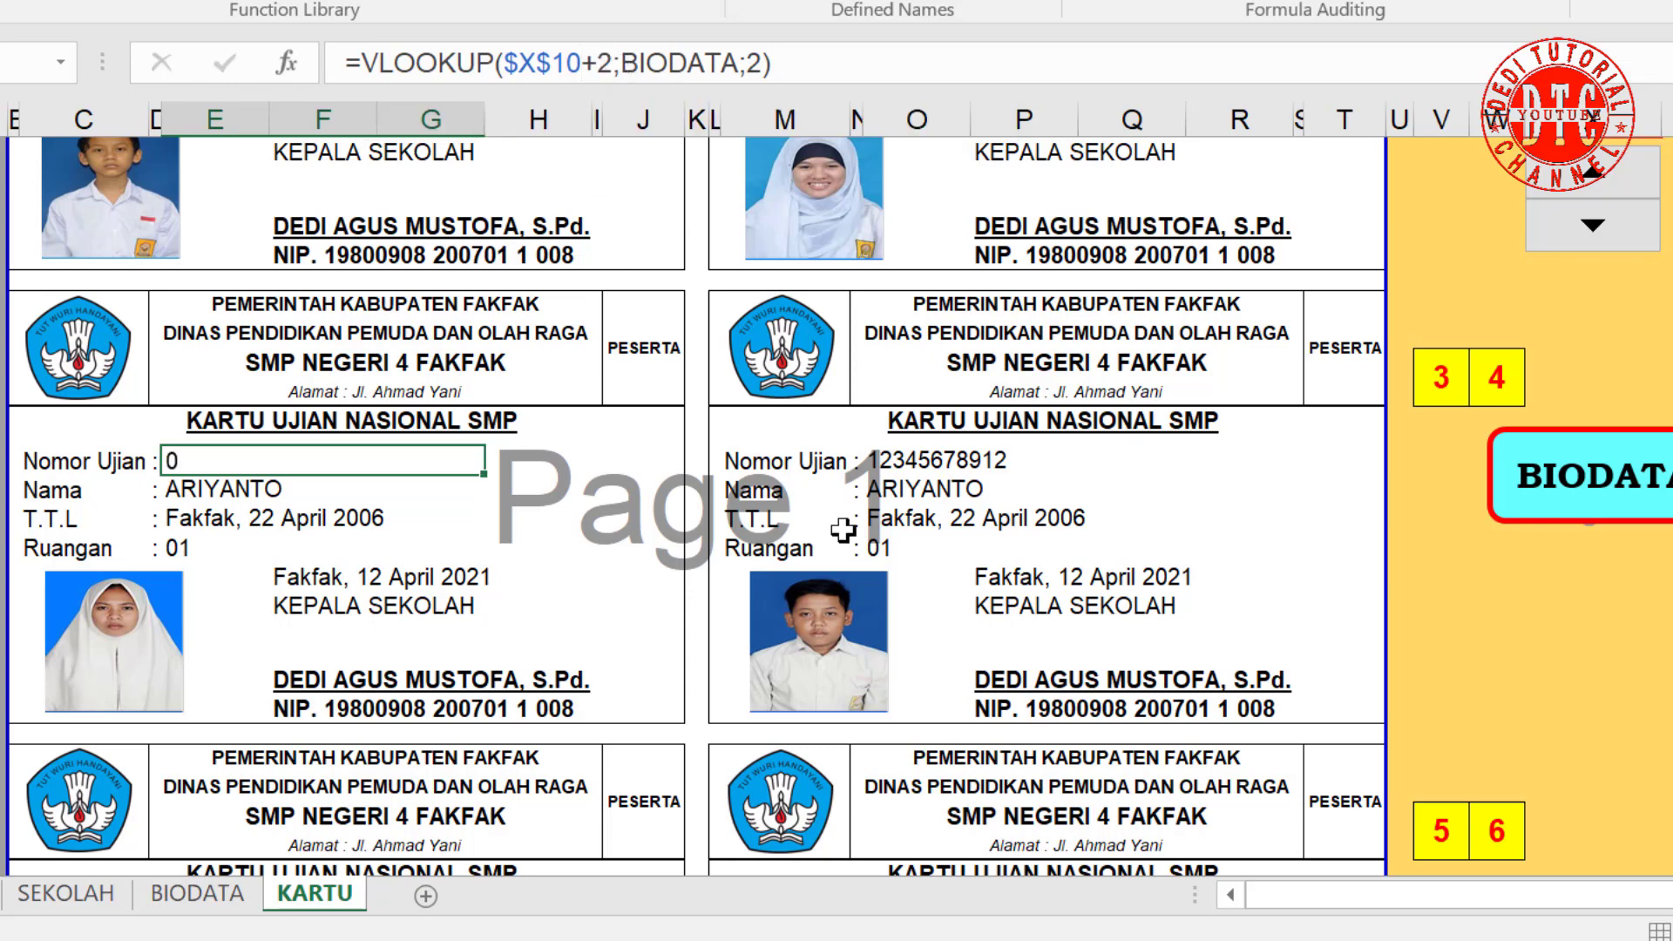
{"action": "scroll", "coordinate": [871, 348], "scroll_direction": "up", "scroll_amount": 2}
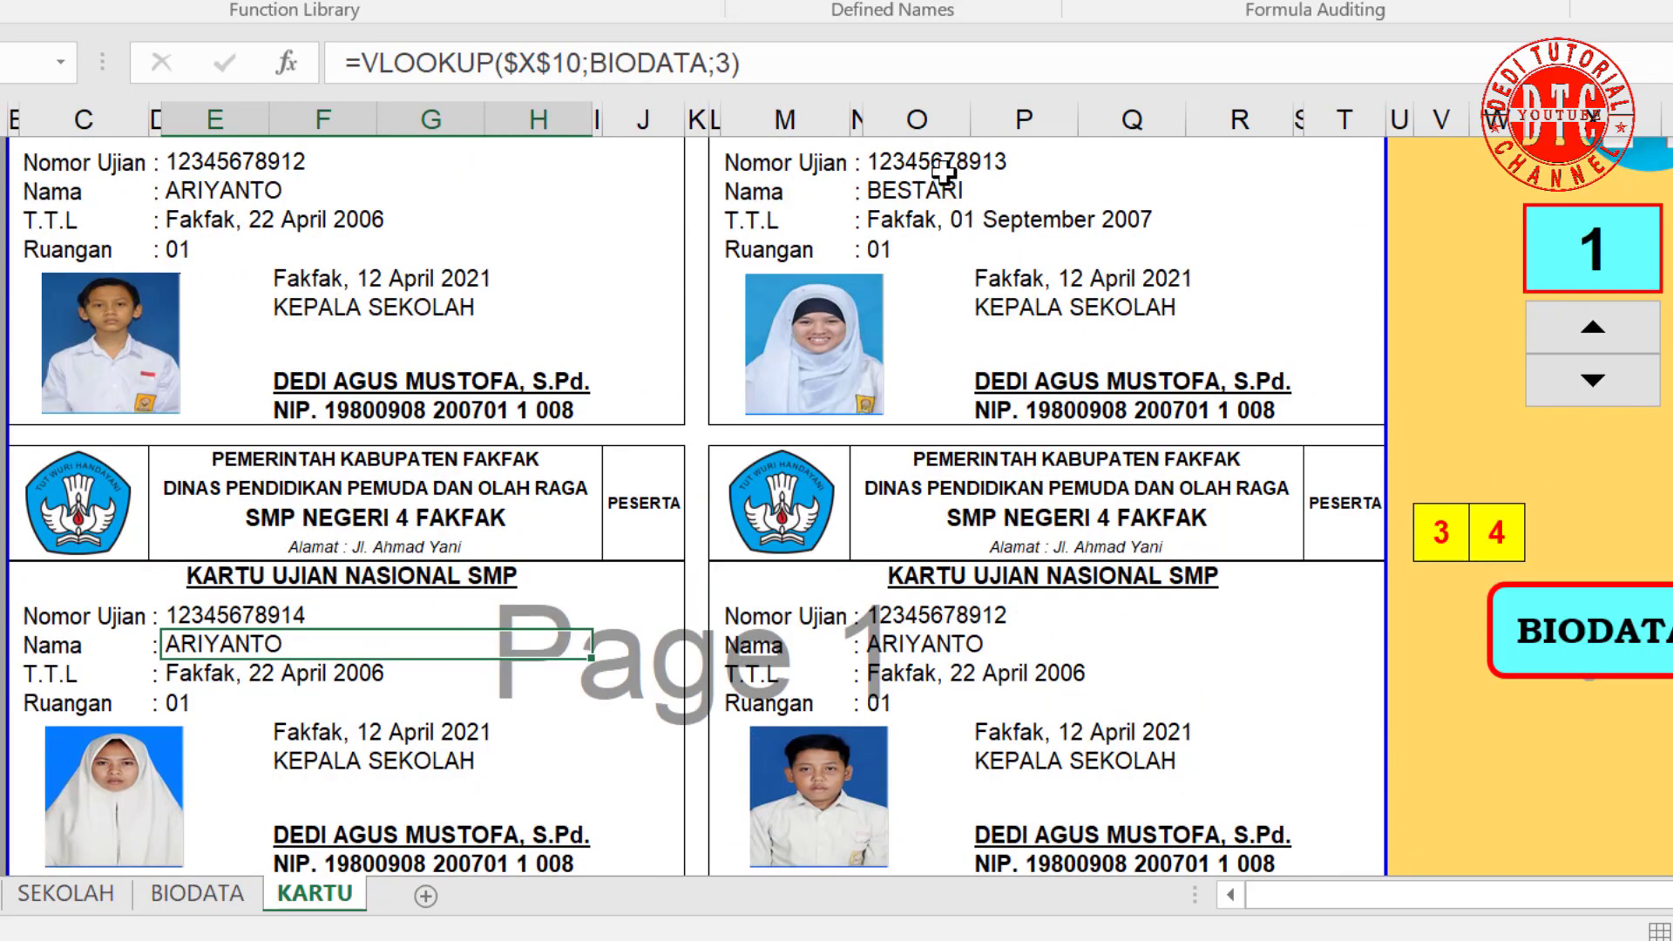
{"action": "left_click", "coordinate": [578, 61]}
{"action": "type", "text": "+2"}
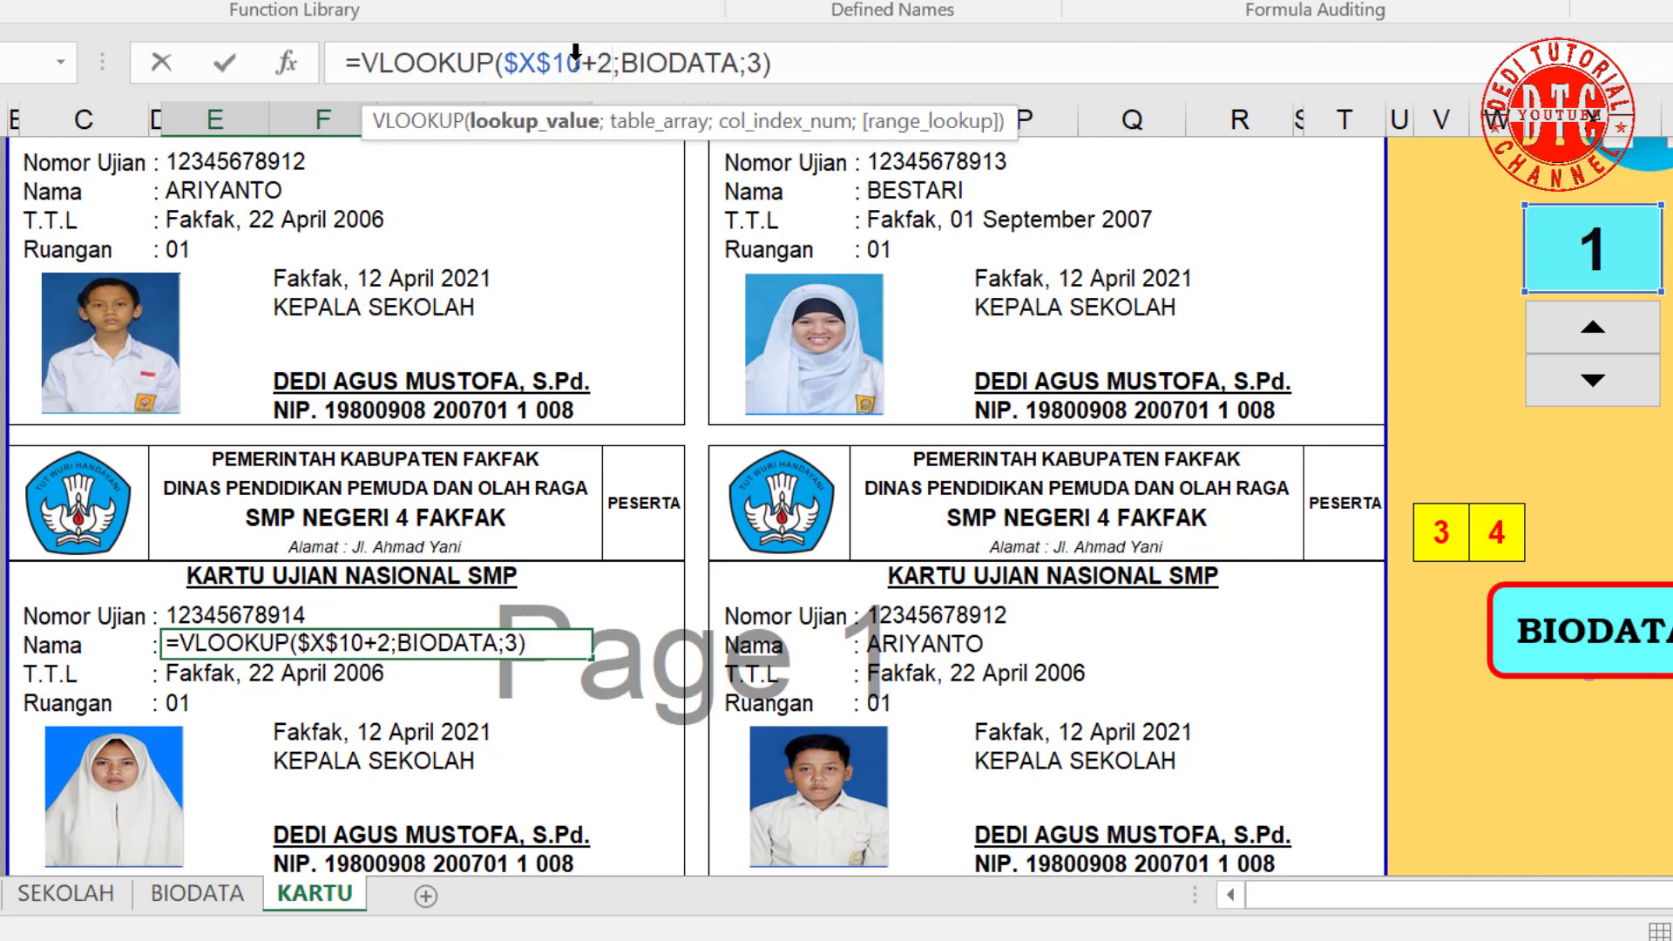
{"action": "key", "text": "Return"}
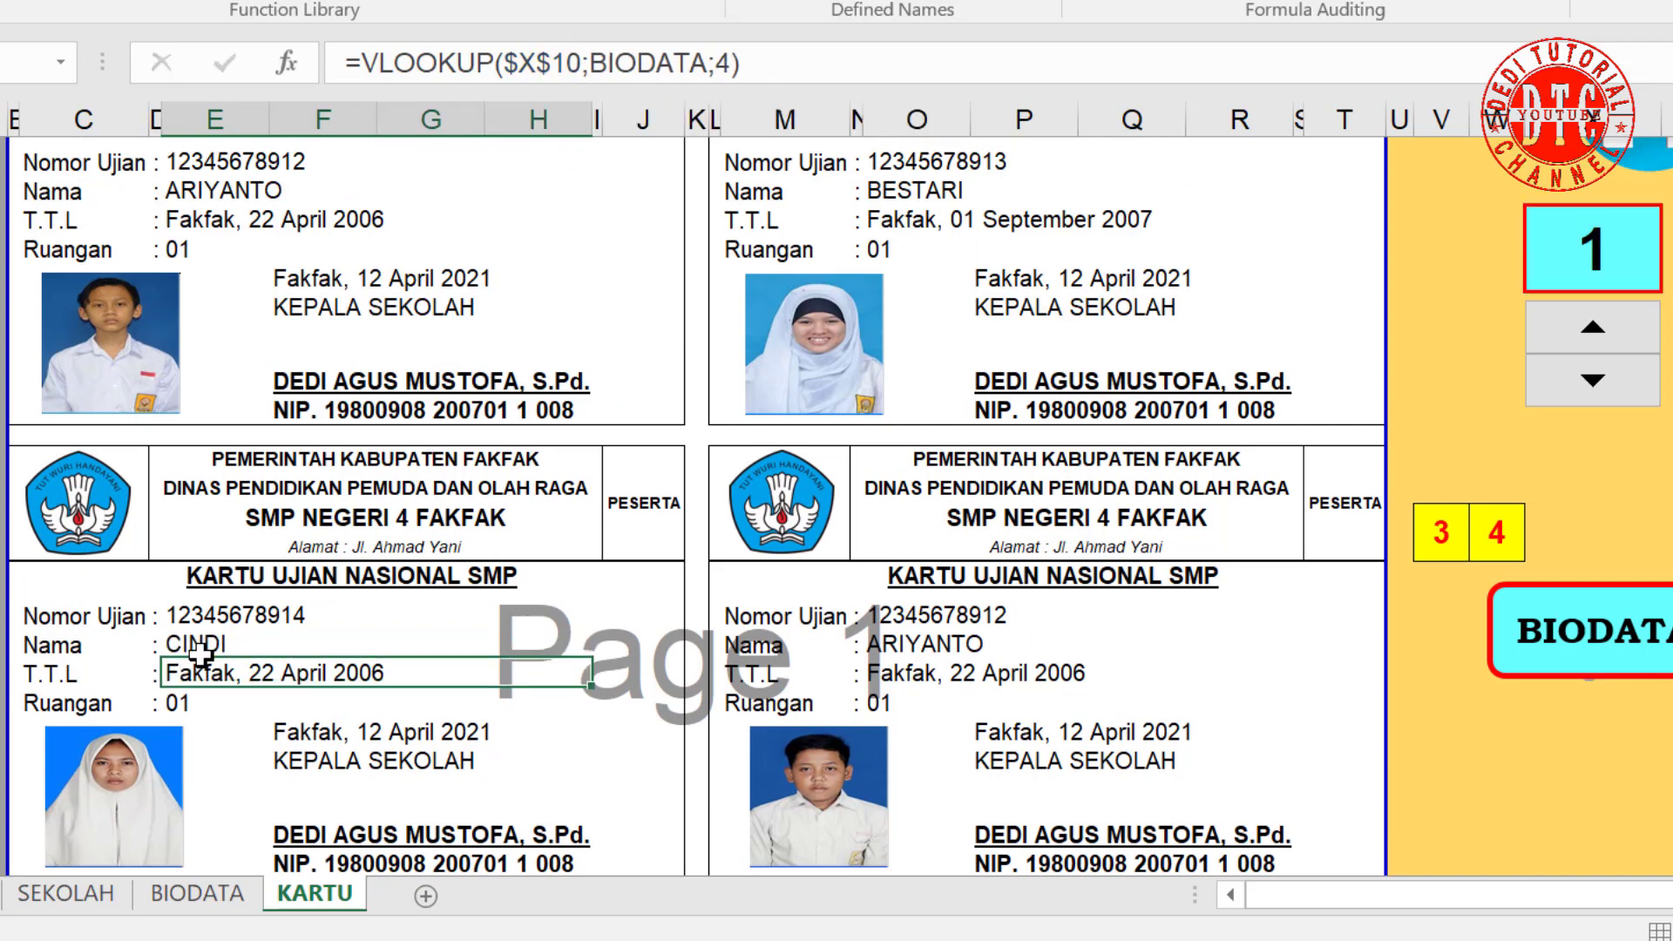
Step: Change the third card's T.T.L and Ruangan lookups to $X$10+2
{"action": "left_click", "coordinate": [575, 67]}
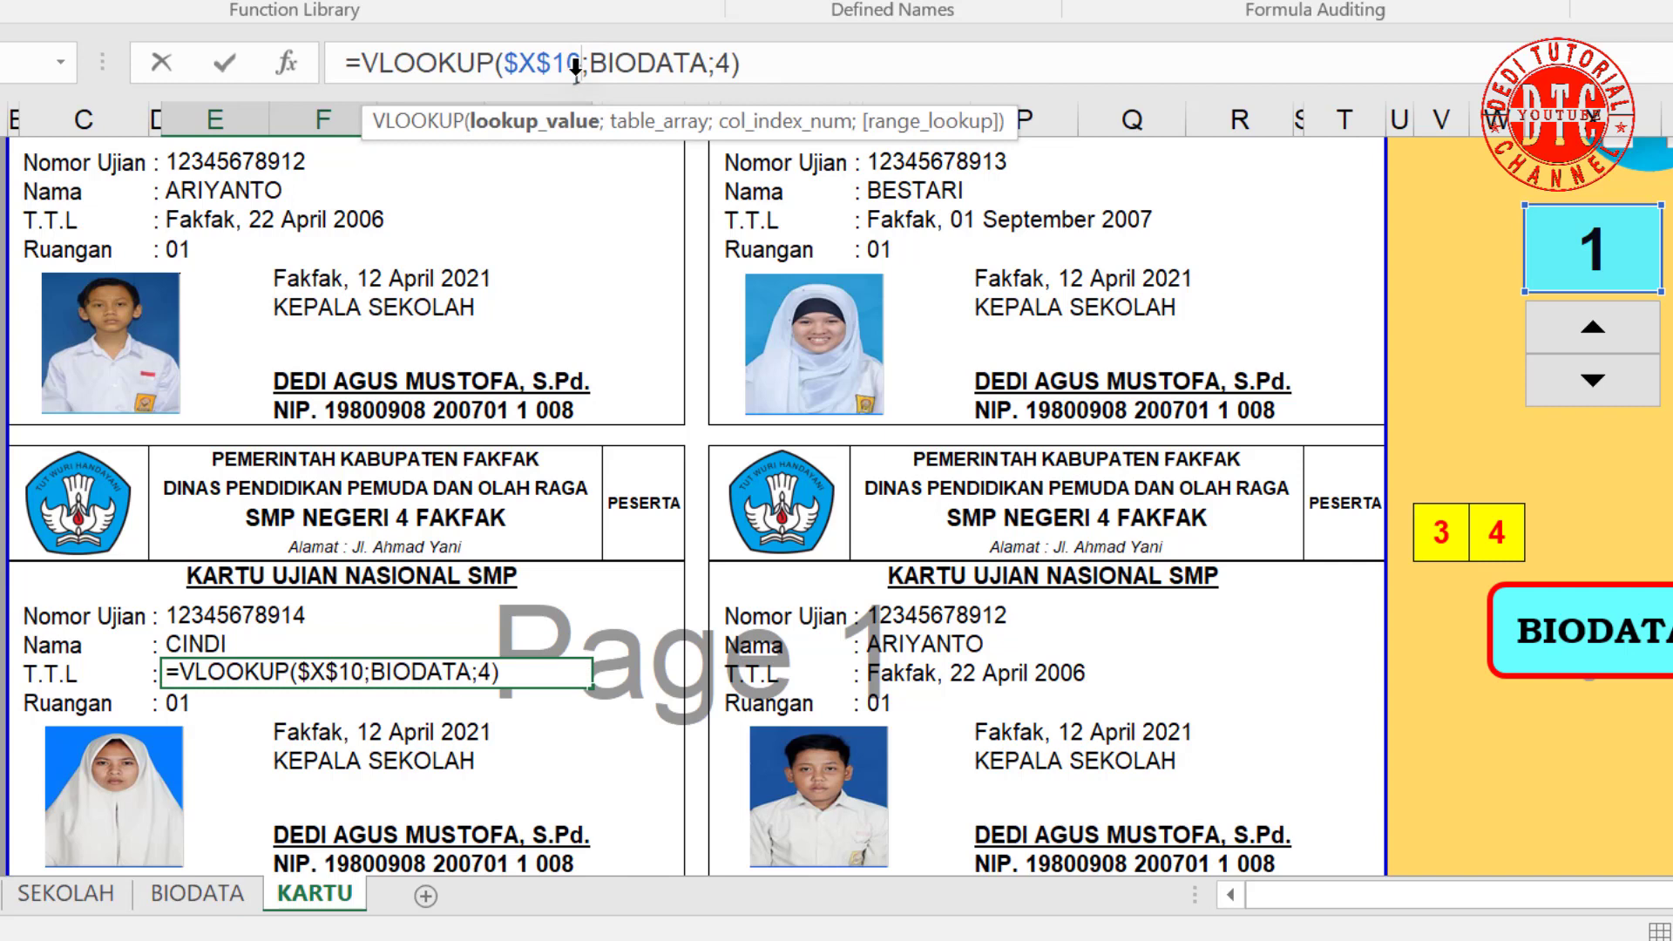
{"action": "type", "text": "+2"}
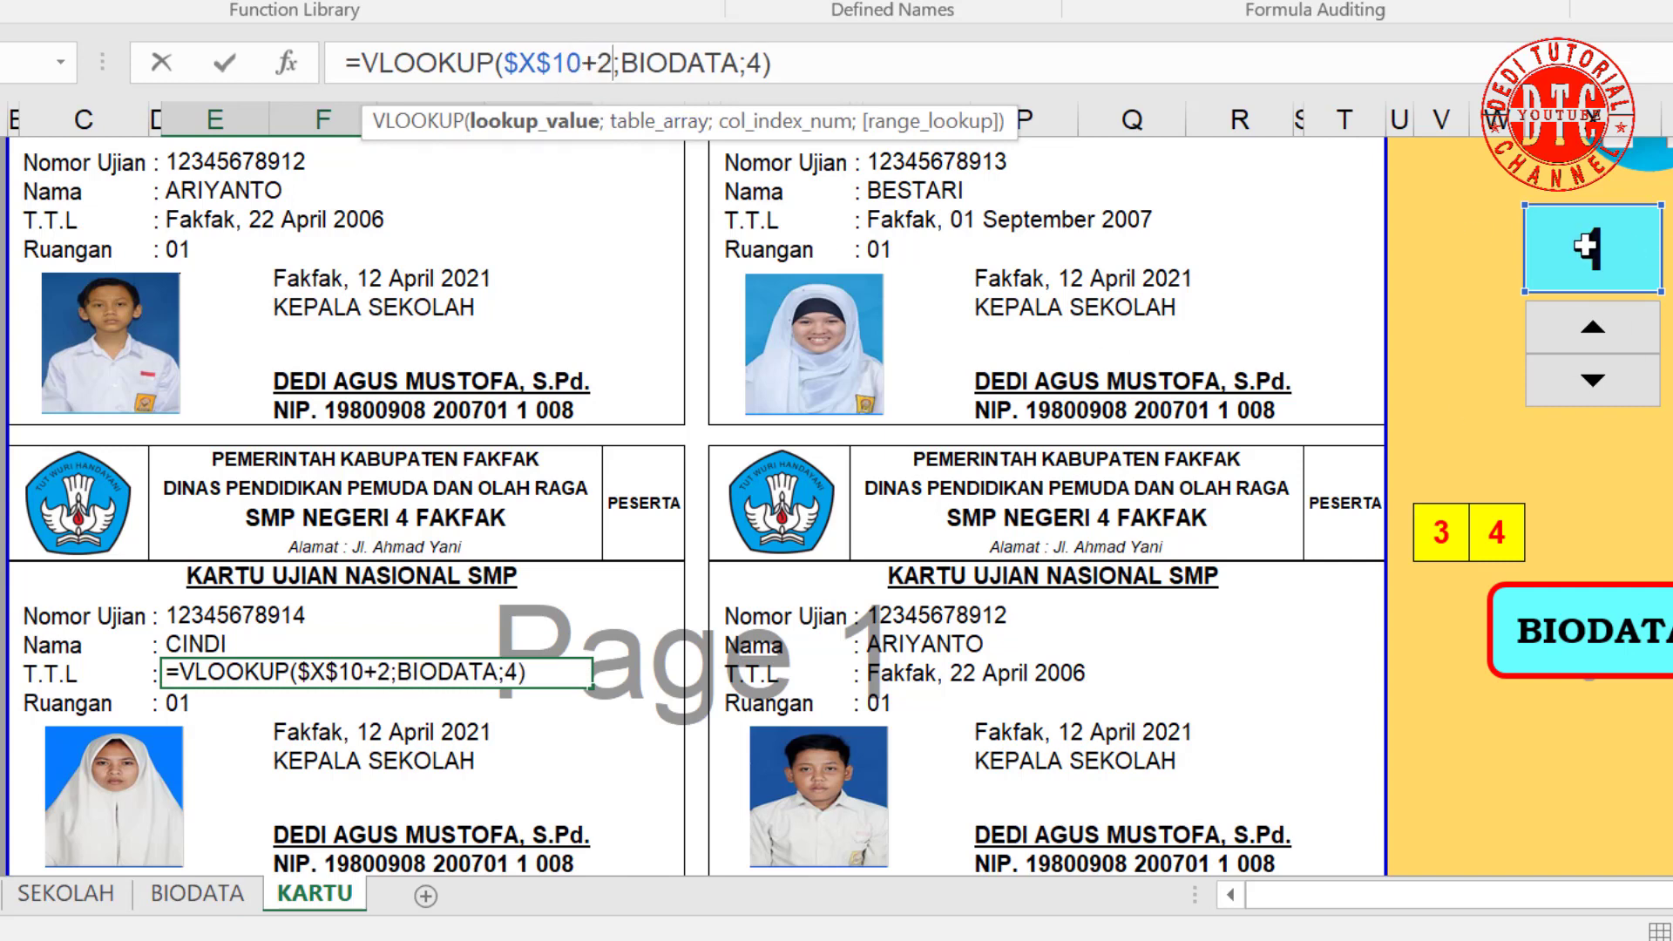
{"action": "key", "text": "Return"}
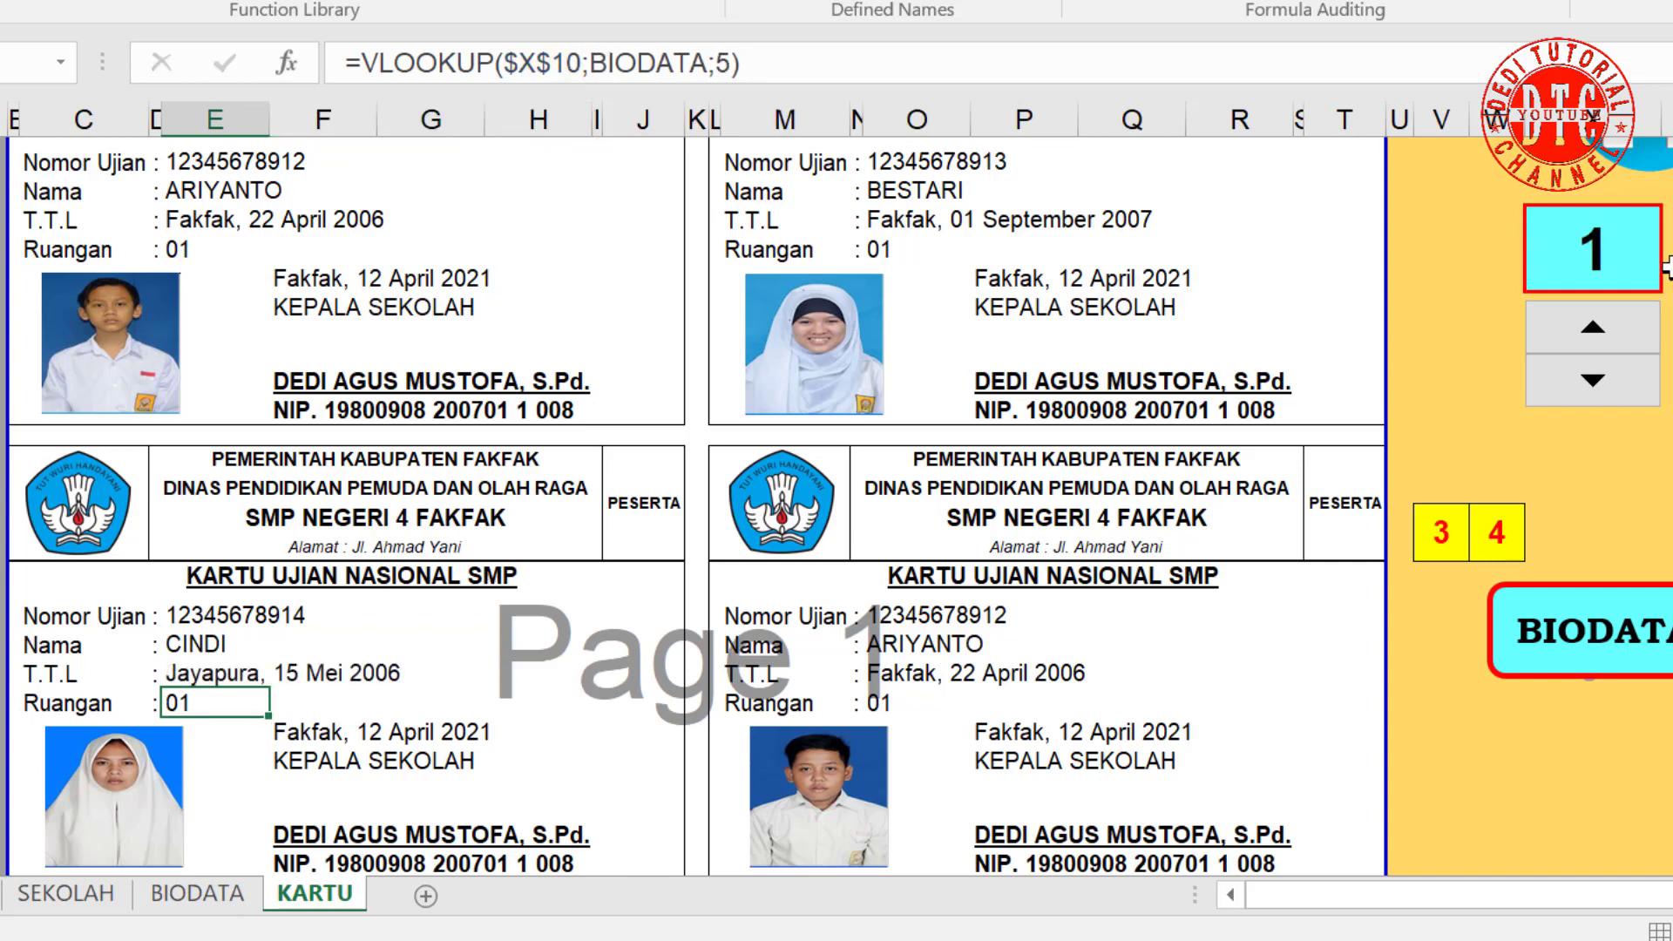
{"action": "left_click", "coordinate": [186, 679]}
{"action": "left_click", "coordinate": [184, 702]}
{"action": "left_click", "coordinate": [583, 62]}
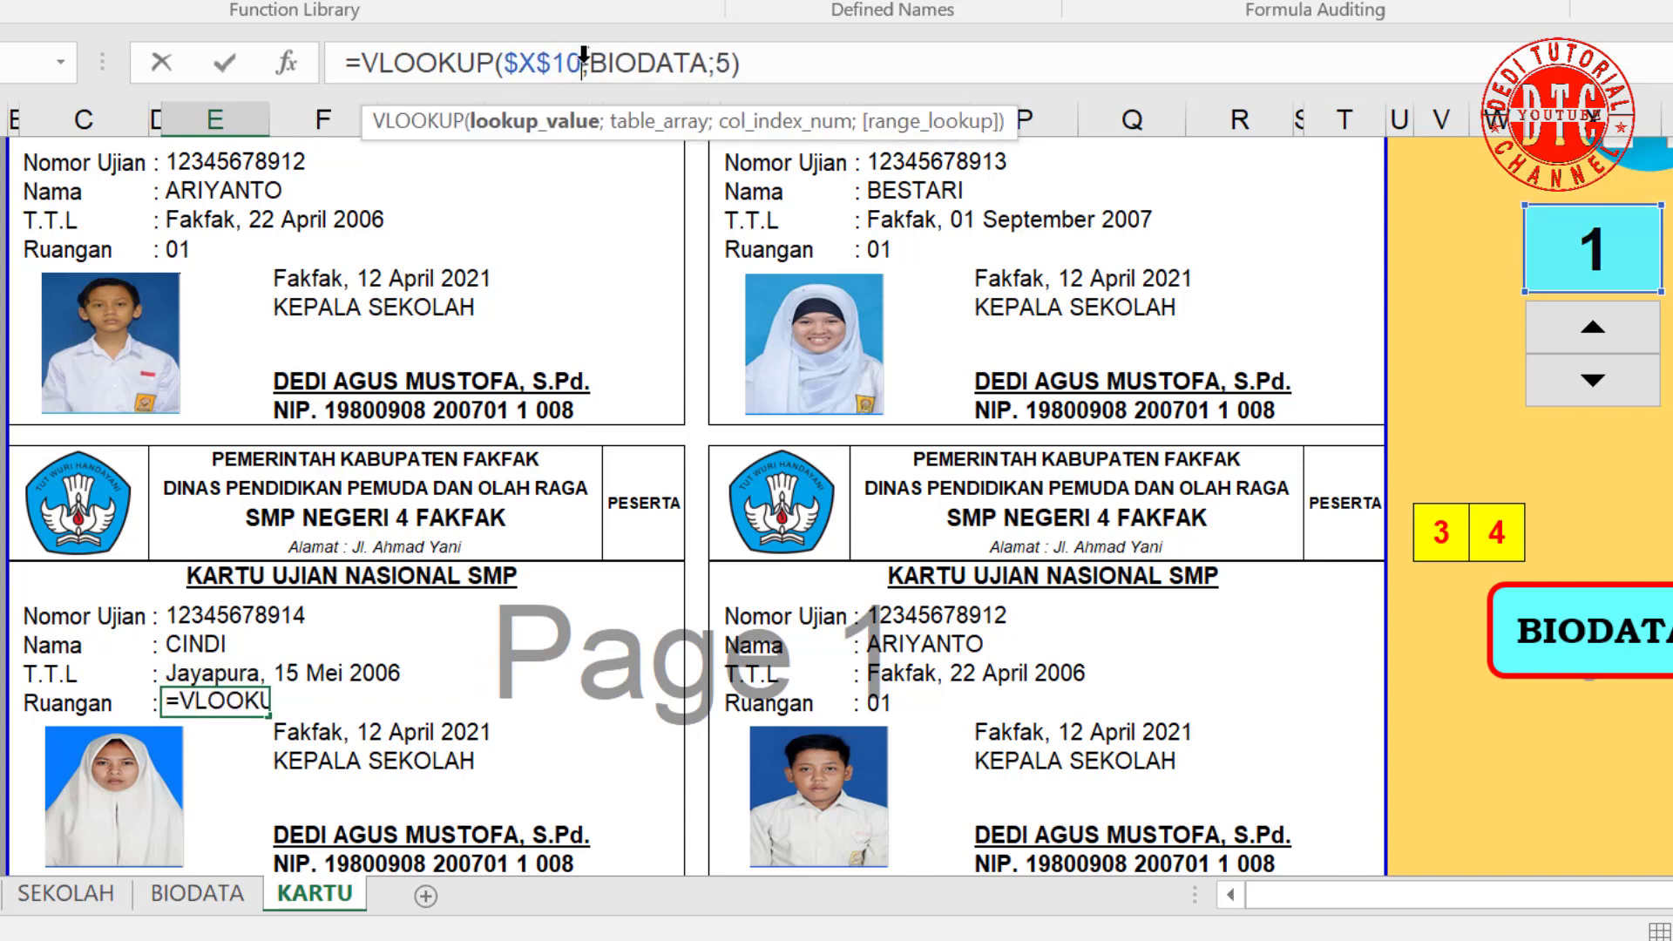
{"action": "type", "text": "+2"}
{"action": "key", "text": "Return"}
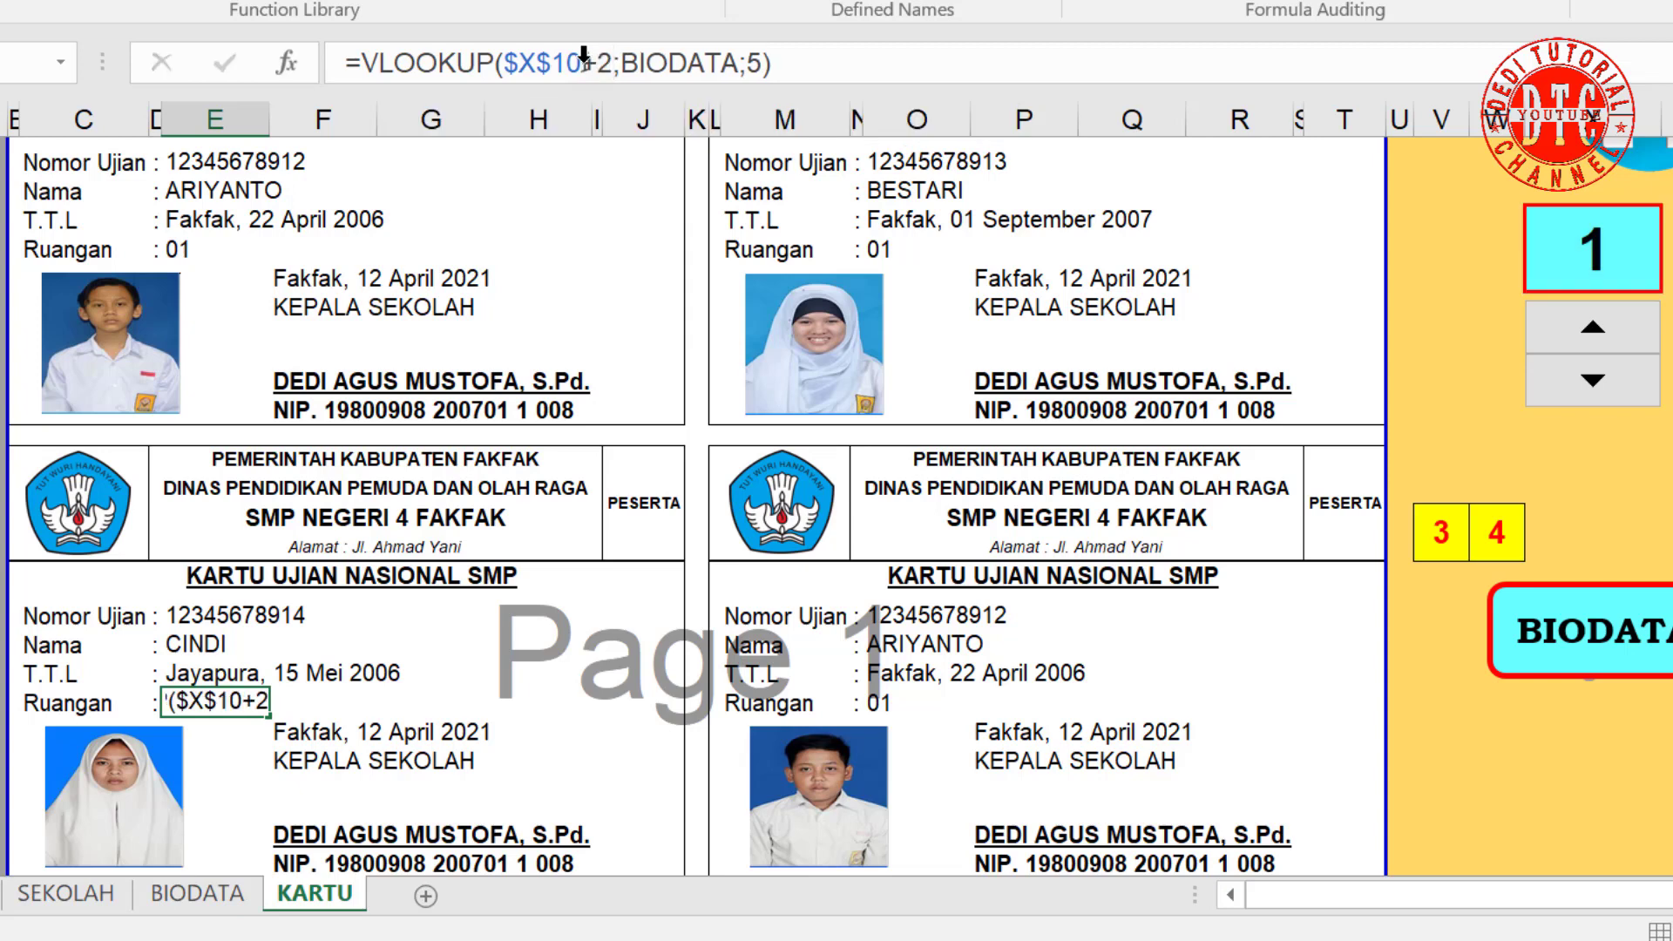
{"action": "left_click", "coordinate": [899, 613]}
{"action": "left_click", "coordinate": [580, 68]}
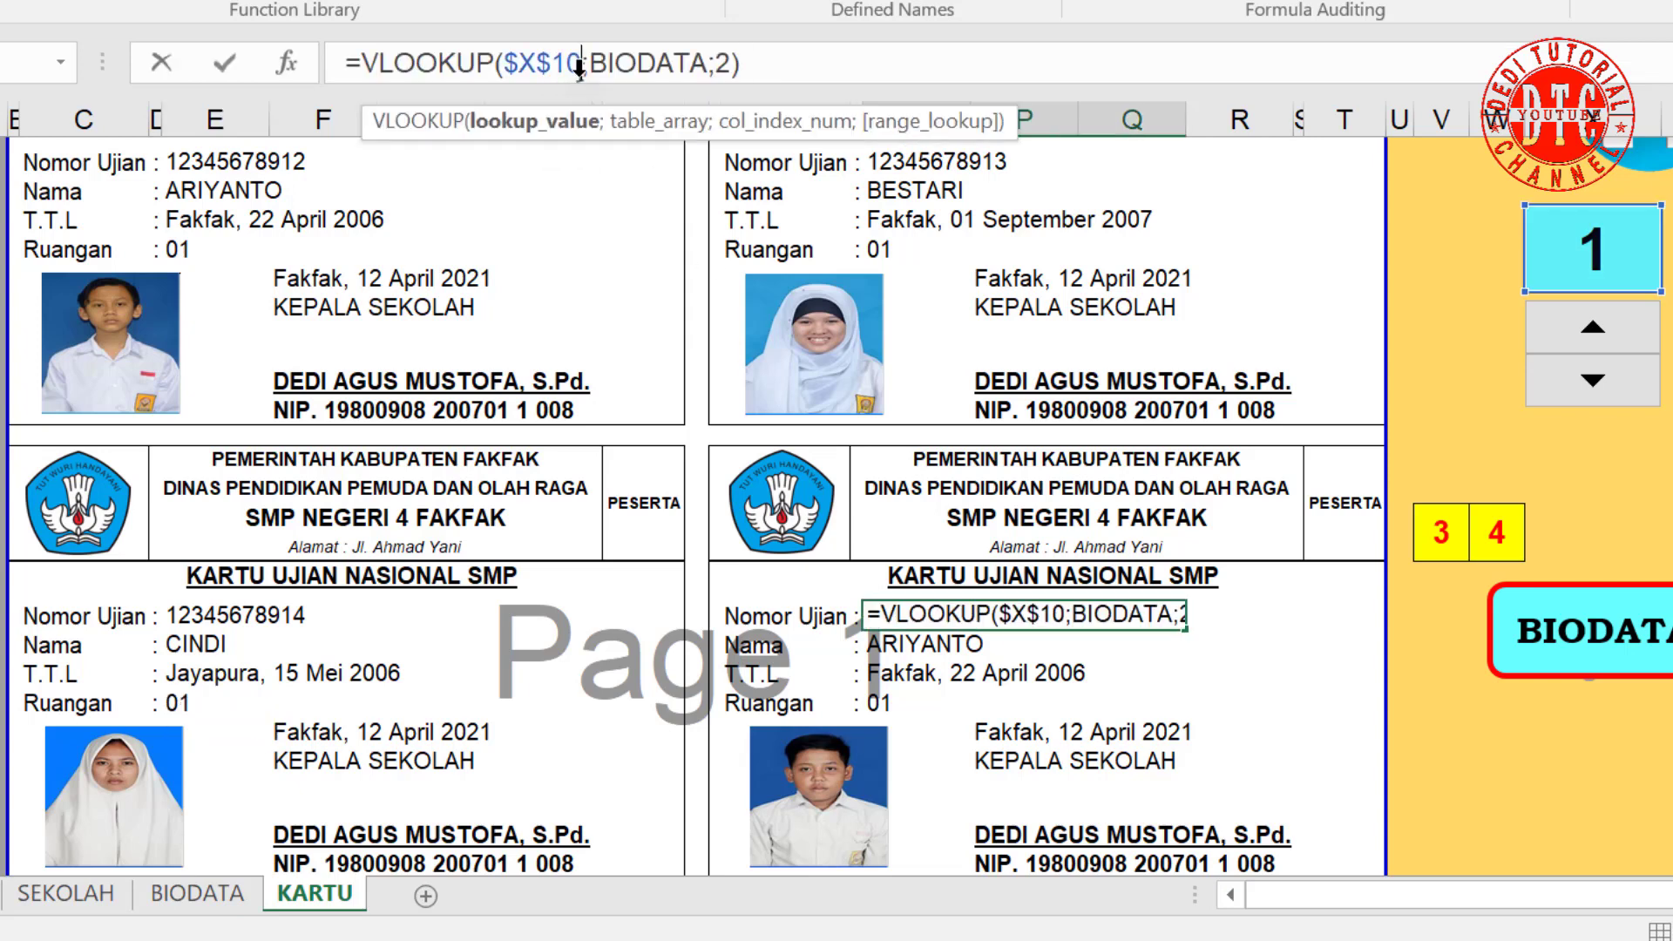
{"action": "type", "text": "+2"}
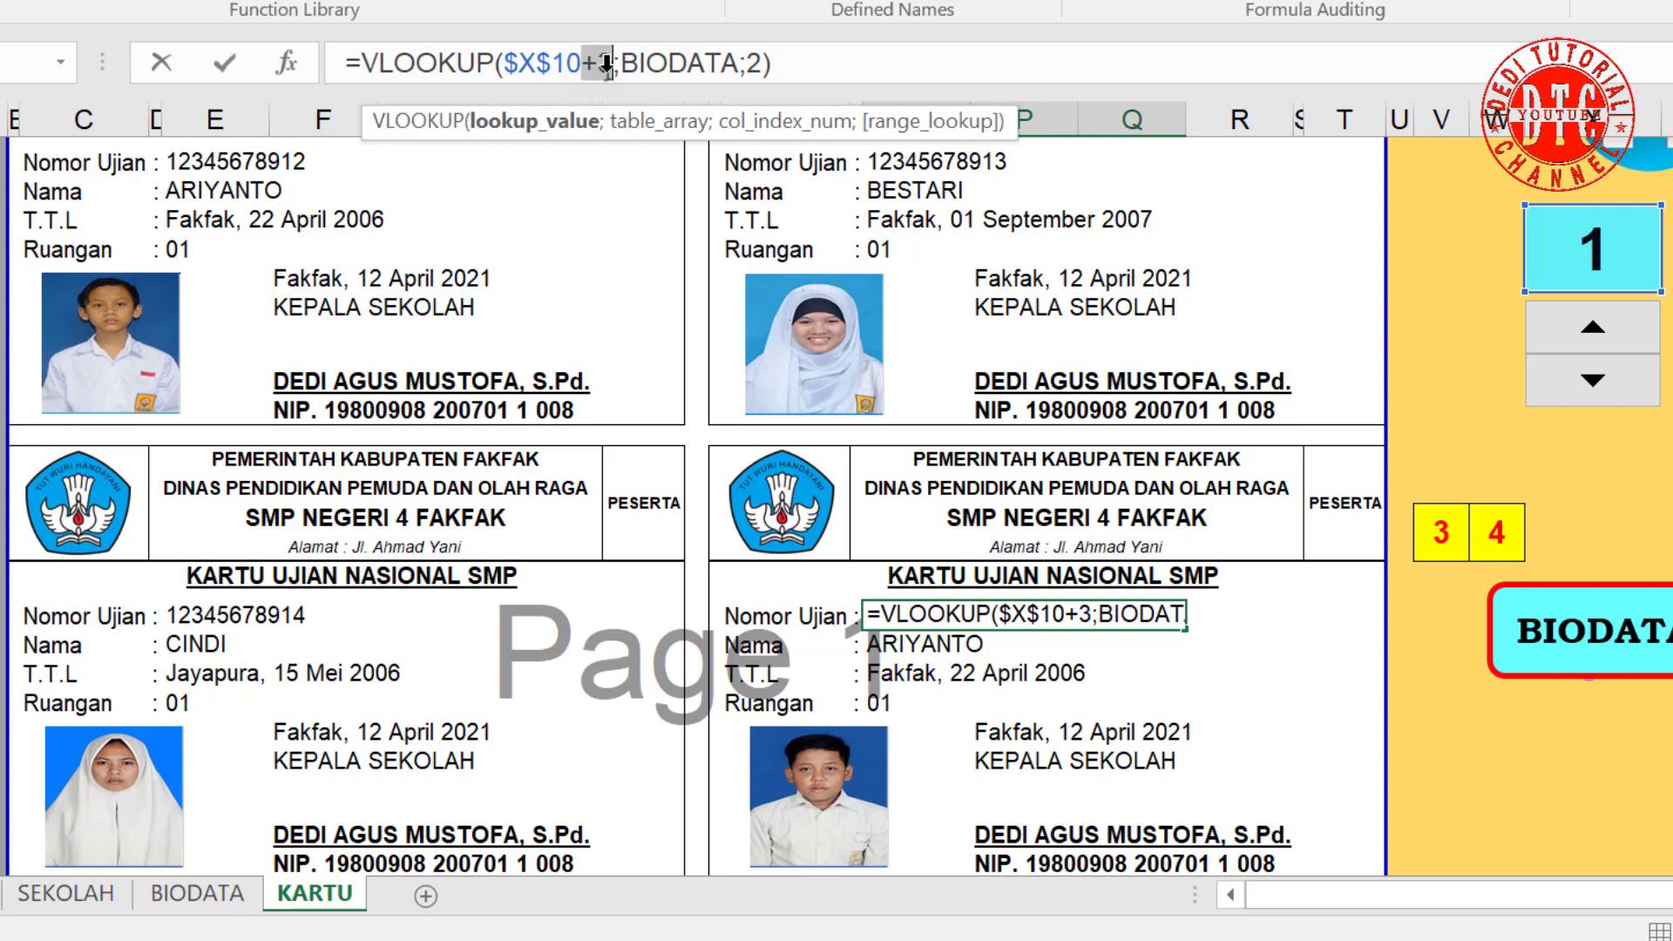
{"action": "key", "text": "Return"}
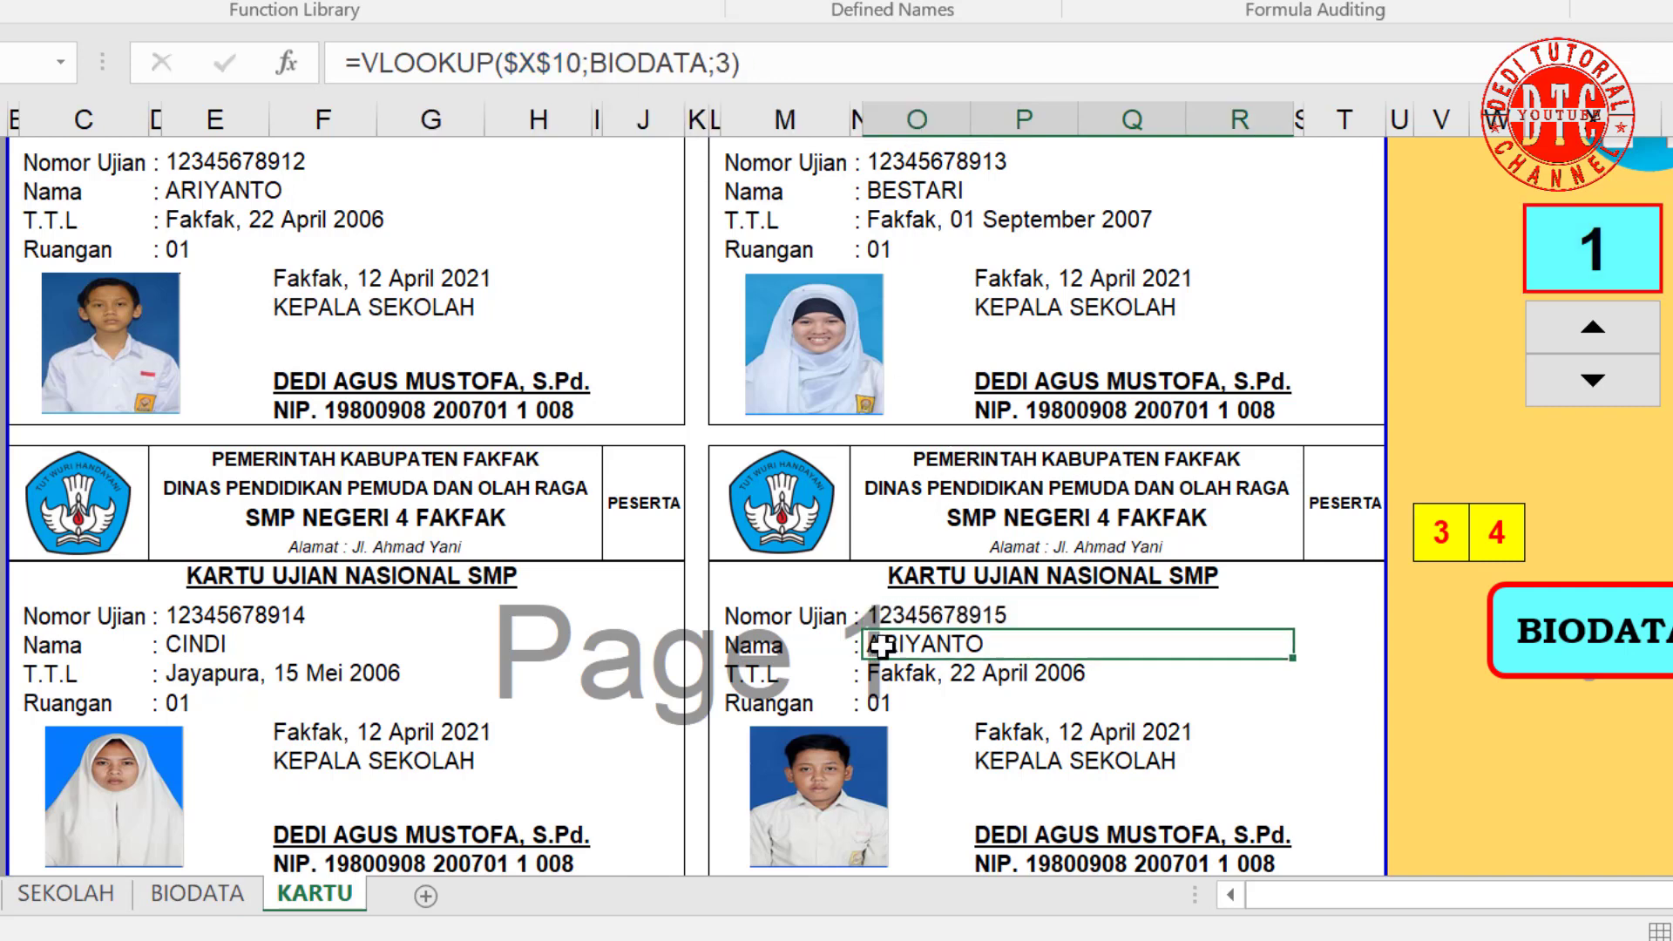
{"action": "left_click", "coordinate": [580, 64]}
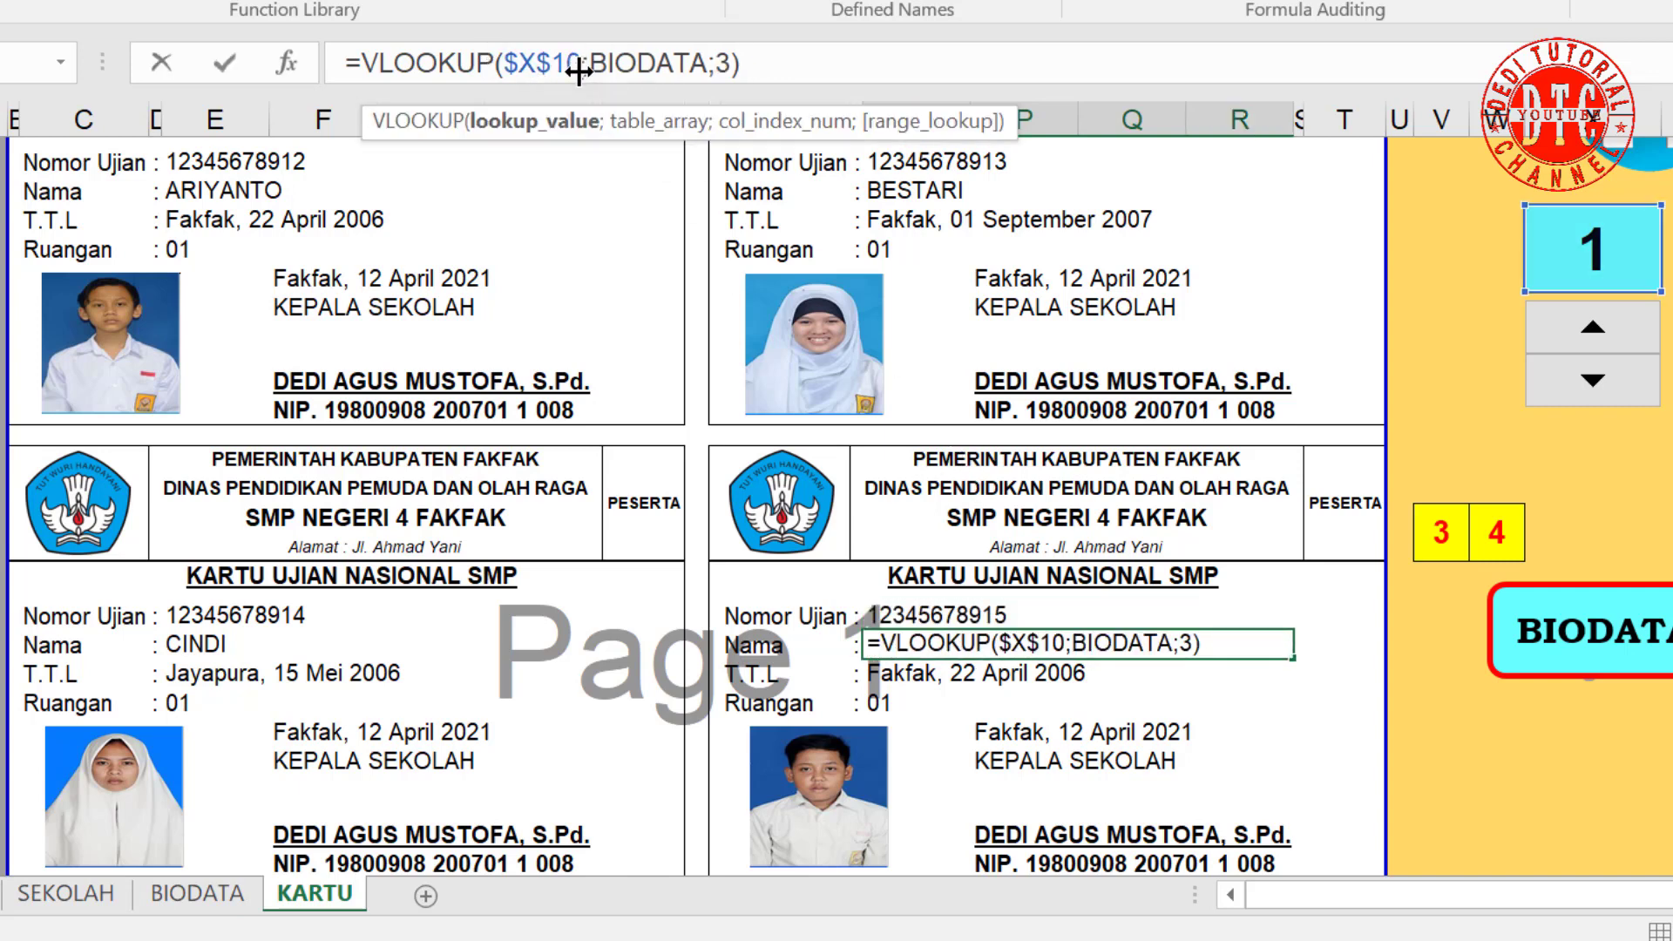
{"action": "type", "text": "+3"}
{"action": "key", "text": "Return"}
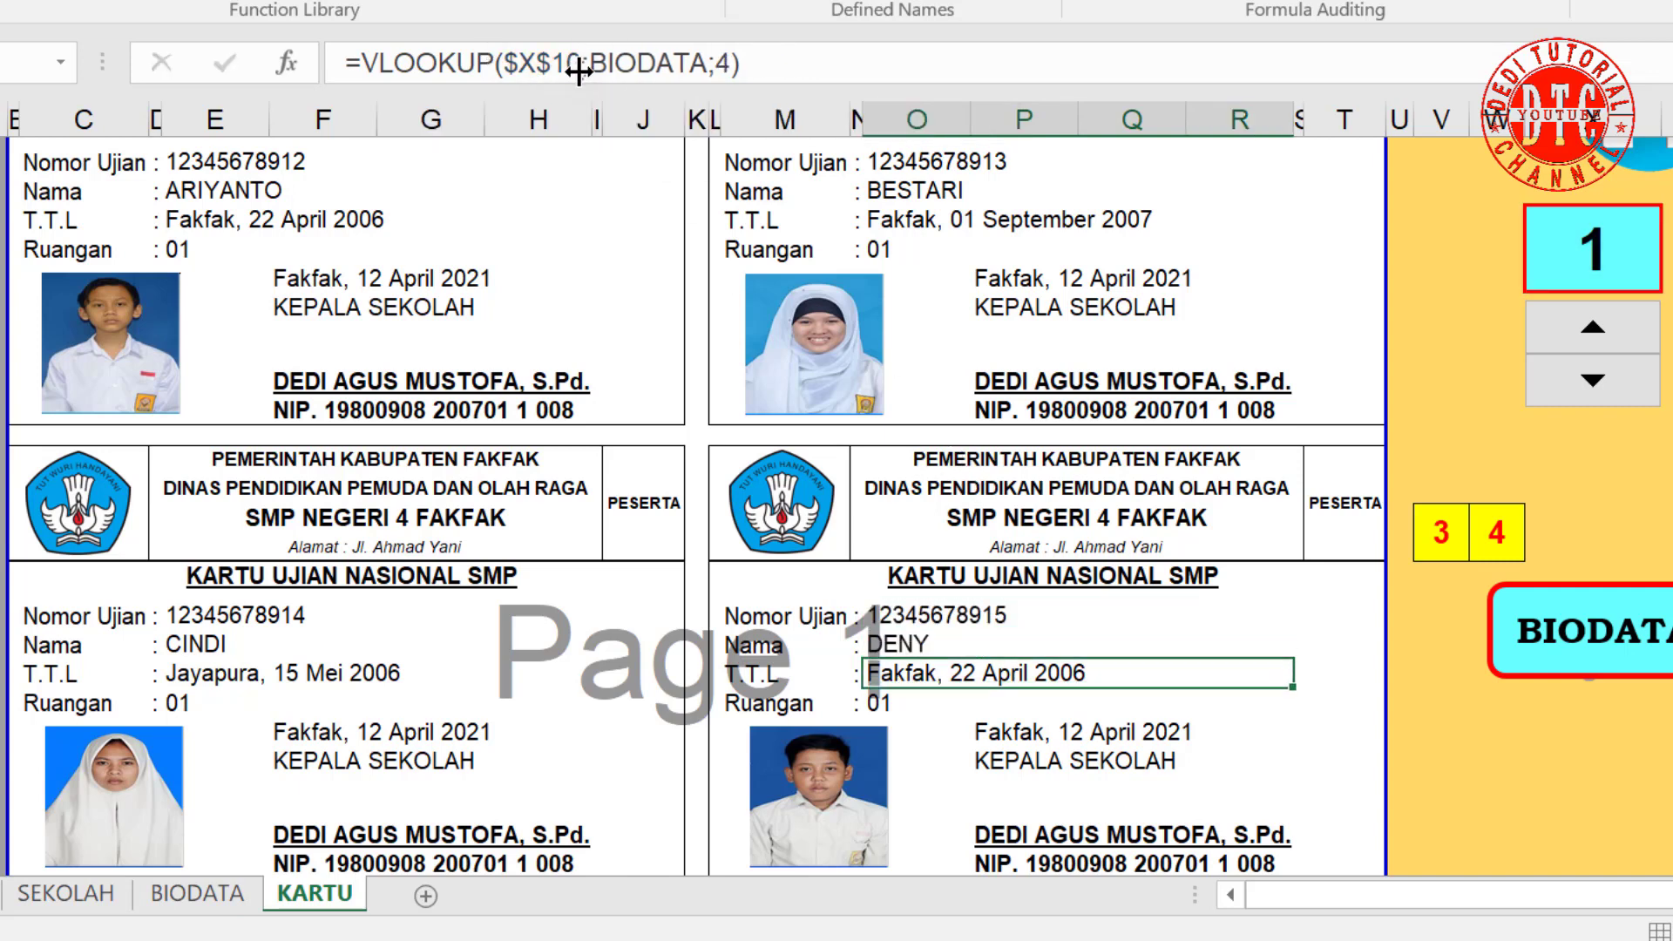
{"action": "left_click", "coordinate": [576, 68]}
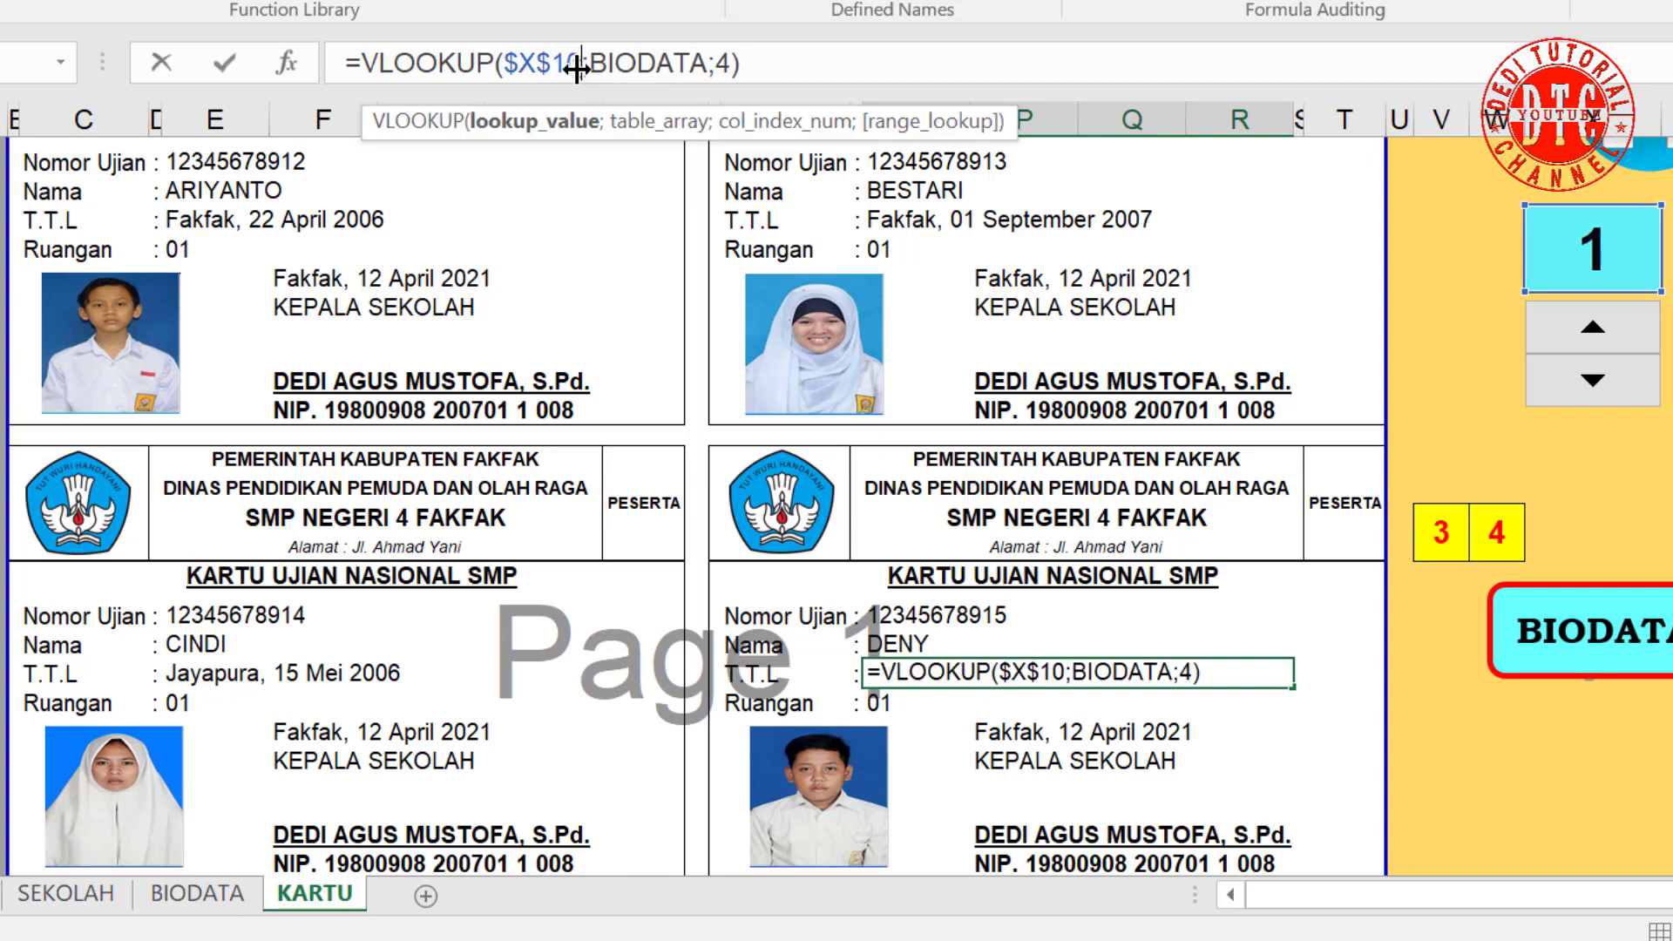
{"action": "type", "text": "+3"}
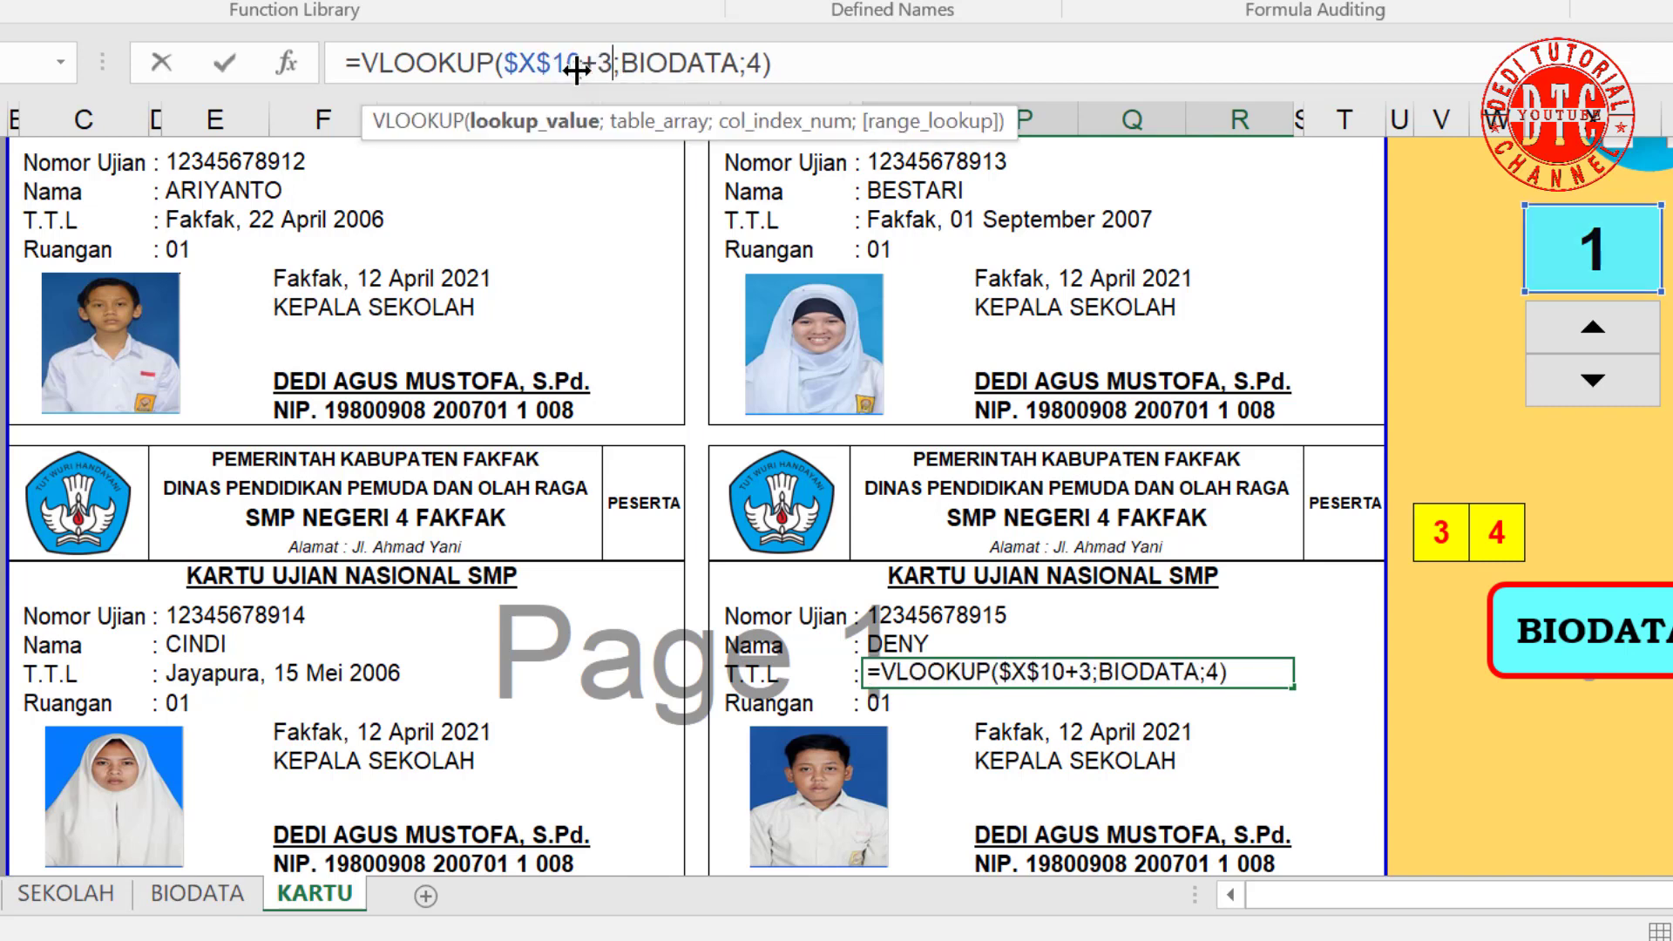
{"action": "key", "text": "Return"}
{"action": "left_click", "coordinate": [576, 65]}
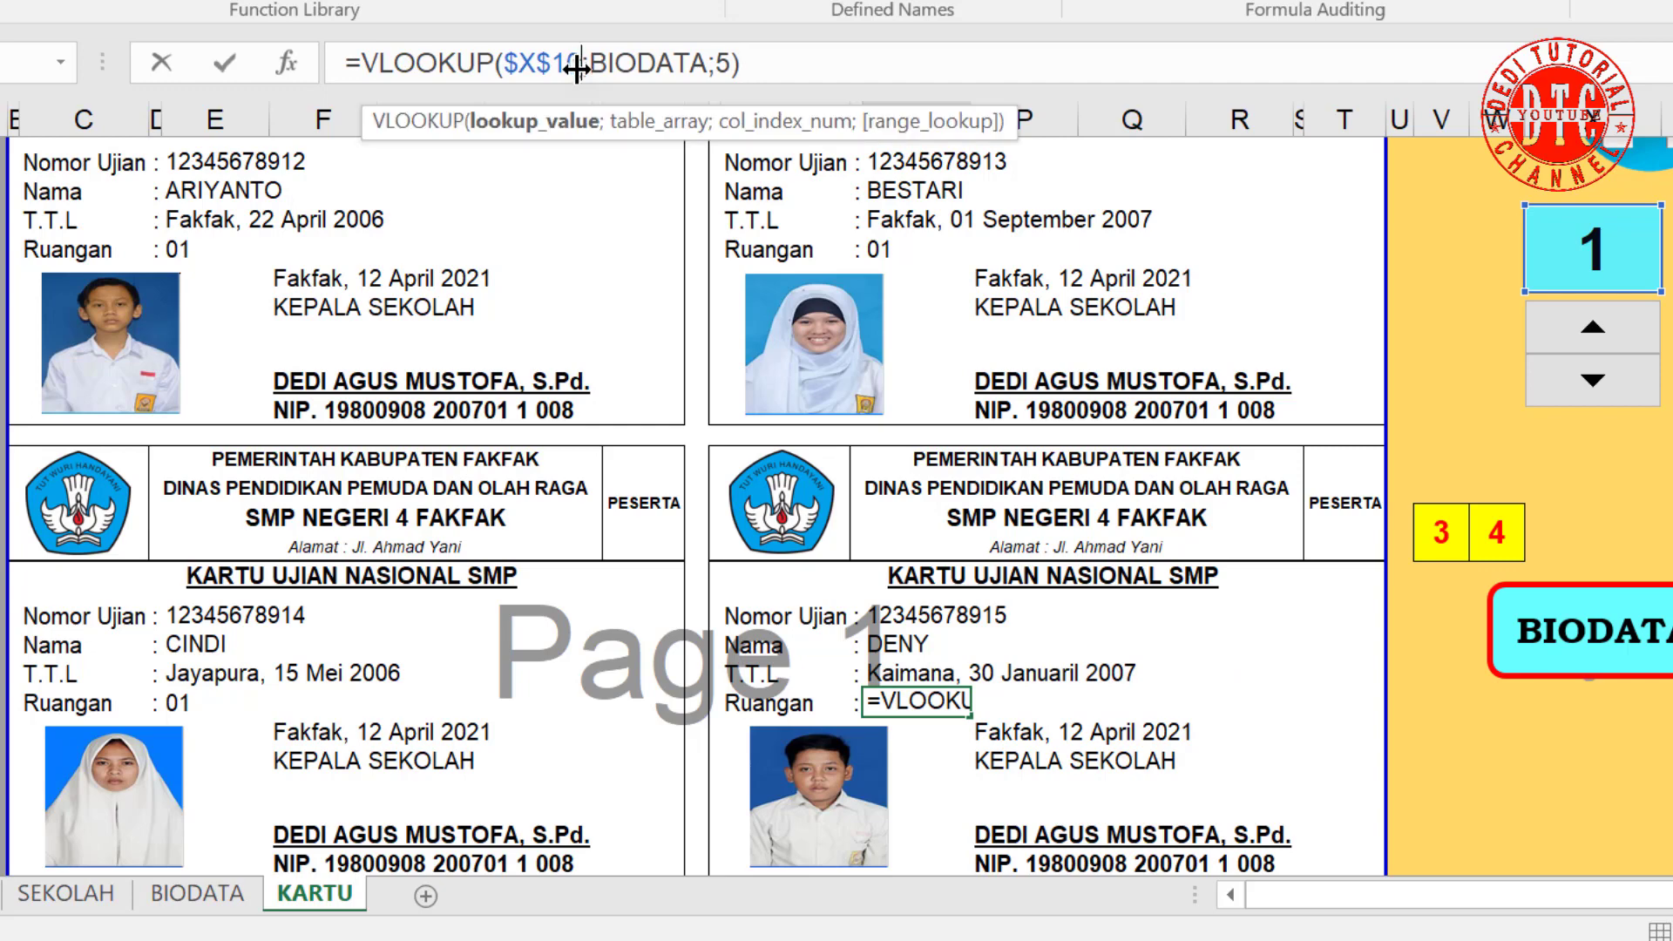
{"action": "type", "text": "+3"}
{"action": "key", "text": "Return"}
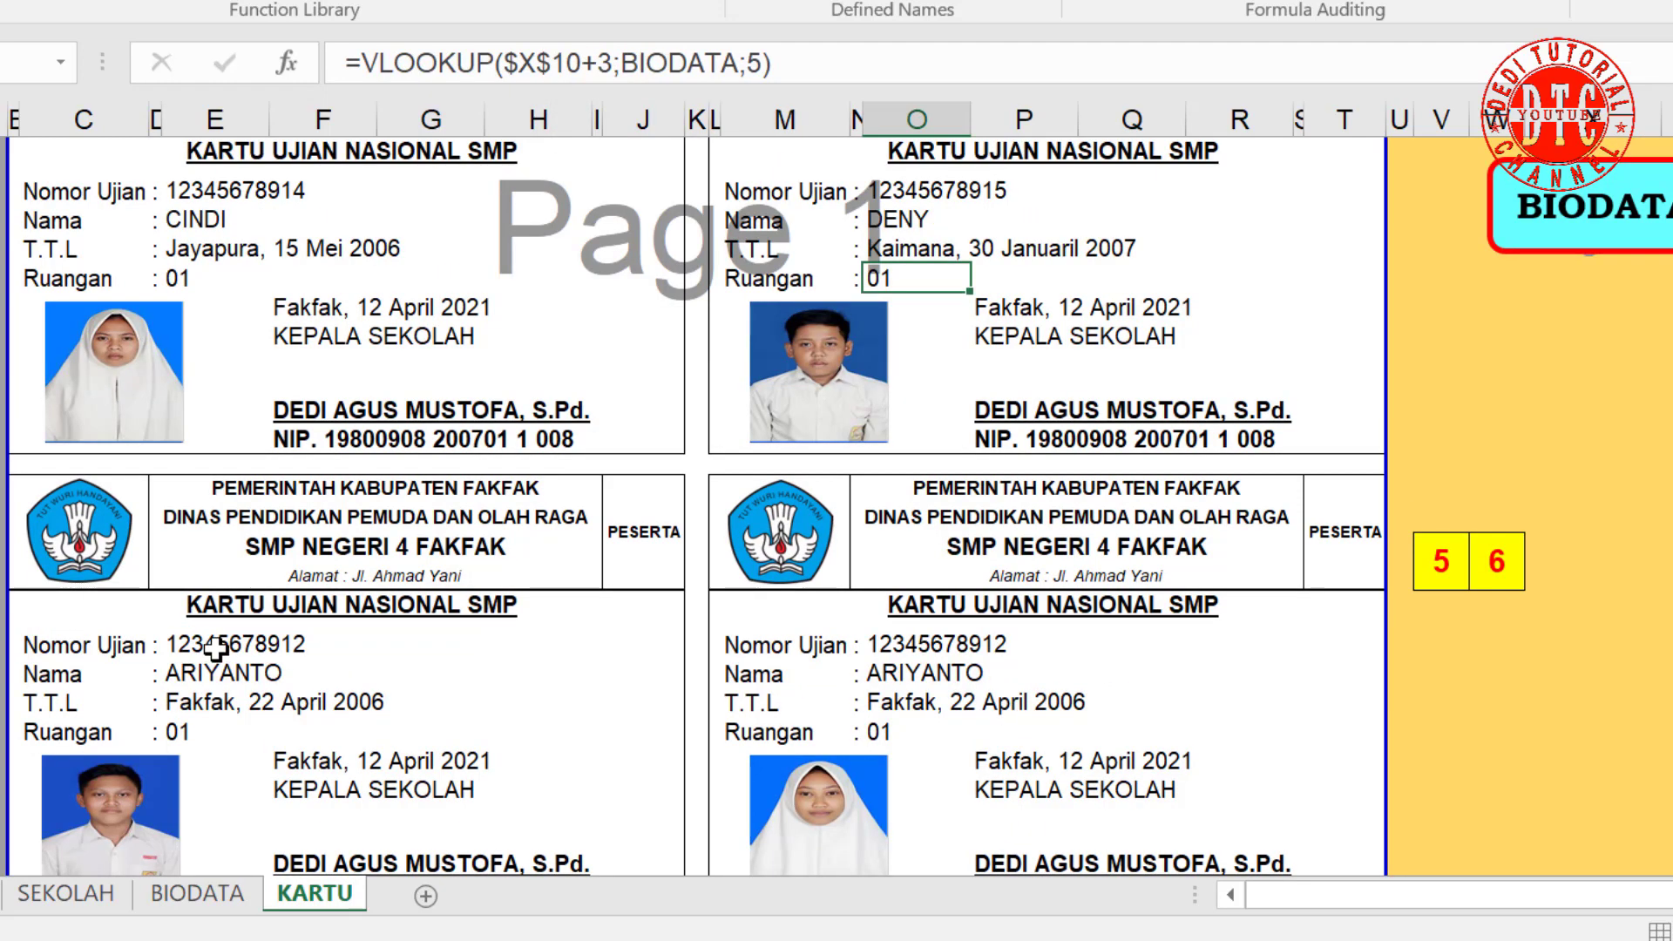
{"action": "left_click", "coordinate": [215, 647]}
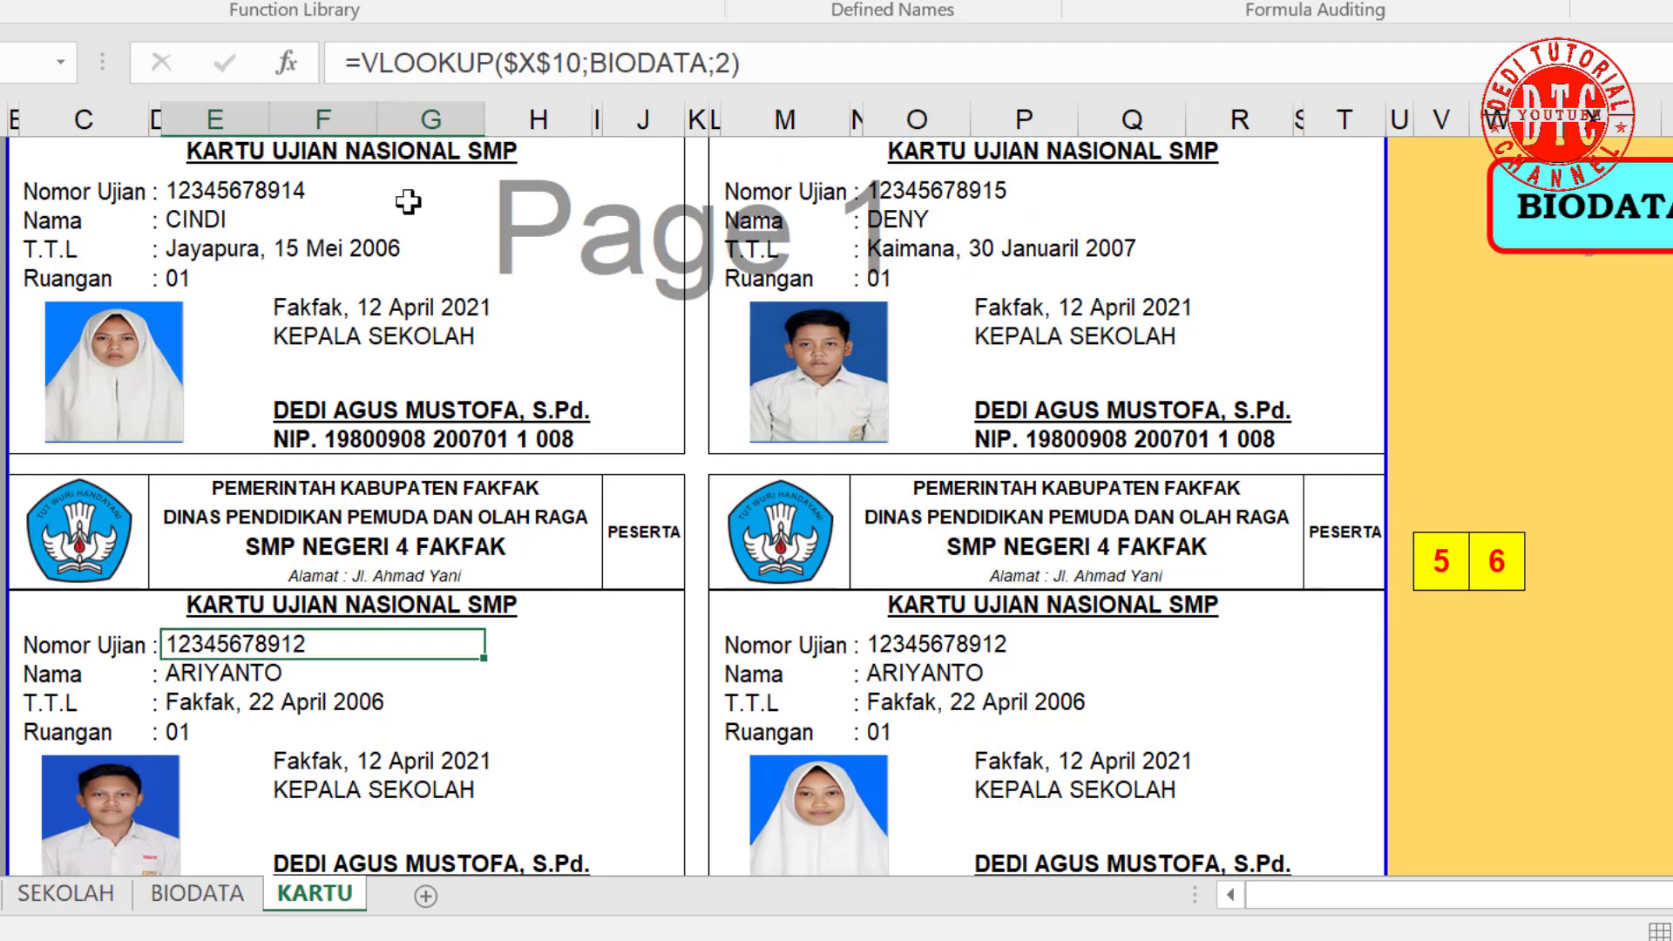
{"action": "left_click", "coordinate": [580, 63]}
{"action": "type", "text": "+3"}
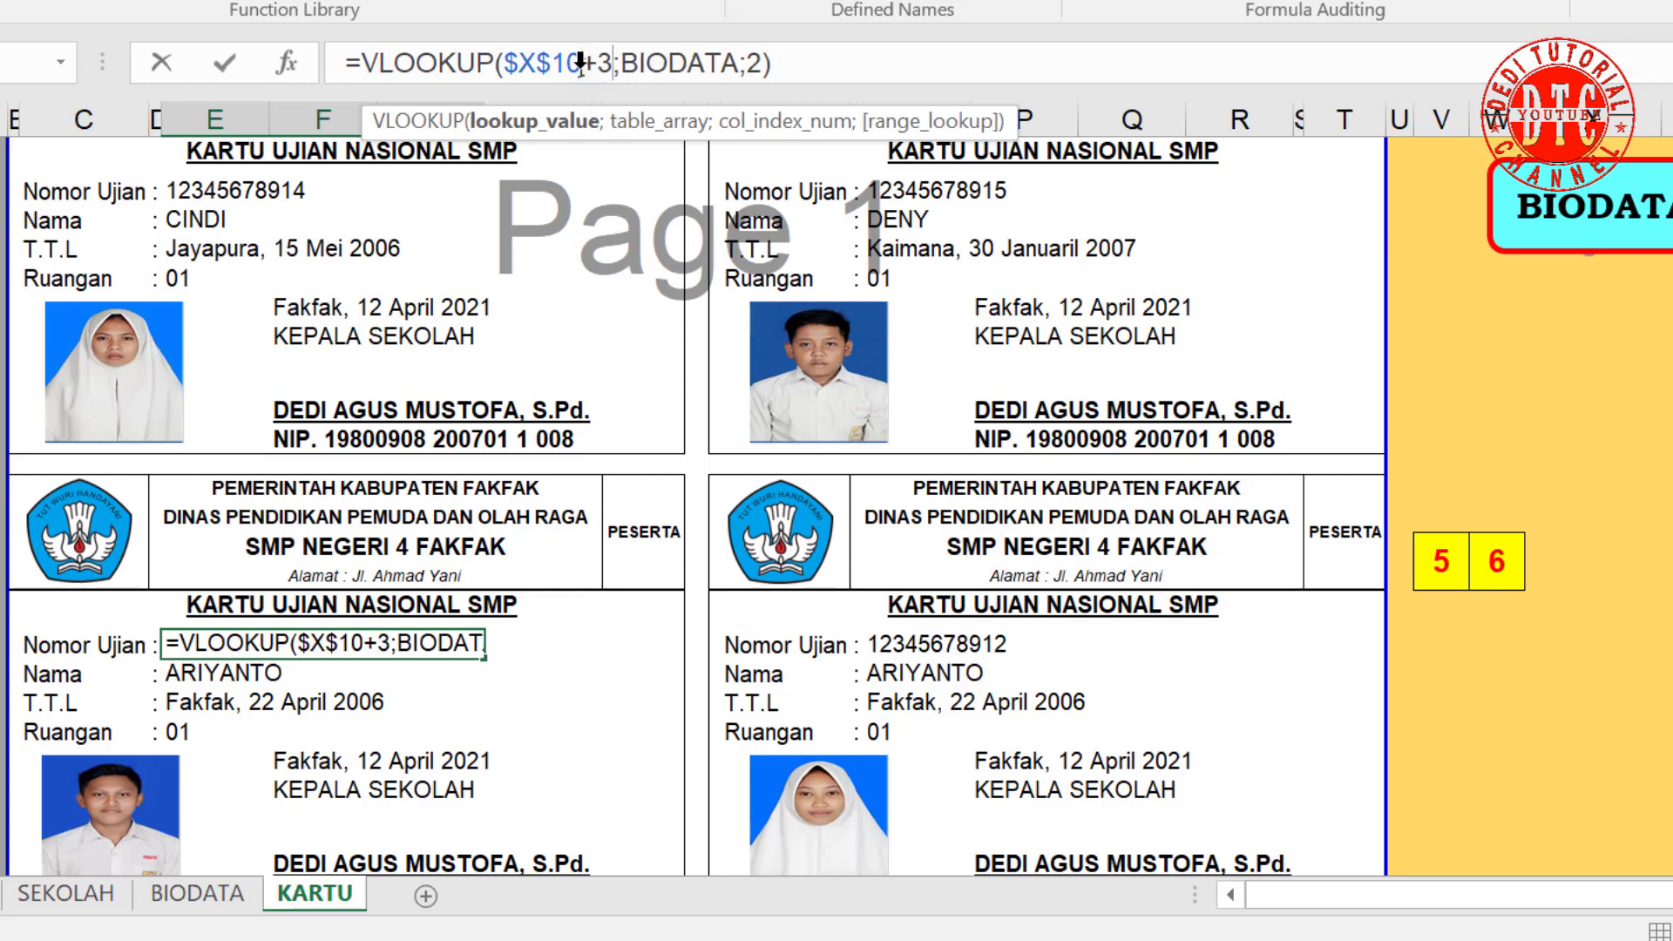
{"action": "key", "text": "BackSpace"}
{"action": "type", "text": "4"}
{"action": "left_click_drag", "start_coordinate": [581, 63], "coordinate": [609, 66]}
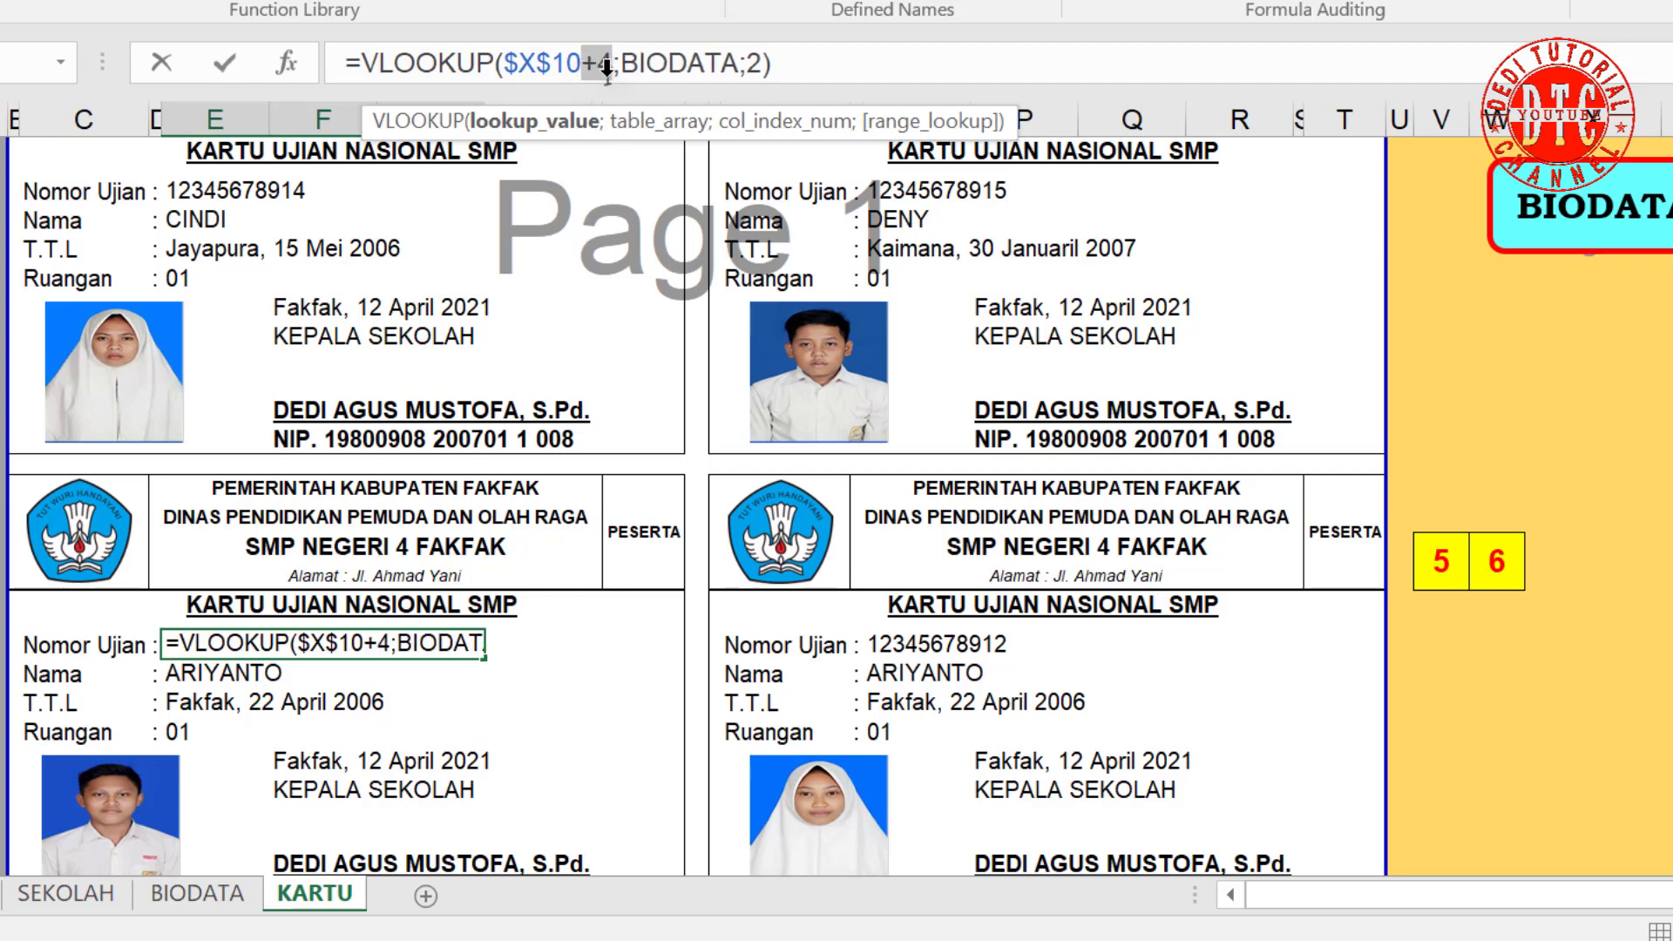
{"action": "key", "text": "Return"}
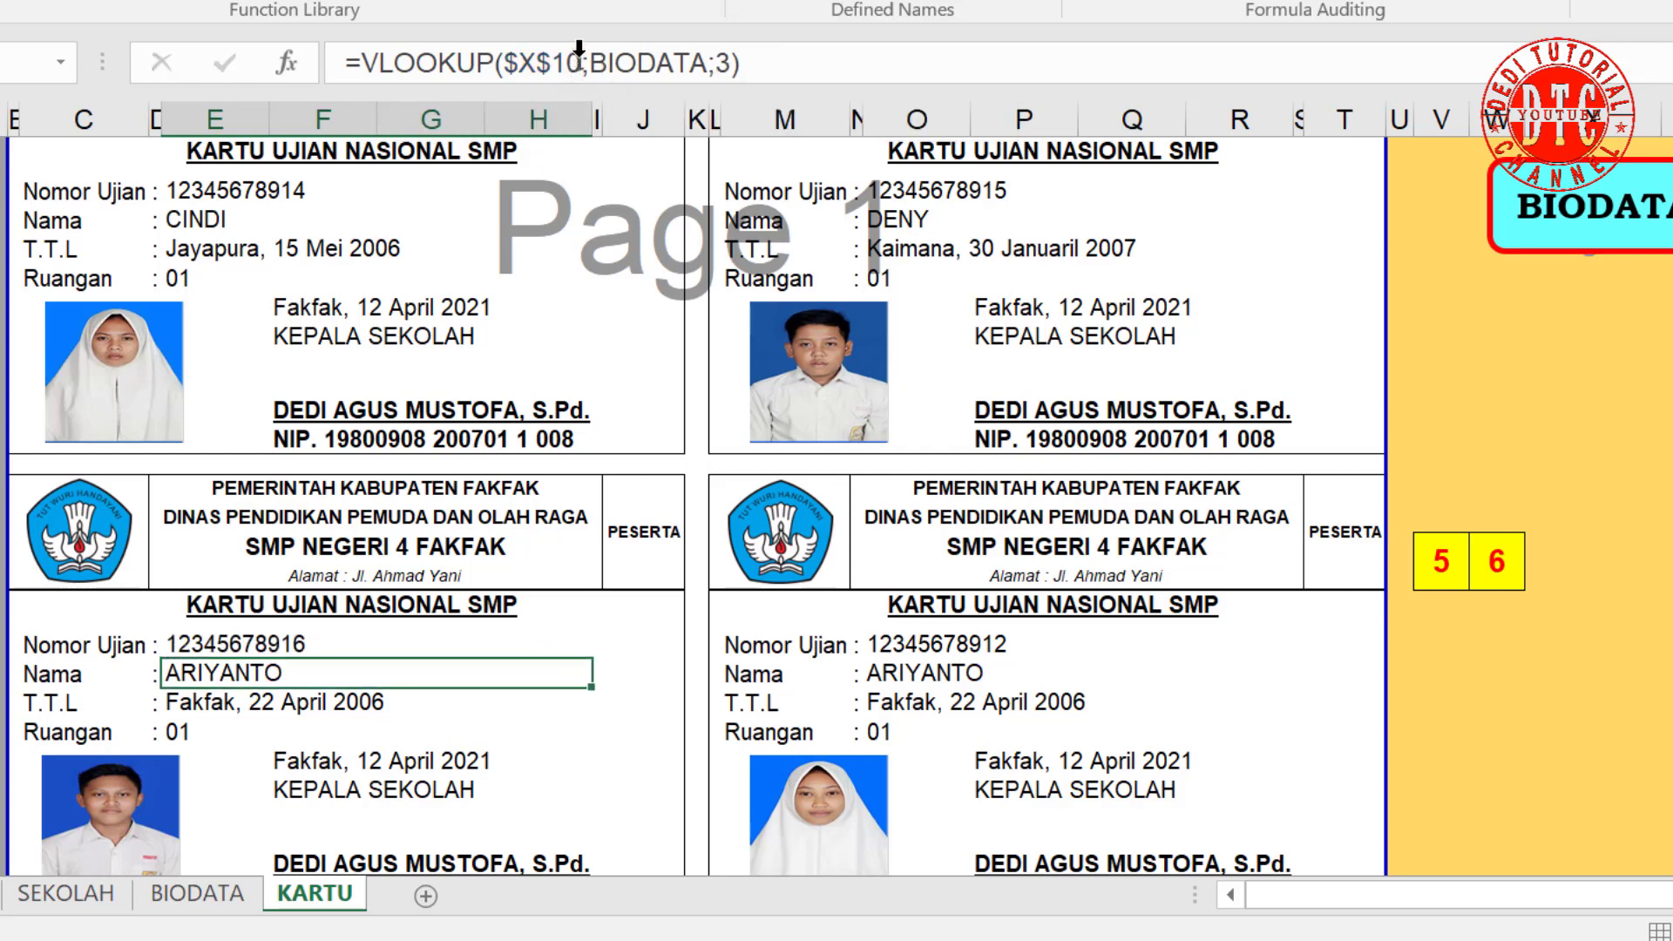
{"action": "left_click", "coordinate": [581, 63]}
{"action": "type", "text": "+4"}
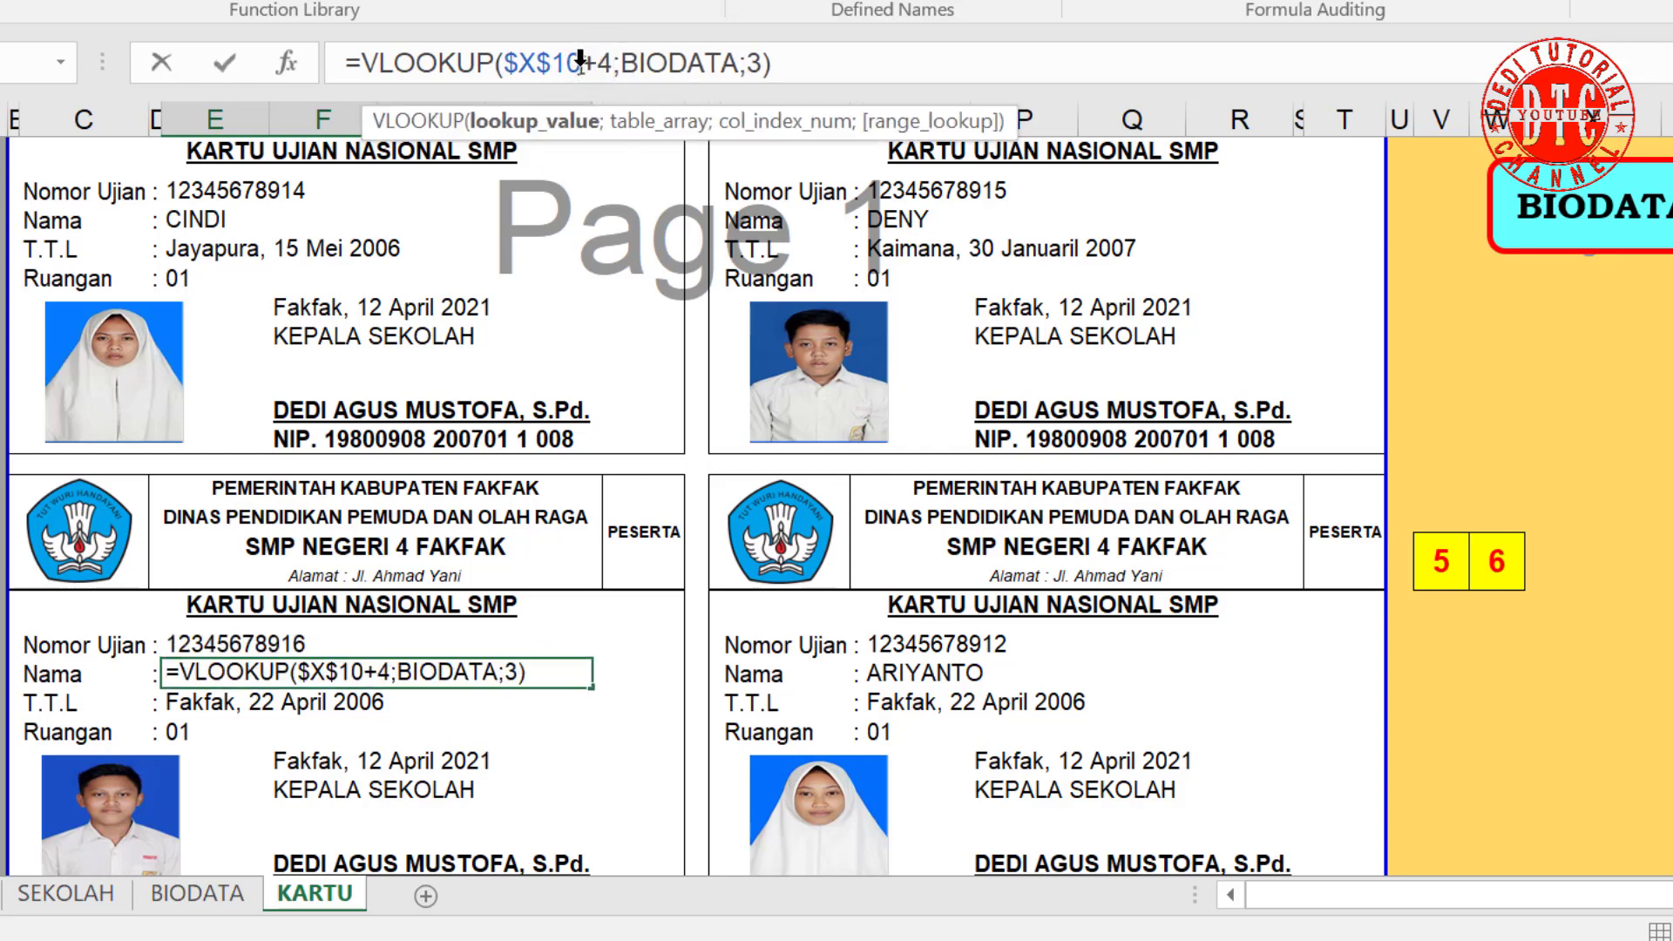
{"action": "key", "text": "Return"}
{"action": "left_click", "coordinate": [581, 63]}
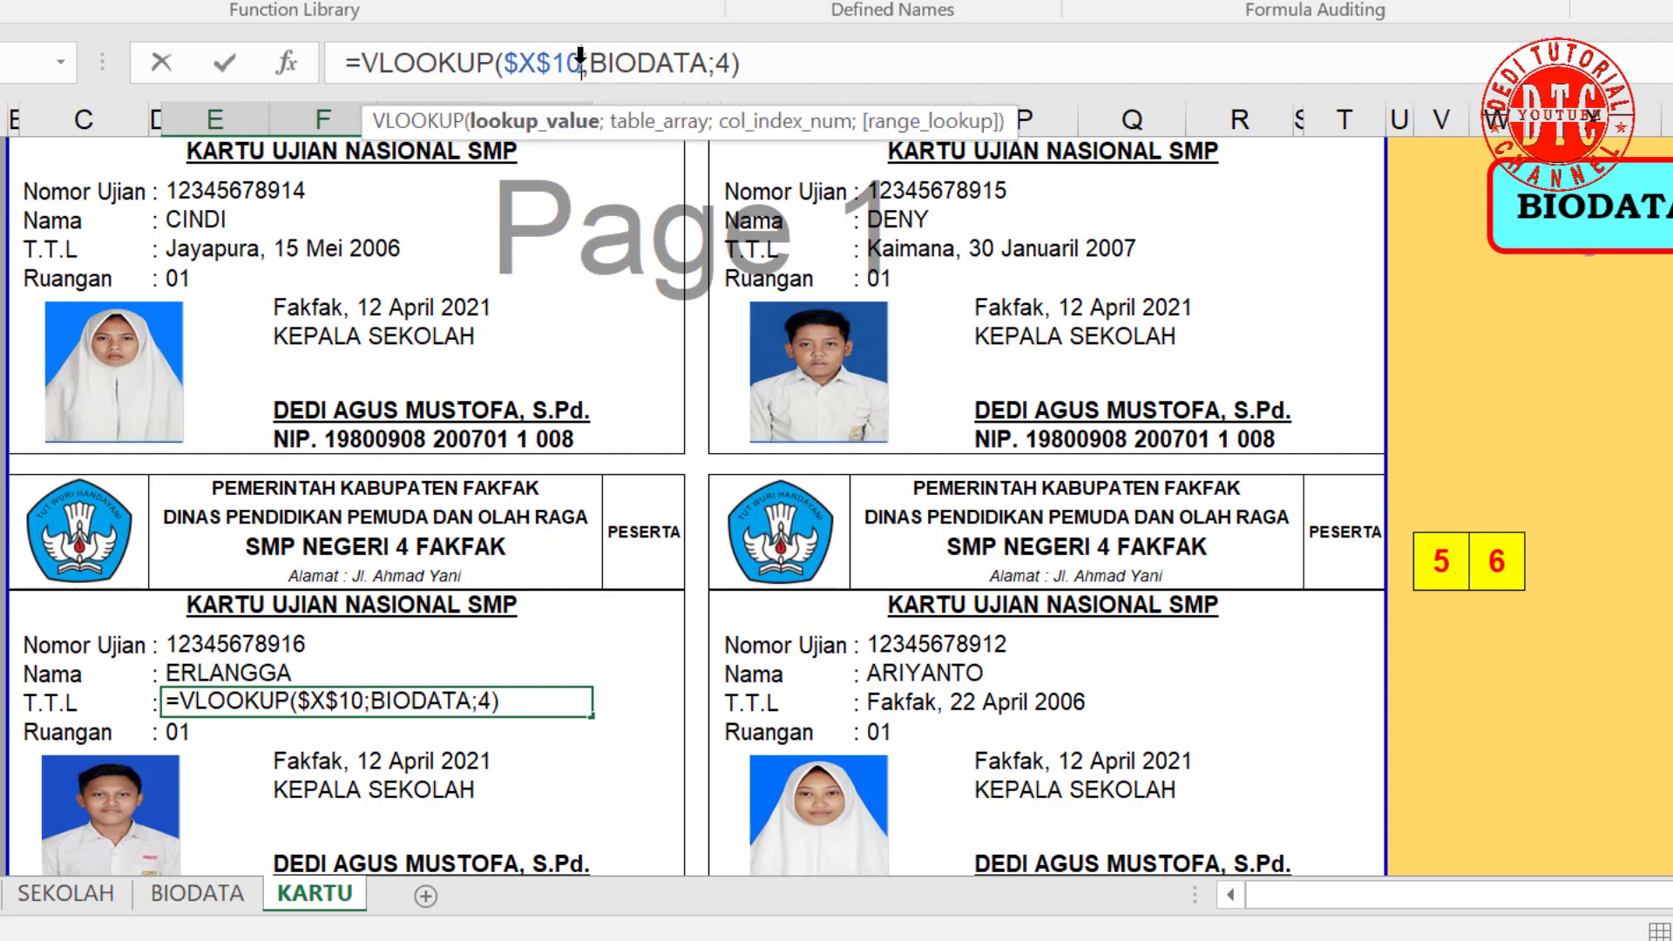
{"action": "type", "text": "+4"}
{"action": "key", "text": "Return"}
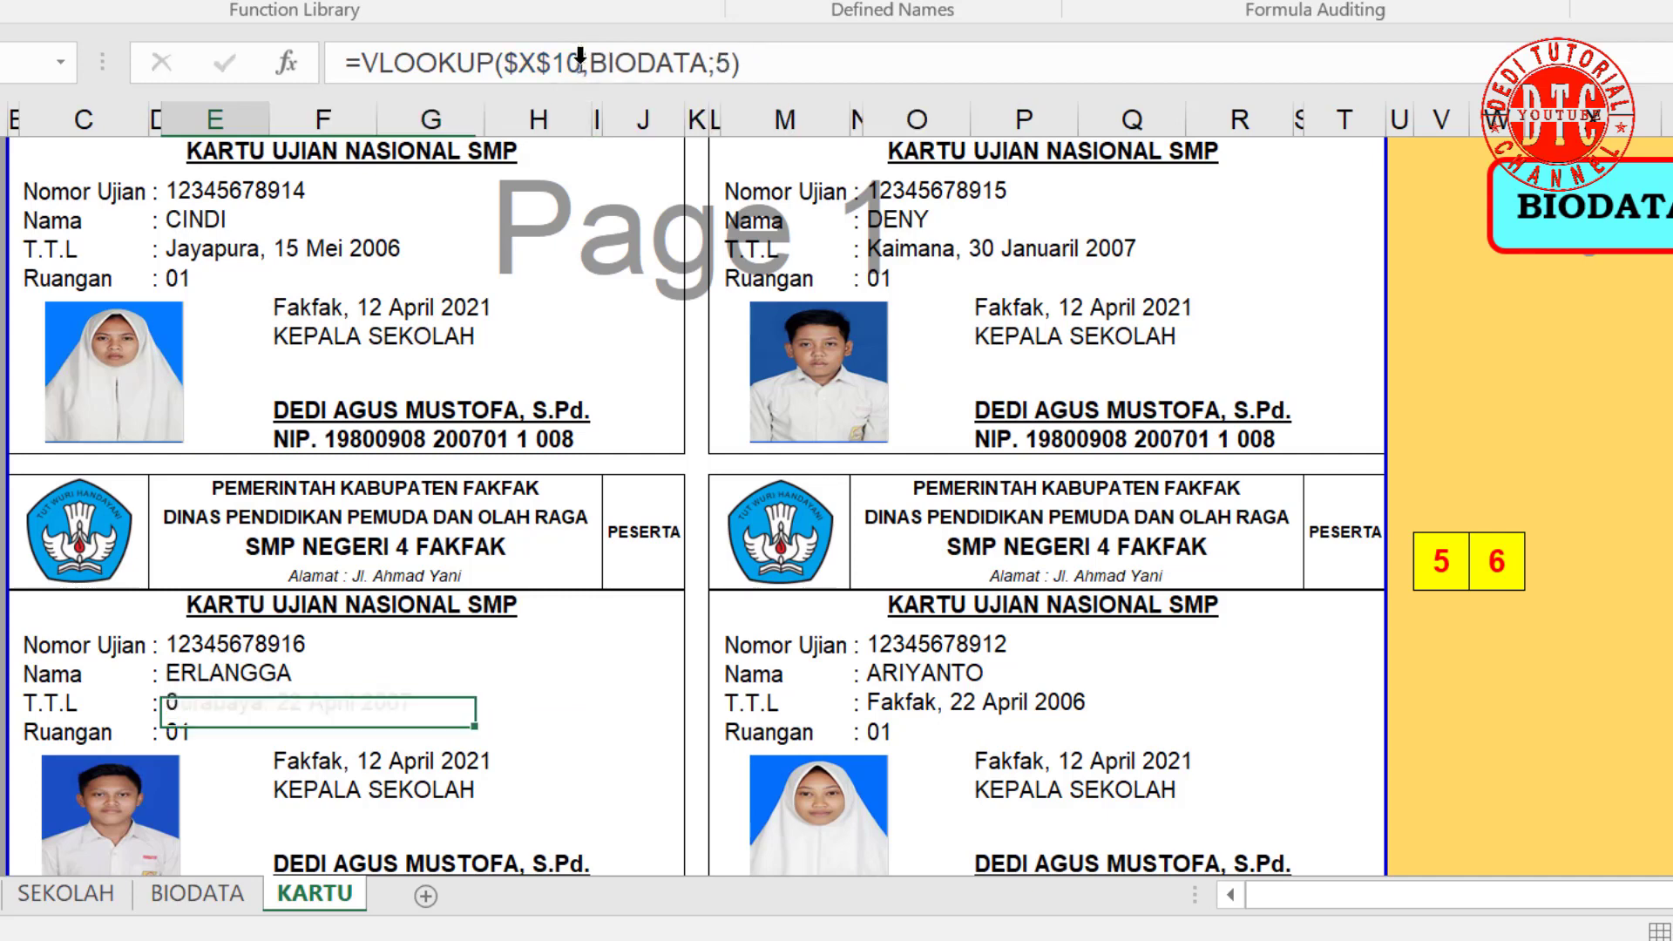
{"action": "left_click", "coordinate": [581, 63]}
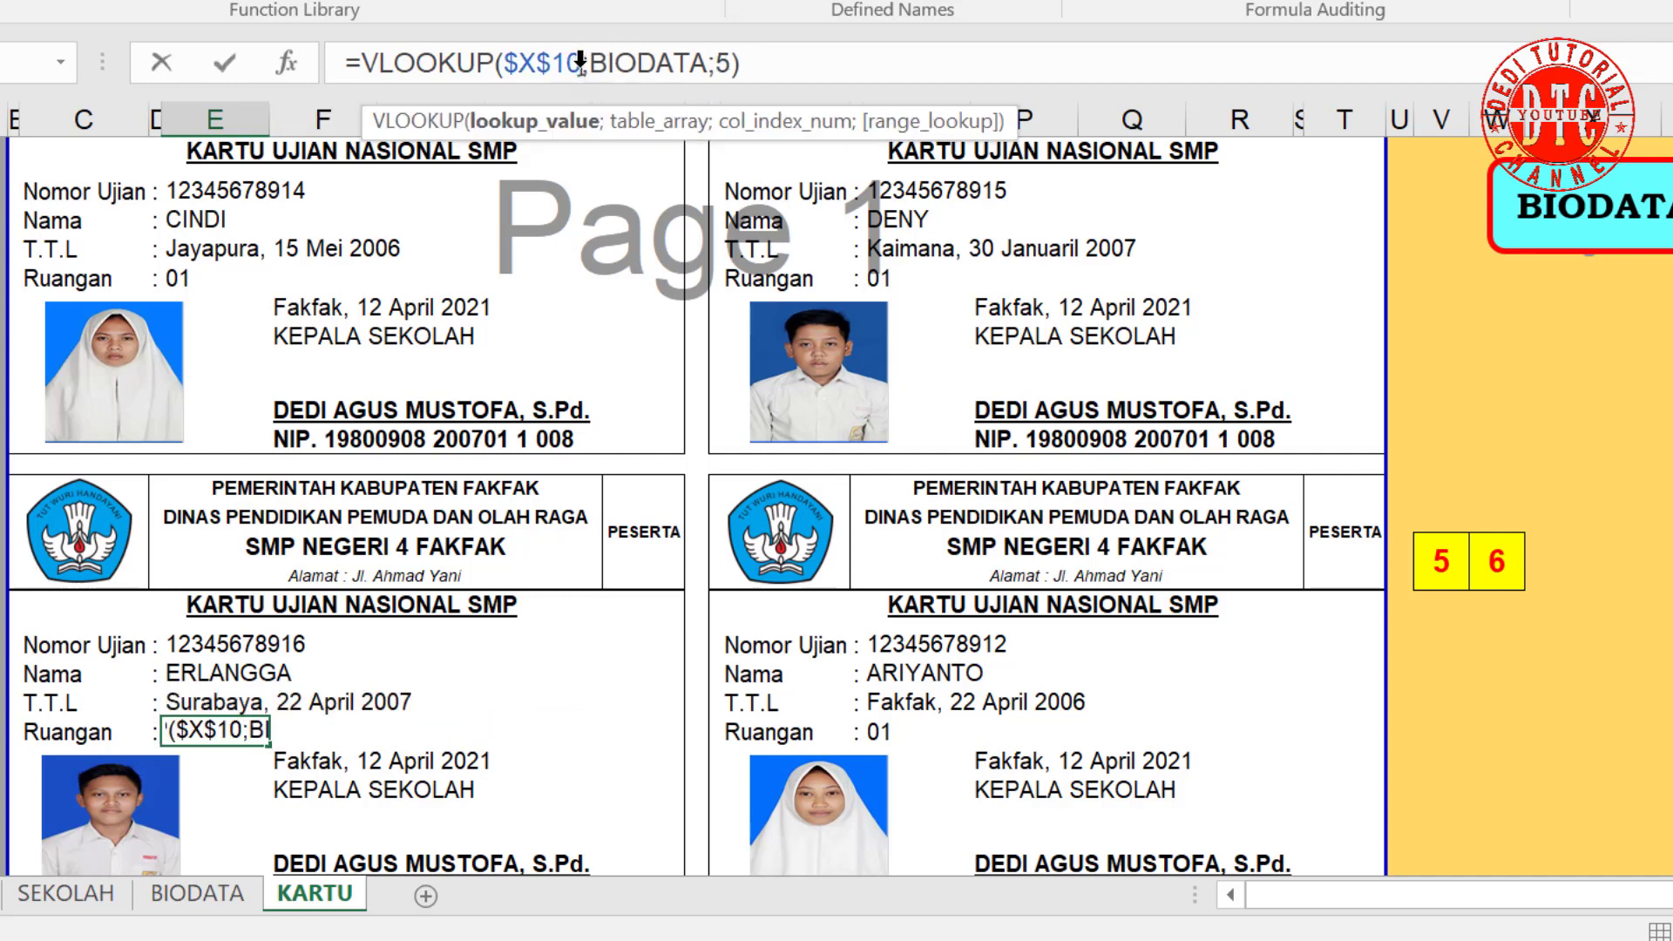
{"action": "type", "text": "+4"}
{"action": "key", "text": "Return"}
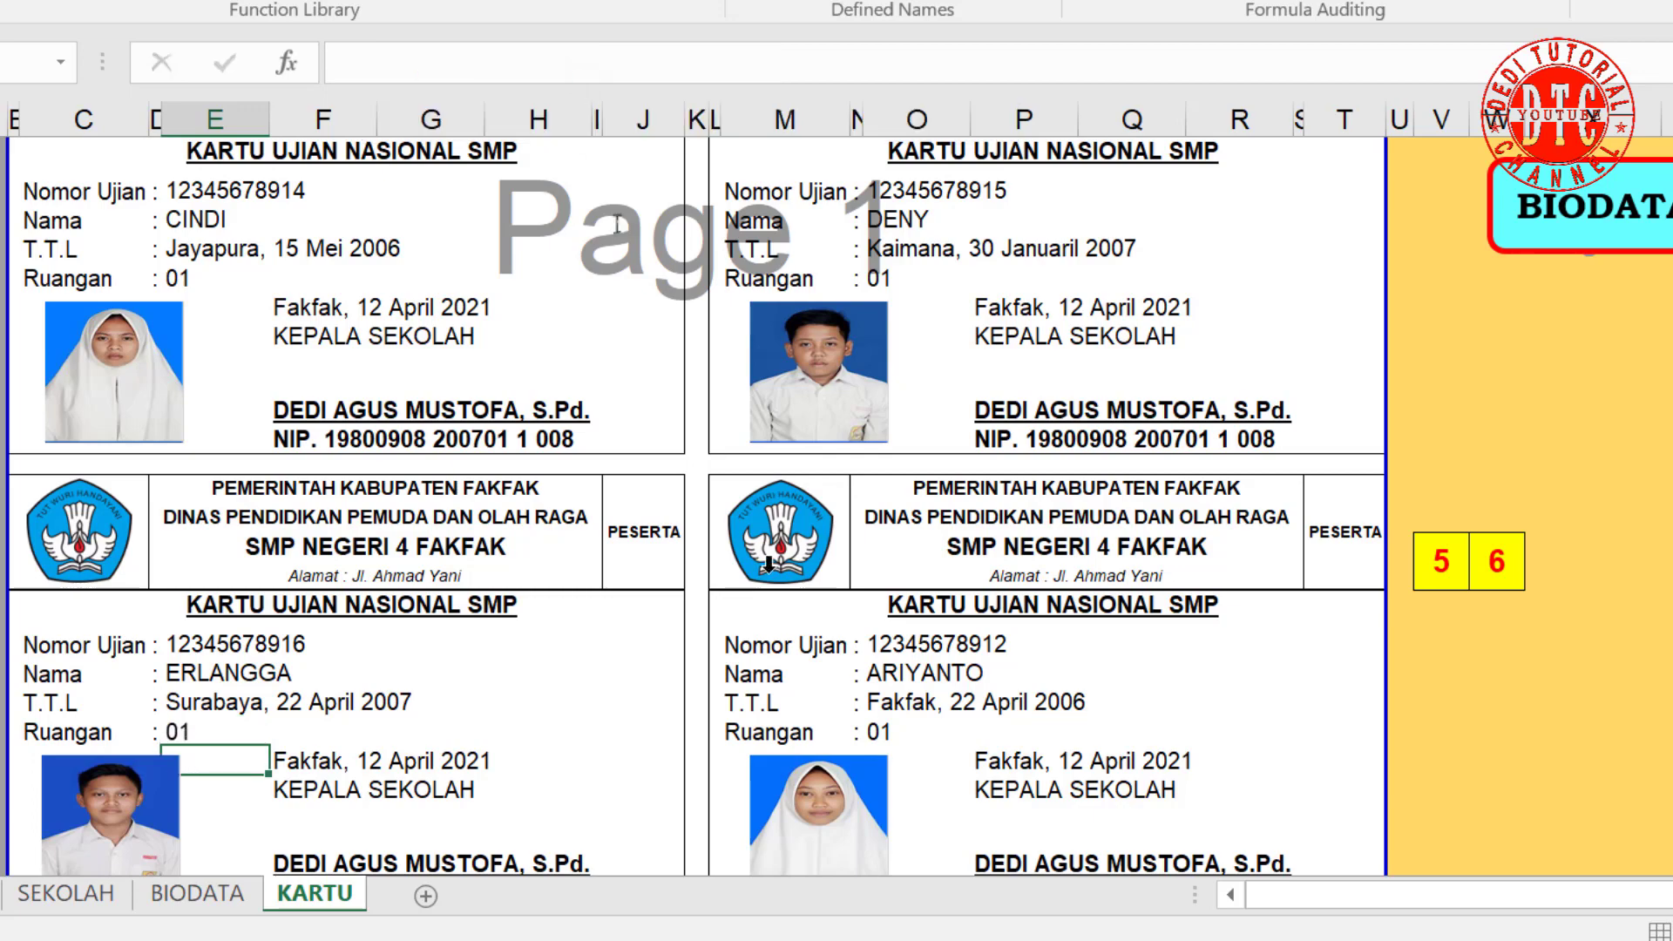
{"action": "left_click", "coordinate": [893, 640]}
{"action": "scroll", "coordinate": [1106, 732], "scroll_direction": "down", "scroll_amount": 2}
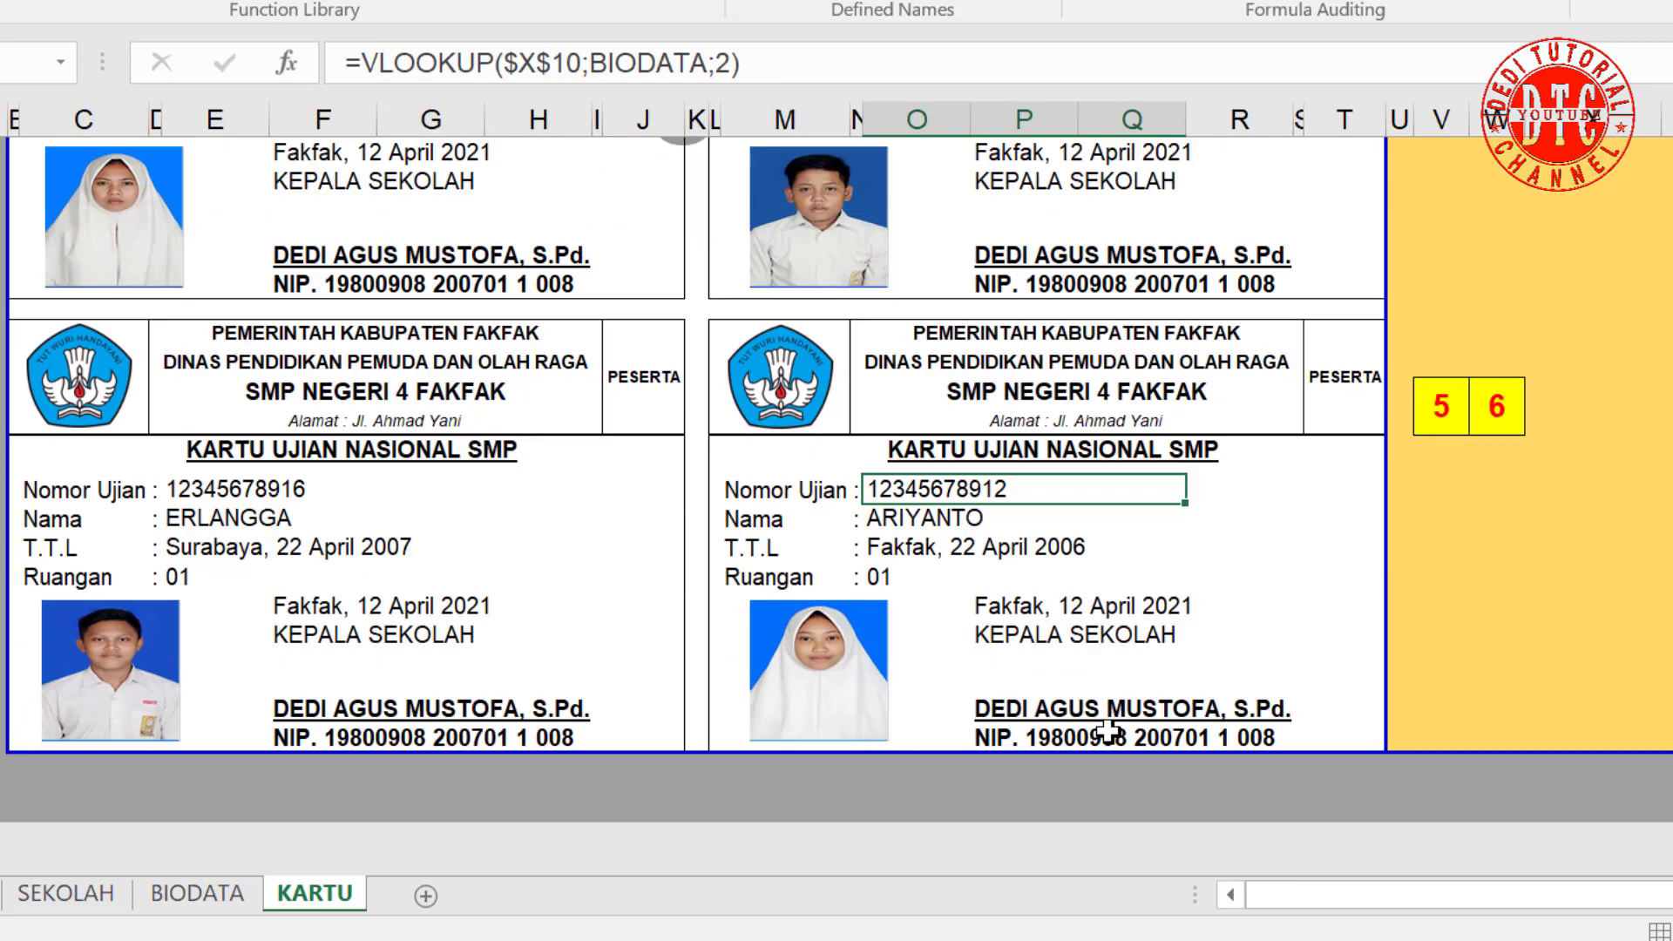
{"action": "left_click", "coordinate": [581, 63]}
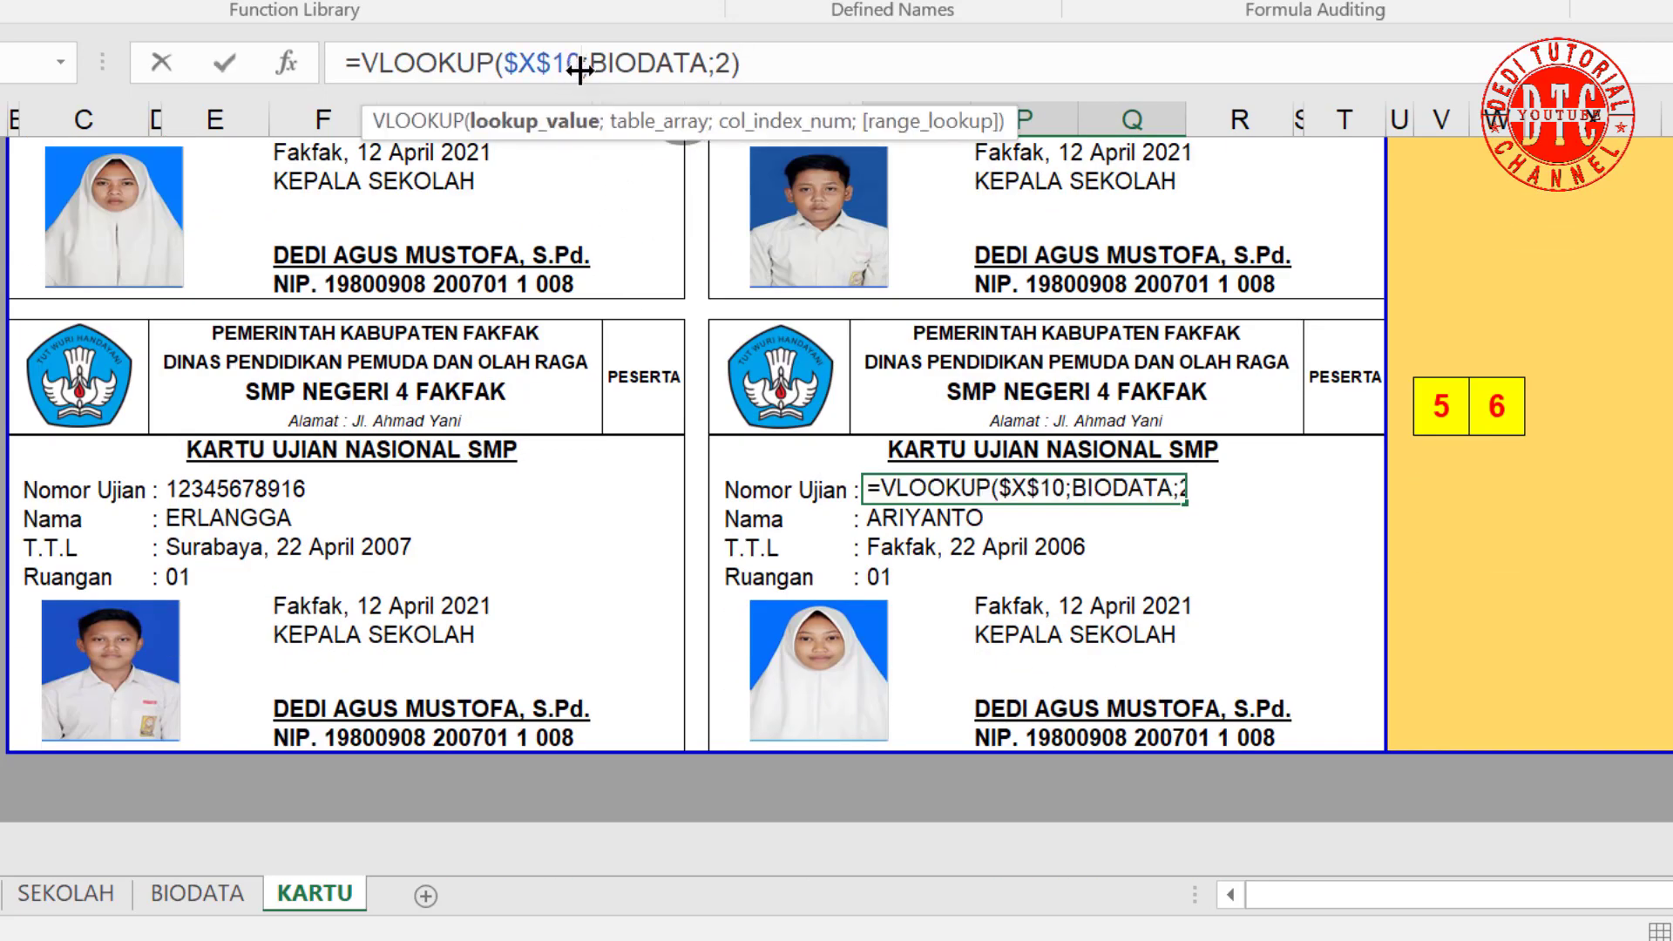
{"action": "type", "text": "+4"}
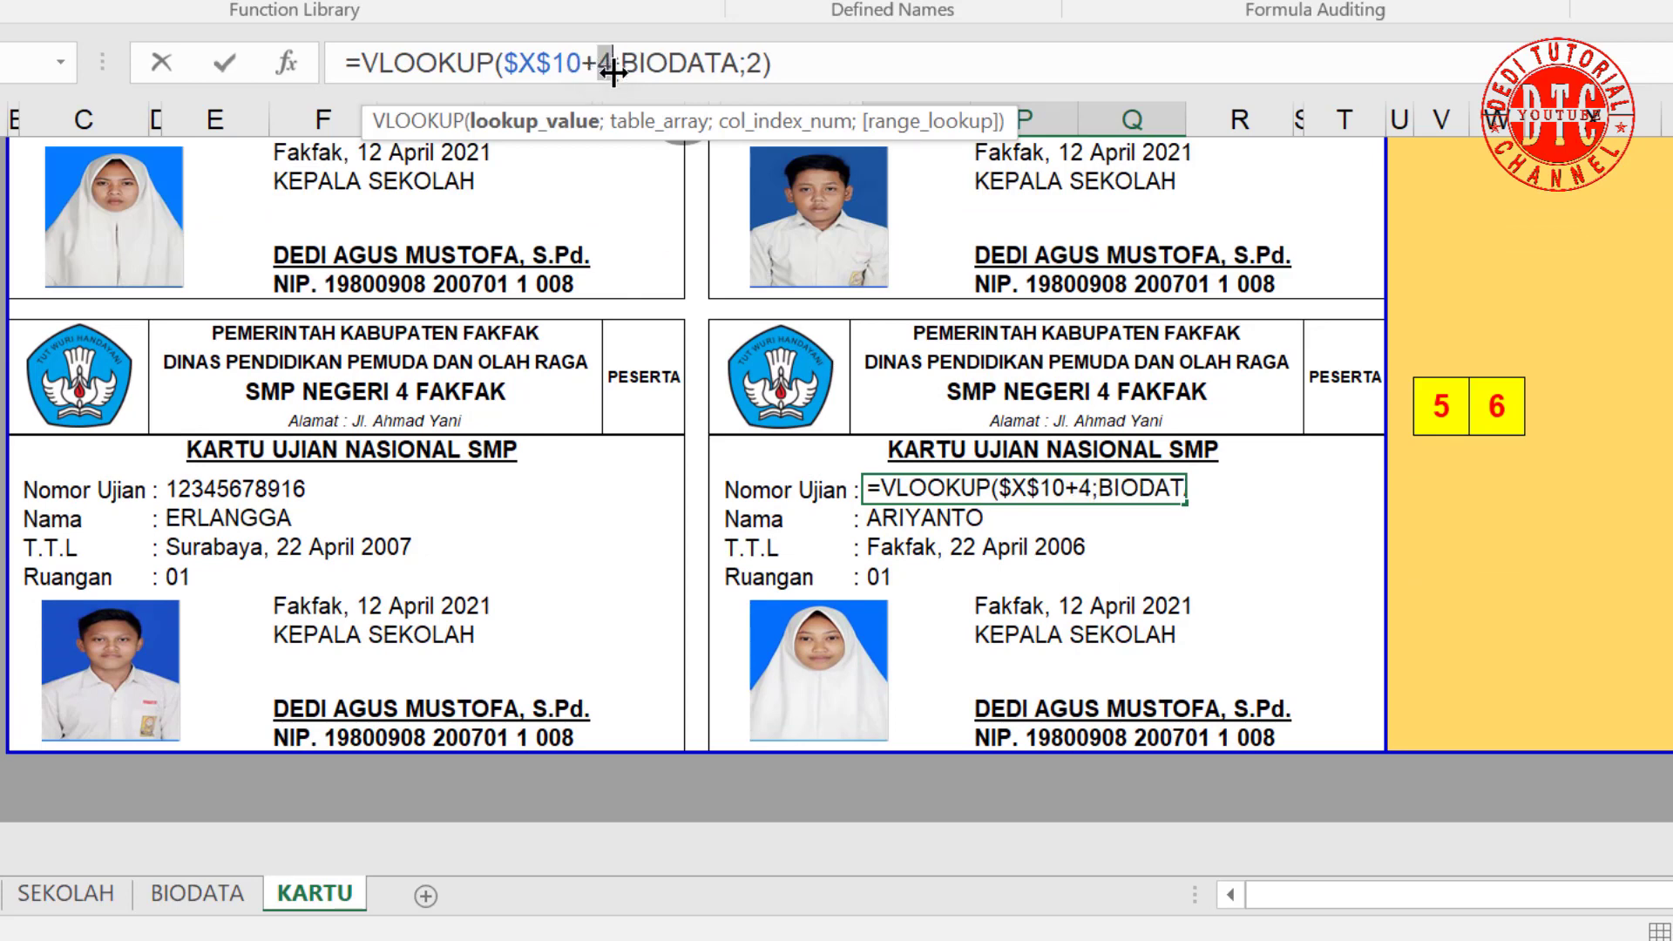
{"action": "left_click_drag", "start_coordinate": [581, 77], "coordinate": [607, 76]}
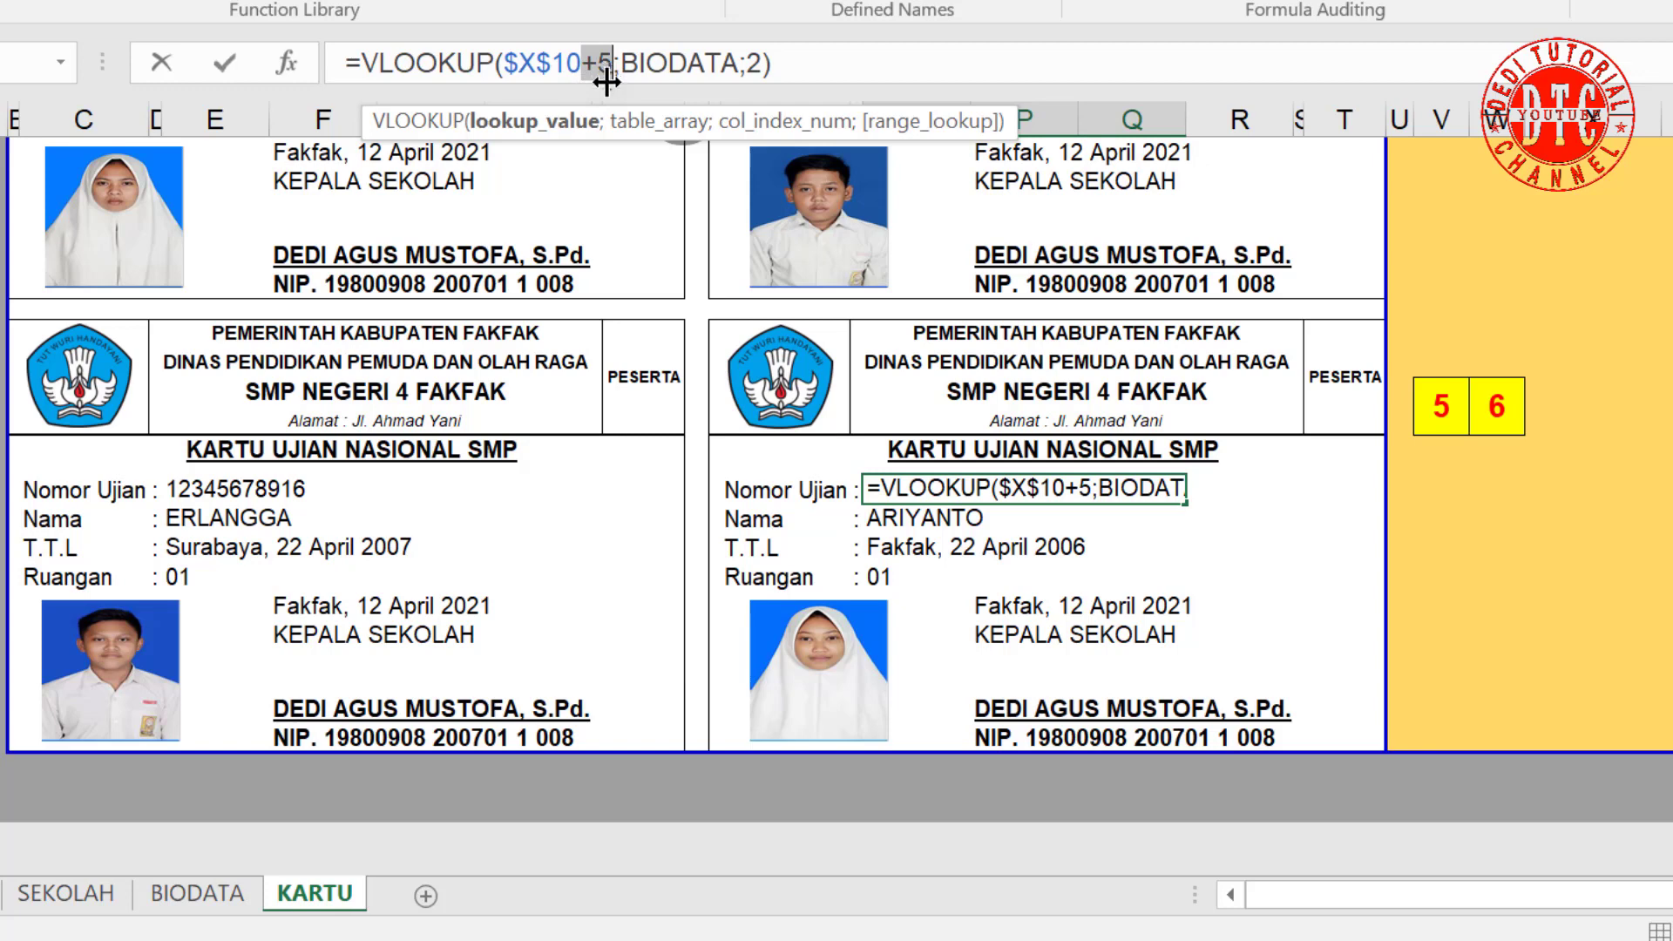
{"action": "key", "text": "Delete"}
{"action": "key", "text": "Return"}
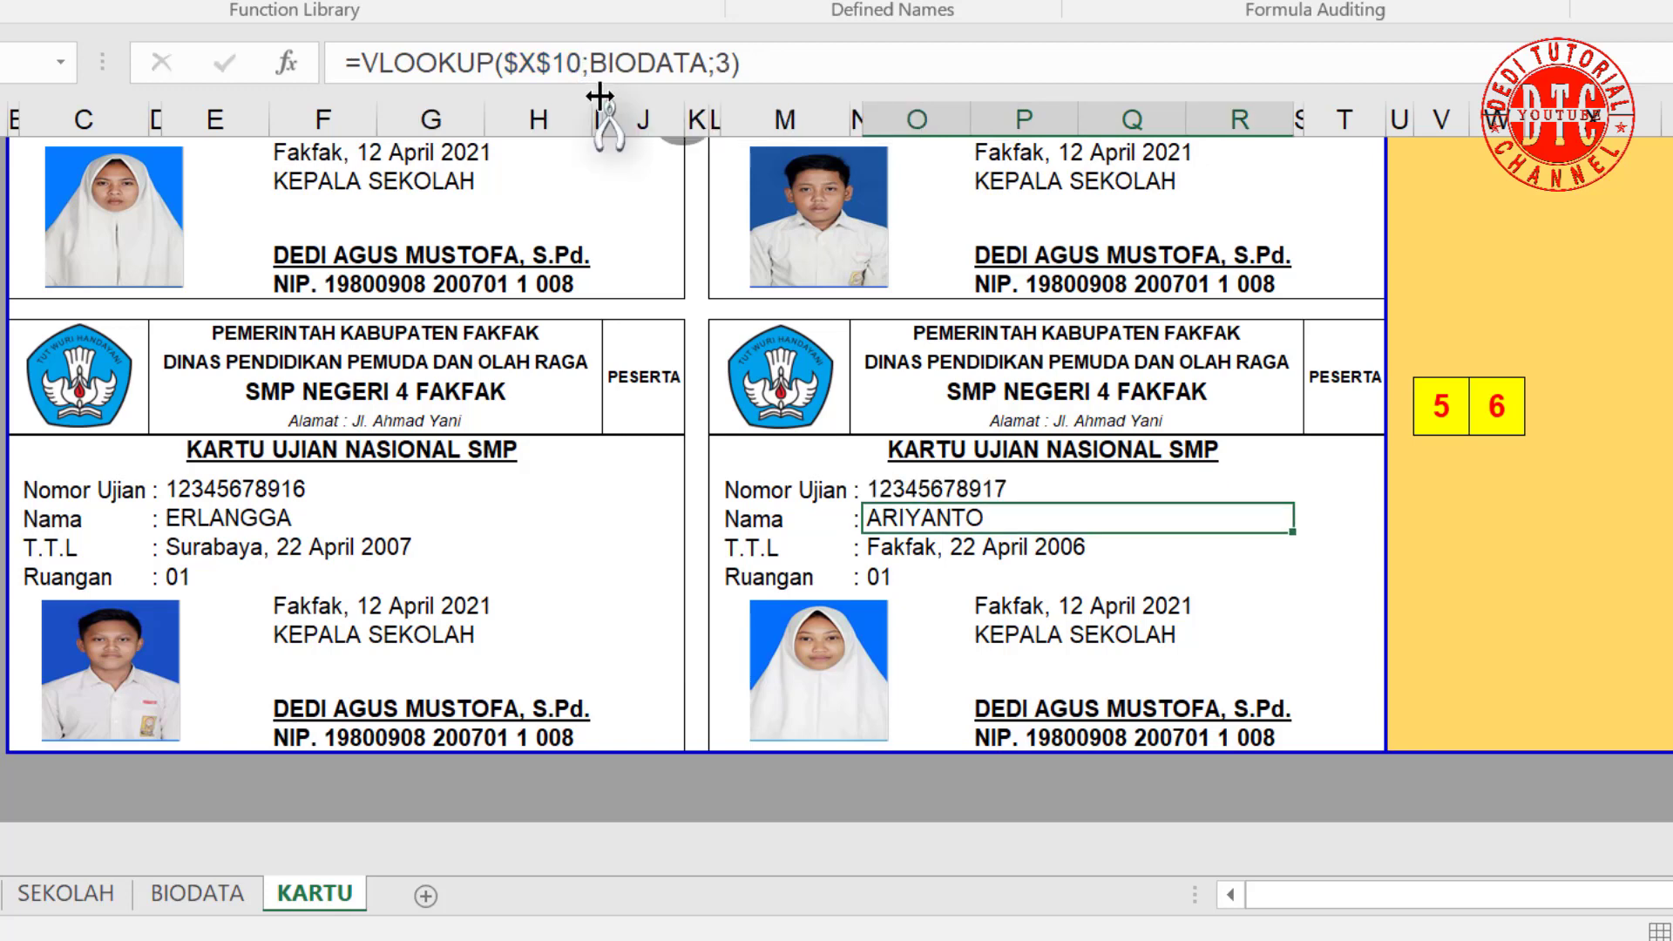
{"action": "left_click", "coordinate": [577, 77]}
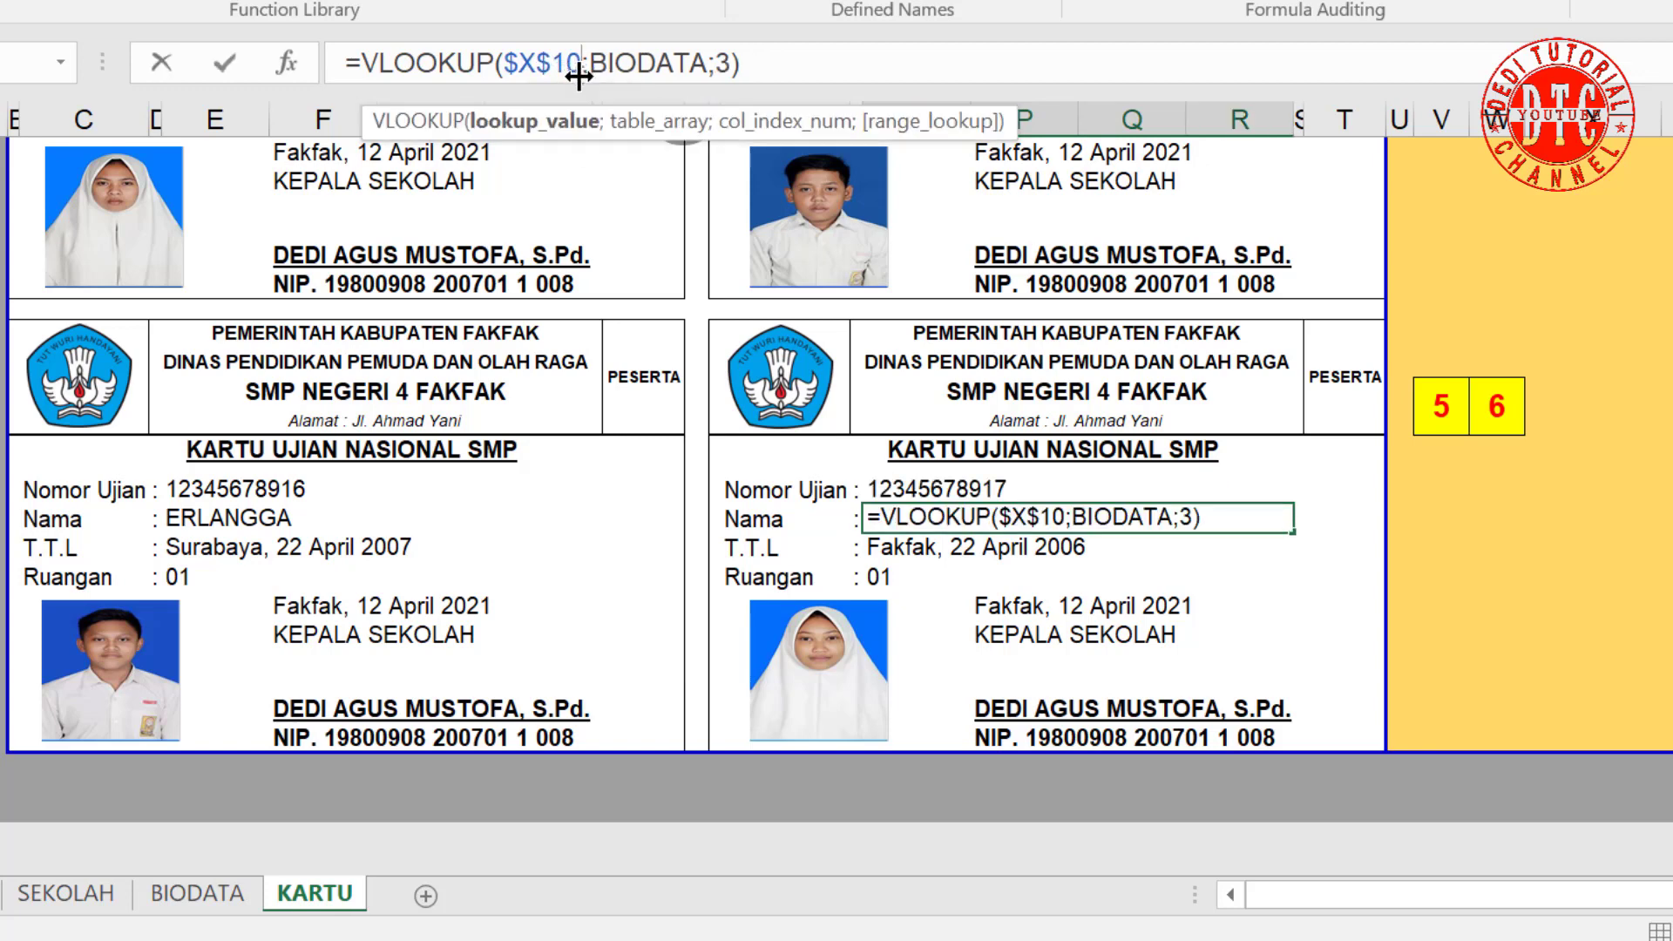
{"action": "type", "text": "+5"}
{"action": "key", "text": "Return"}
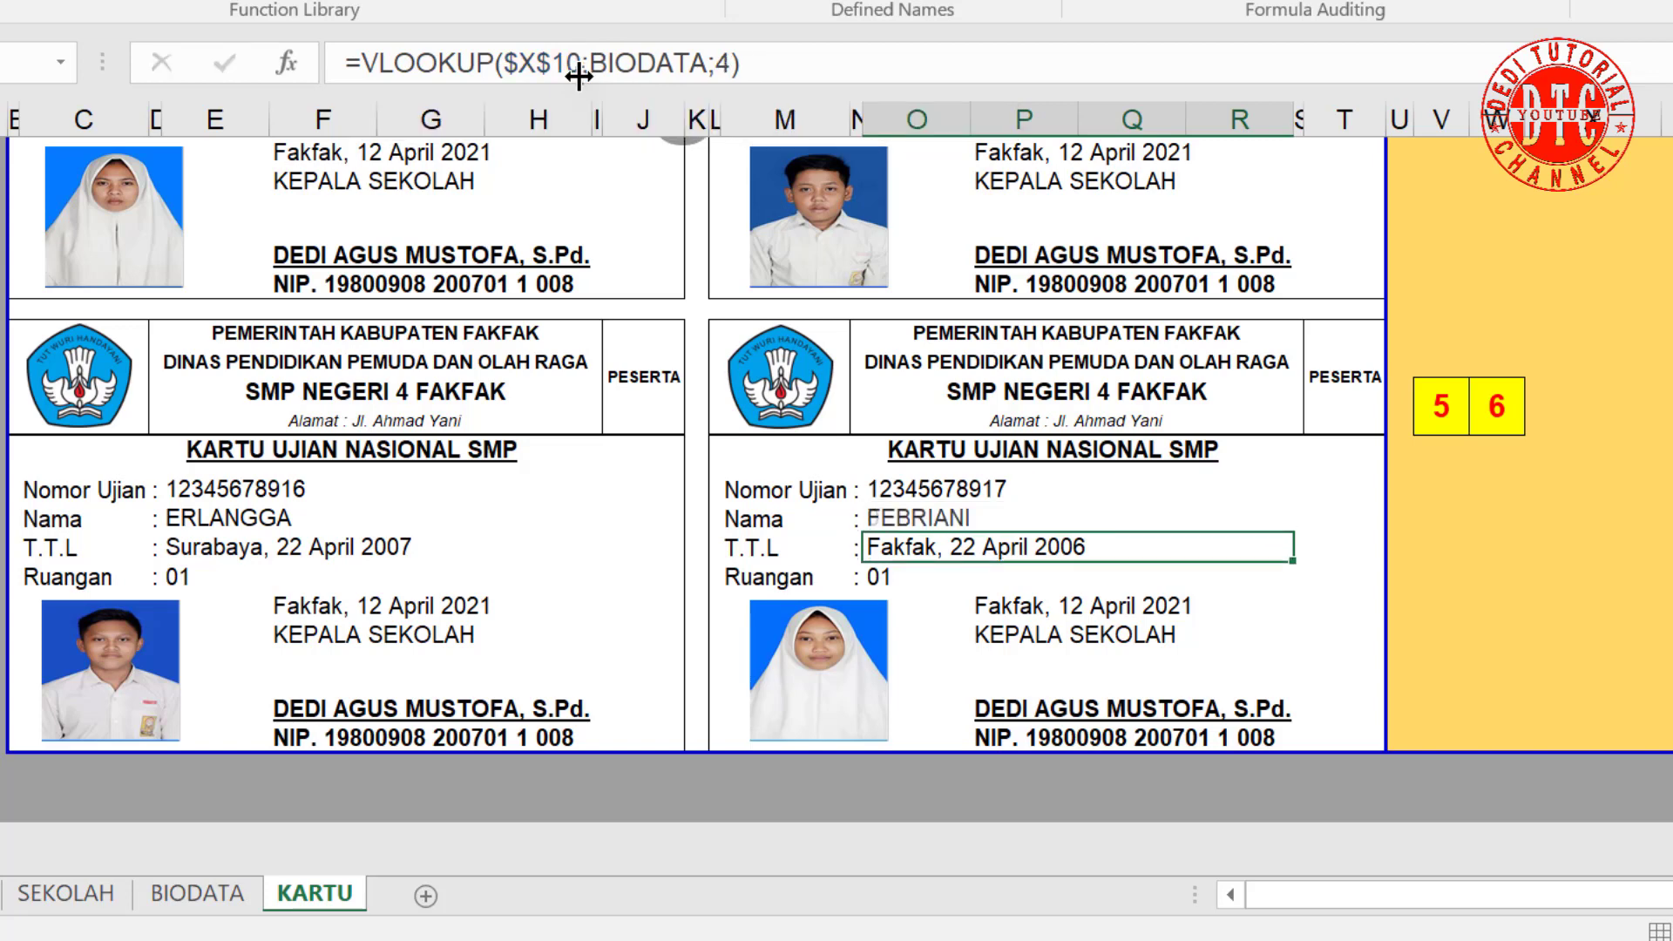
{"action": "left_click", "coordinate": [579, 75]}
{"action": "type", "text": "+5"}
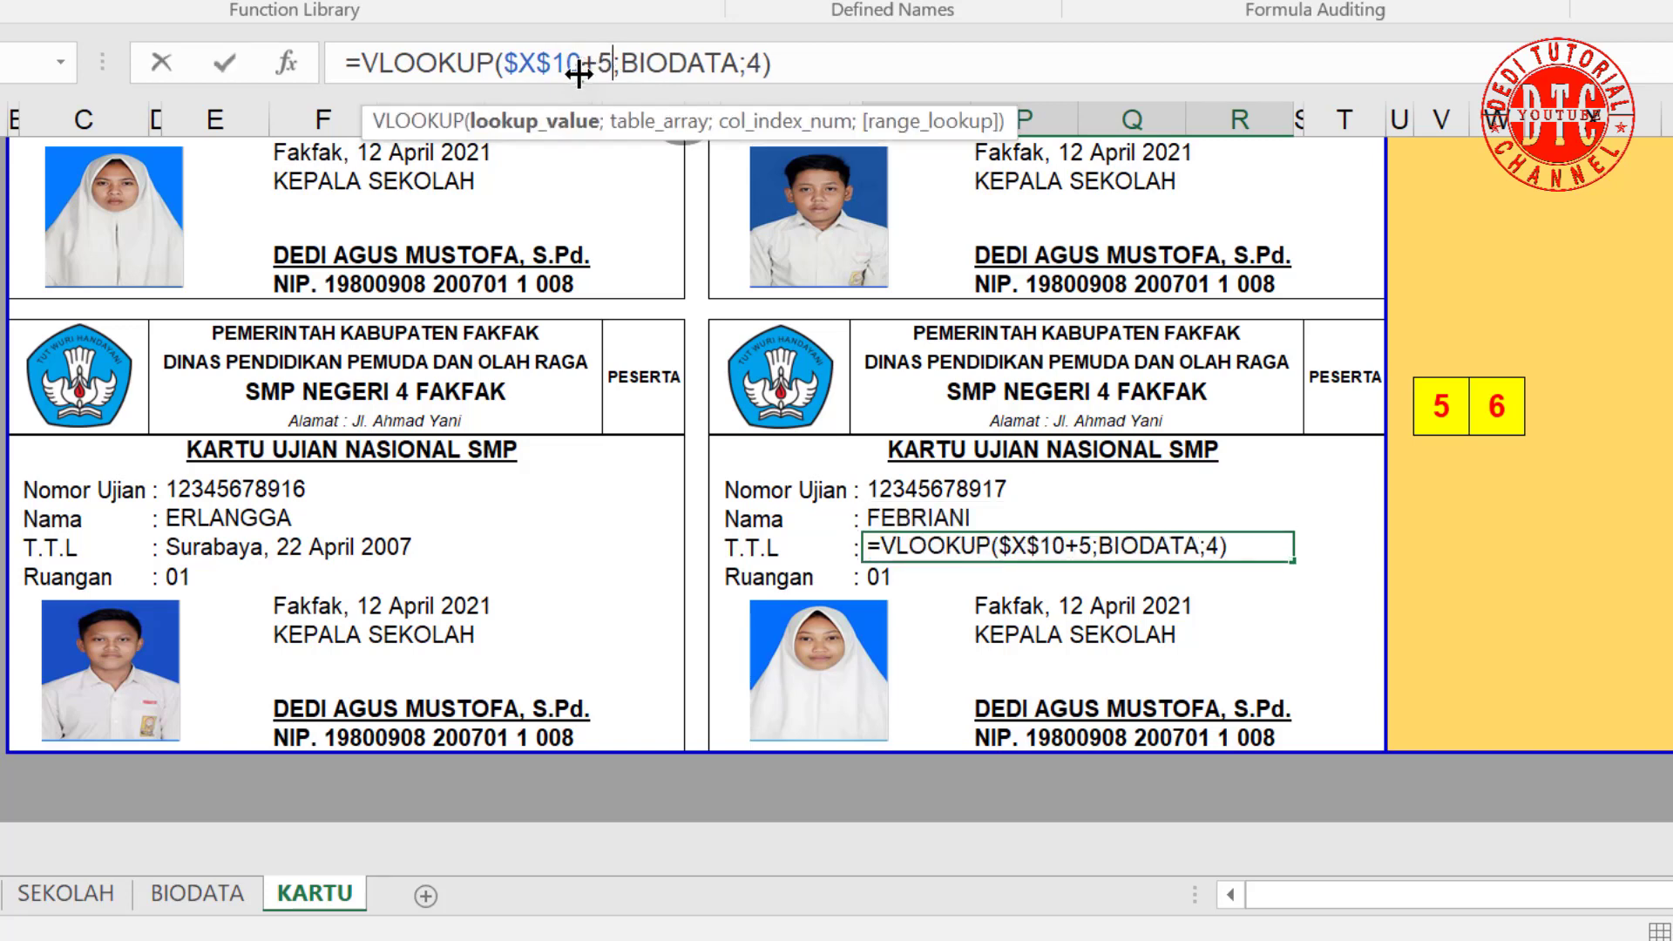
{"action": "key", "text": "Return"}
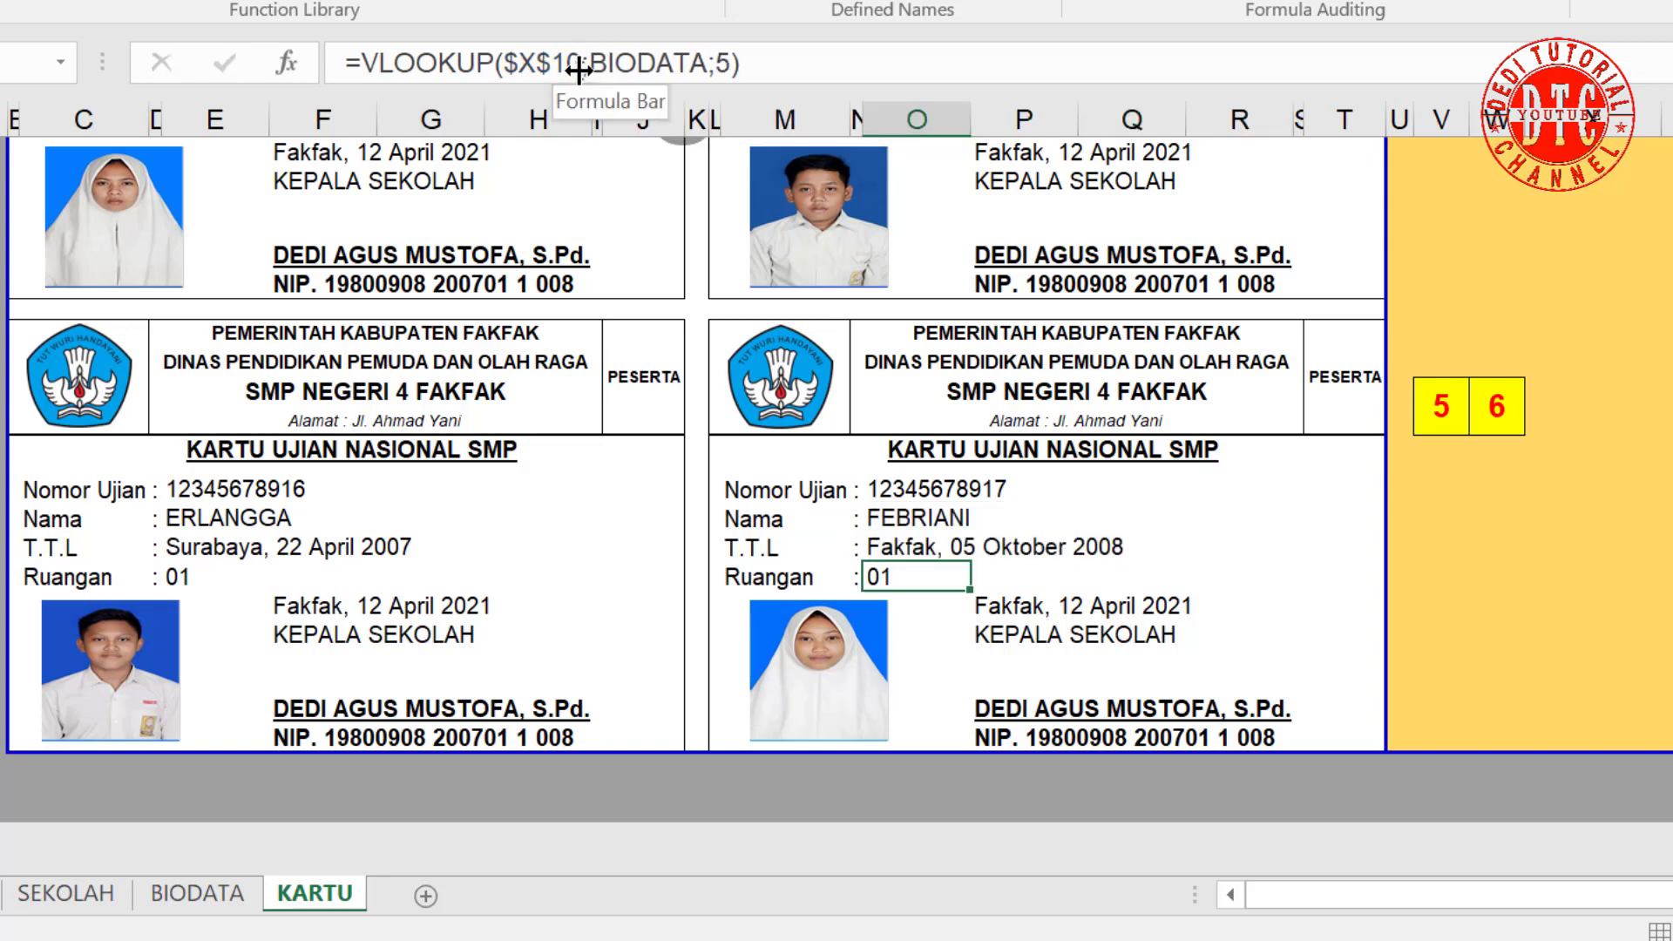
{"action": "left_click", "coordinate": [579, 75]}
{"action": "type", "text": "+5"}
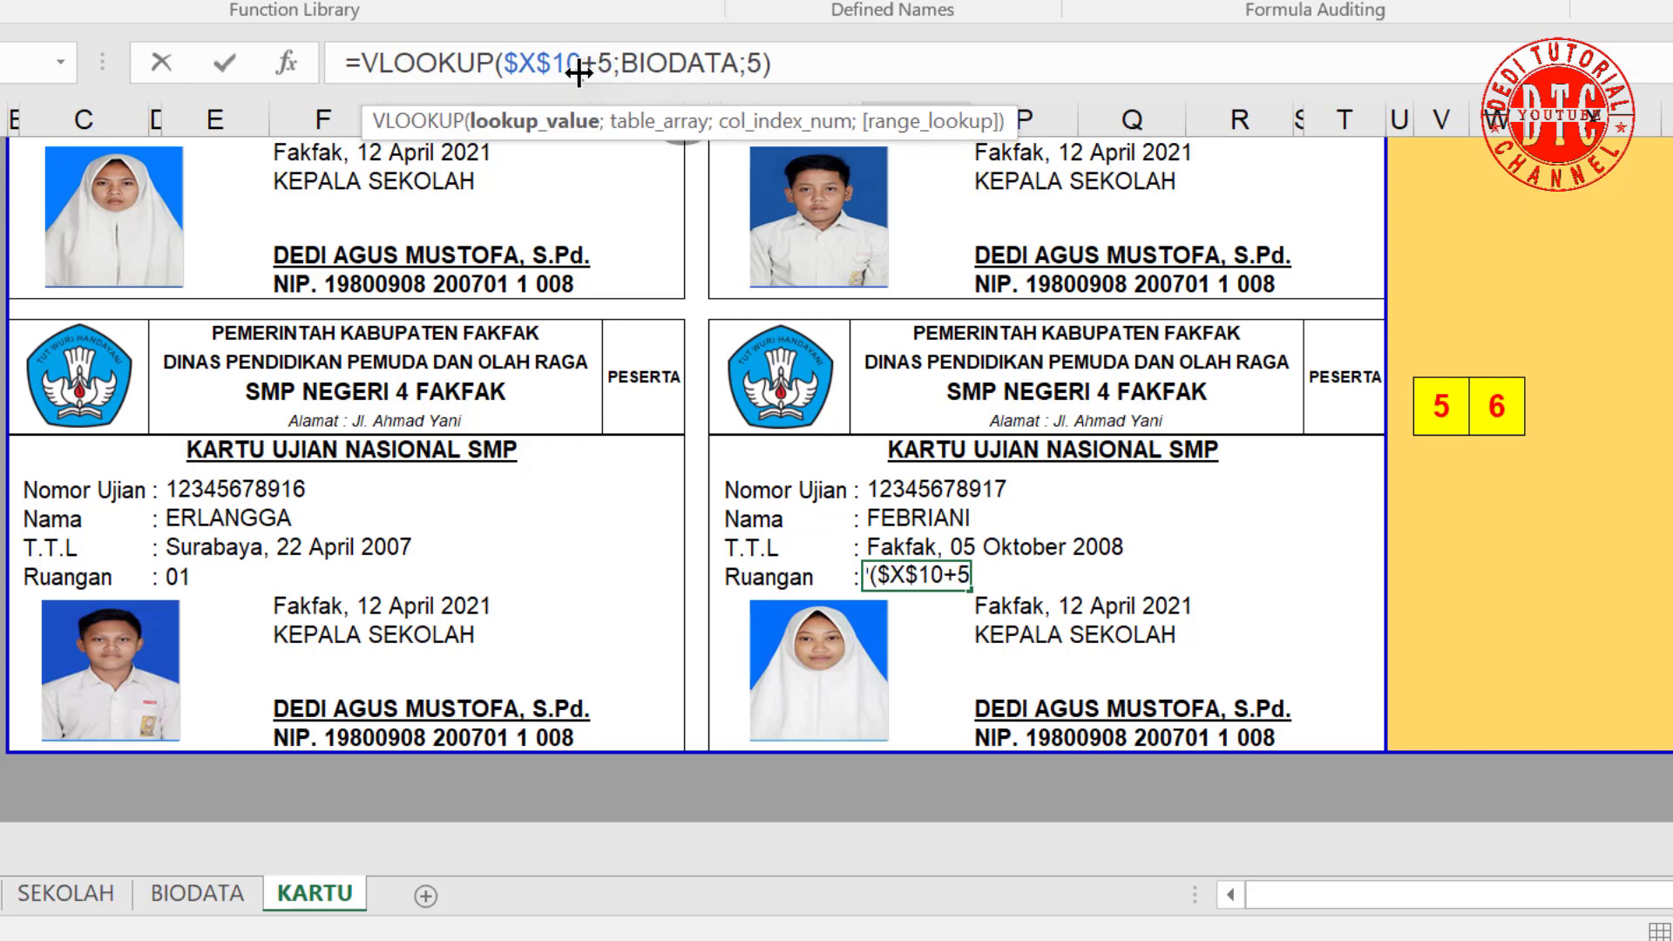
{"action": "key", "text": "Return"}
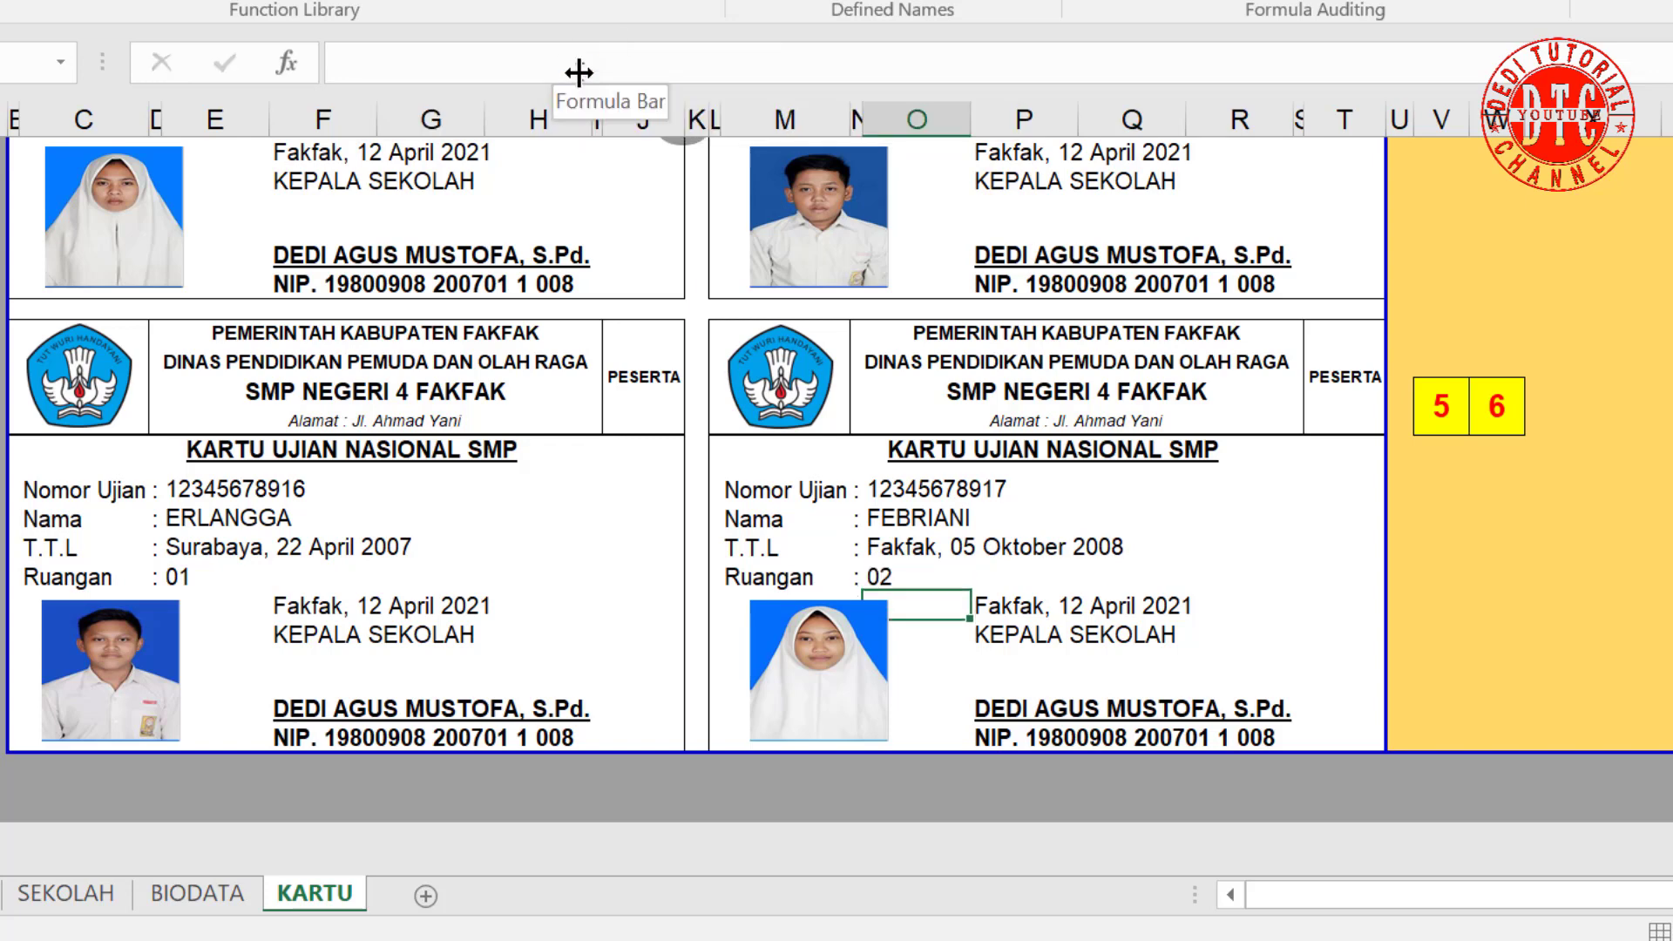
Step: Page the exam cards forward once with the spinner and scroll through to review them
{"action": "scroll", "coordinate": [1164, 702], "scroll_direction": "up", "scroll_amount": 10}
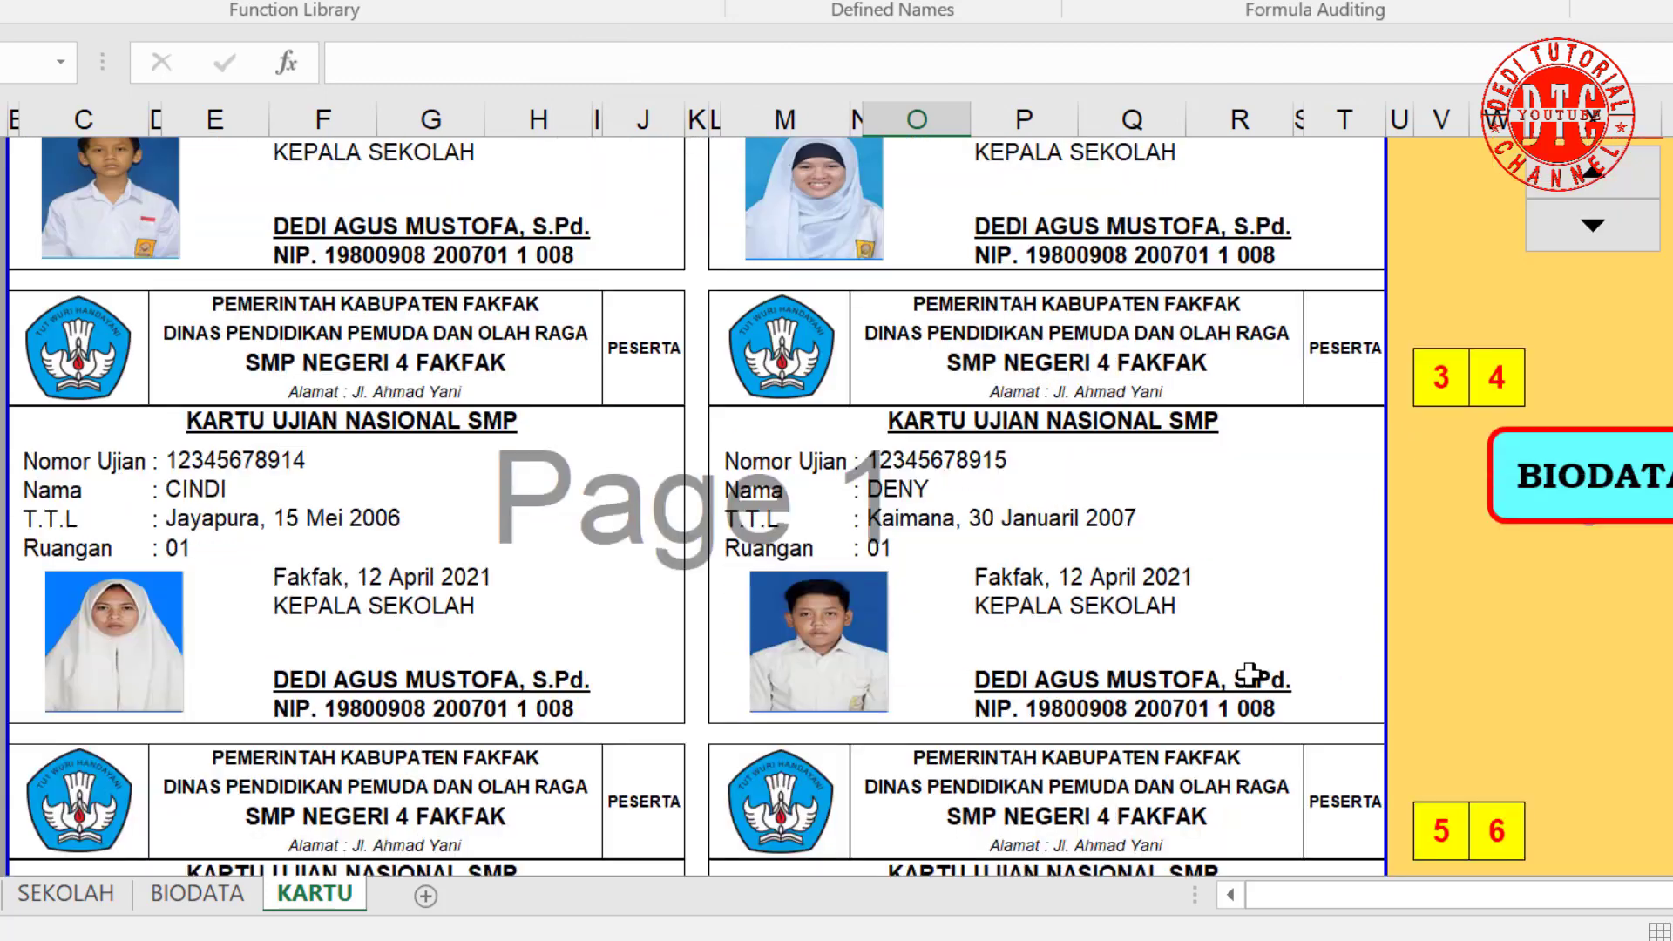
{"action": "left_click", "coordinate": [1594, 510]}
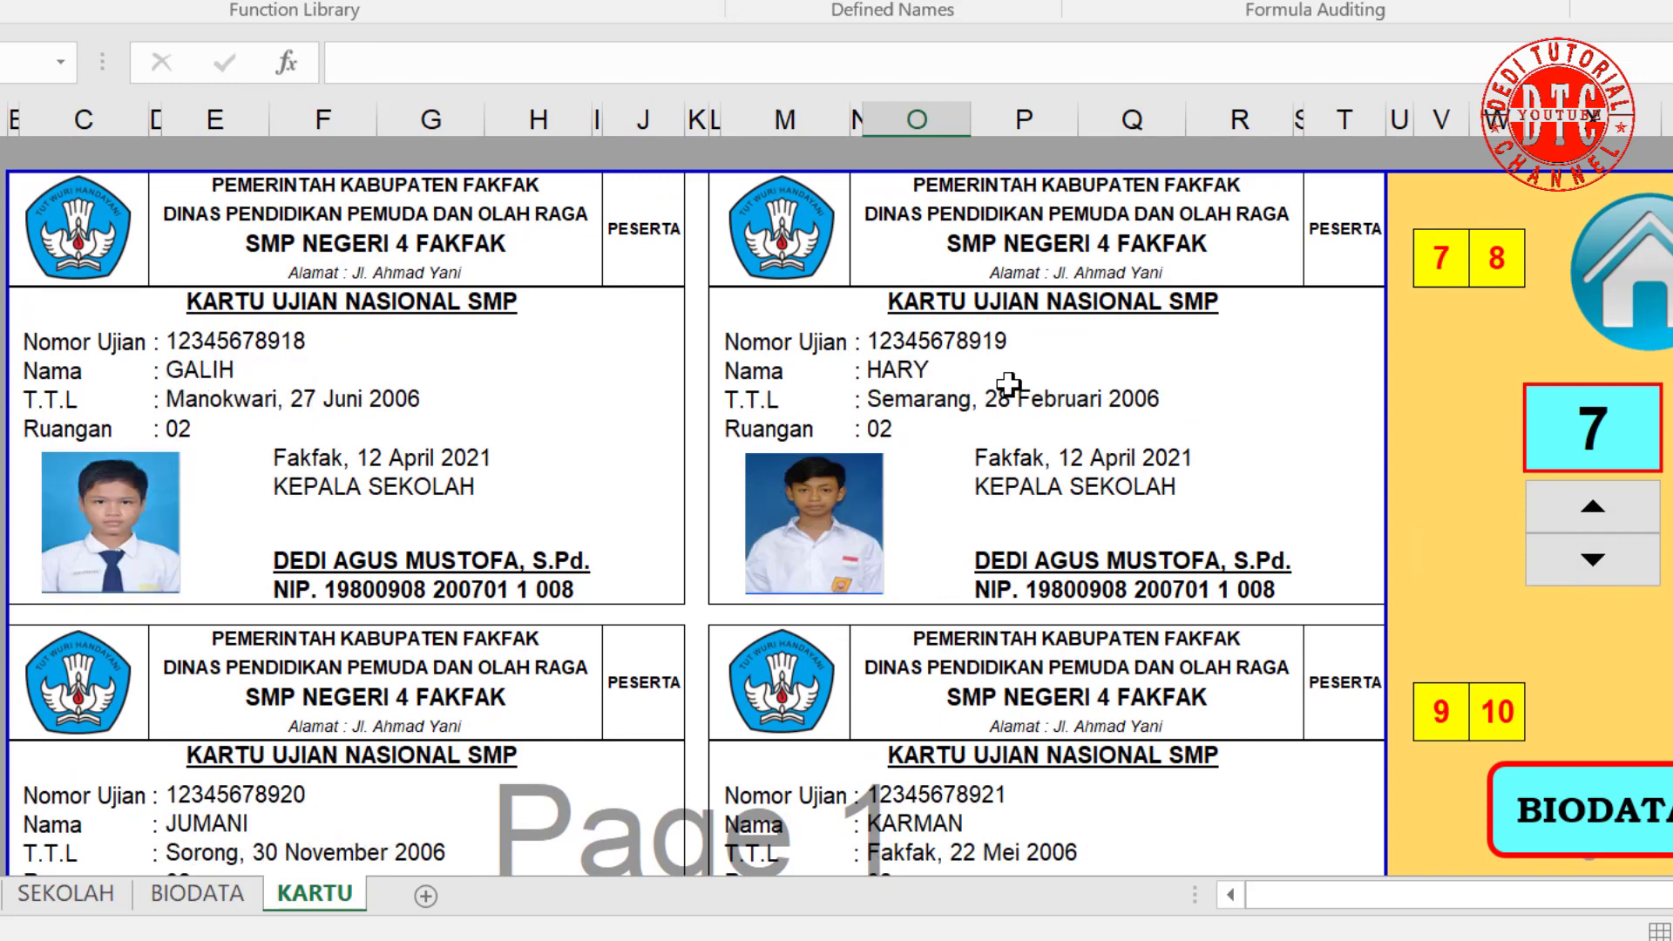
{"action": "scroll", "coordinate": [998, 516], "scroll_direction": "down", "scroll_amount": 2}
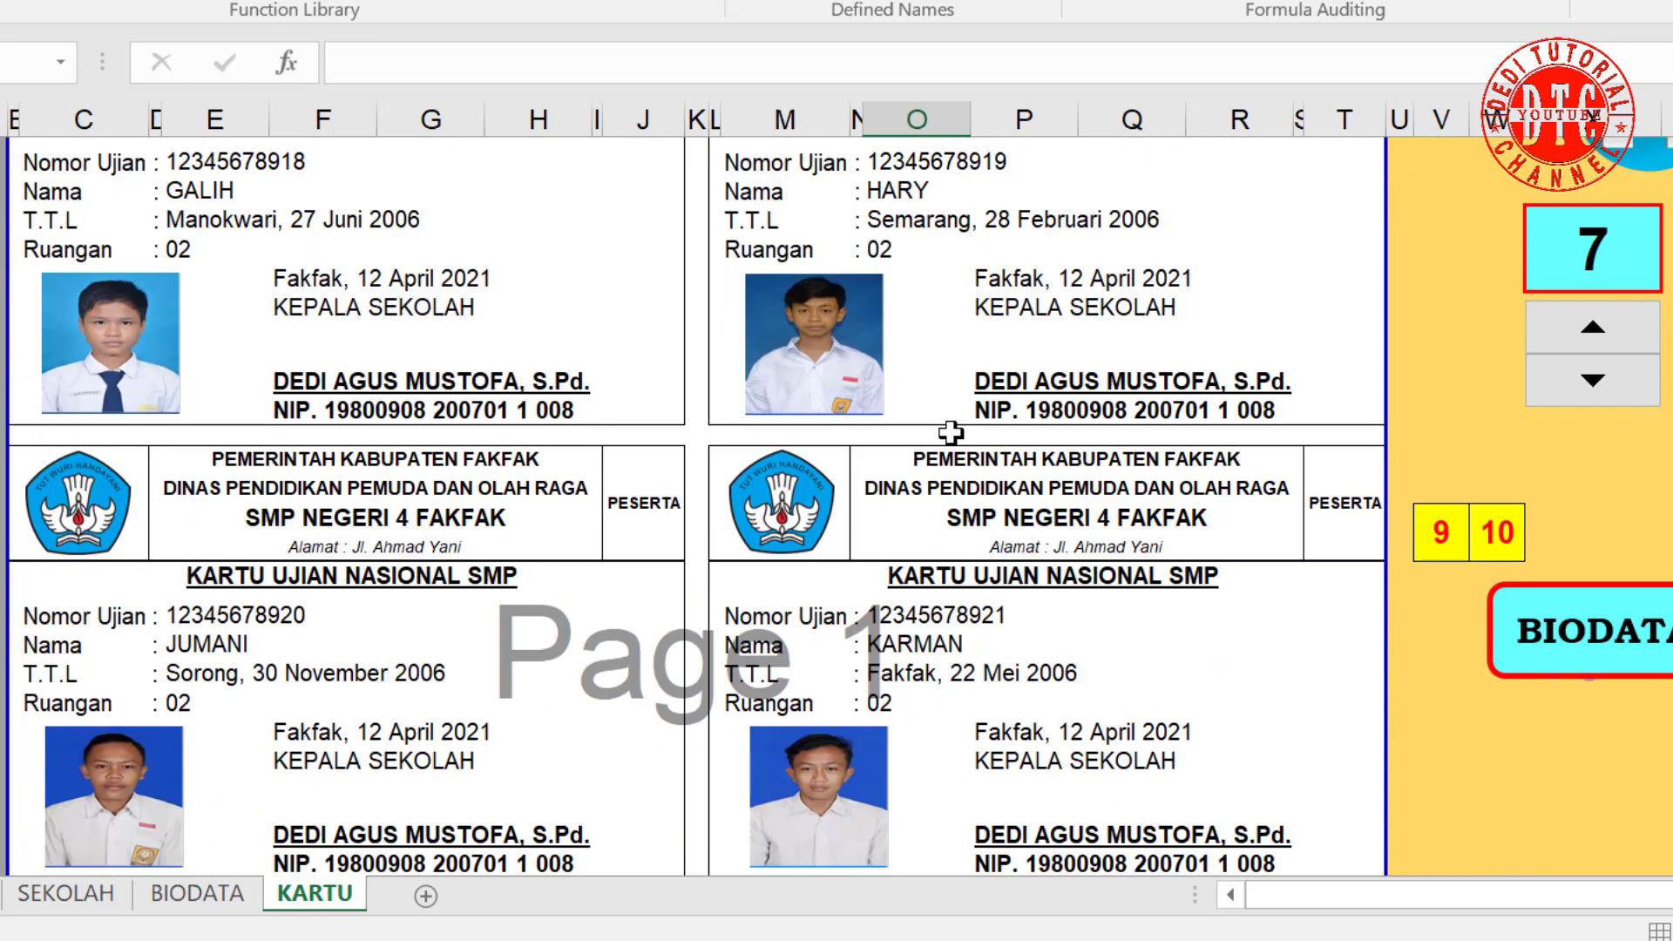
{"action": "scroll", "coordinate": [222, 782], "scroll_direction": "down", "scroll_amount": 1}
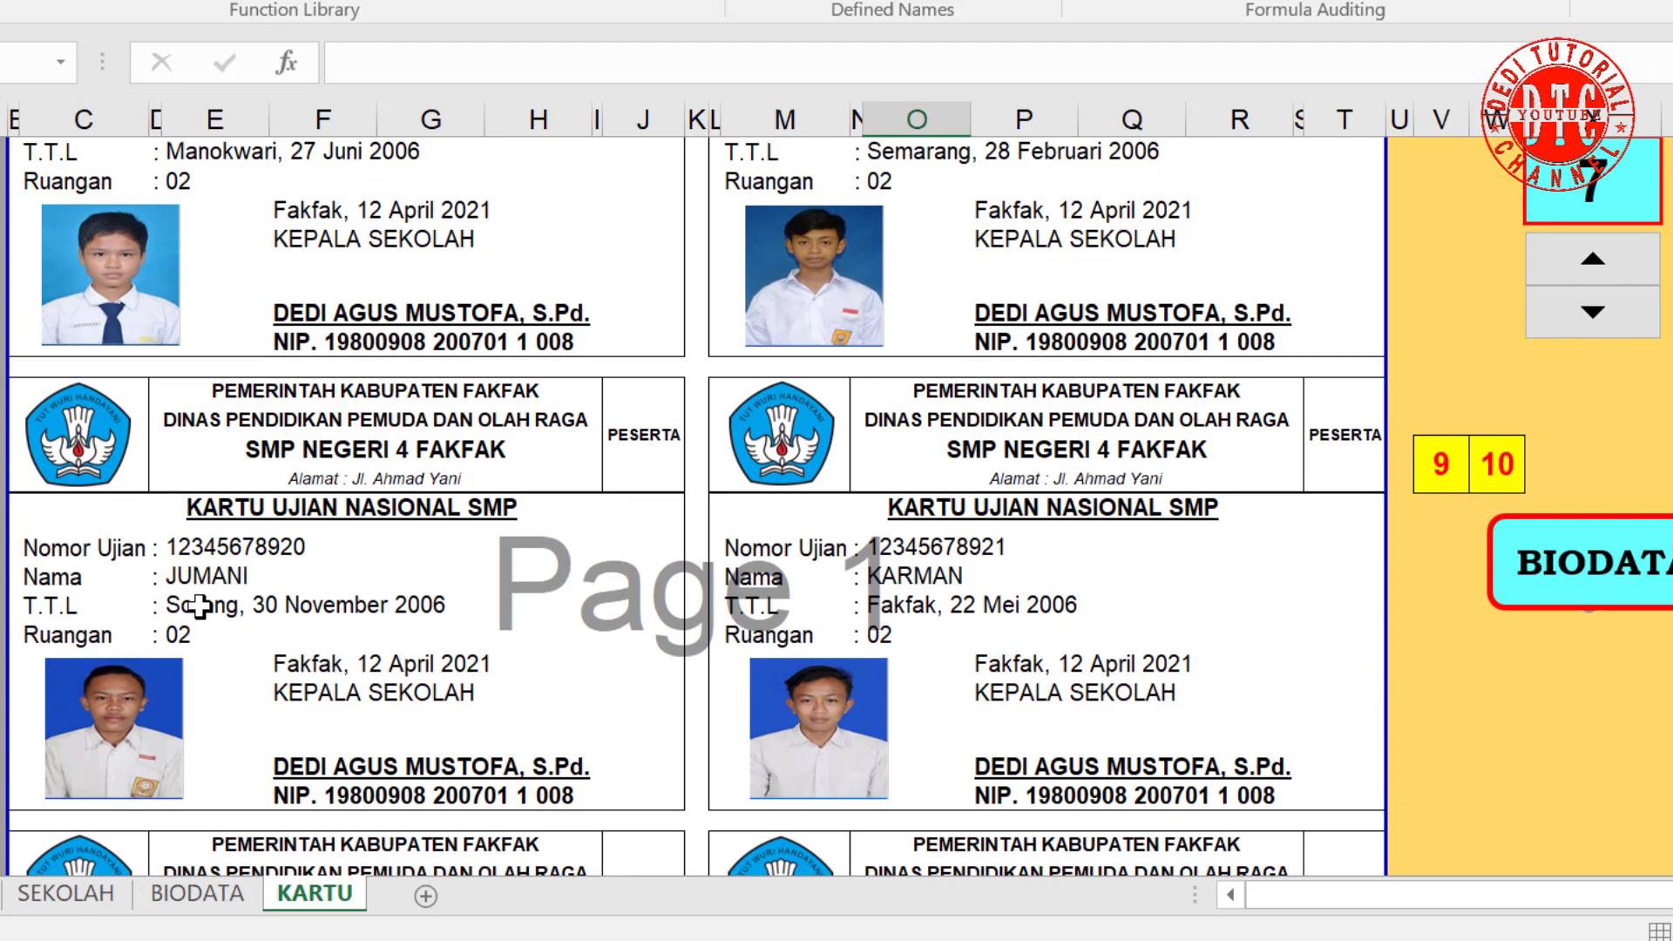
{"action": "scroll", "coordinate": [704, 742], "scroll_direction": "down", "scroll_amount": 2}
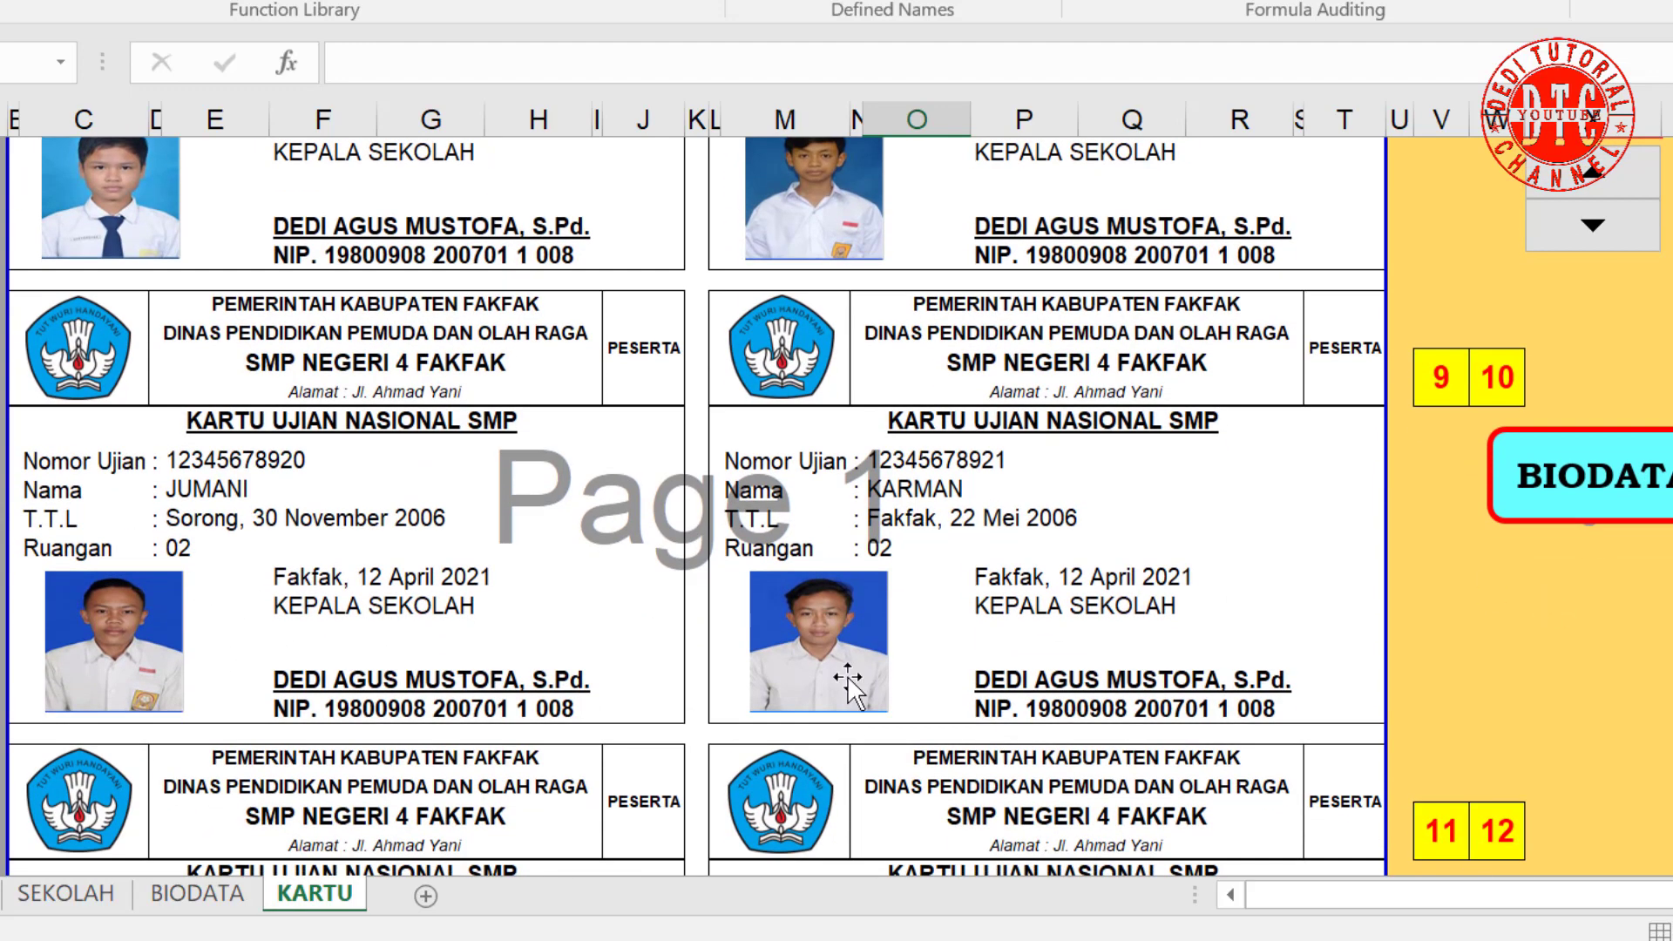
{"action": "scroll", "coordinate": [946, 672], "scroll_direction": "down", "scroll_amount": 2}
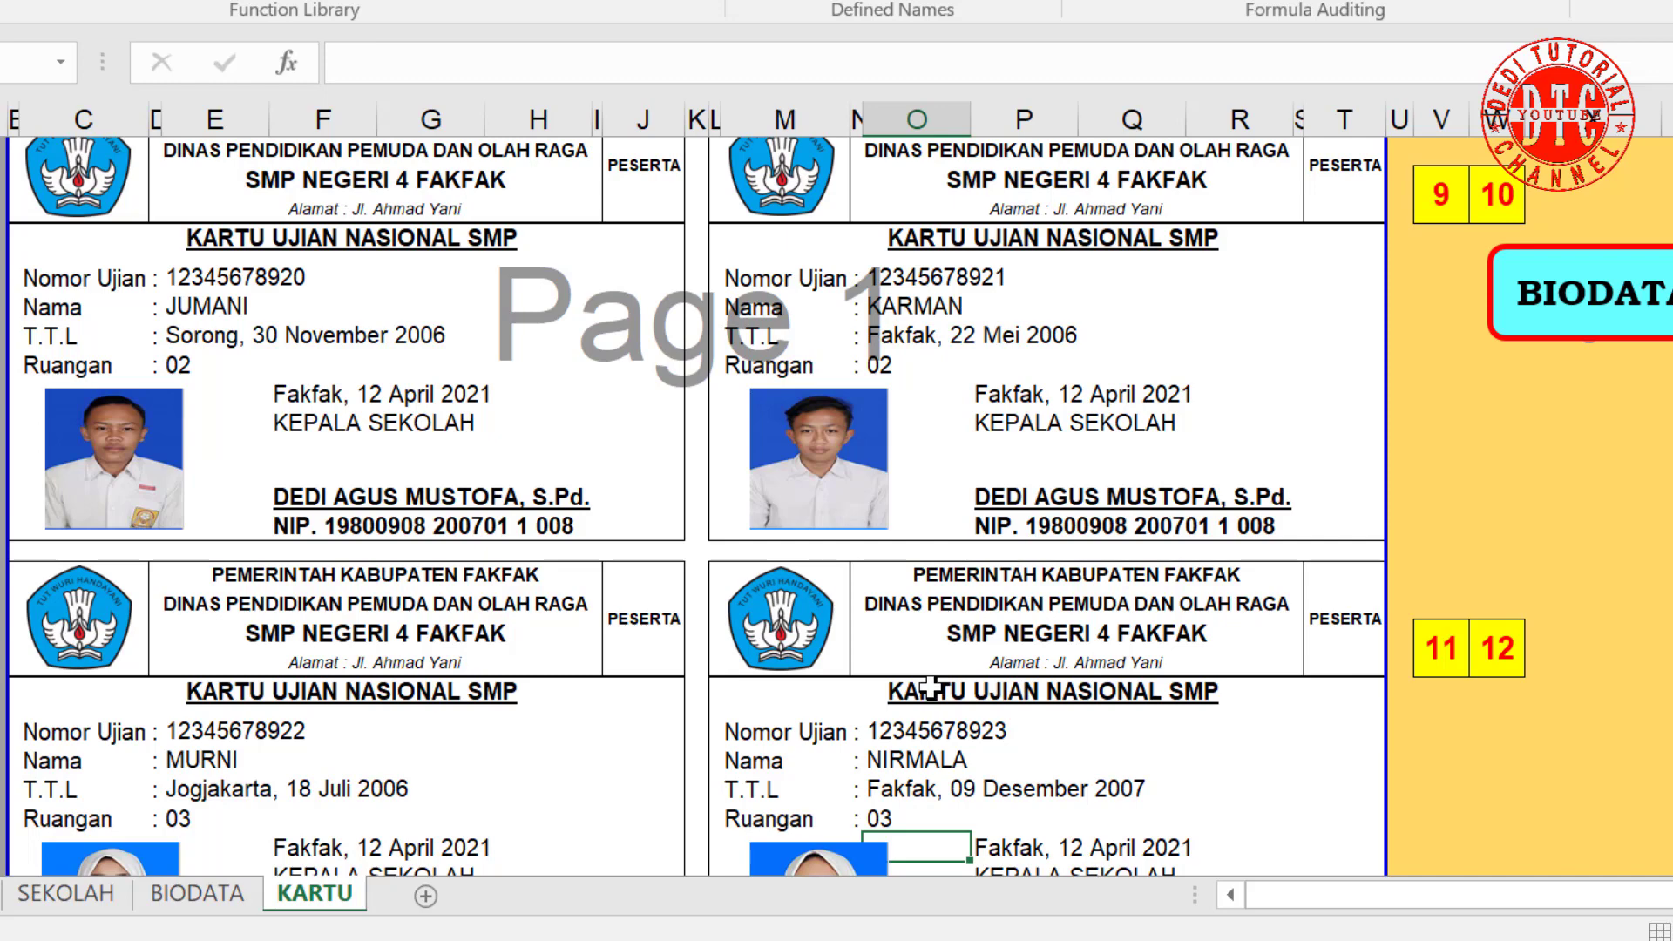
{"action": "scroll", "coordinate": [950, 688], "scroll_direction": "down", "scroll_amount": 2}
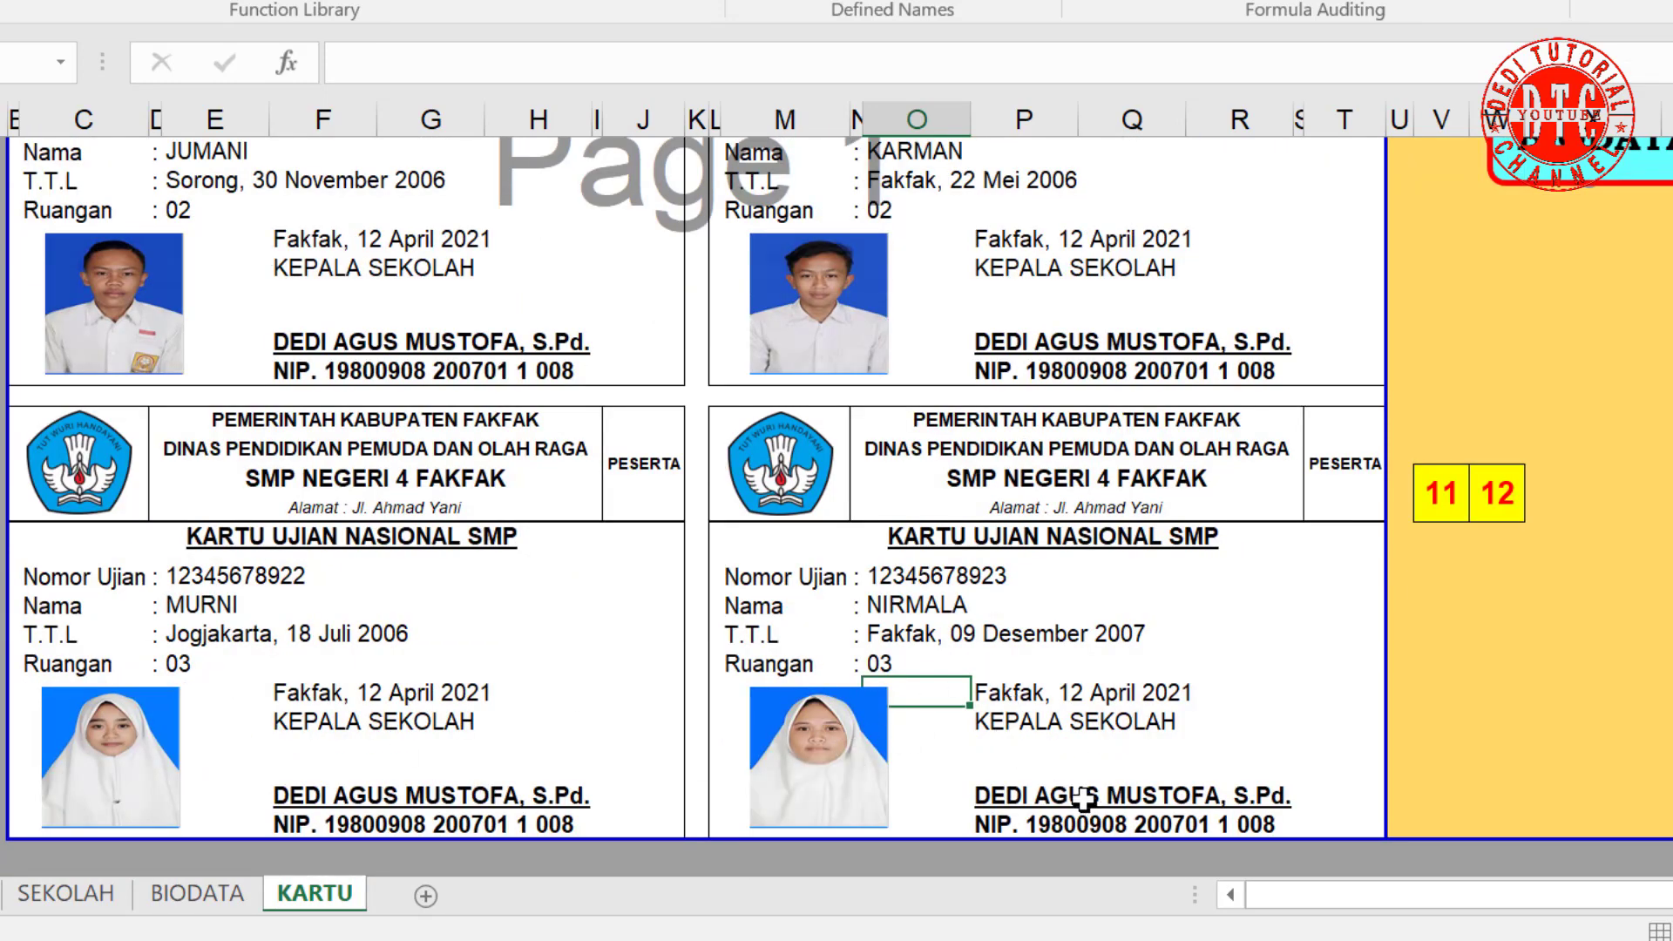
{"action": "scroll", "coordinate": [1081, 797], "scroll_direction": "down", "scroll_amount": 1}
{"action": "scroll", "coordinate": [1086, 804], "scroll_direction": "up", "scroll_amount": 10}
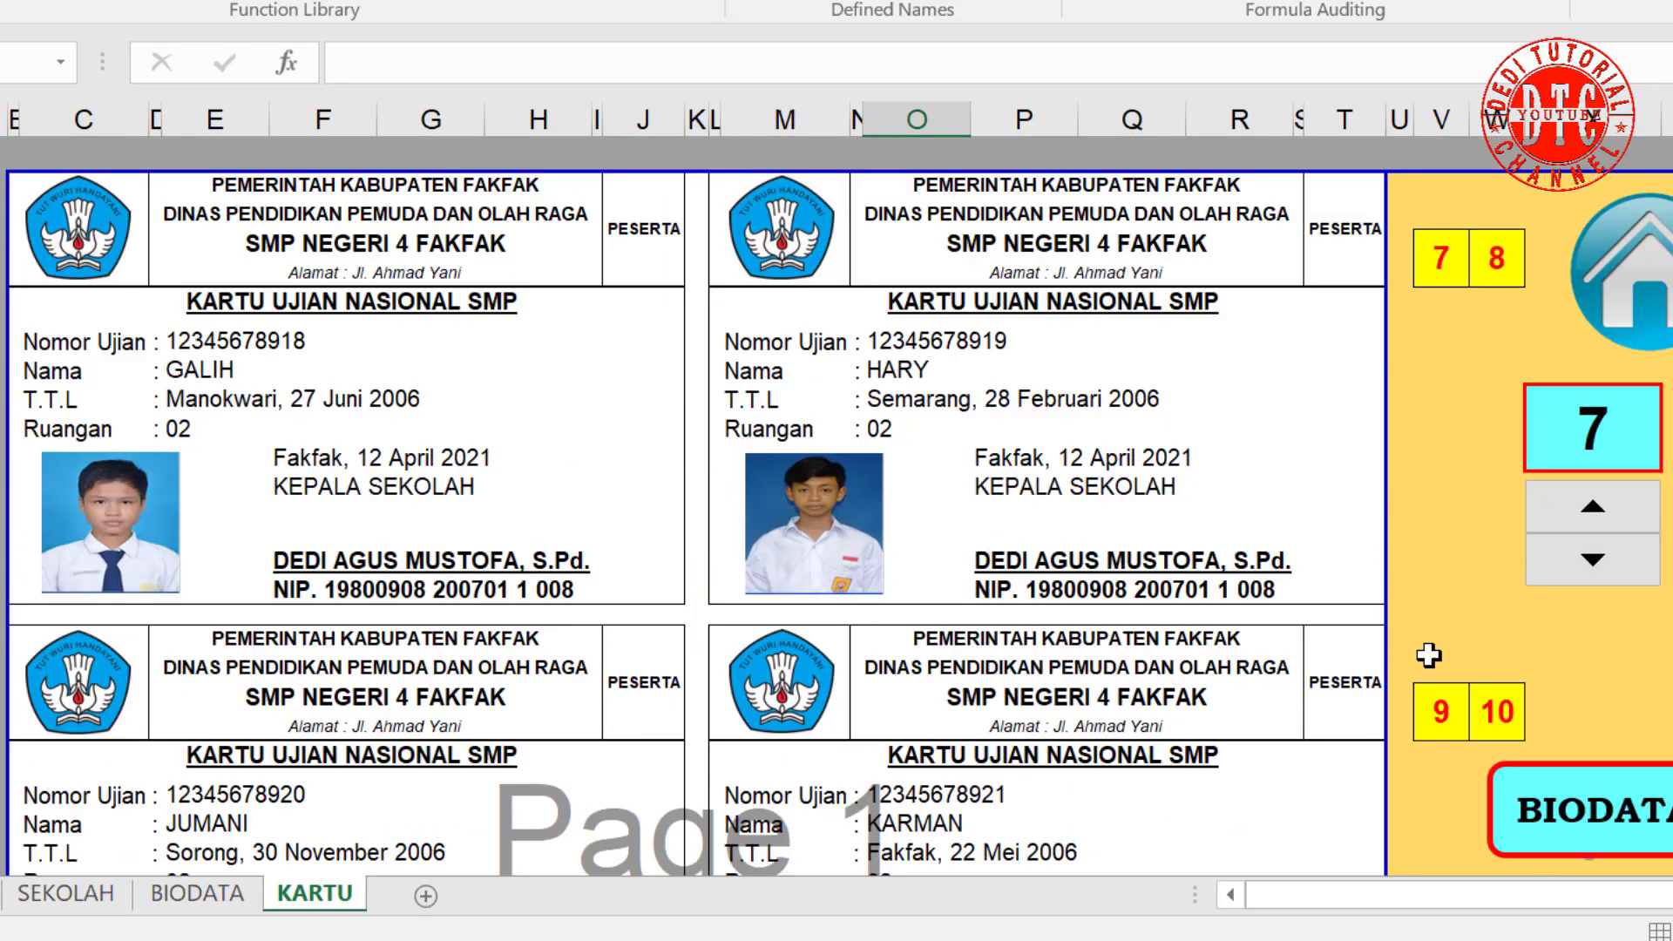
Step: Advance the spinner again so the counter reads 13 and review the PARAMITA, QUMALA, RANDI and SARMILA cards
{"action": "left_click", "coordinate": [1597, 512]}
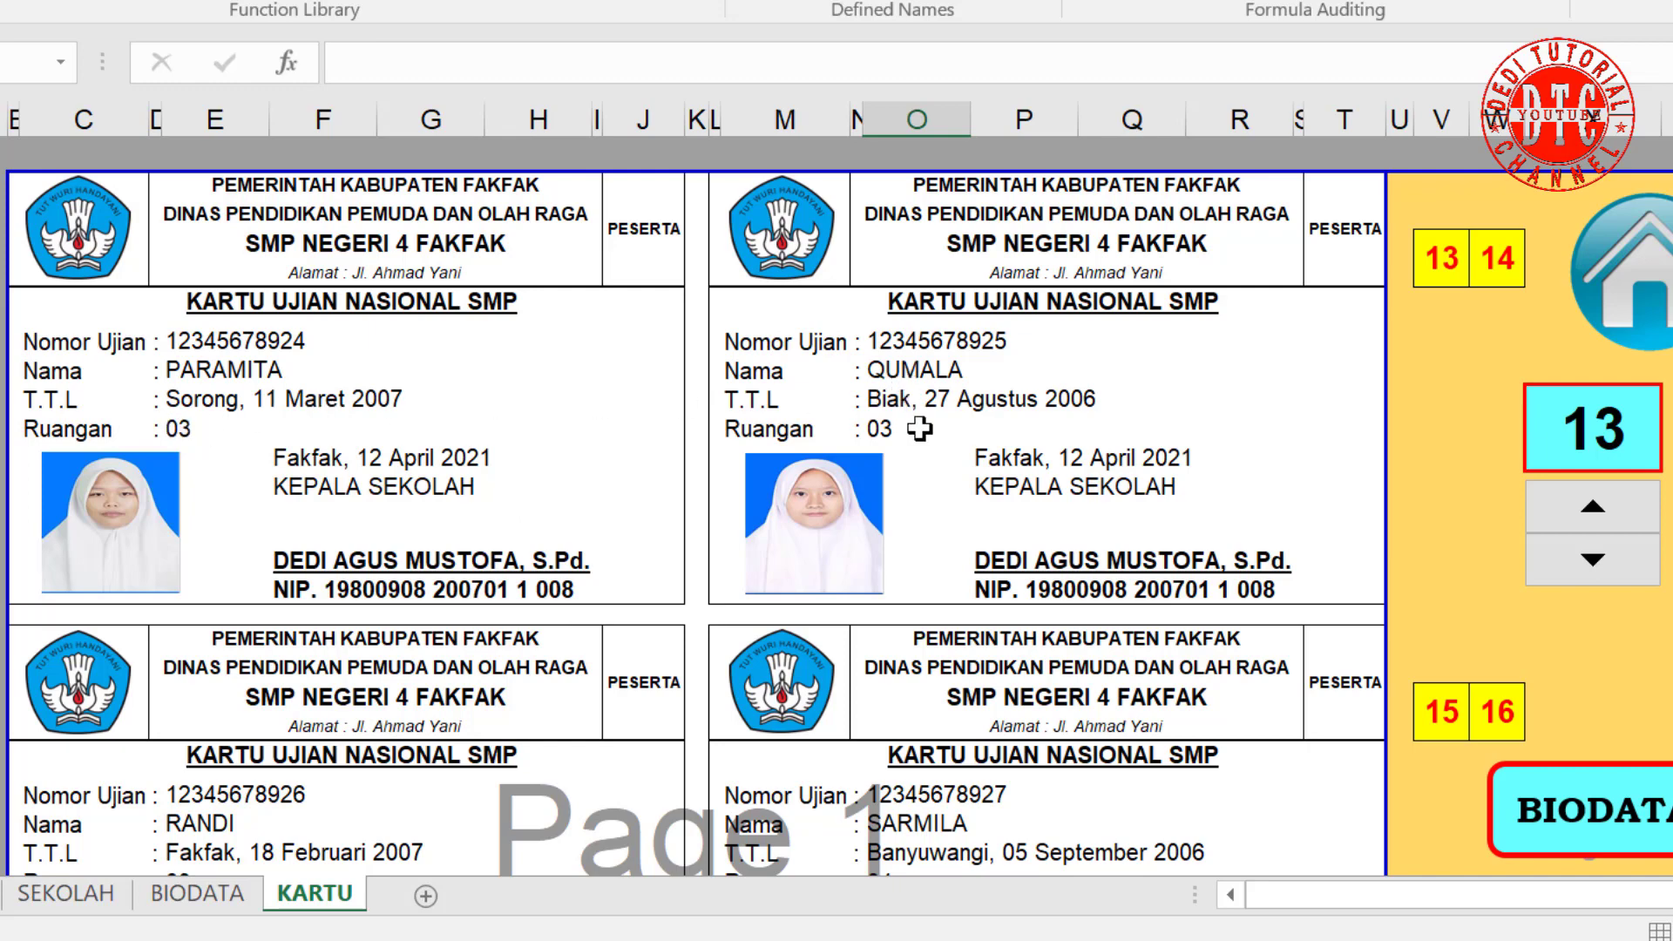
{"action": "scroll", "coordinate": [983, 503], "scroll_direction": "down", "scroll_amount": 4}
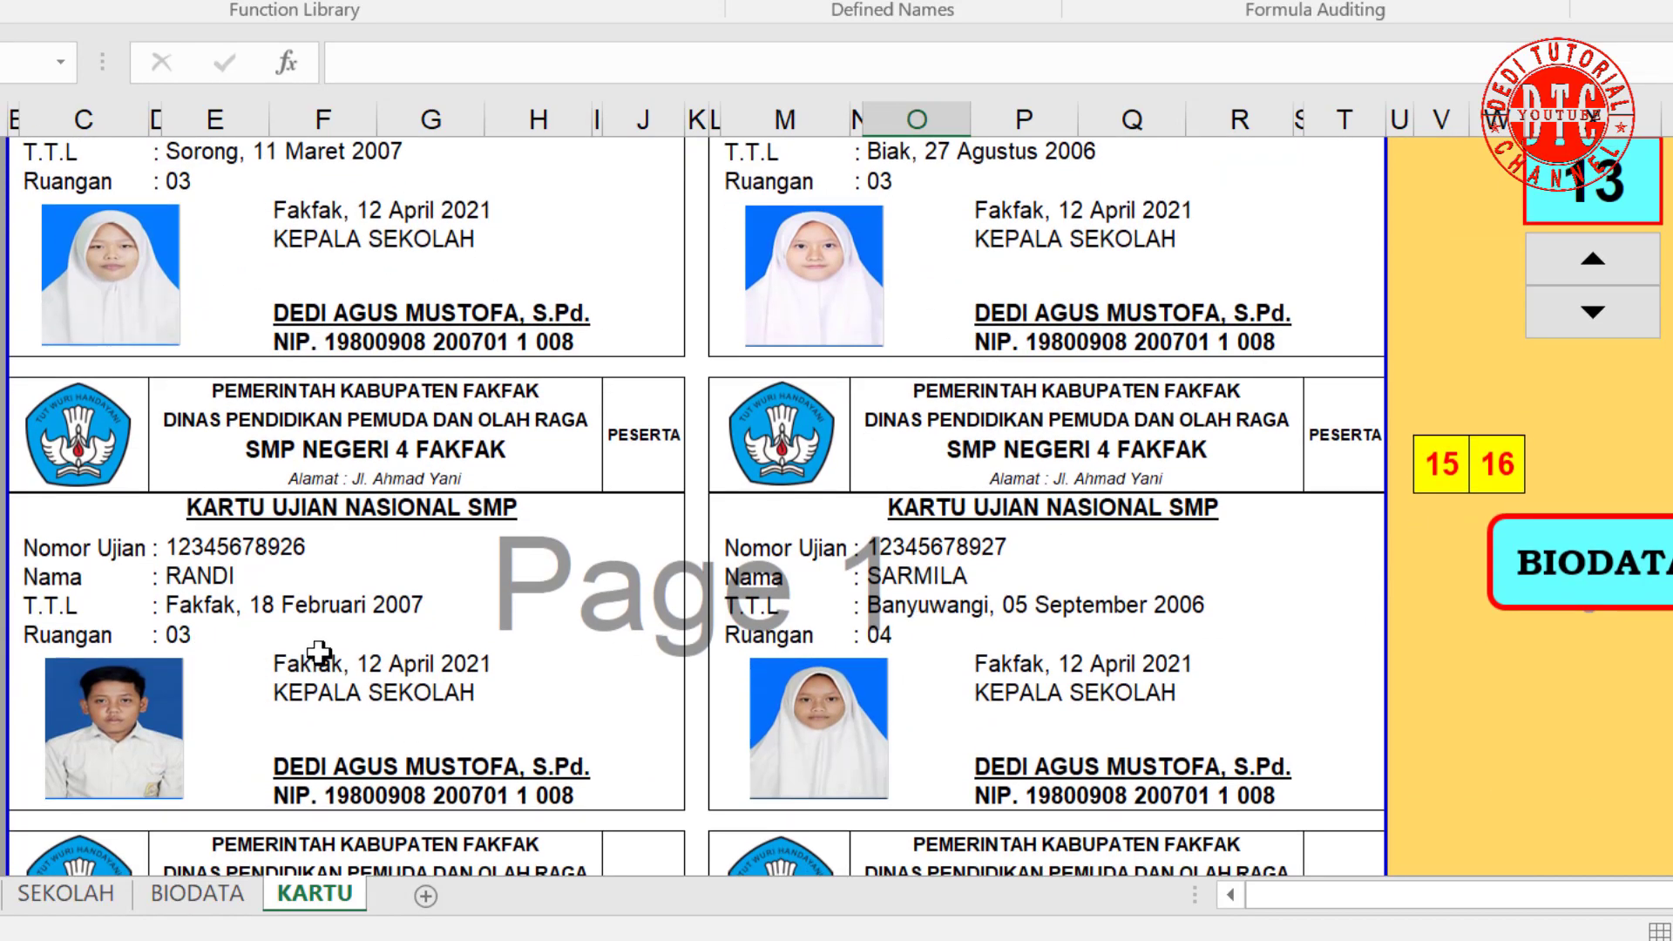
{"action": "scroll", "coordinate": [952, 653], "scroll_direction": "down", "scroll_amount": 3}
{"action": "scroll", "coordinate": [955, 652], "scroll_direction": "down", "scroll_amount": 5}
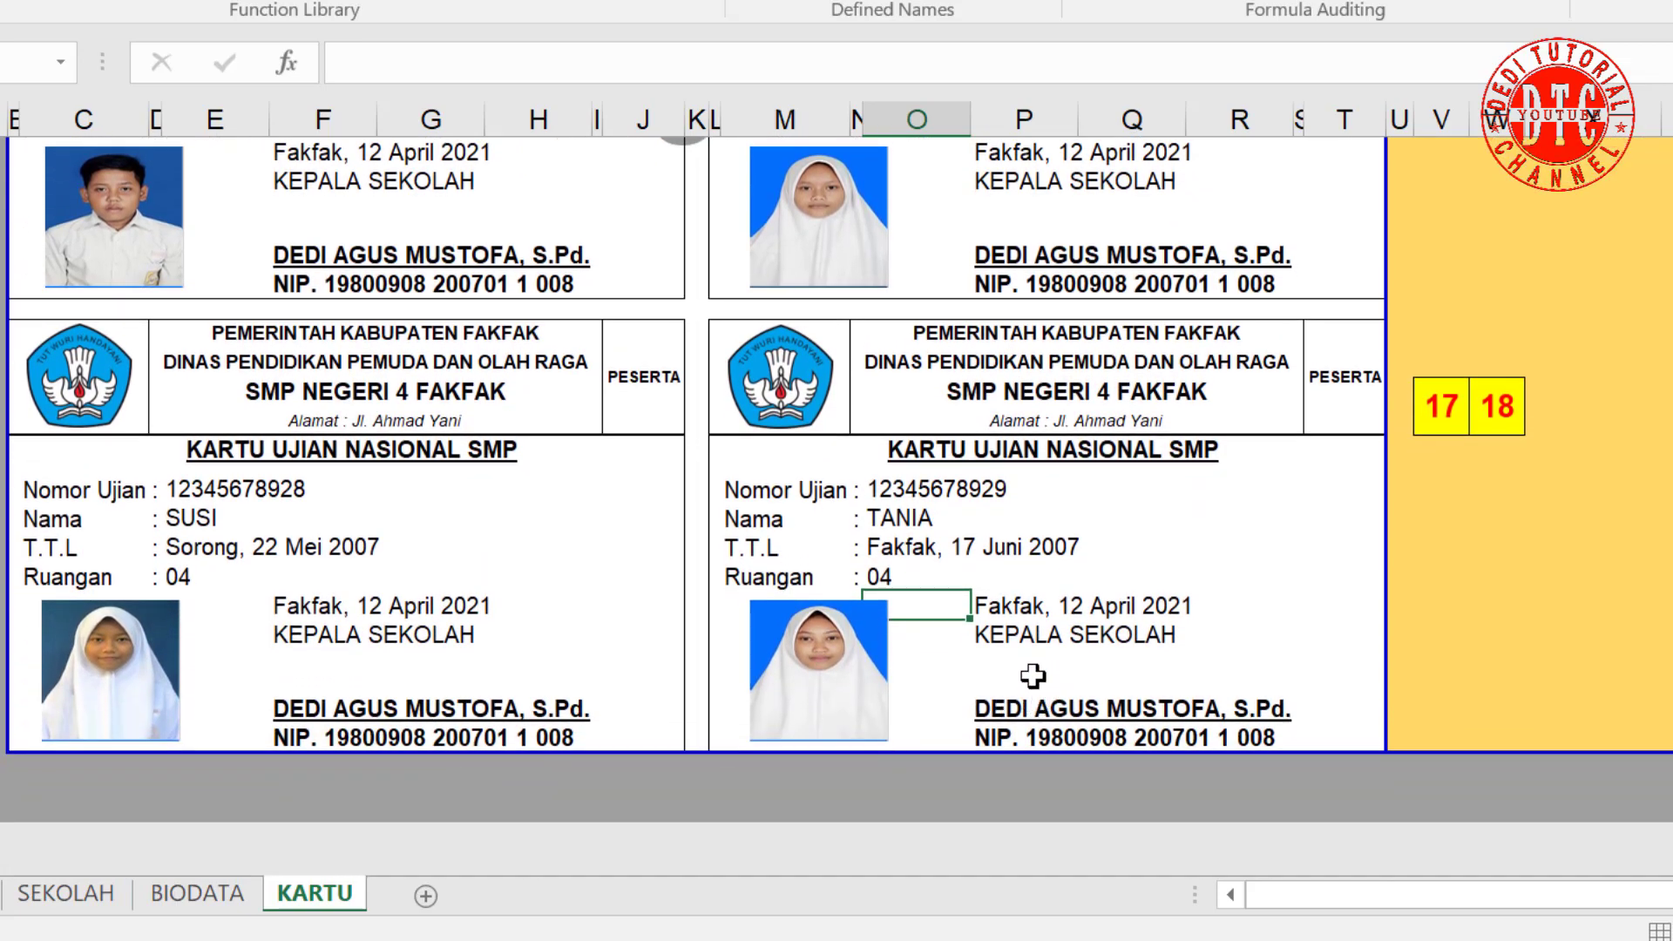
{"action": "scroll", "coordinate": [1274, 706], "scroll_direction": "up", "scroll_amount": 4}
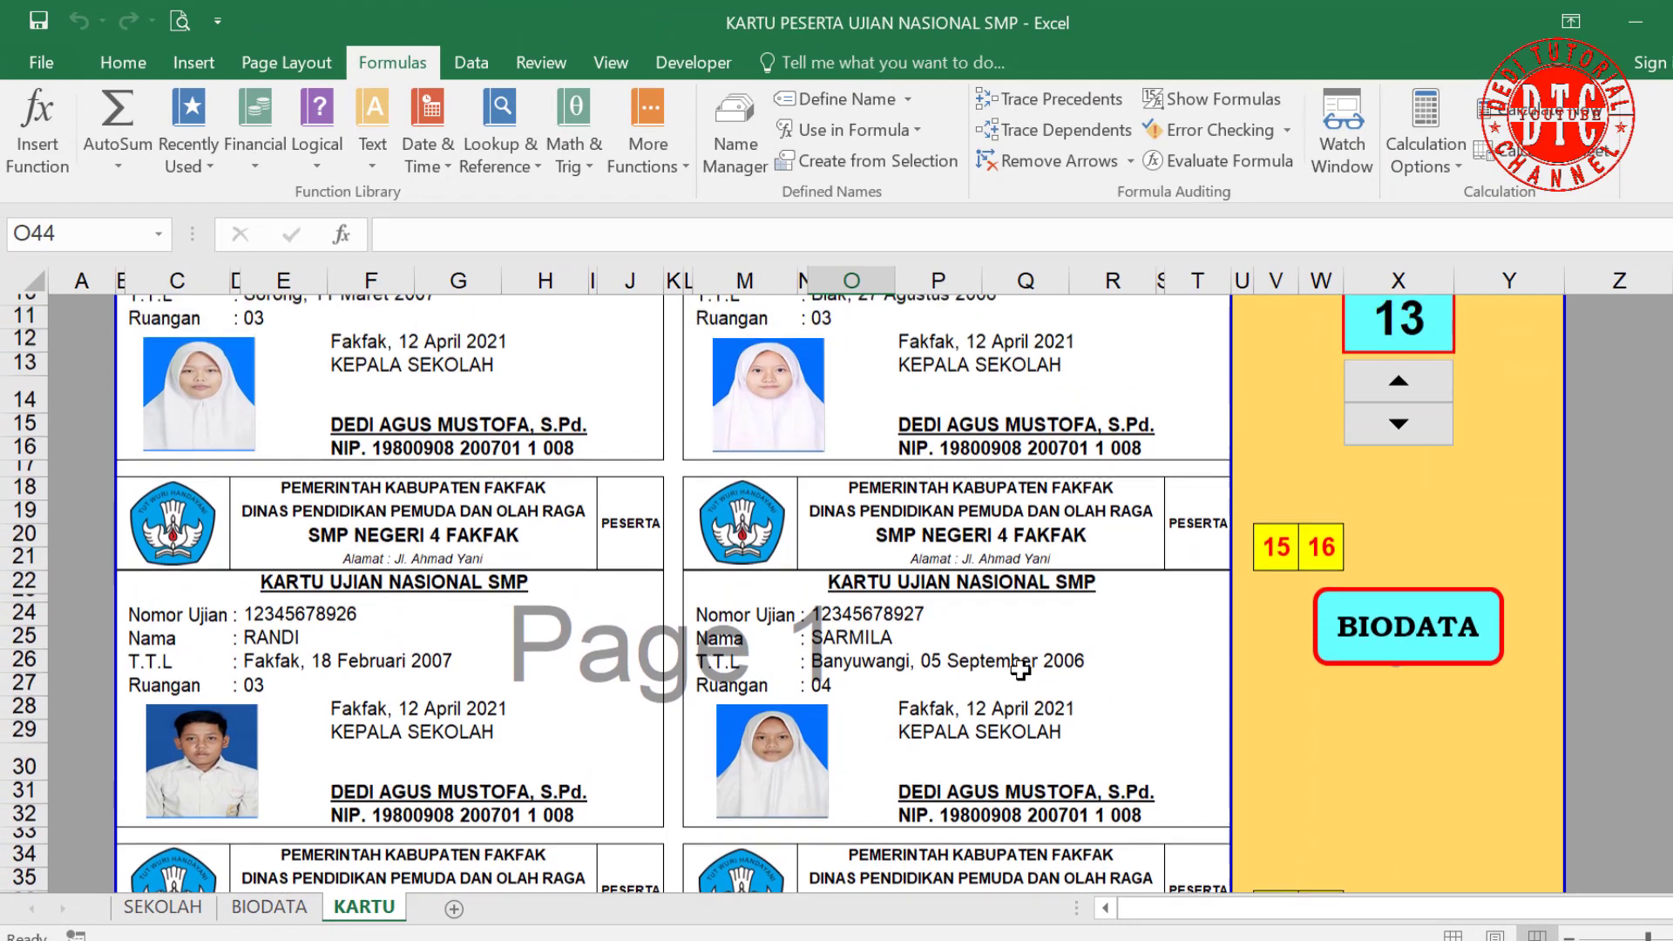
Step: Select the whole KARTU sheet and lock all its cells
{"action": "scroll", "coordinate": [1020, 669], "scroll_direction": "up", "scroll_amount": 3}
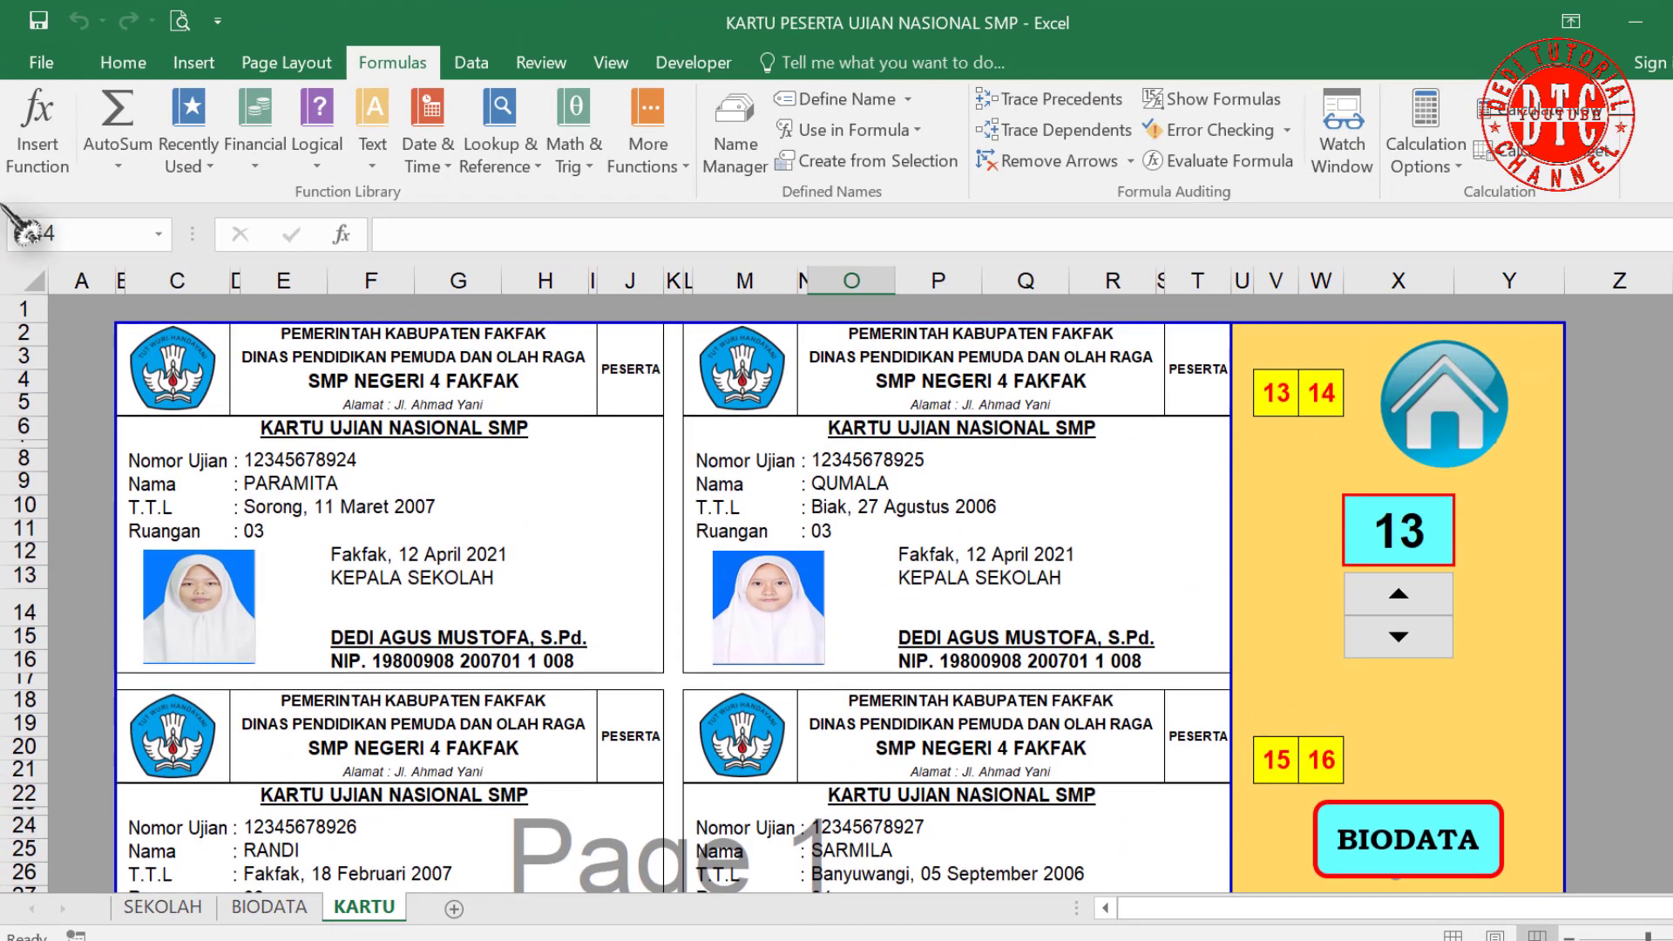
{"action": "left_click", "coordinate": [118, 66]}
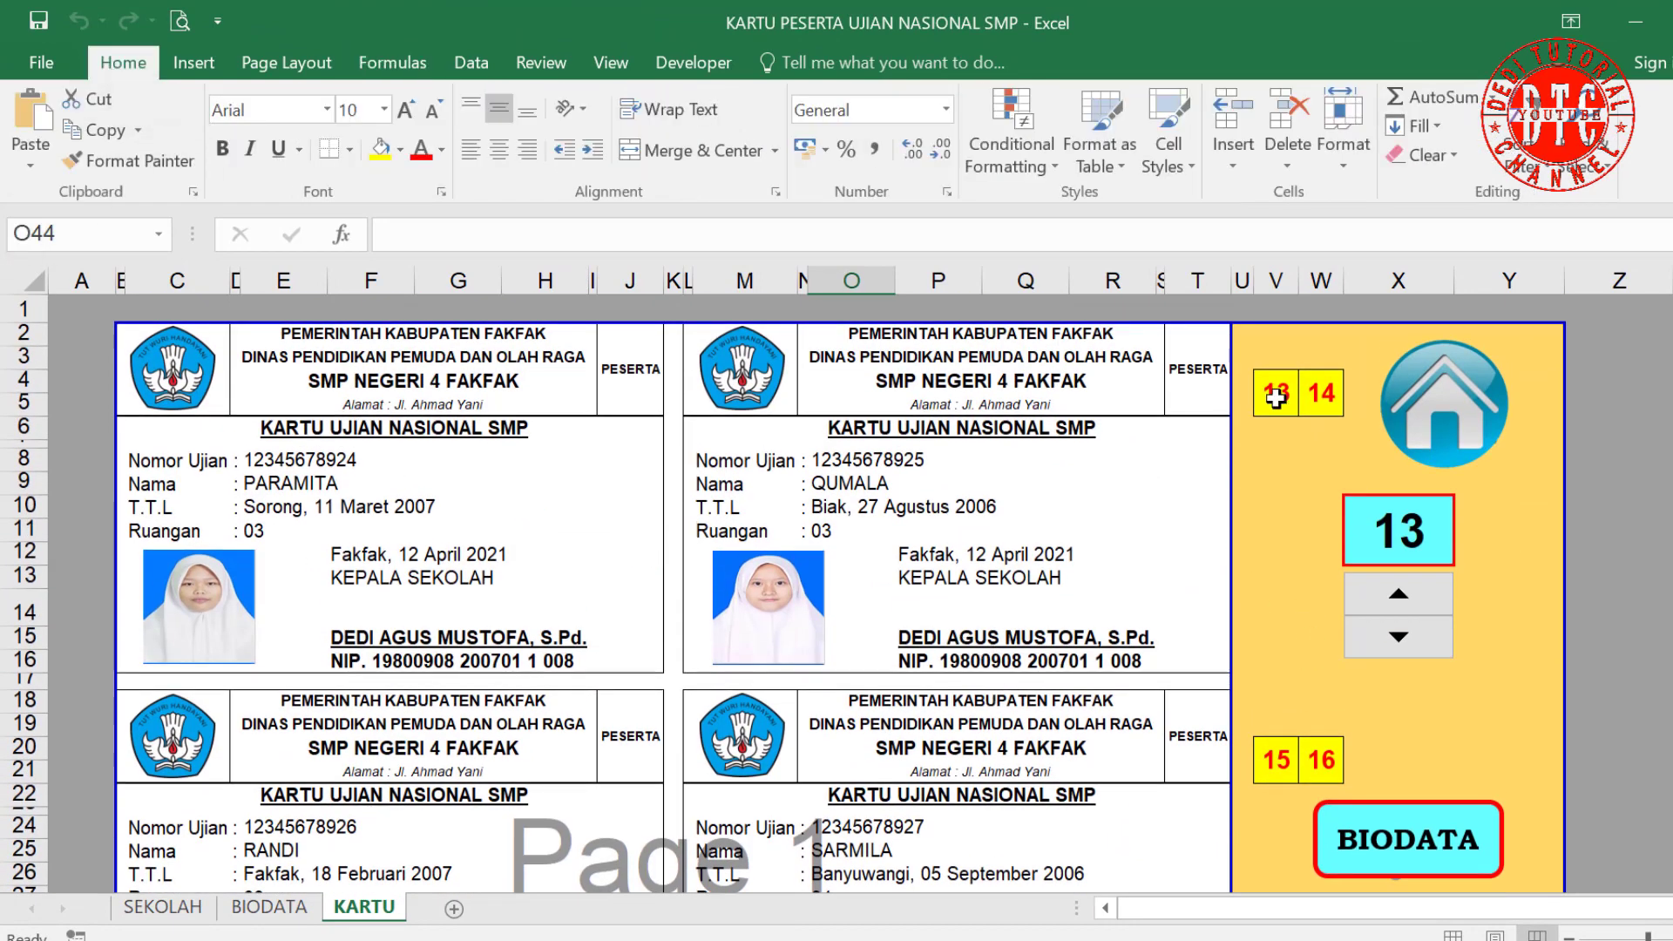
{"action": "left_click", "coordinate": [929, 433]}
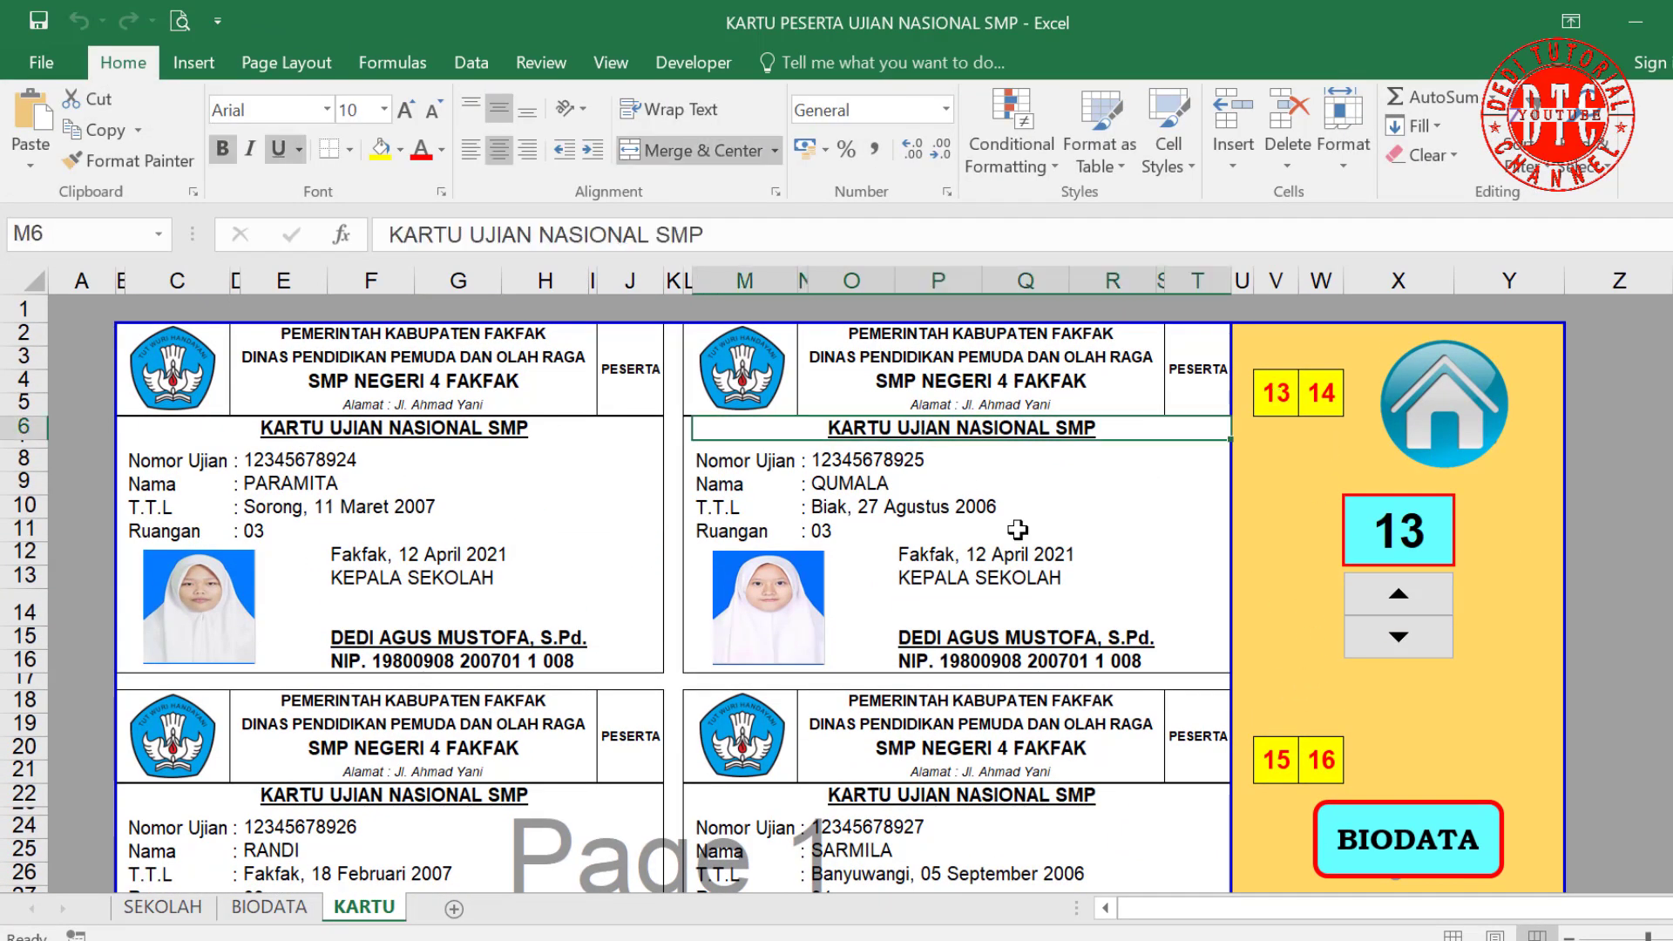
{"action": "left_click", "coordinate": [1089, 539]}
{"action": "left_click", "coordinate": [900, 428]}
{"action": "left_click", "coordinate": [35, 287]}
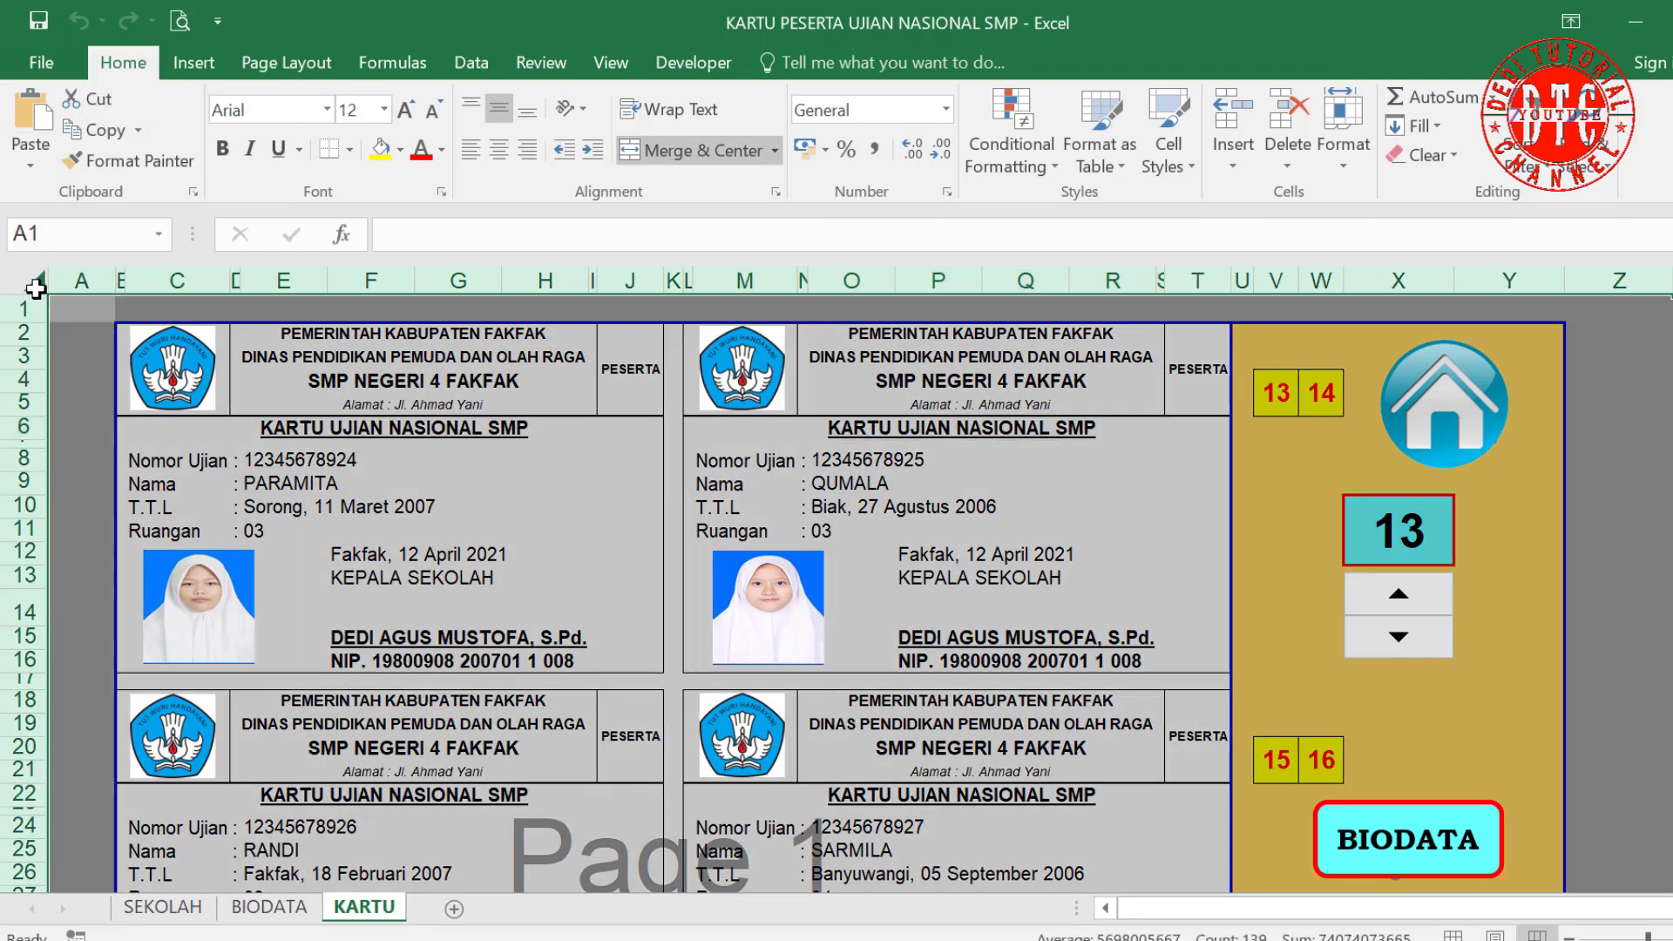
{"action": "left_click", "coordinate": [1340, 161]}
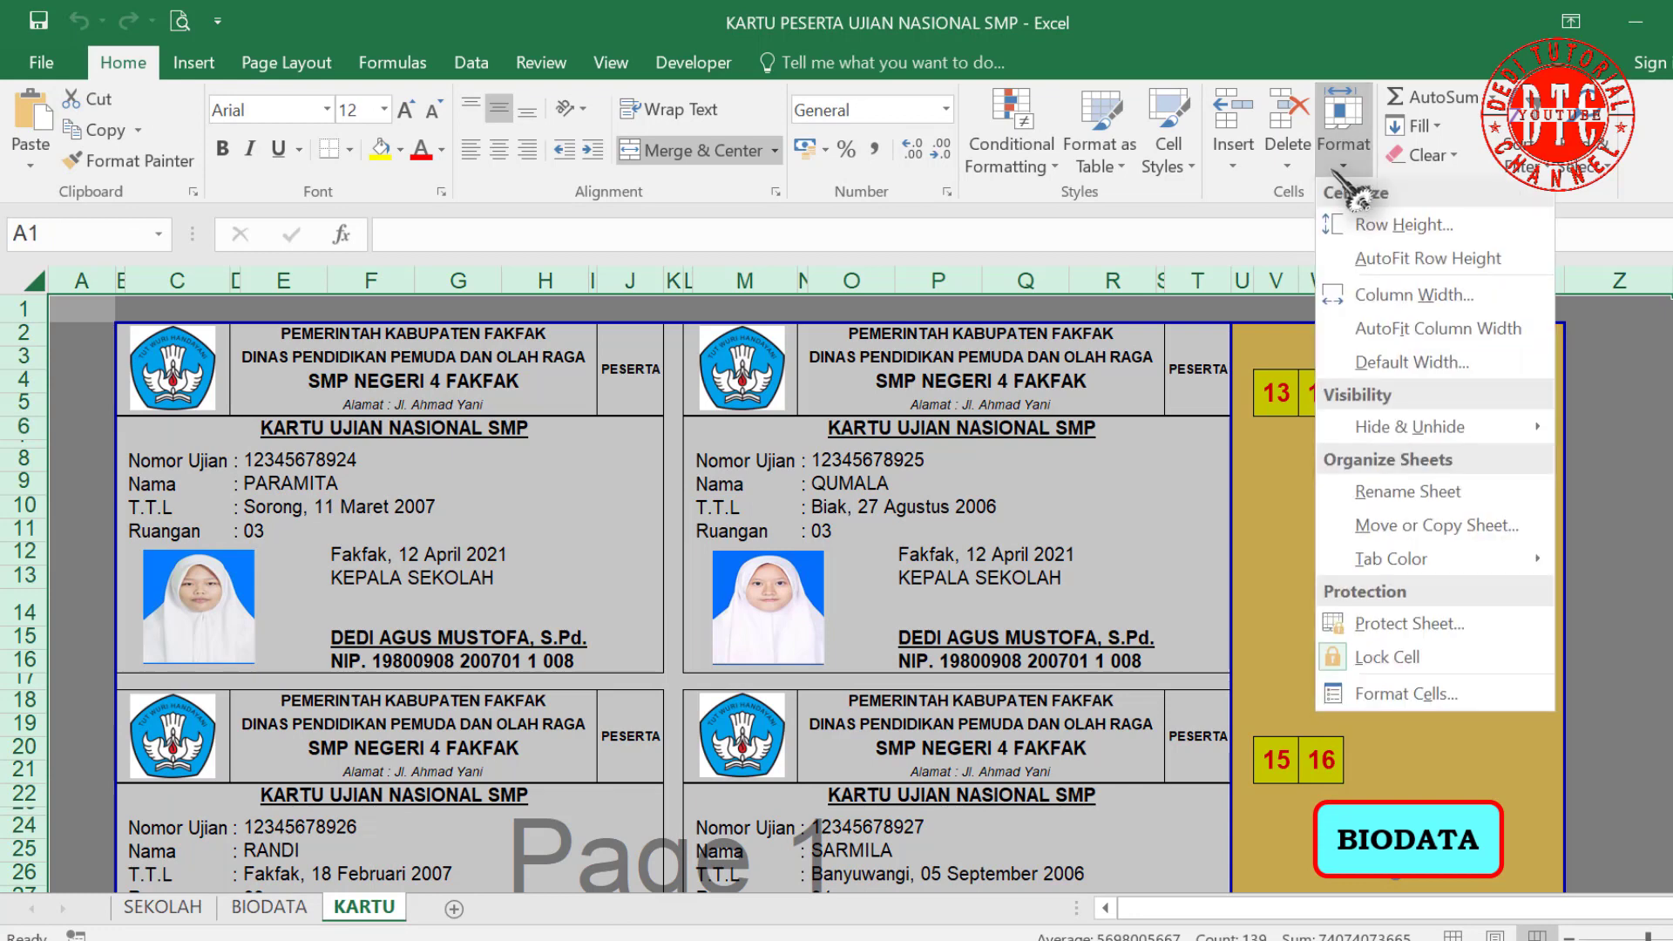
{"action": "left_click", "coordinate": [1392, 655]}
Step: Unlock the page-number boxes V4:W4, V20:W20, V36:W36 and the counter cell X10
{"action": "left_click", "coordinate": [1441, 725]}
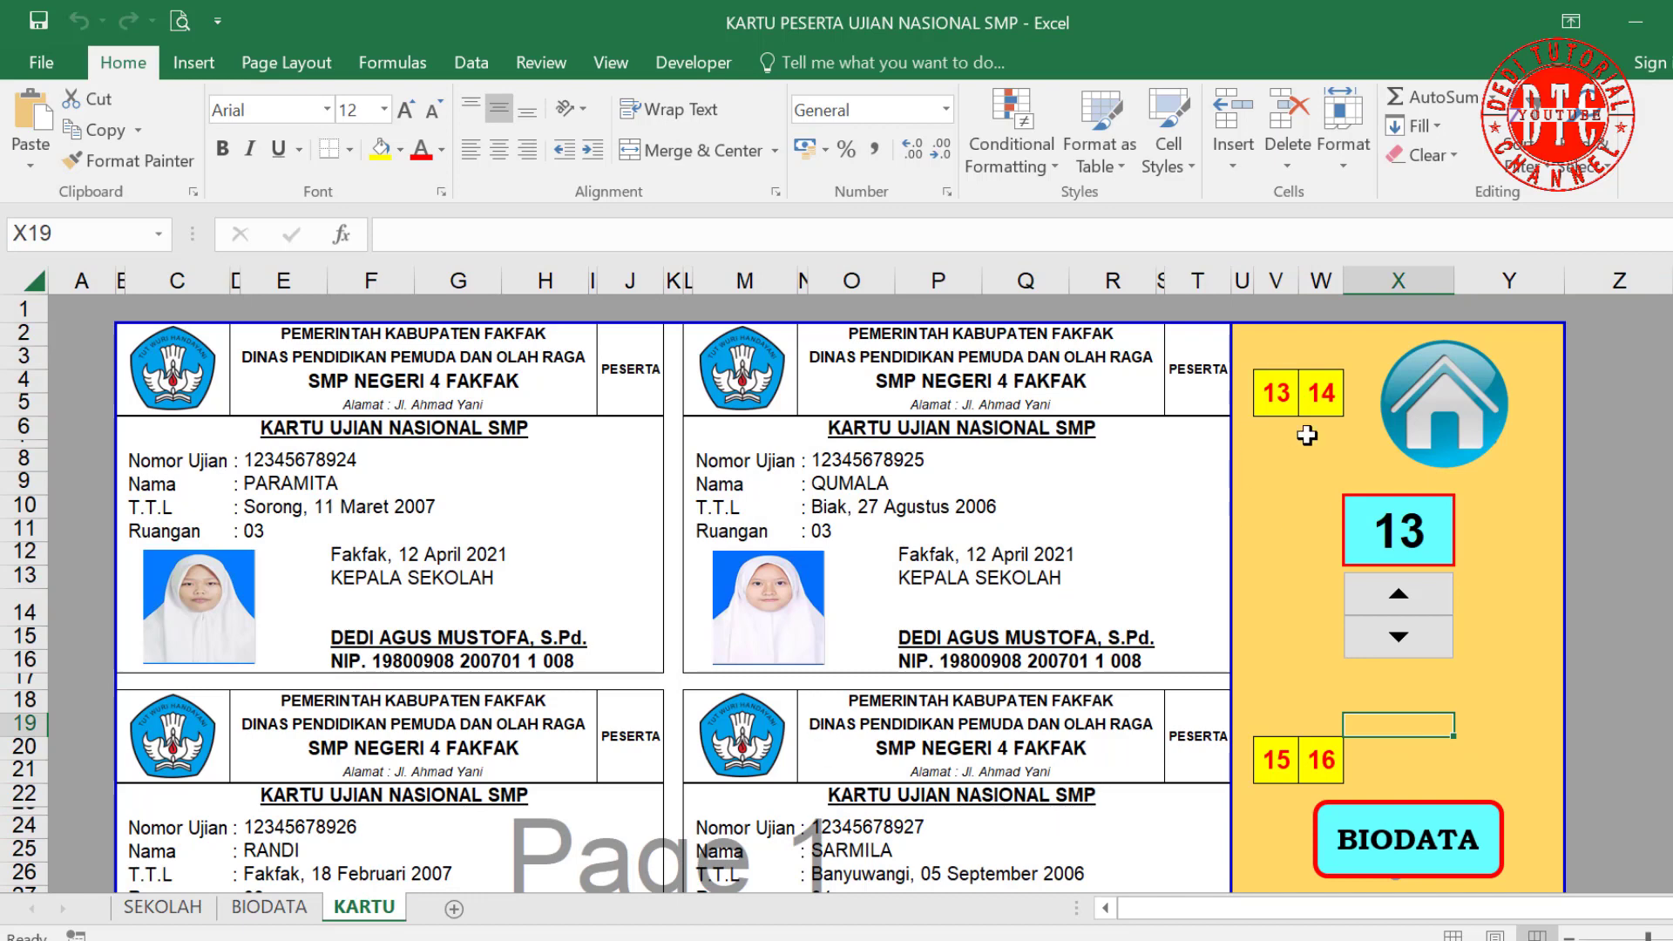
{"action": "left_click", "coordinate": [1276, 403]}
{"action": "left_click", "coordinate": [1342, 164]}
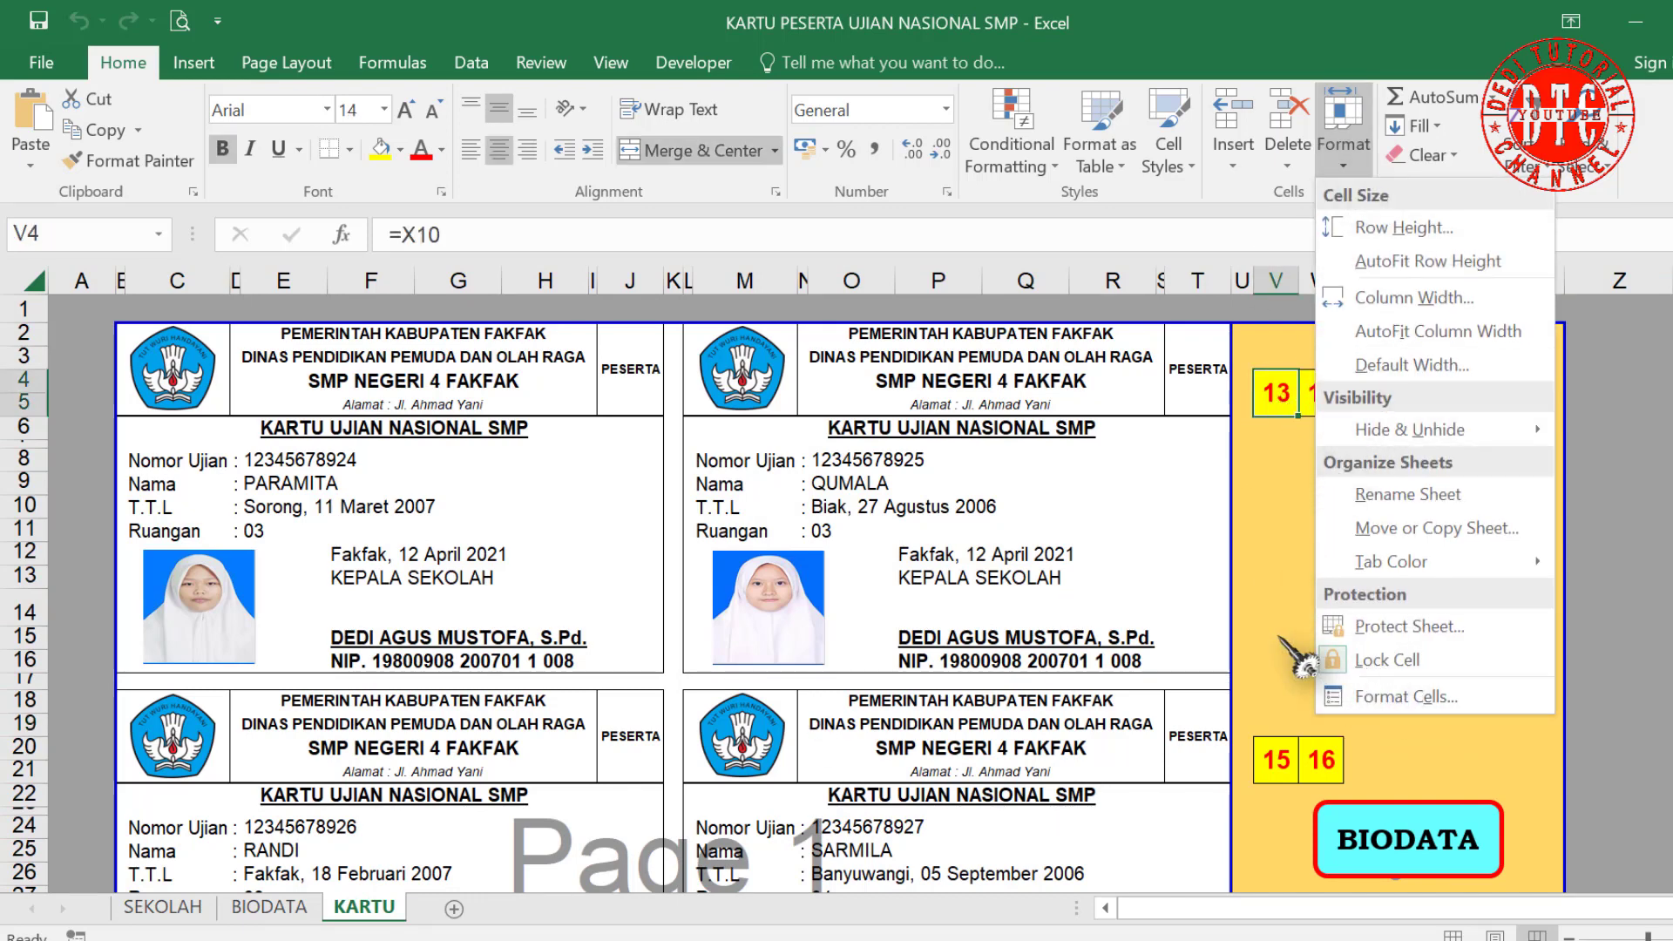
{"action": "left_click", "coordinate": [1386, 660]}
{"action": "left_click_drag", "start_coordinate": [1297, 394], "coordinate": [1319, 394]}
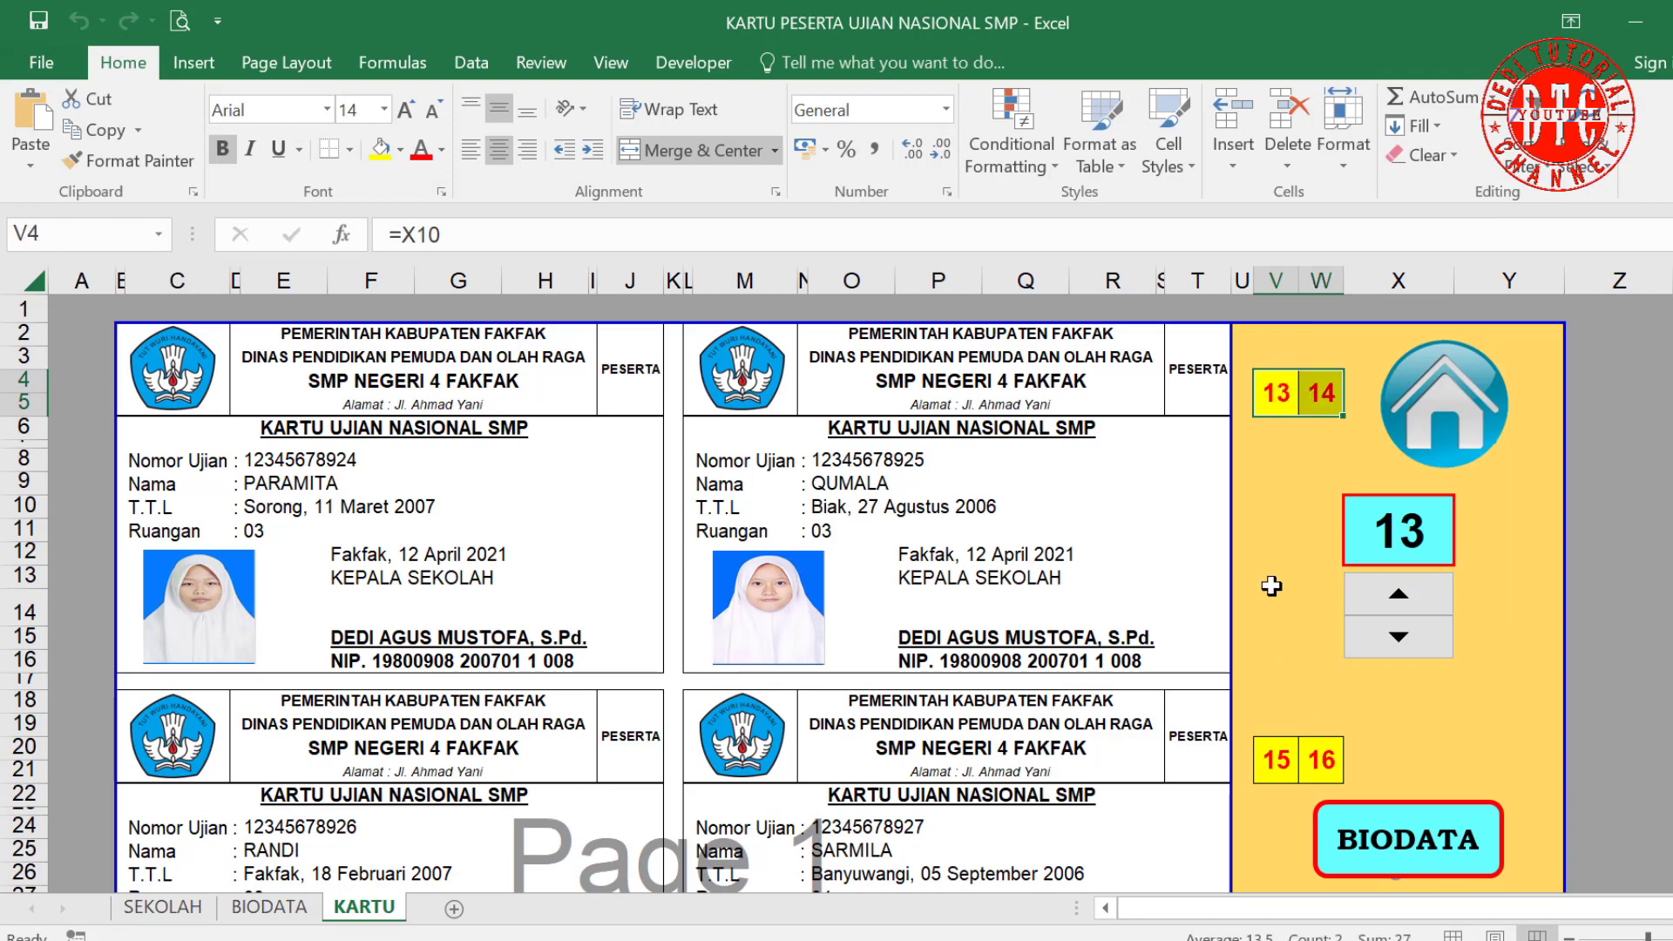
{"action": "scroll", "coordinate": [1271, 586], "scroll_direction": "down", "scroll_amount": 3}
{"action": "left_click_drag", "start_coordinate": [1276, 559], "coordinate": [1321, 559], "text": "ctrl"}
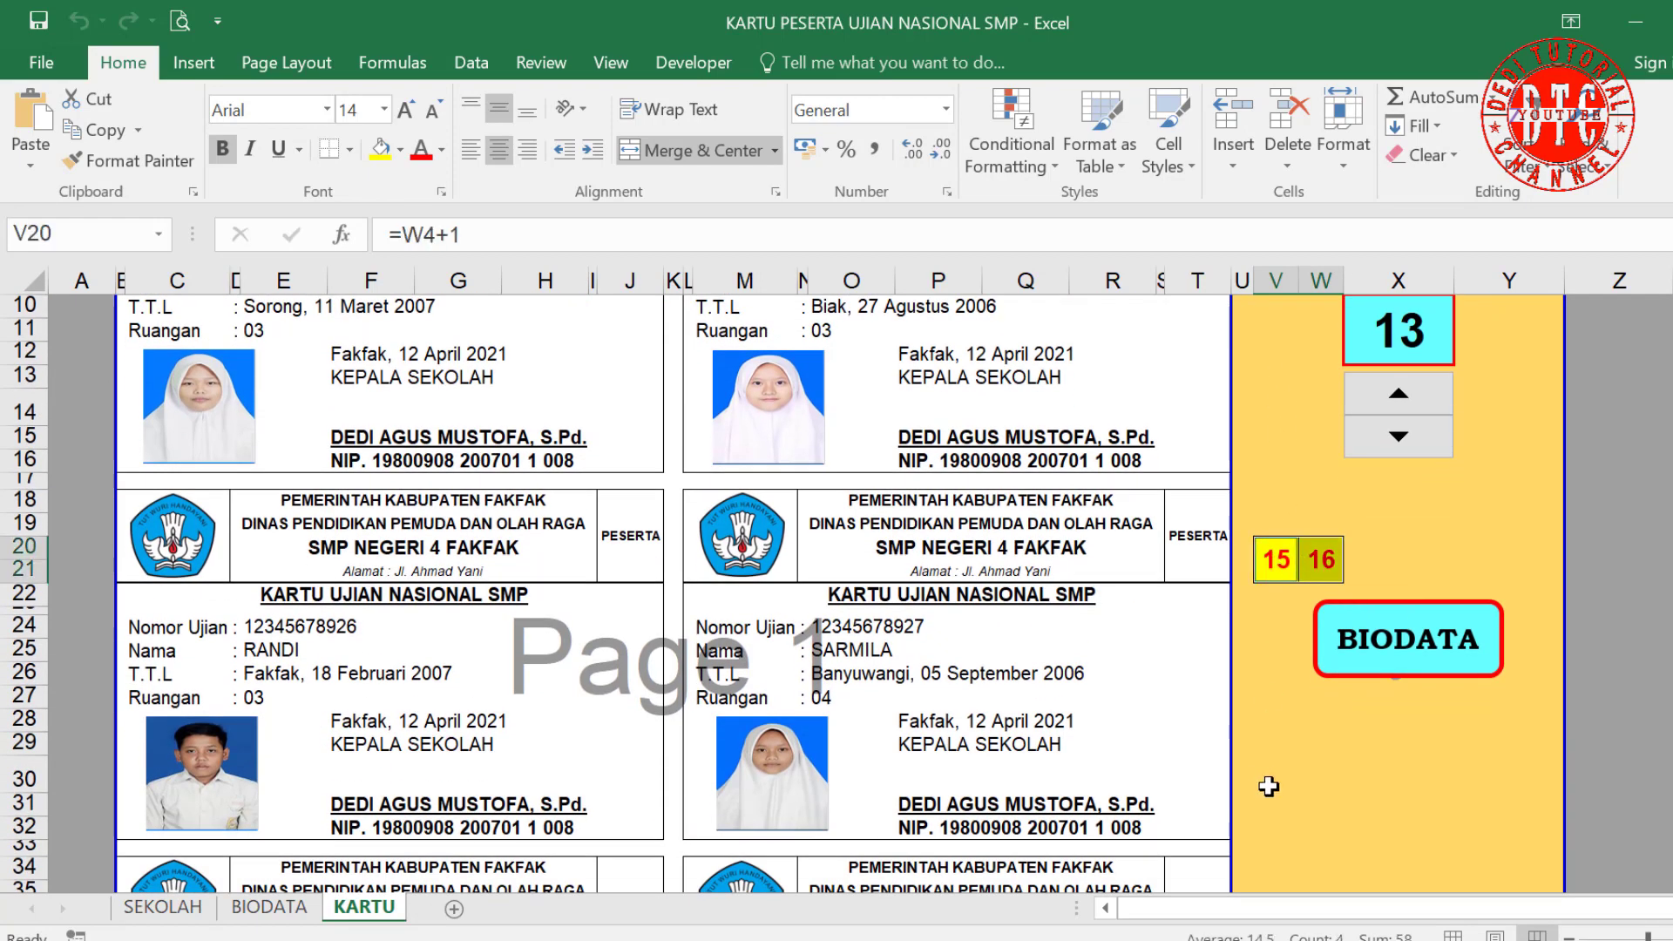
{"action": "left_click", "coordinate": [1401, 329], "text": "ctrl"}
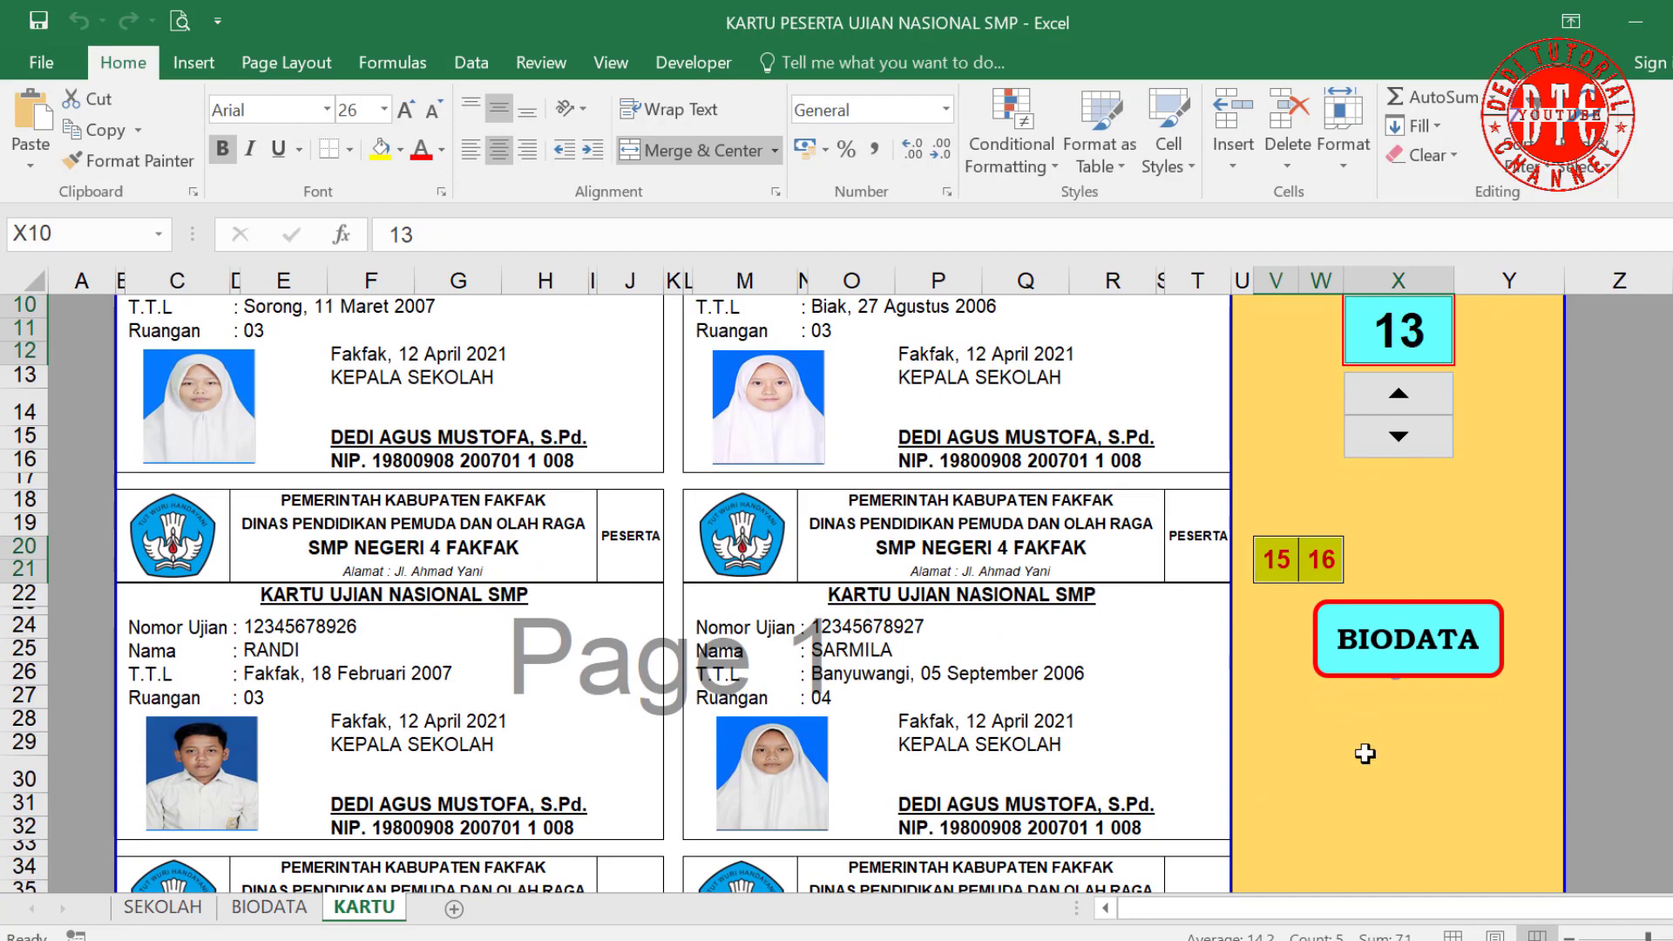
{"action": "scroll", "coordinate": [1361, 752], "scroll_direction": "down", "scroll_amount": 3}
{"action": "left_click_drag", "start_coordinate": [1270, 708], "coordinate": [1321, 708], "text": "ctrl"}
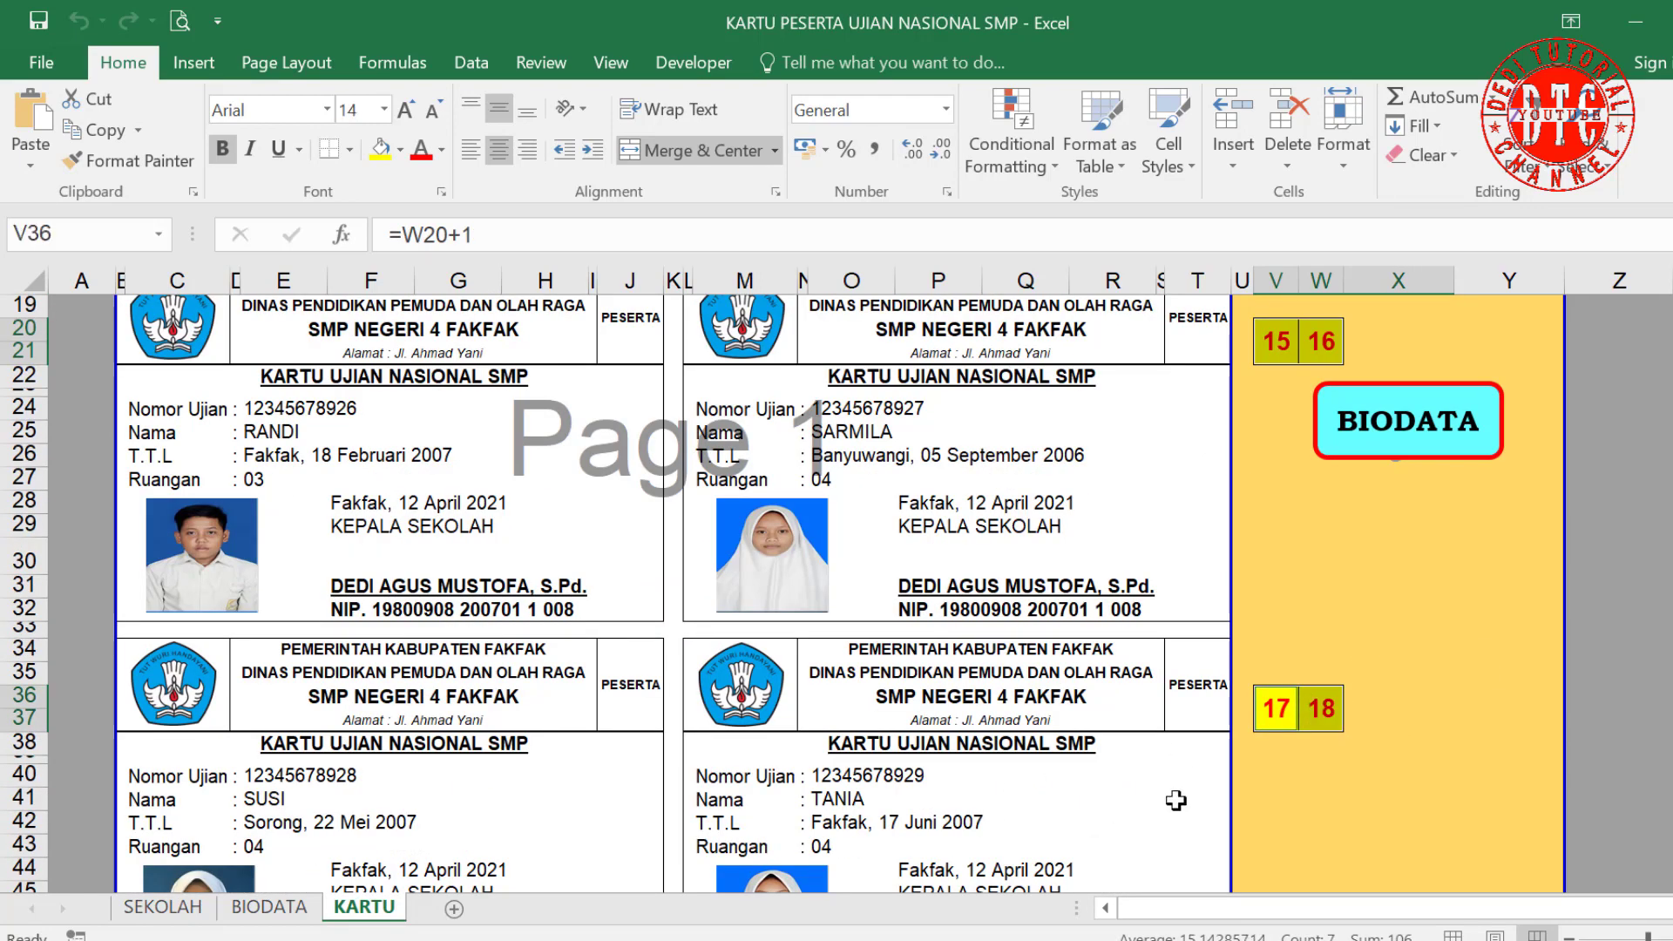
{"action": "scroll", "coordinate": [1220, 567], "scroll_direction": "up", "scroll_amount": 6}
{"action": "left_click", "coordinate": [1343, 135]}
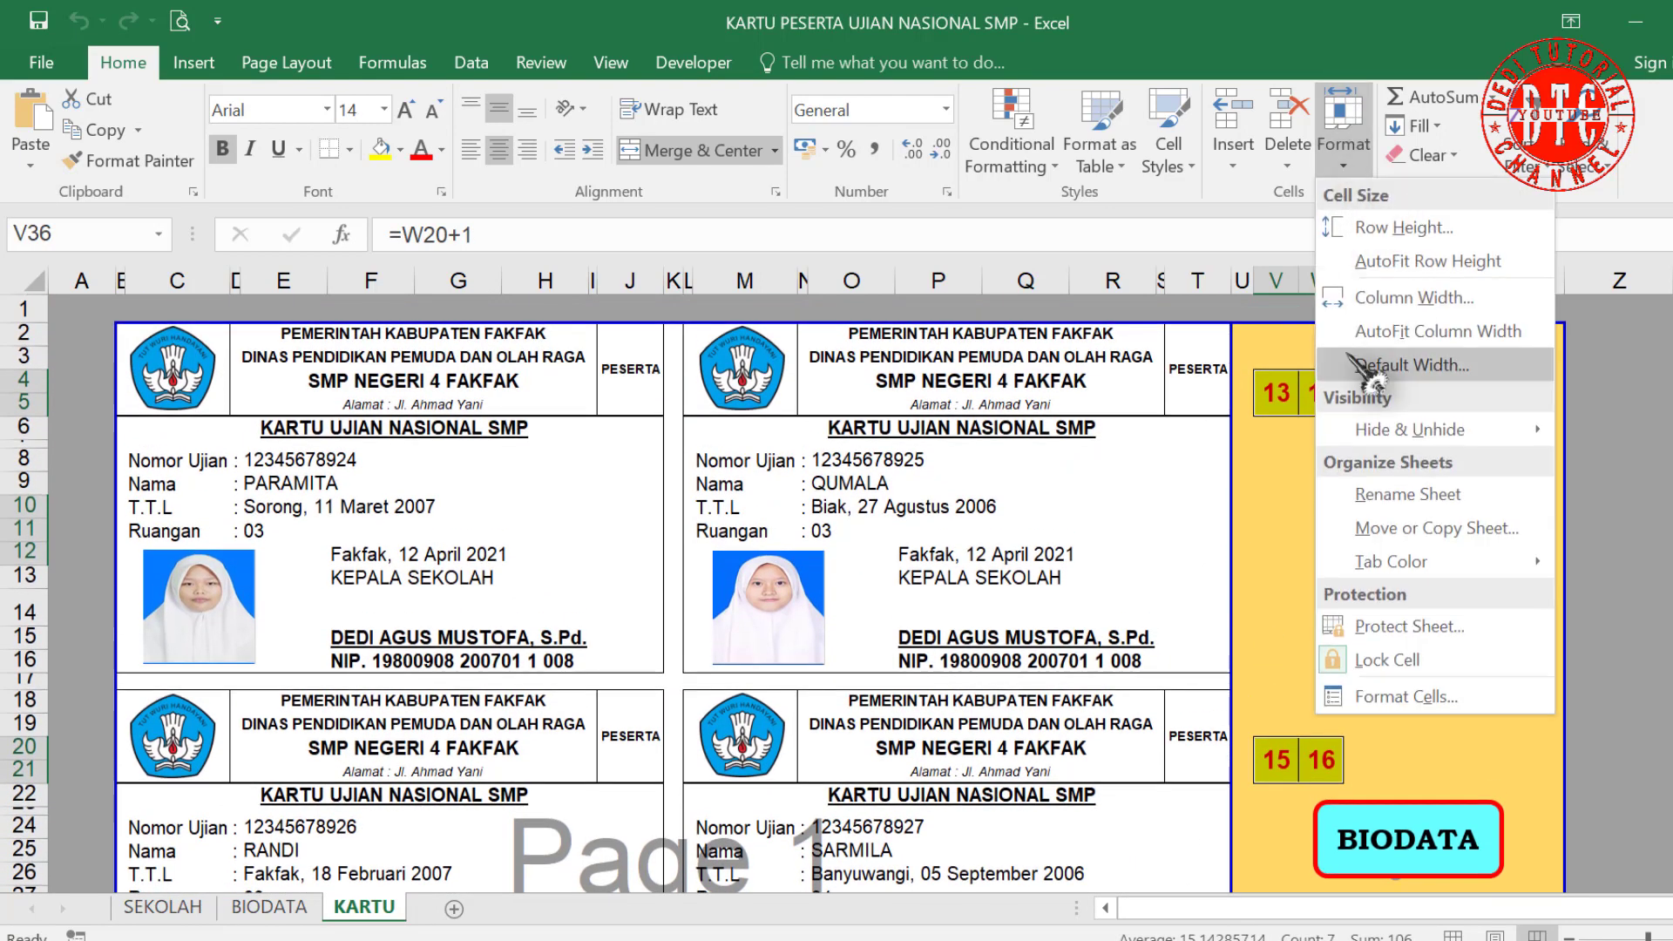
{"action": "left_click", "coordinate": [1379, 666]}
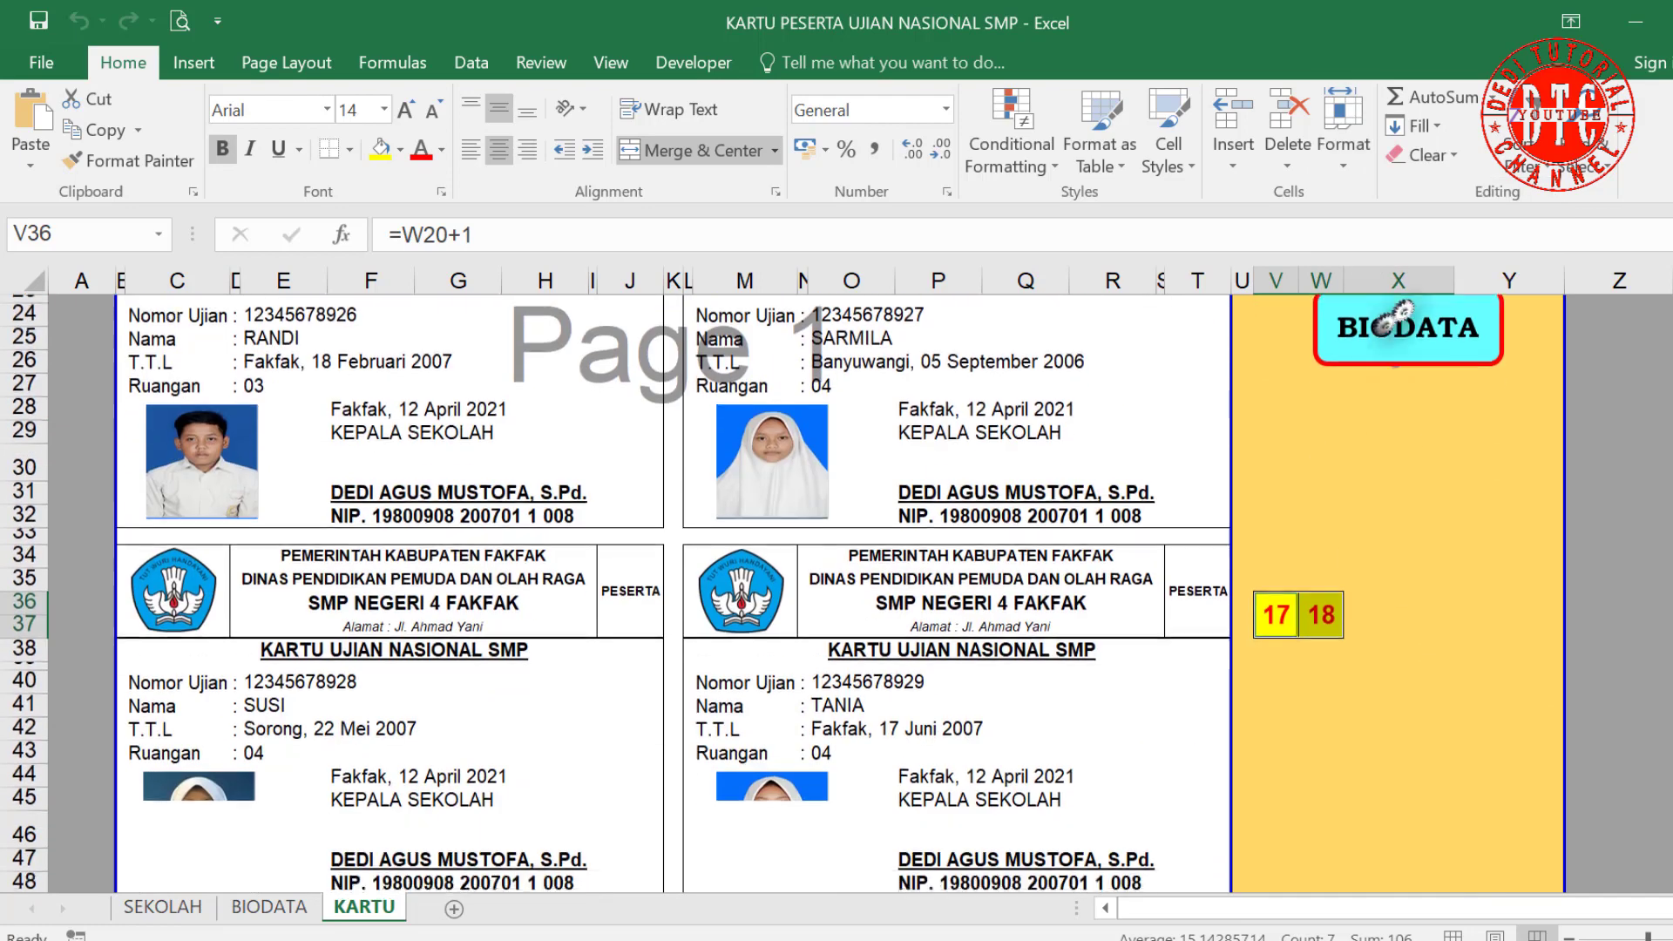
{"action": "left_click", "coordinate": [1346, 165]}
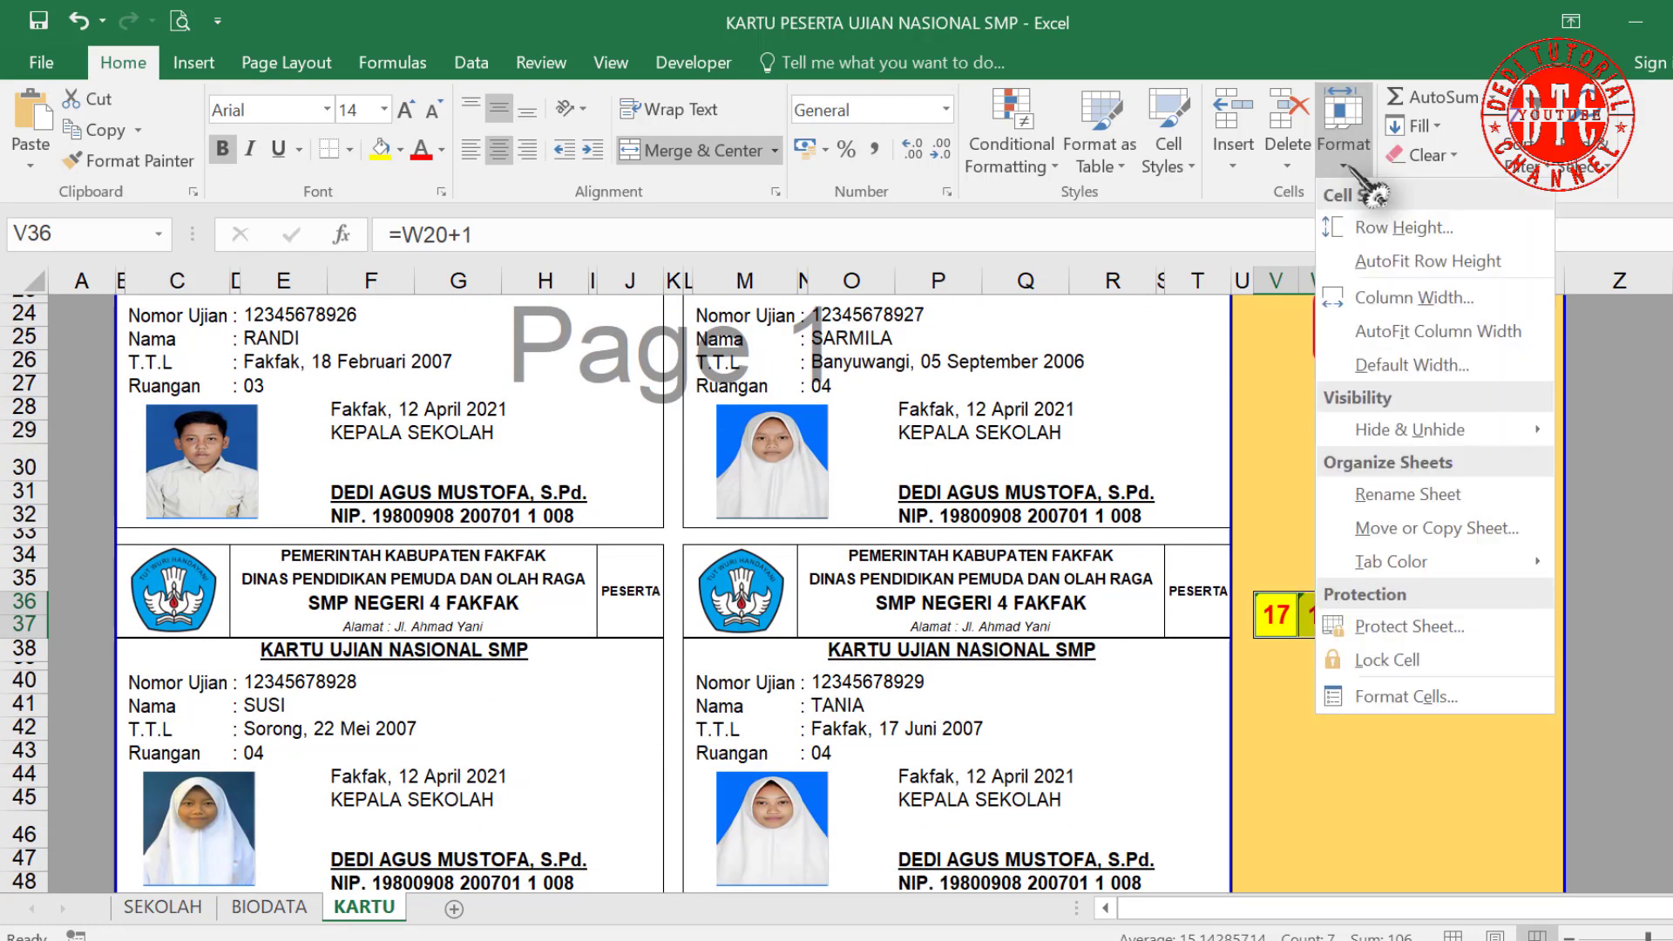
{"action": "left_click", "coordinate": [1394, 629]}
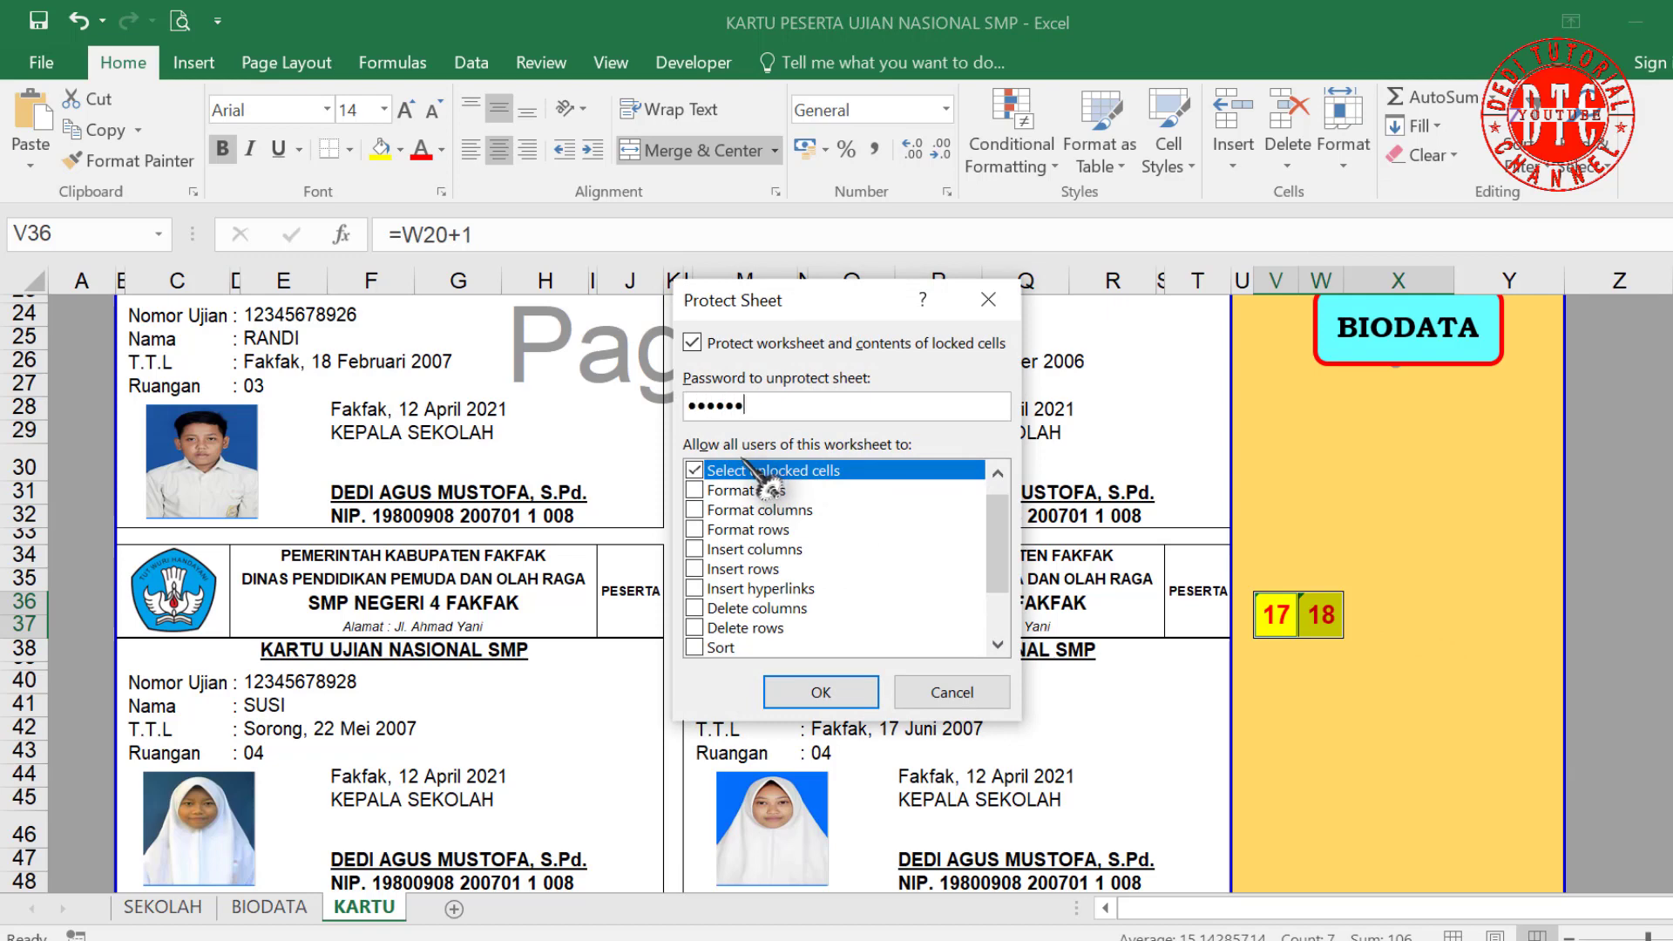
Step: Confirm the protection password and re-enter it to protect the KARTU sheet
{"action": "key", "text": "Return"}
{"action": "type", "text": "12"}
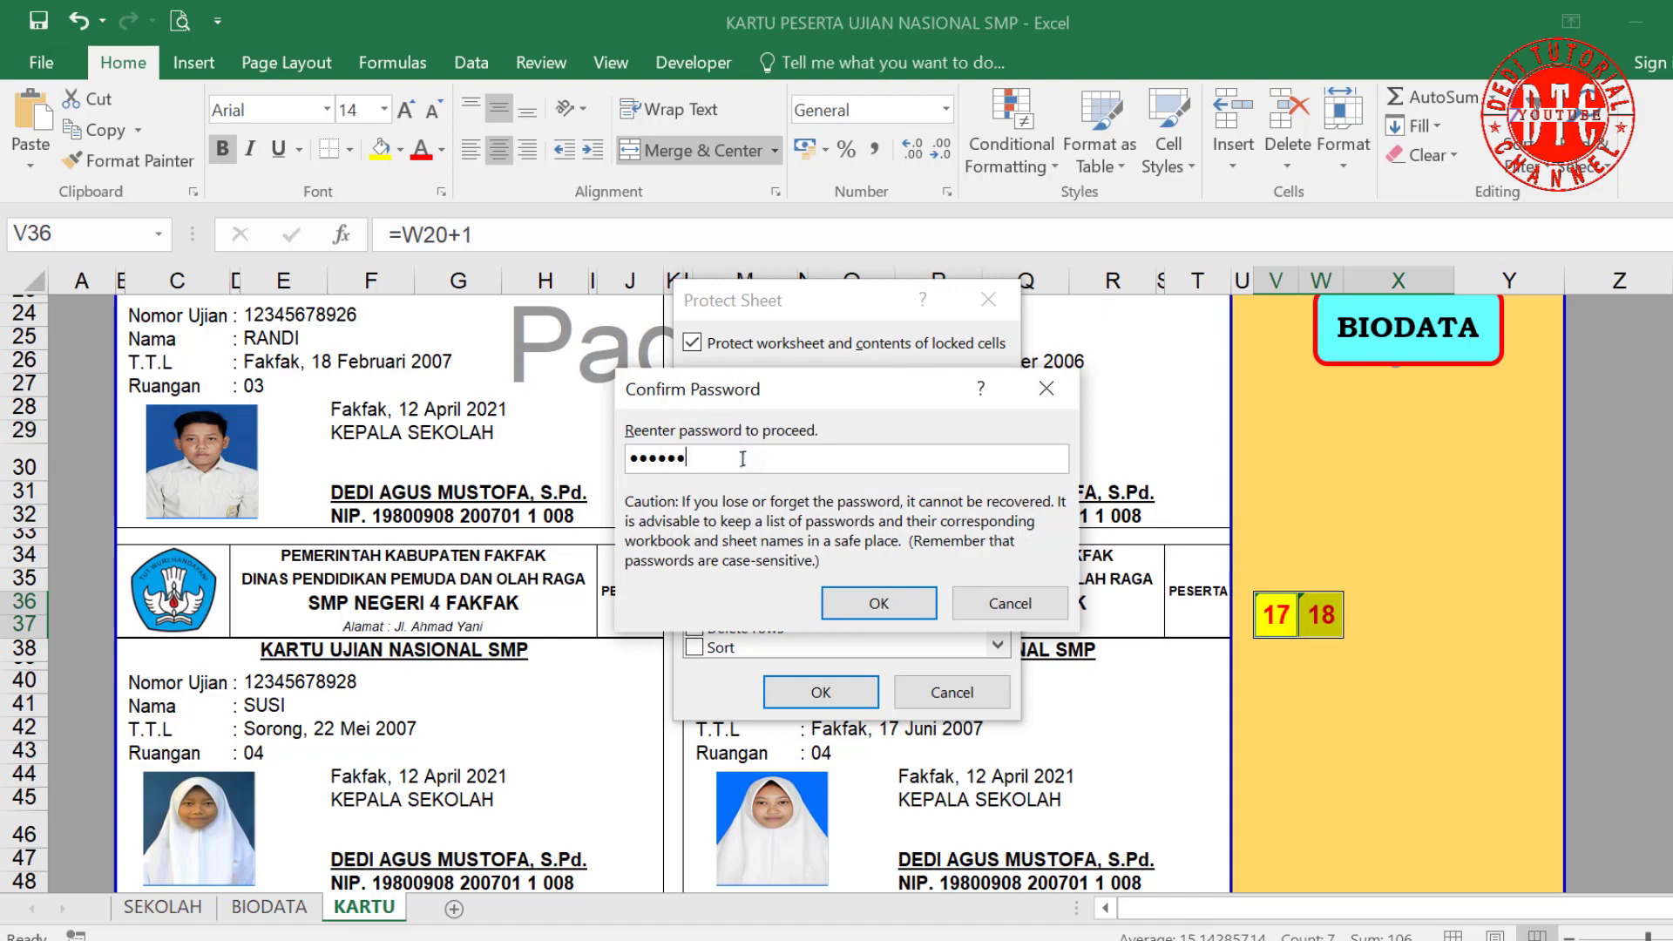
{"action": "type", "text": "3456"}
{"action": "key", "text": "Return"}
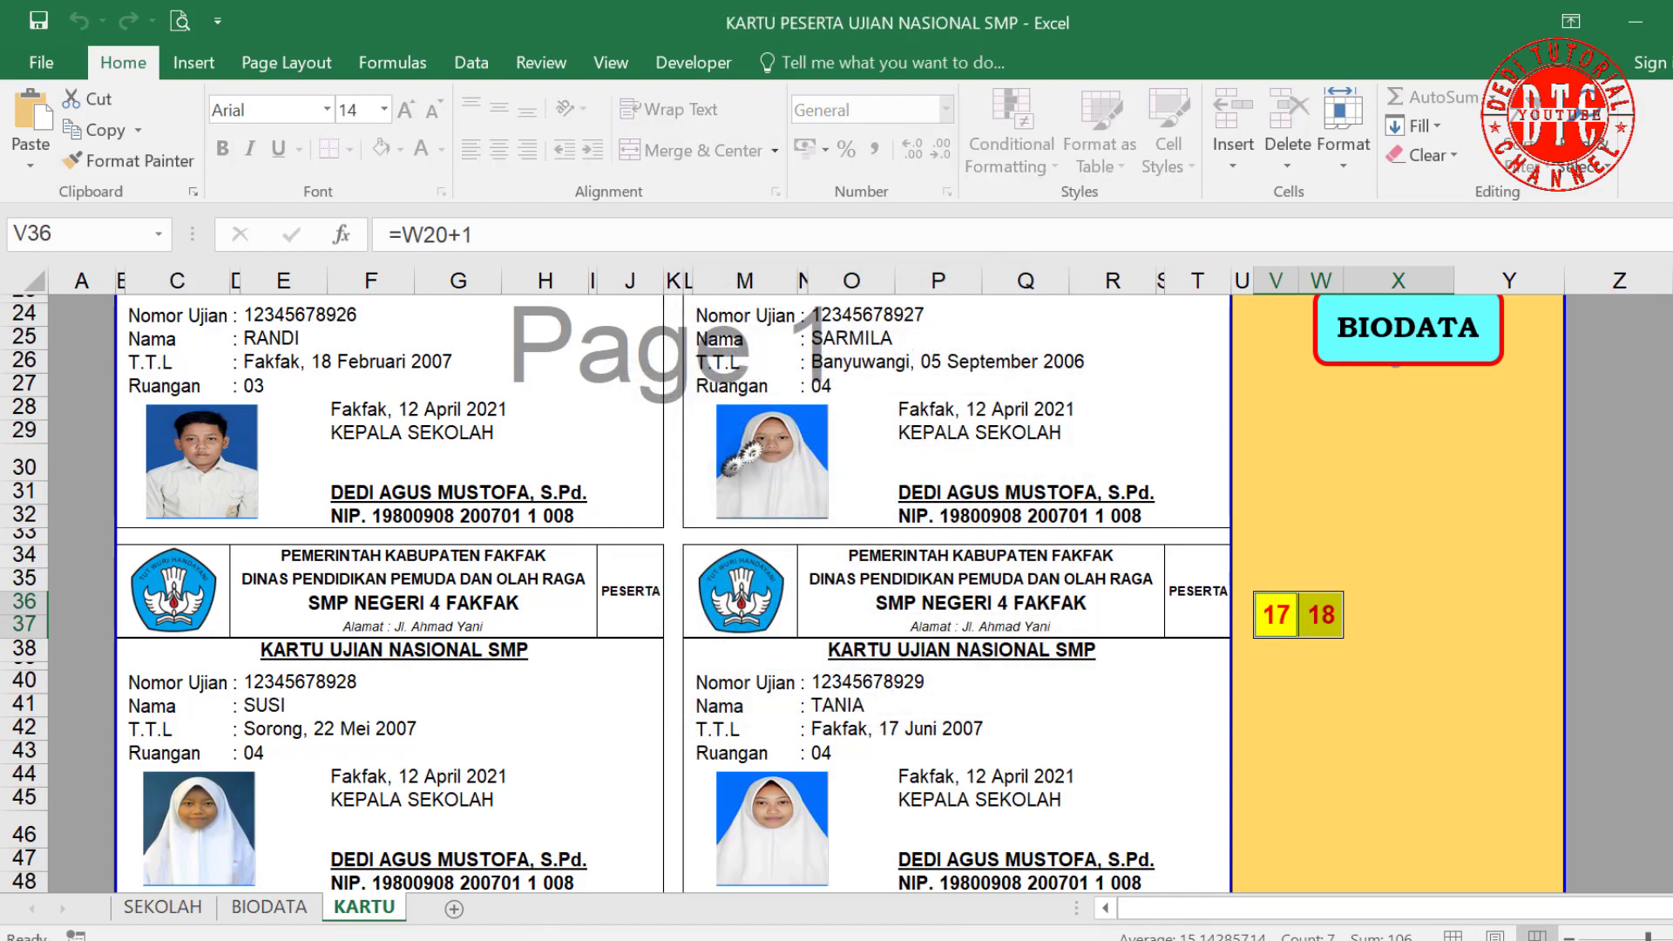
{"action": "scroll", "coordinate": [1057, 542], "scroll_direction": "up", "scroll_amount": 2}
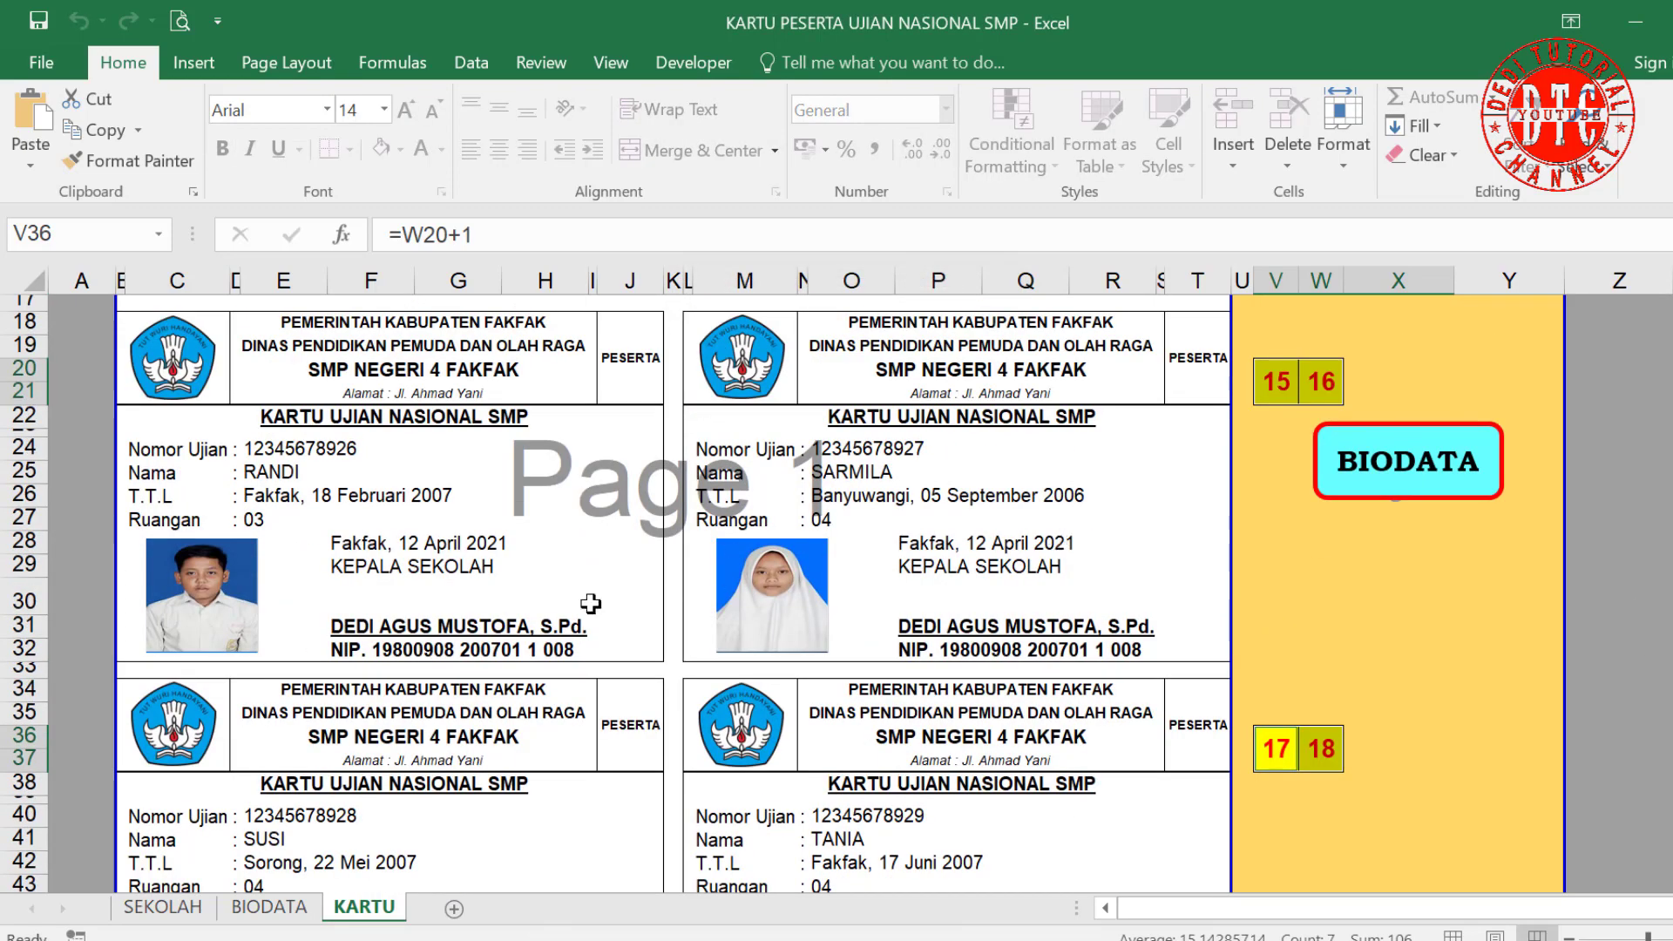
{"action": "scroll", "coordinate": [591, 603], "scroll_direction": "up", "scroll_amount": 2}
{"action": "scroll", "coordinate": [523, 430], "scroll_direction": "up", "scroll_amount": 3}
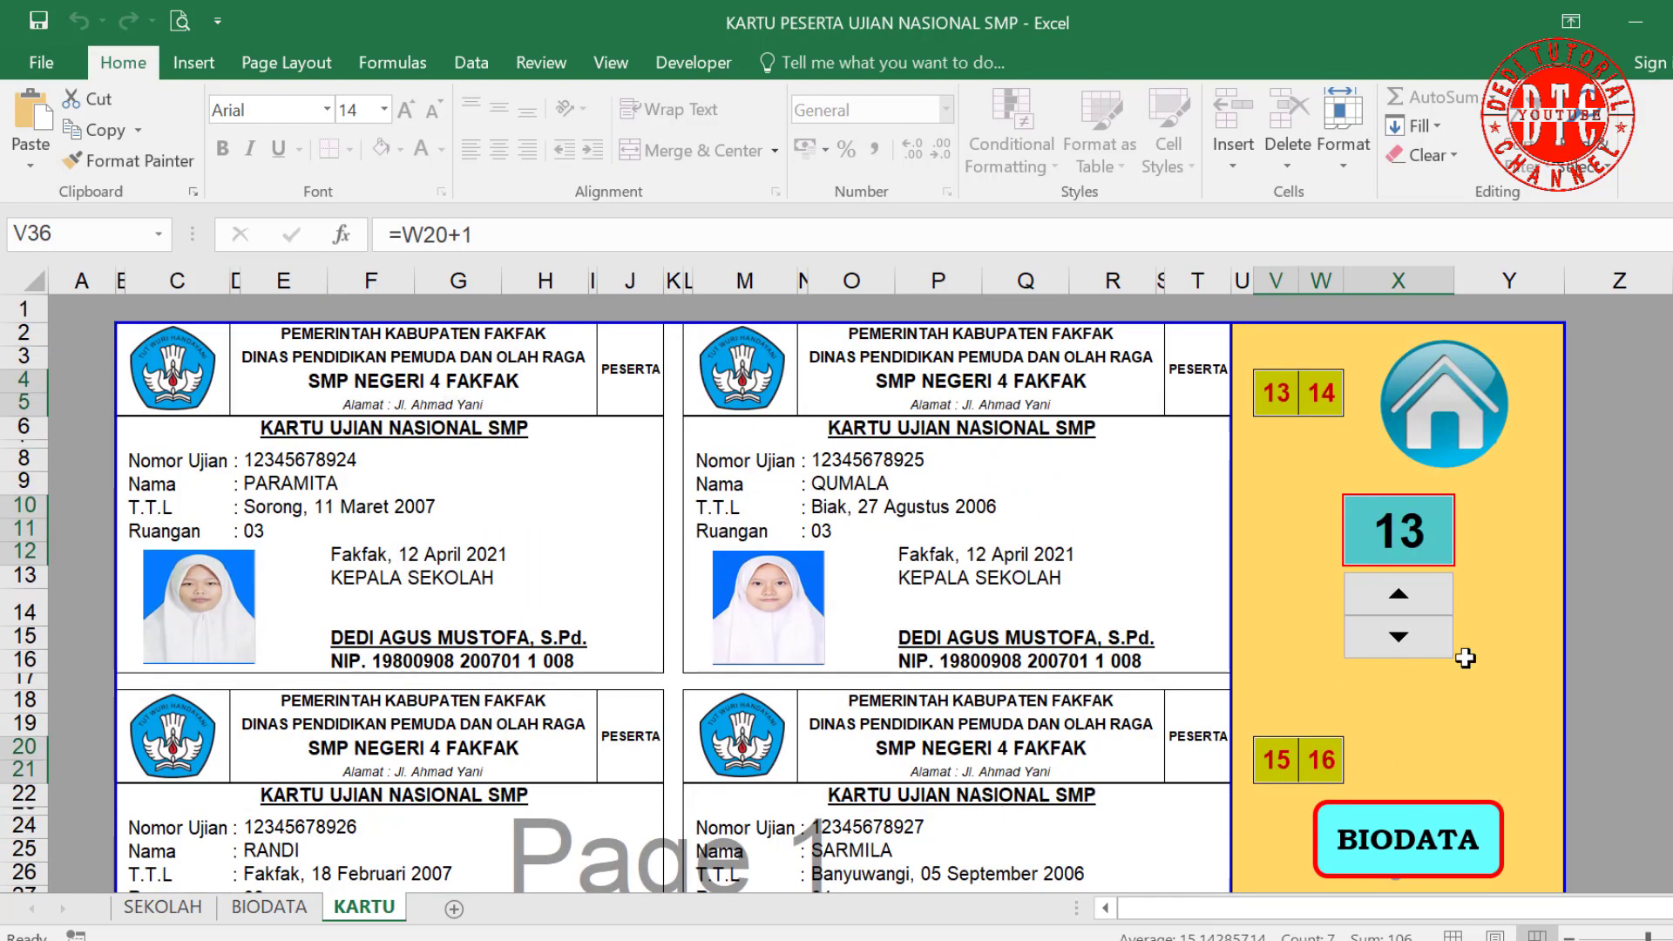
Step: Test the spinner on the protected sheet, paging the counter 1 → 7 → 13 and back to 1
{"action": "left_click", "coordinate": [1405, 638]}
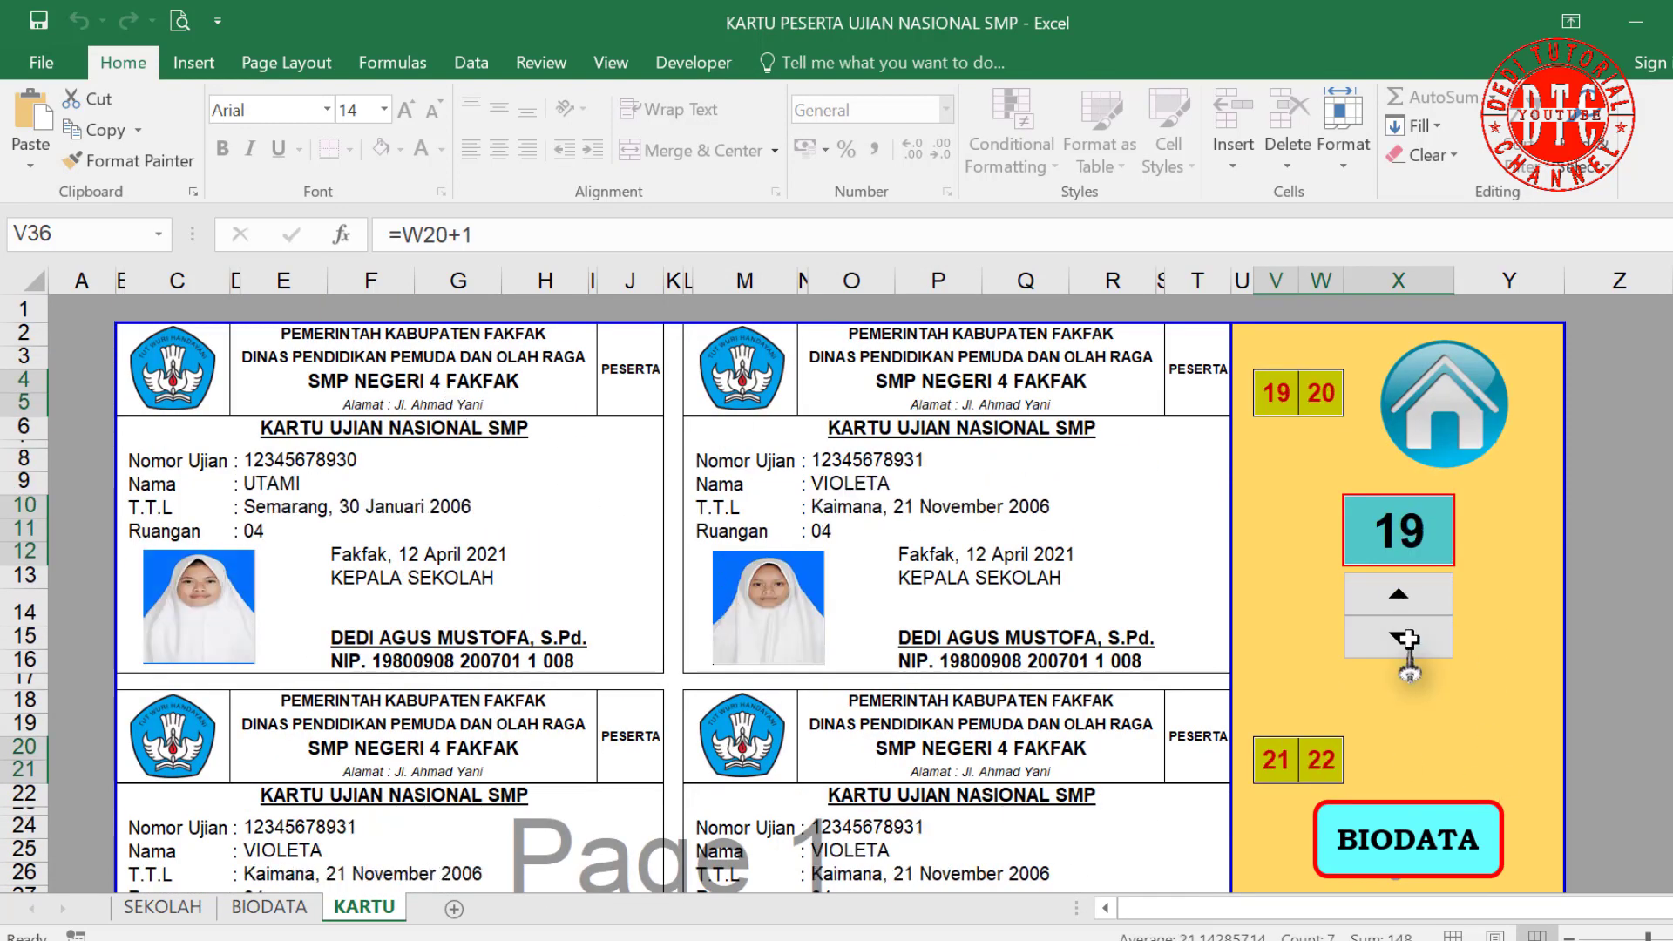
{"action": "left_click", "coordinate": [1404, 637]}
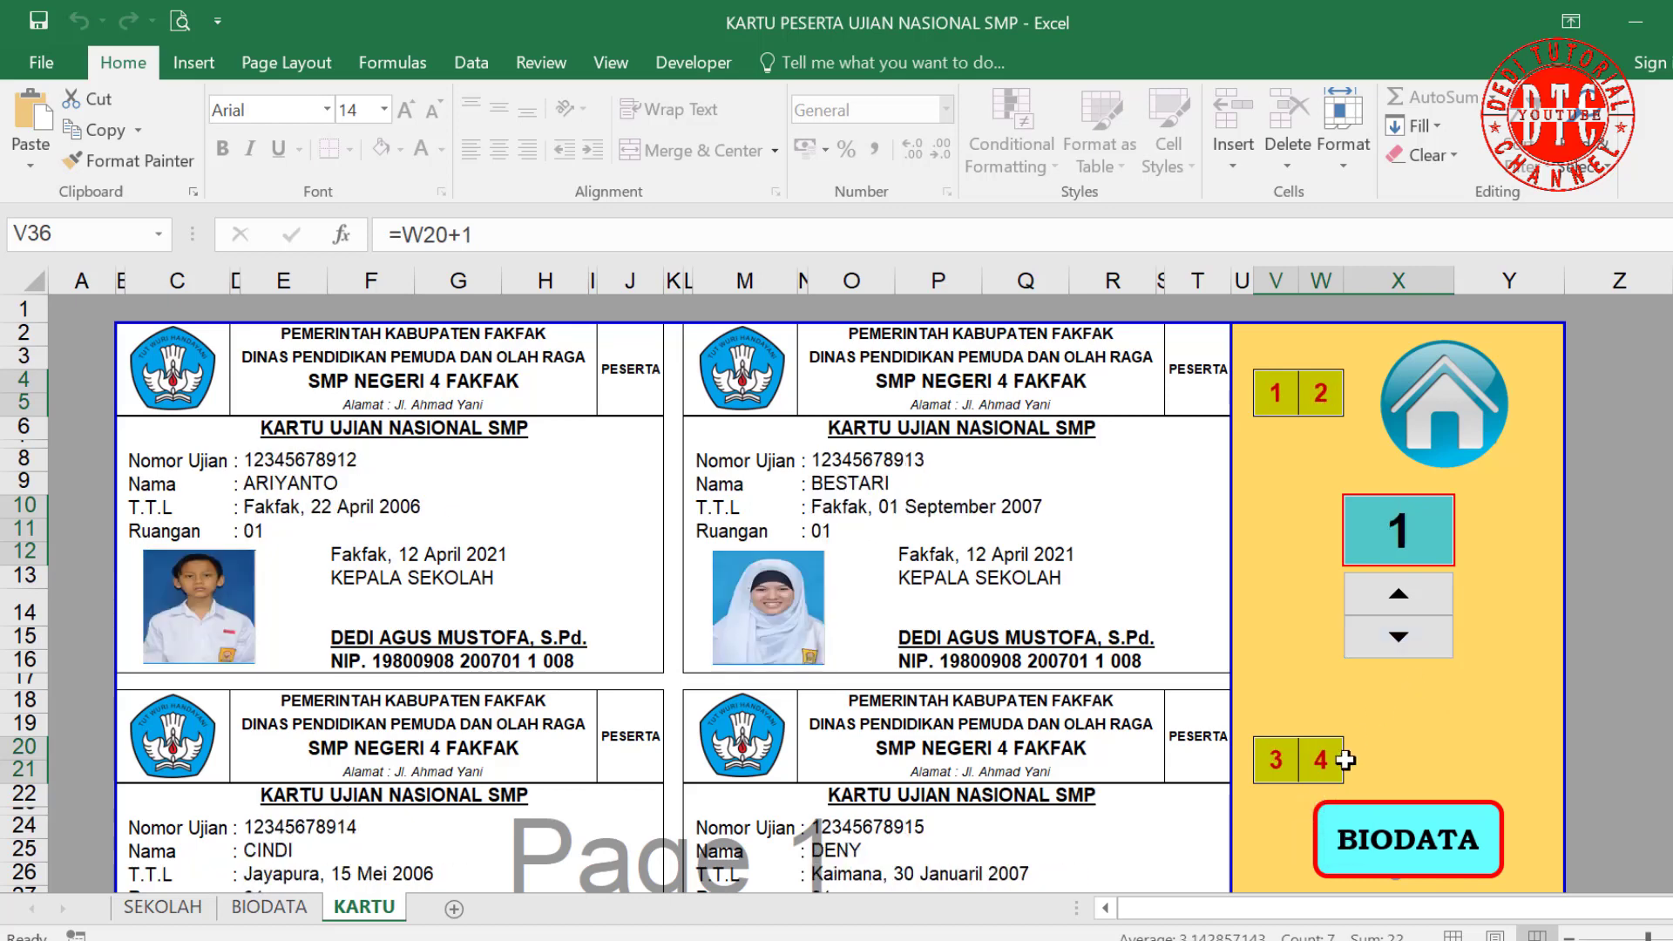
{"action": "left_click", "coordinate": [1398, 536]}
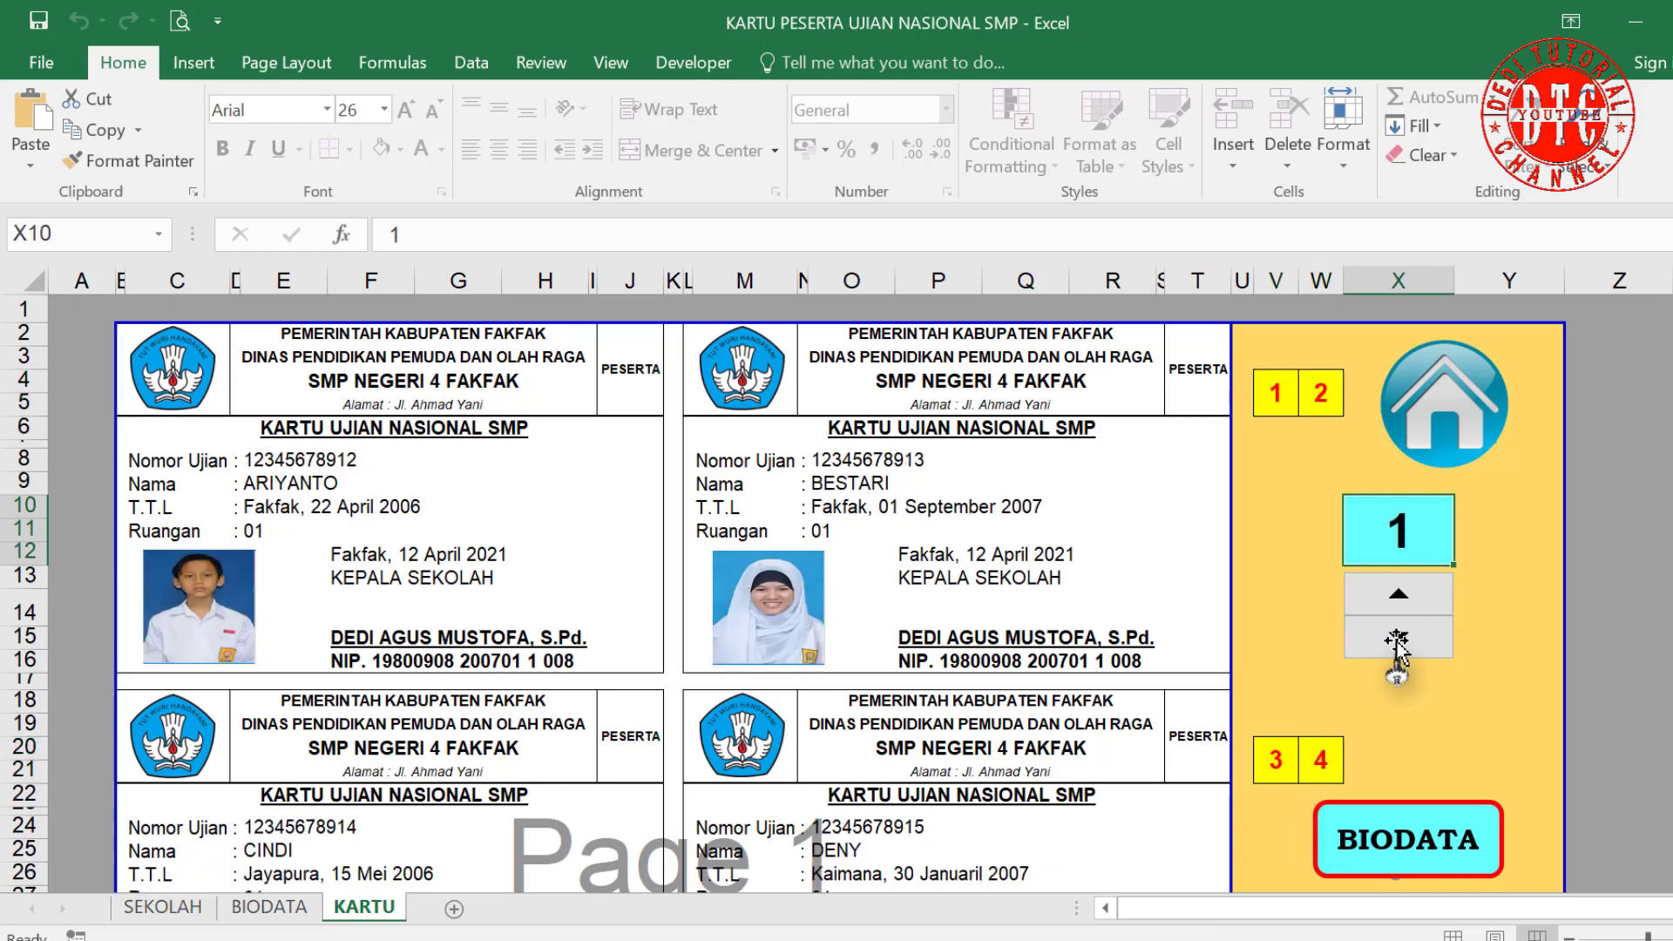
{"action": "left_click", "coordinate": [1398, 599]}
{"action": "left_click", "coordinate": [1396, 594]}
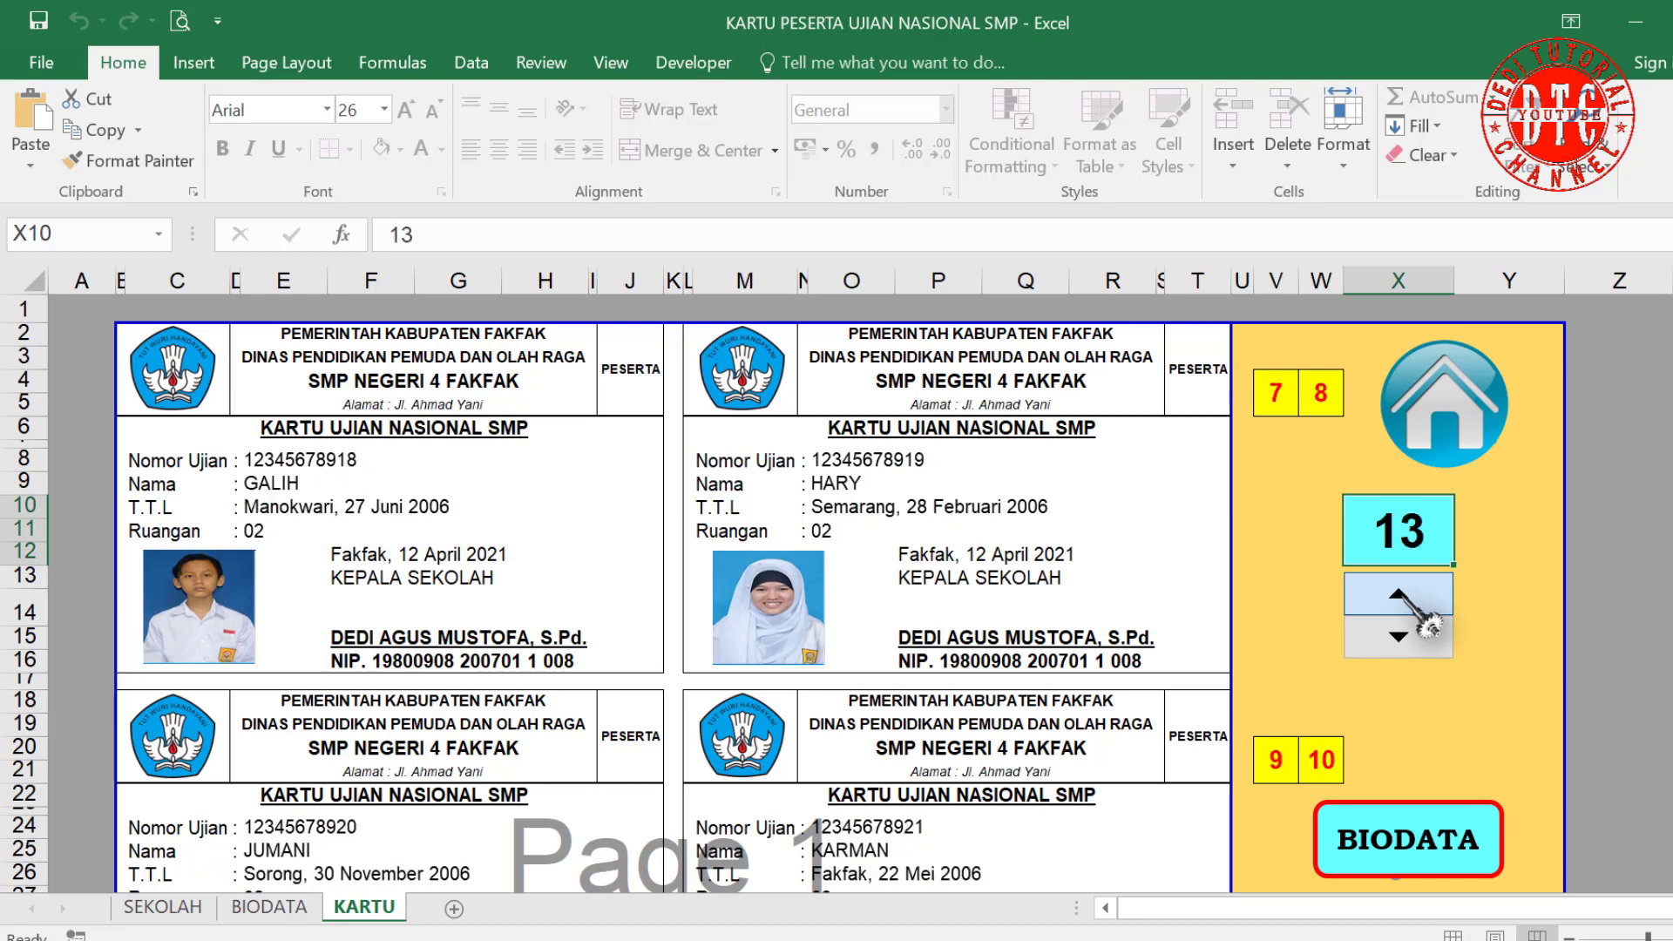
{"action": "left_click", "coordinate": [1398, 635]}
{"action": "left_click", "coordinate": [1398, 636]}
Step: Verify the Format menu shows the sheet is protected and review the ARIYANTO through FEBRIANI cards
{"action": "left_click", "coordinate": [1343, 140]}
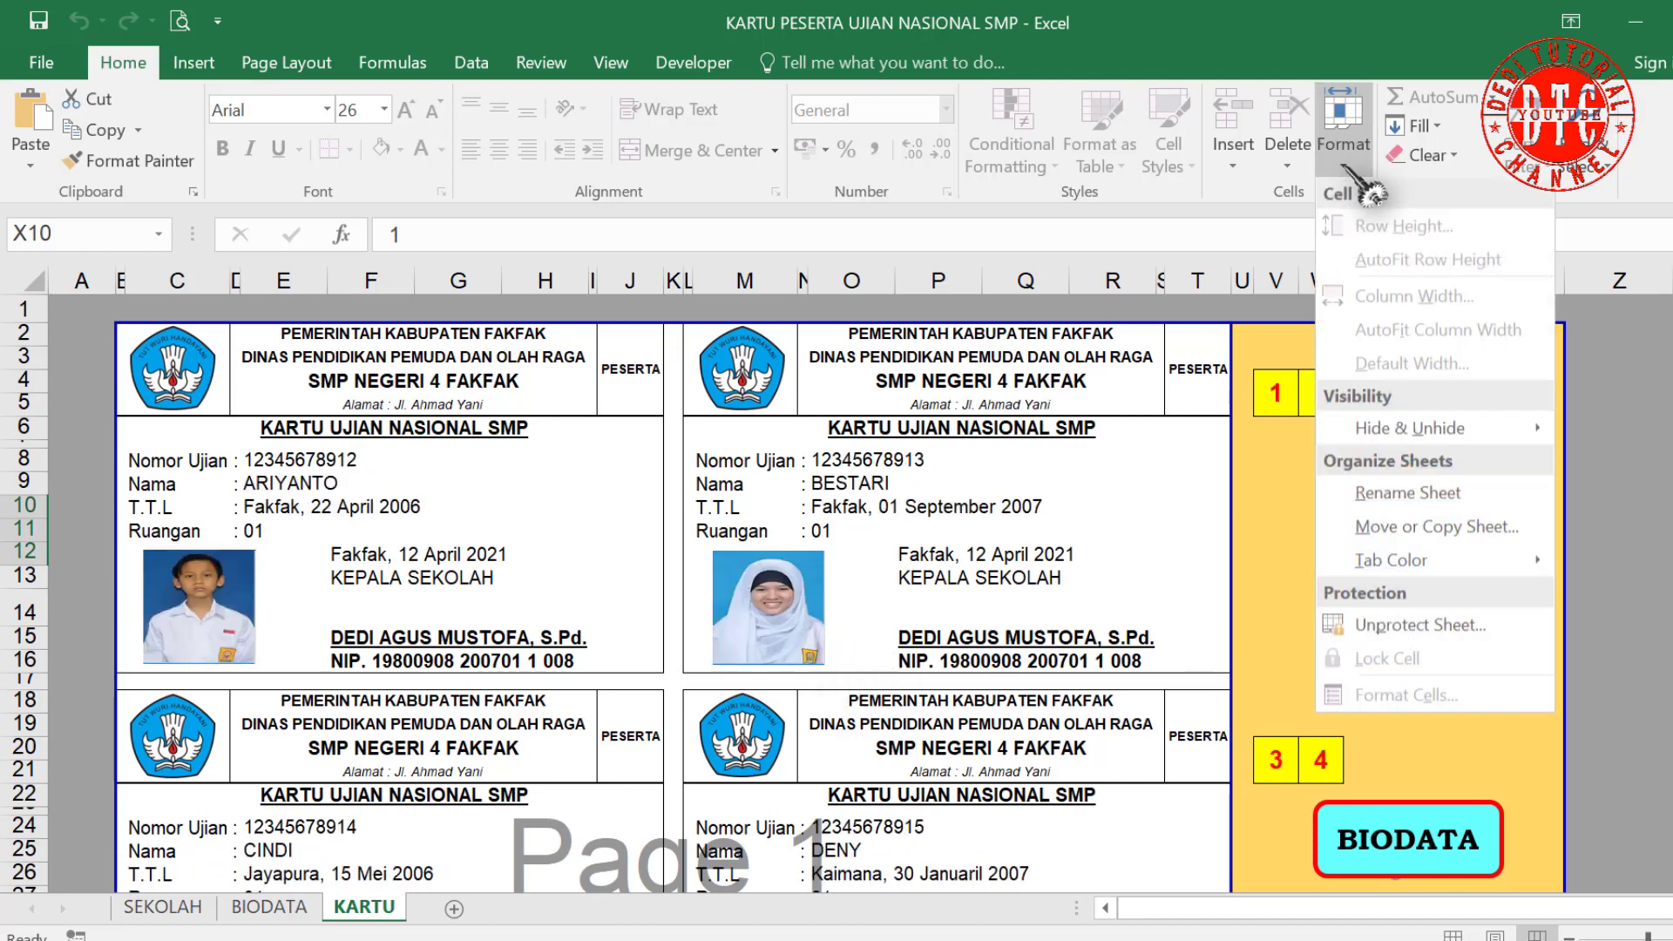
{"action": "left_click", "coordinate": [1091, 575]}
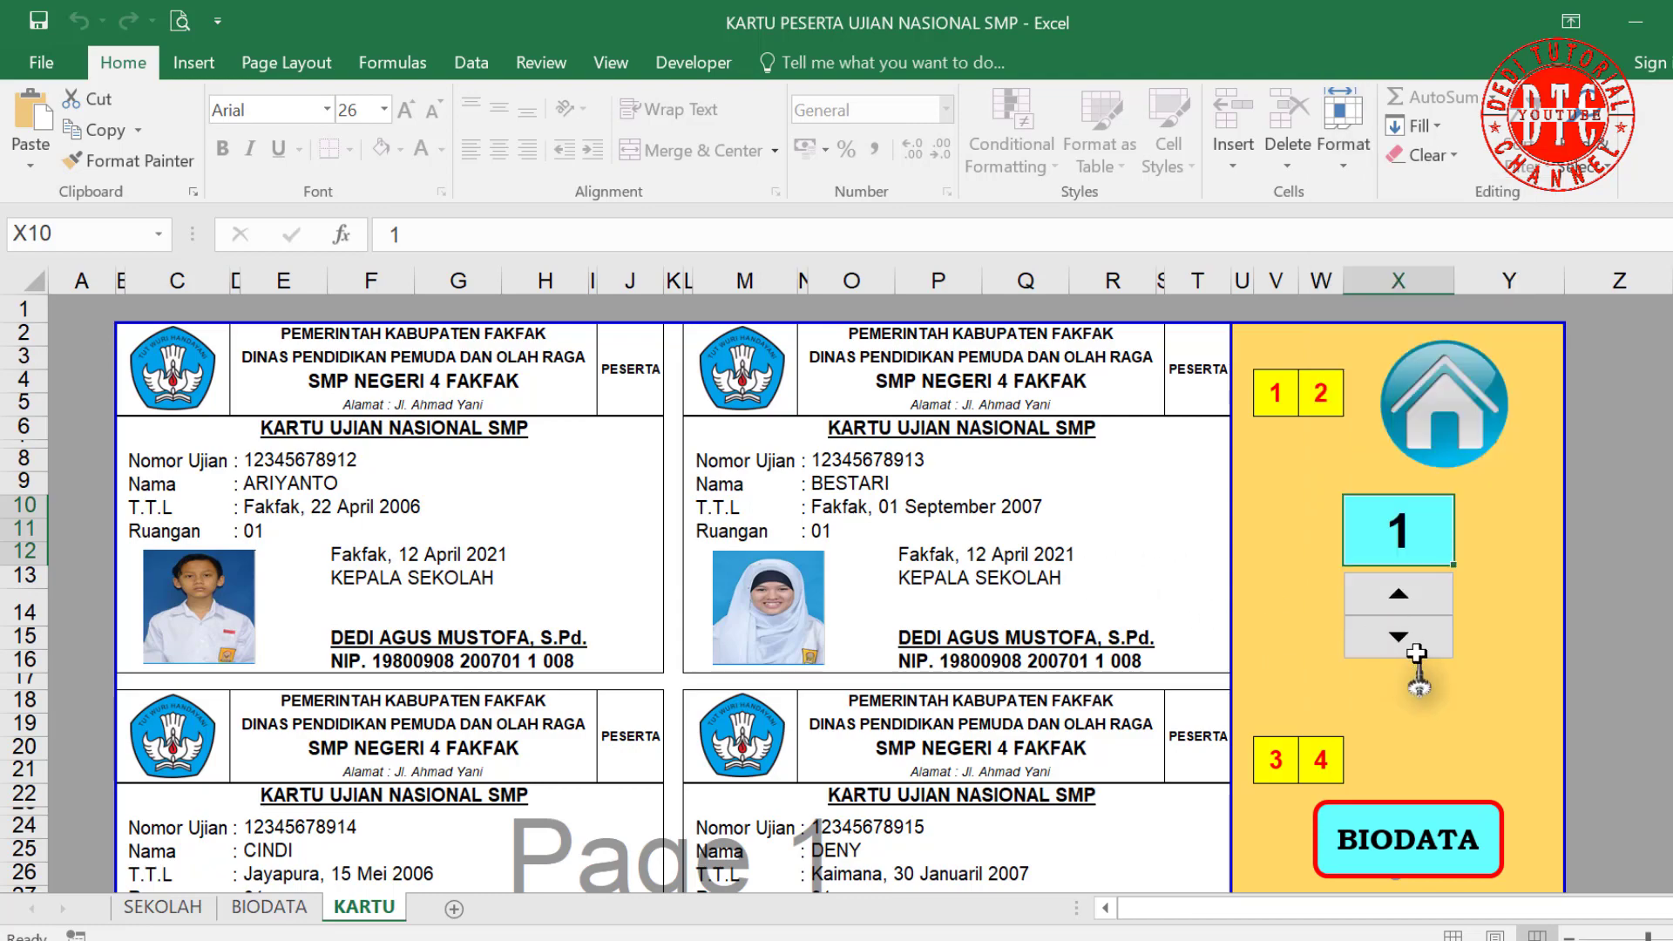
{"action": "scroll", "coordinate": [879, 633], "scroll_direction": "down", "scroll_amount": 3}
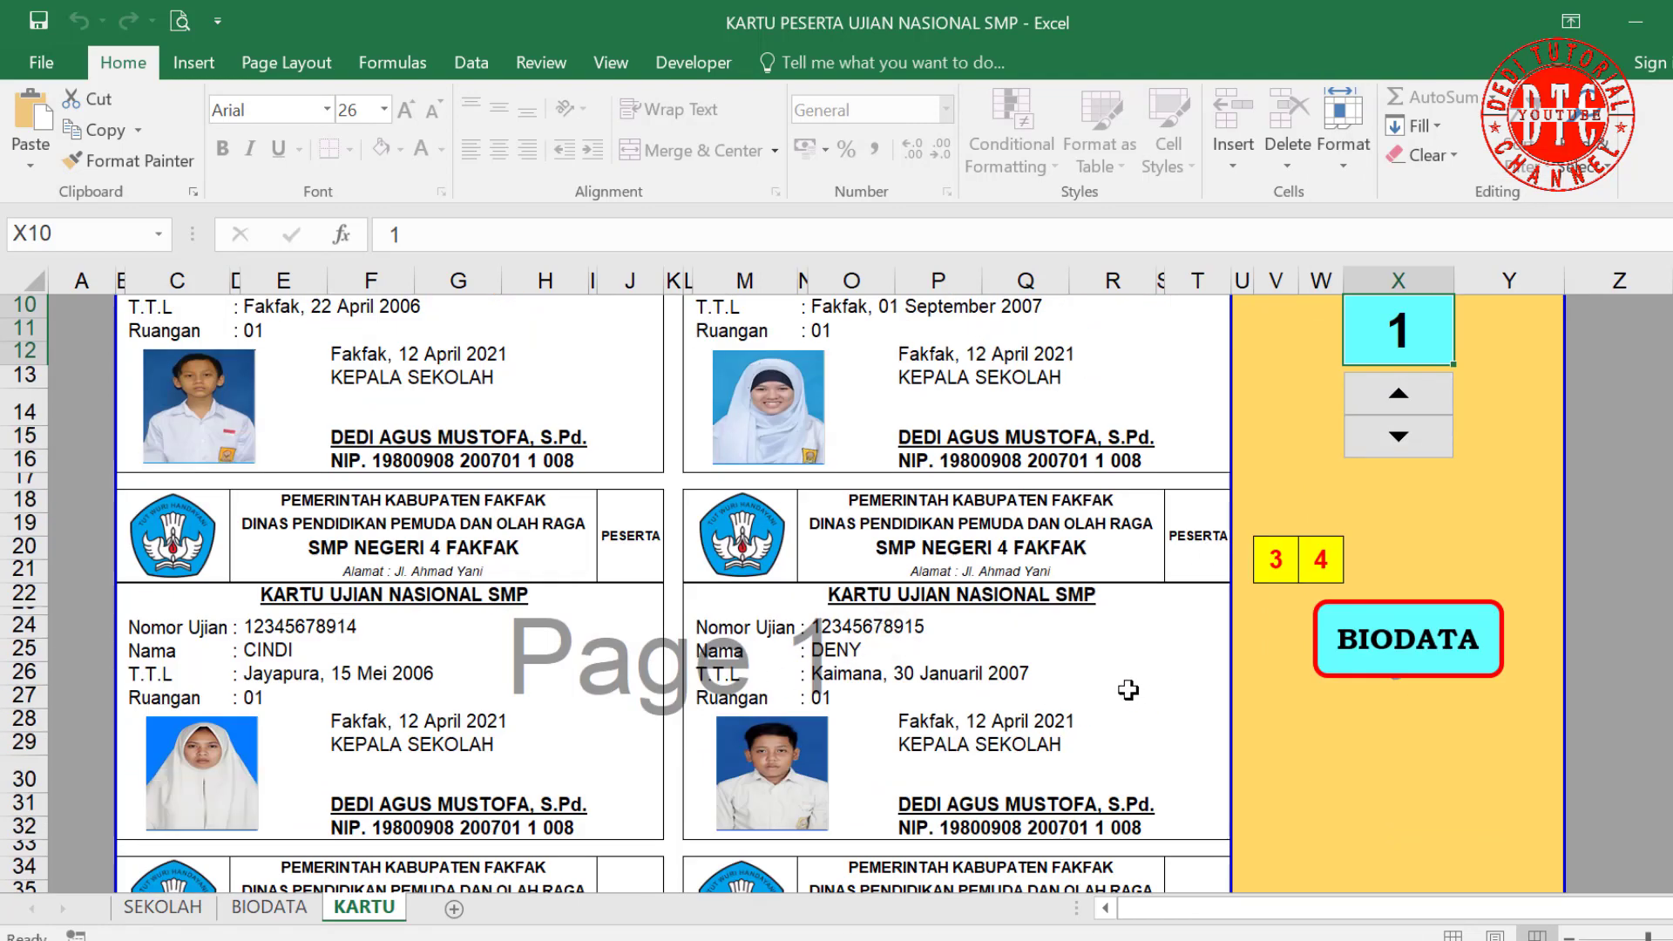
{"action": "scroll", "coordinate": [1129, 690], "scroll_direction": "down", "scroll_amount": 6}
{"action": "scroll", "coordinate": [1123, 691], "scroll_direction": "up", "scroll_amount": 9}
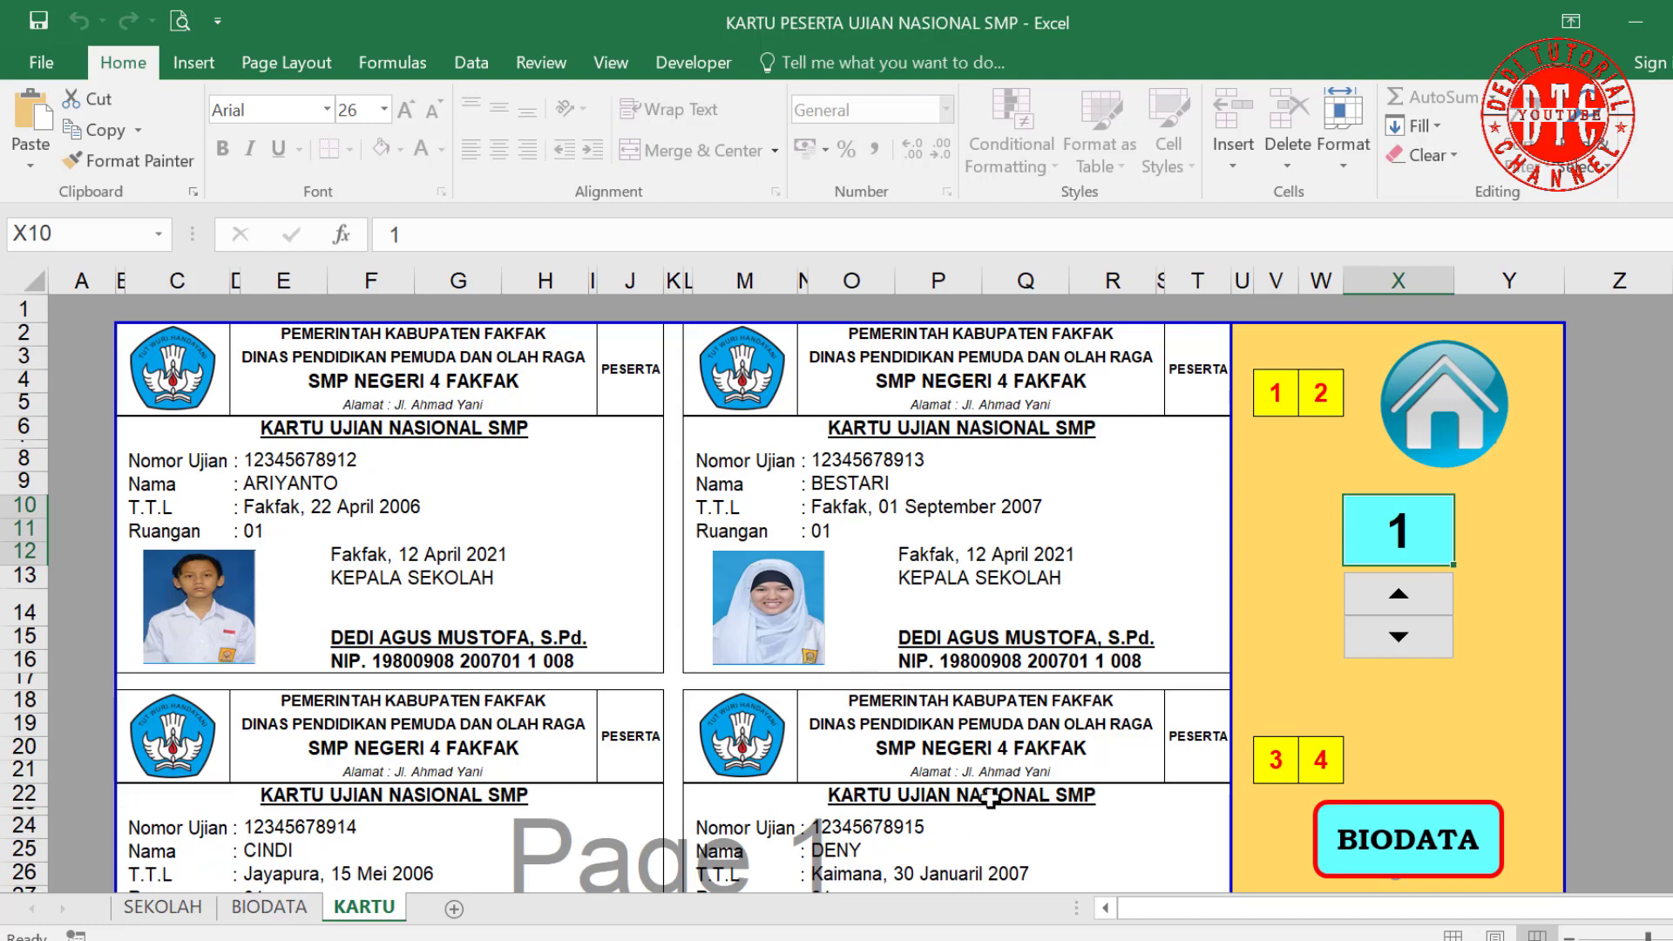
{"action": "scroll", "coordinate": [994, 794], "scroll_direction": "down", "scroll_amount": 2}
{"action": "scroll", "coordinate": [994, 795], "scroll_direction": "down", "scroll_amount": 2}
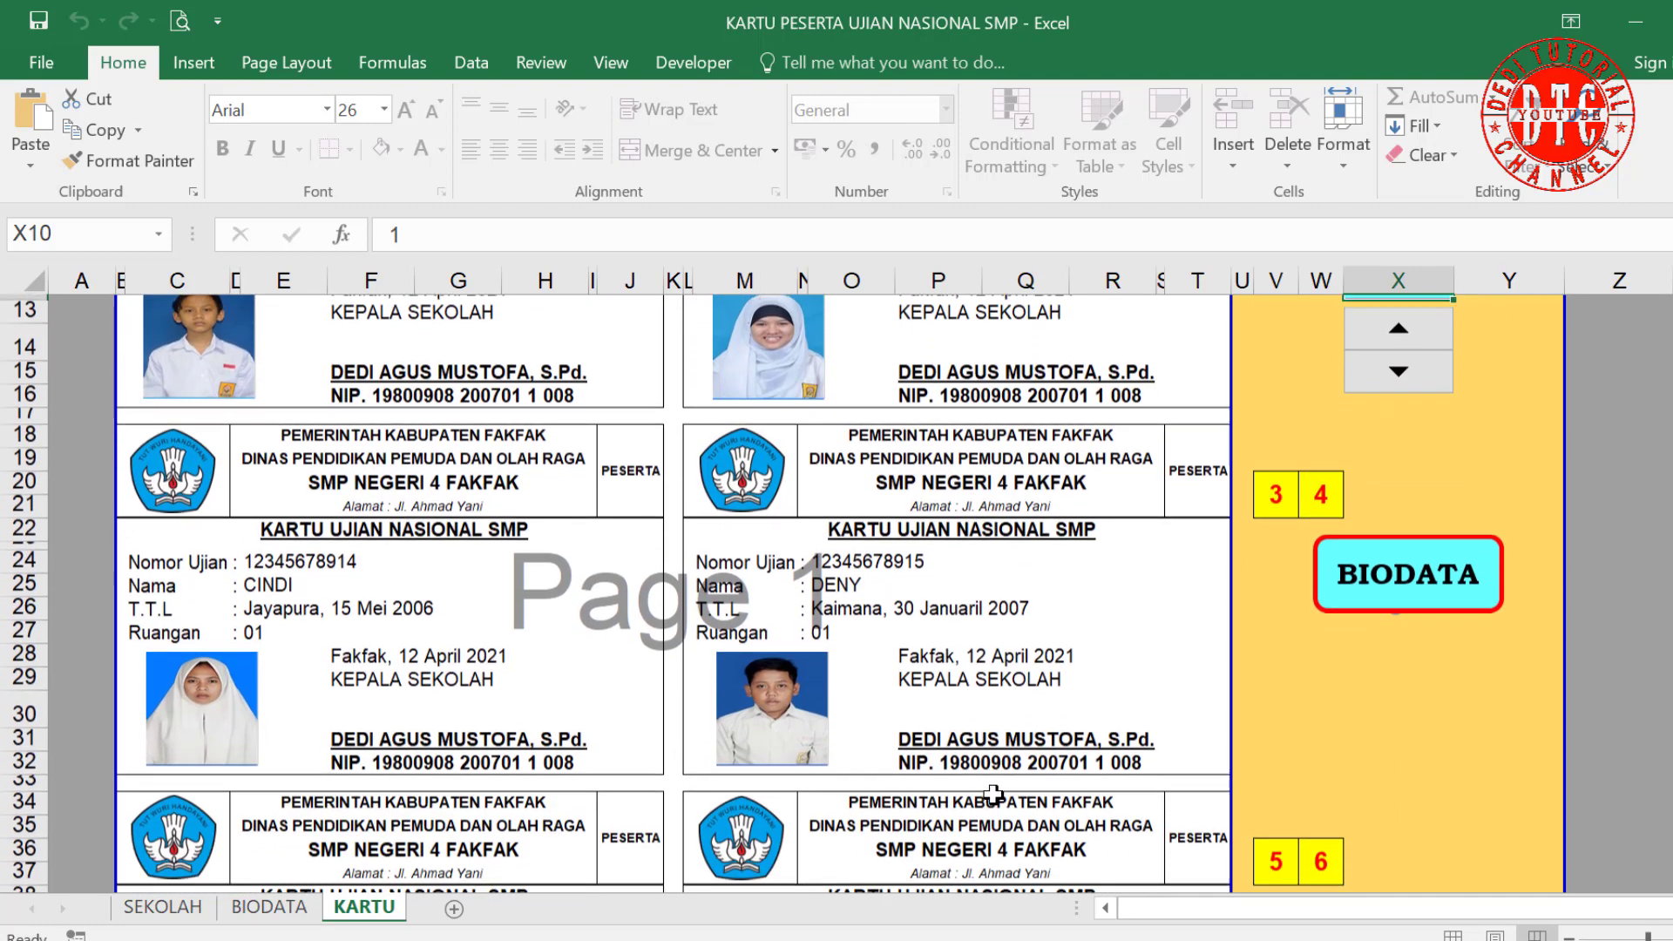
{"action": "scroll", "coordinate": [994, 795], "scroll_direction": "up", "scroll_amount": 3}
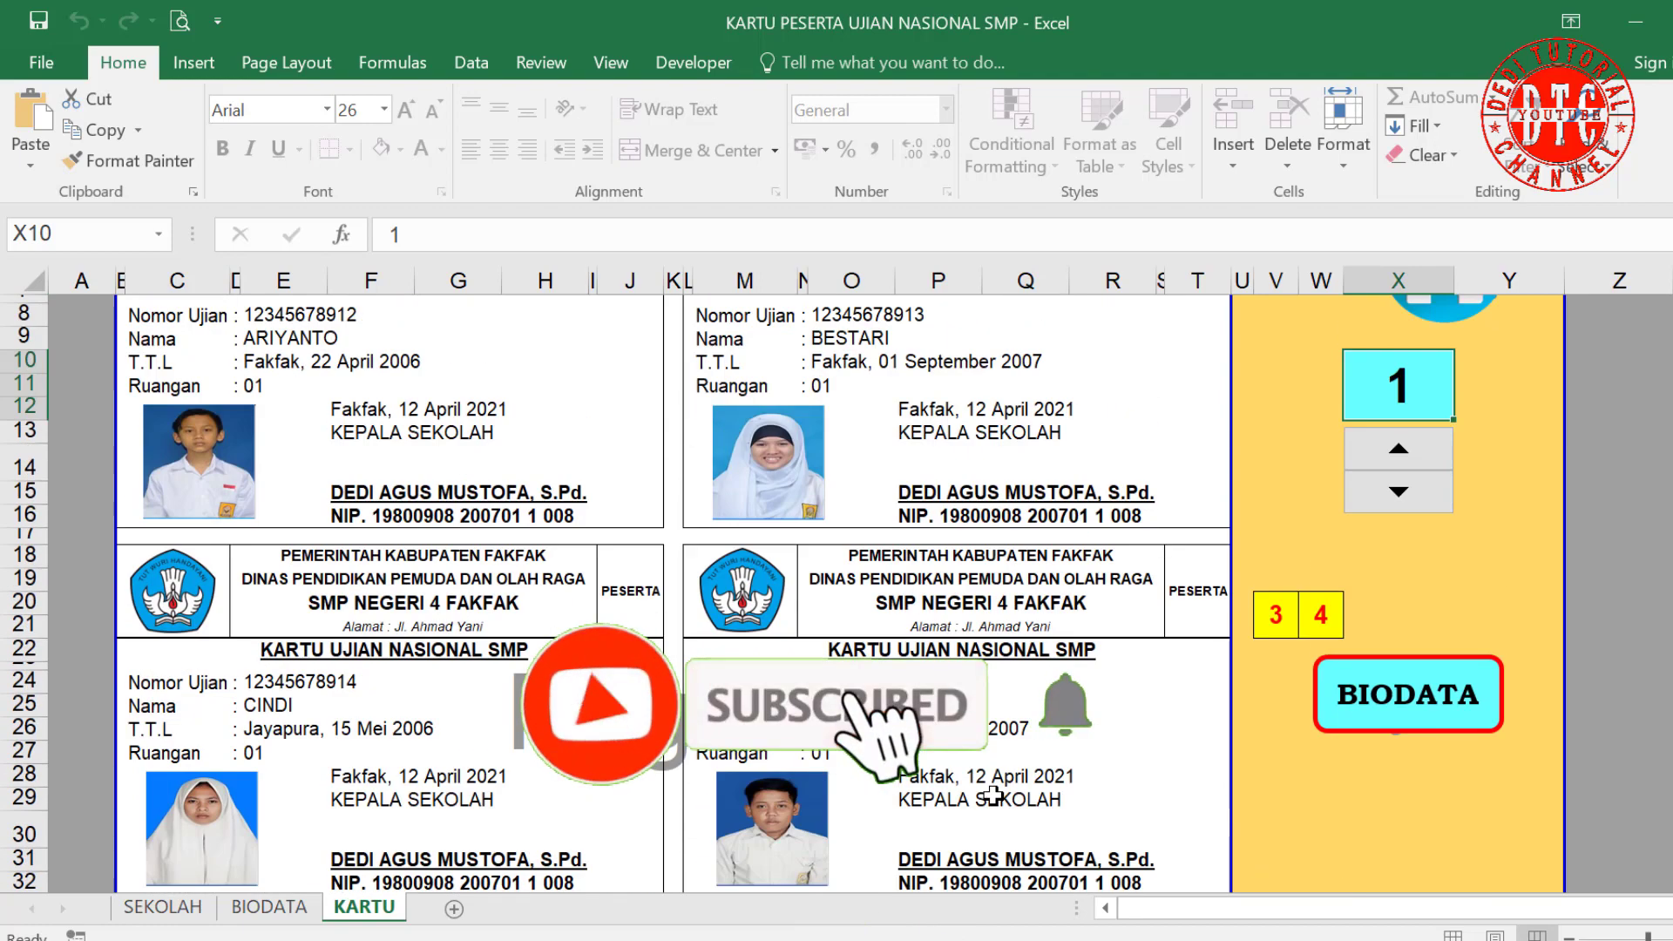
{"action": "scroll", "coordinate": [994, 794], "scroll_direction": "up", "scroll_amount": 2}
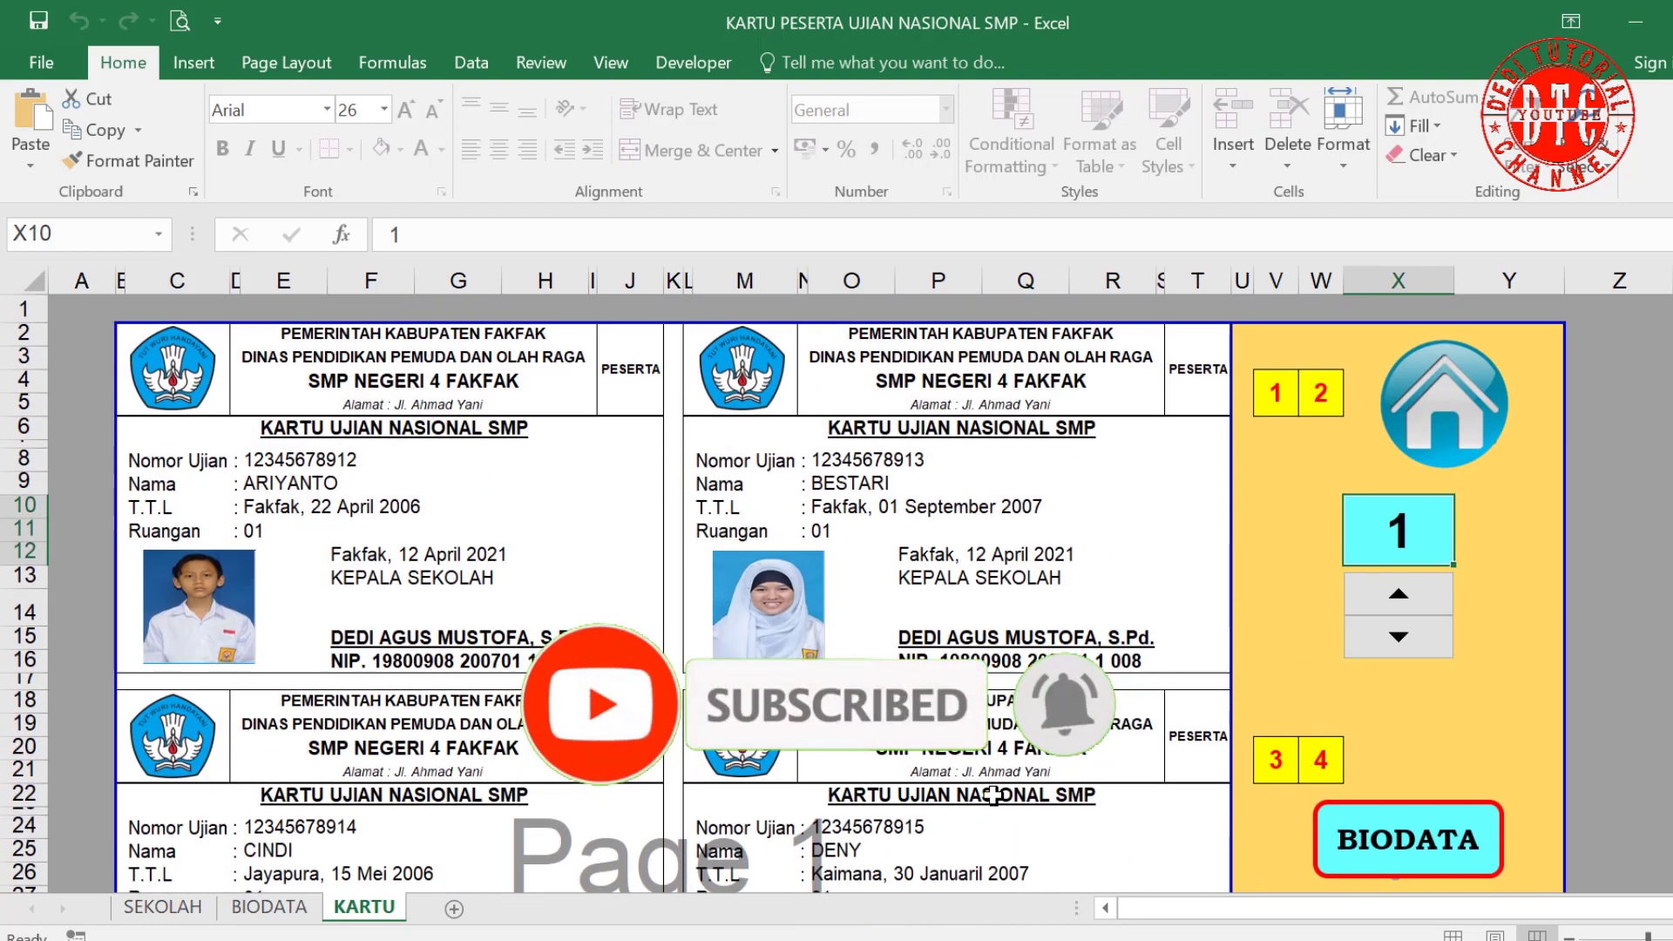